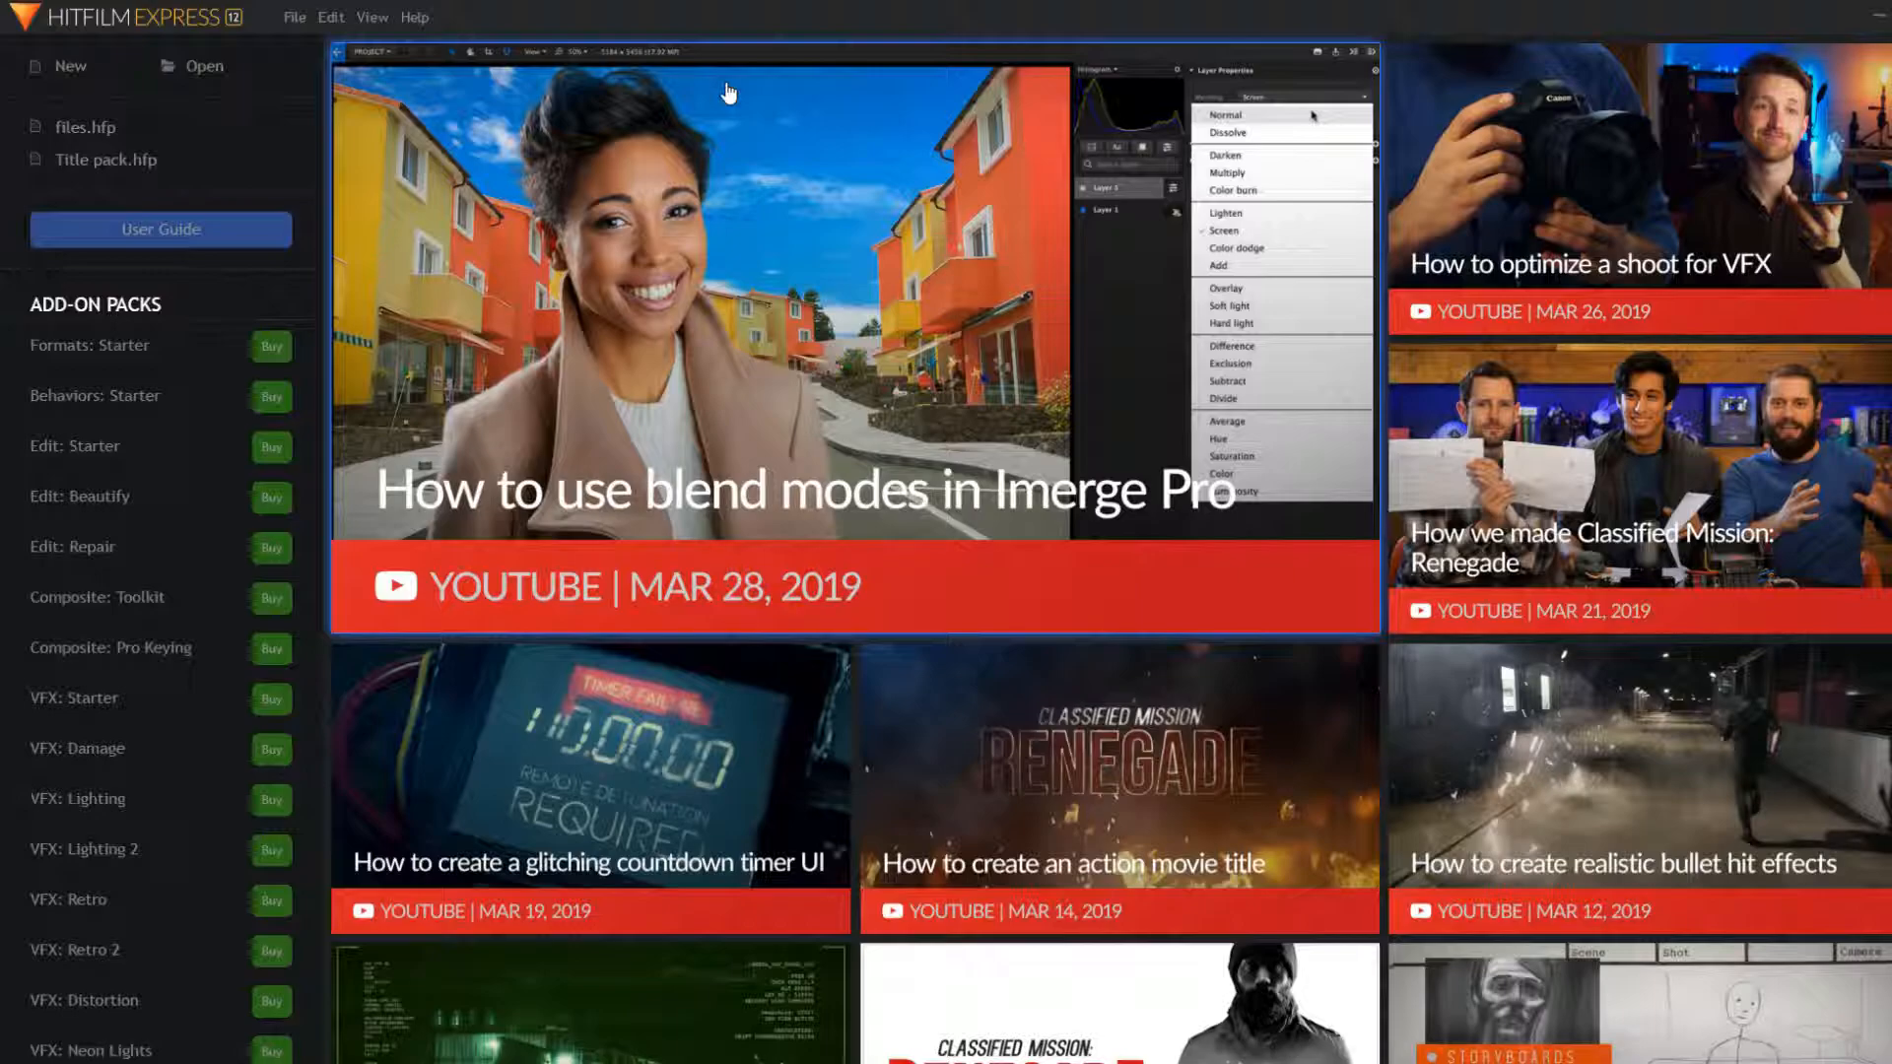
Step: Start a new project with the default 1080p settings and import overwatch logo.png
{"action": "left_click", "coordinate": [60, 68]}
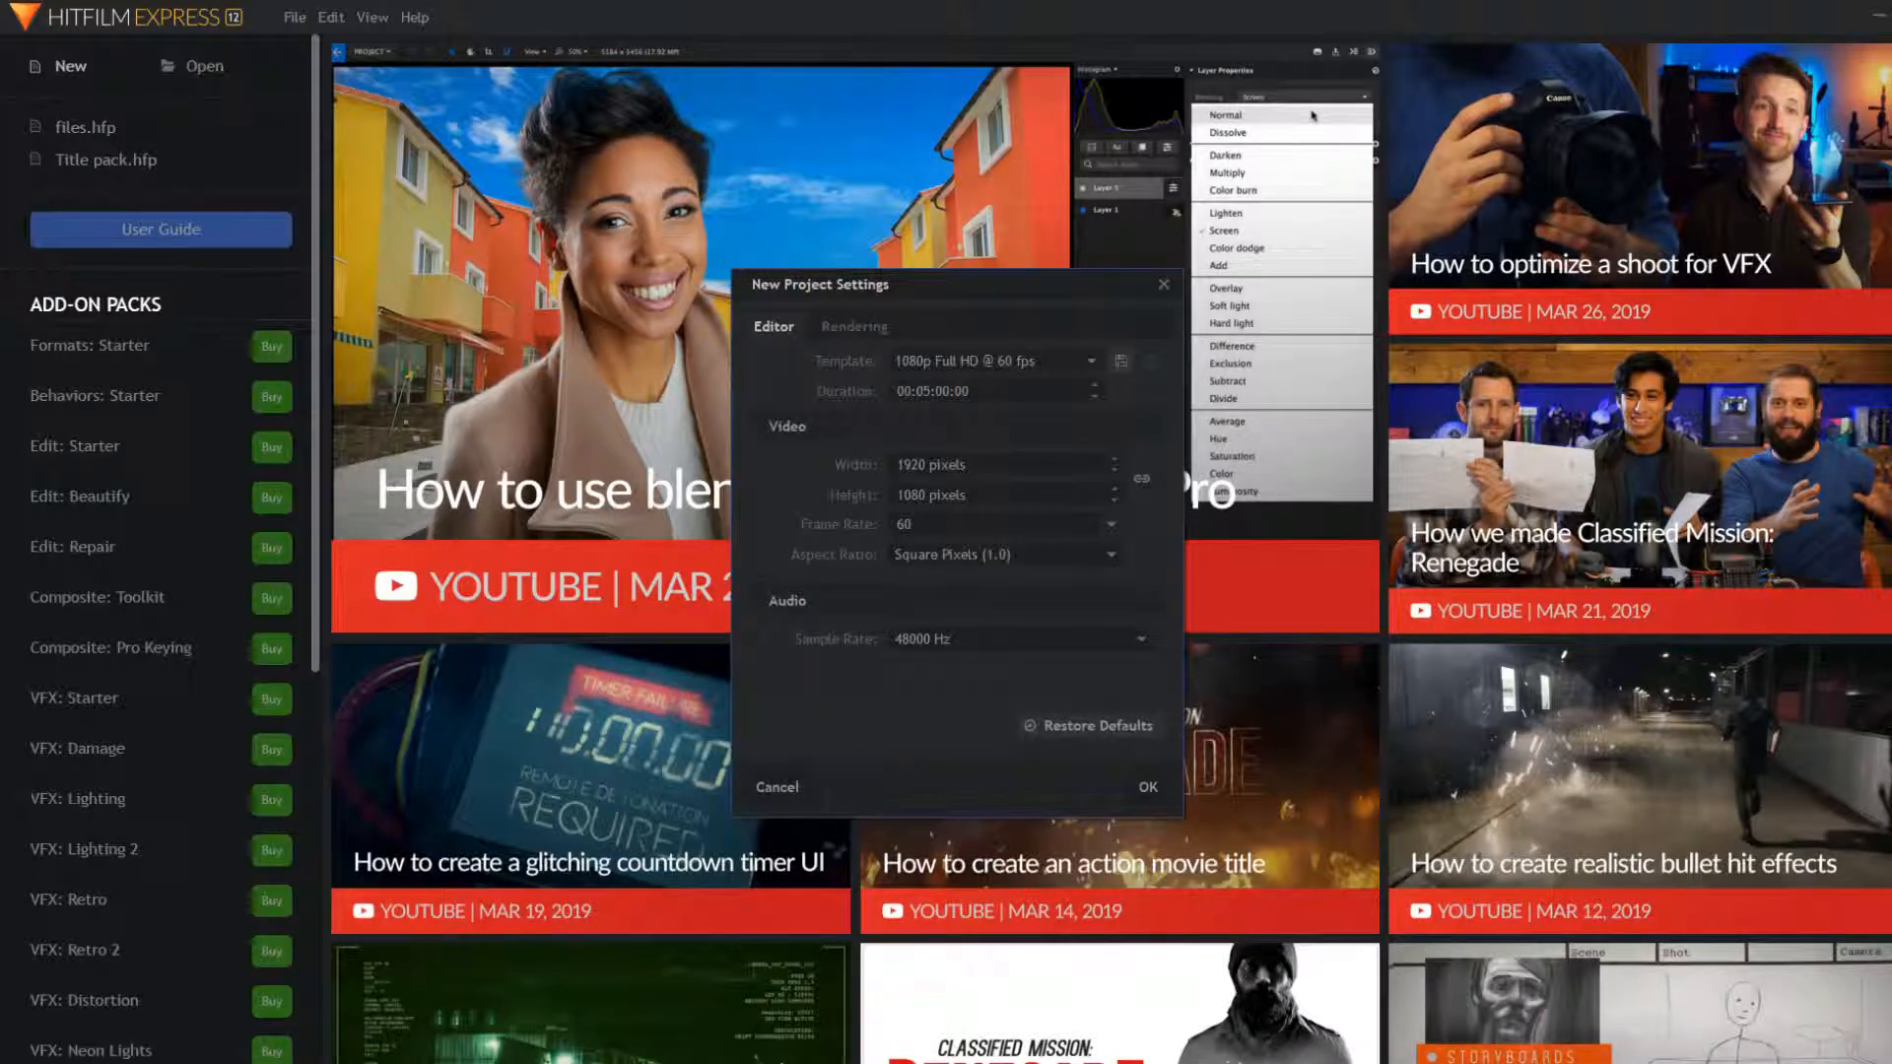
{"action": "left_click", "coordinate": [1143, 784]}
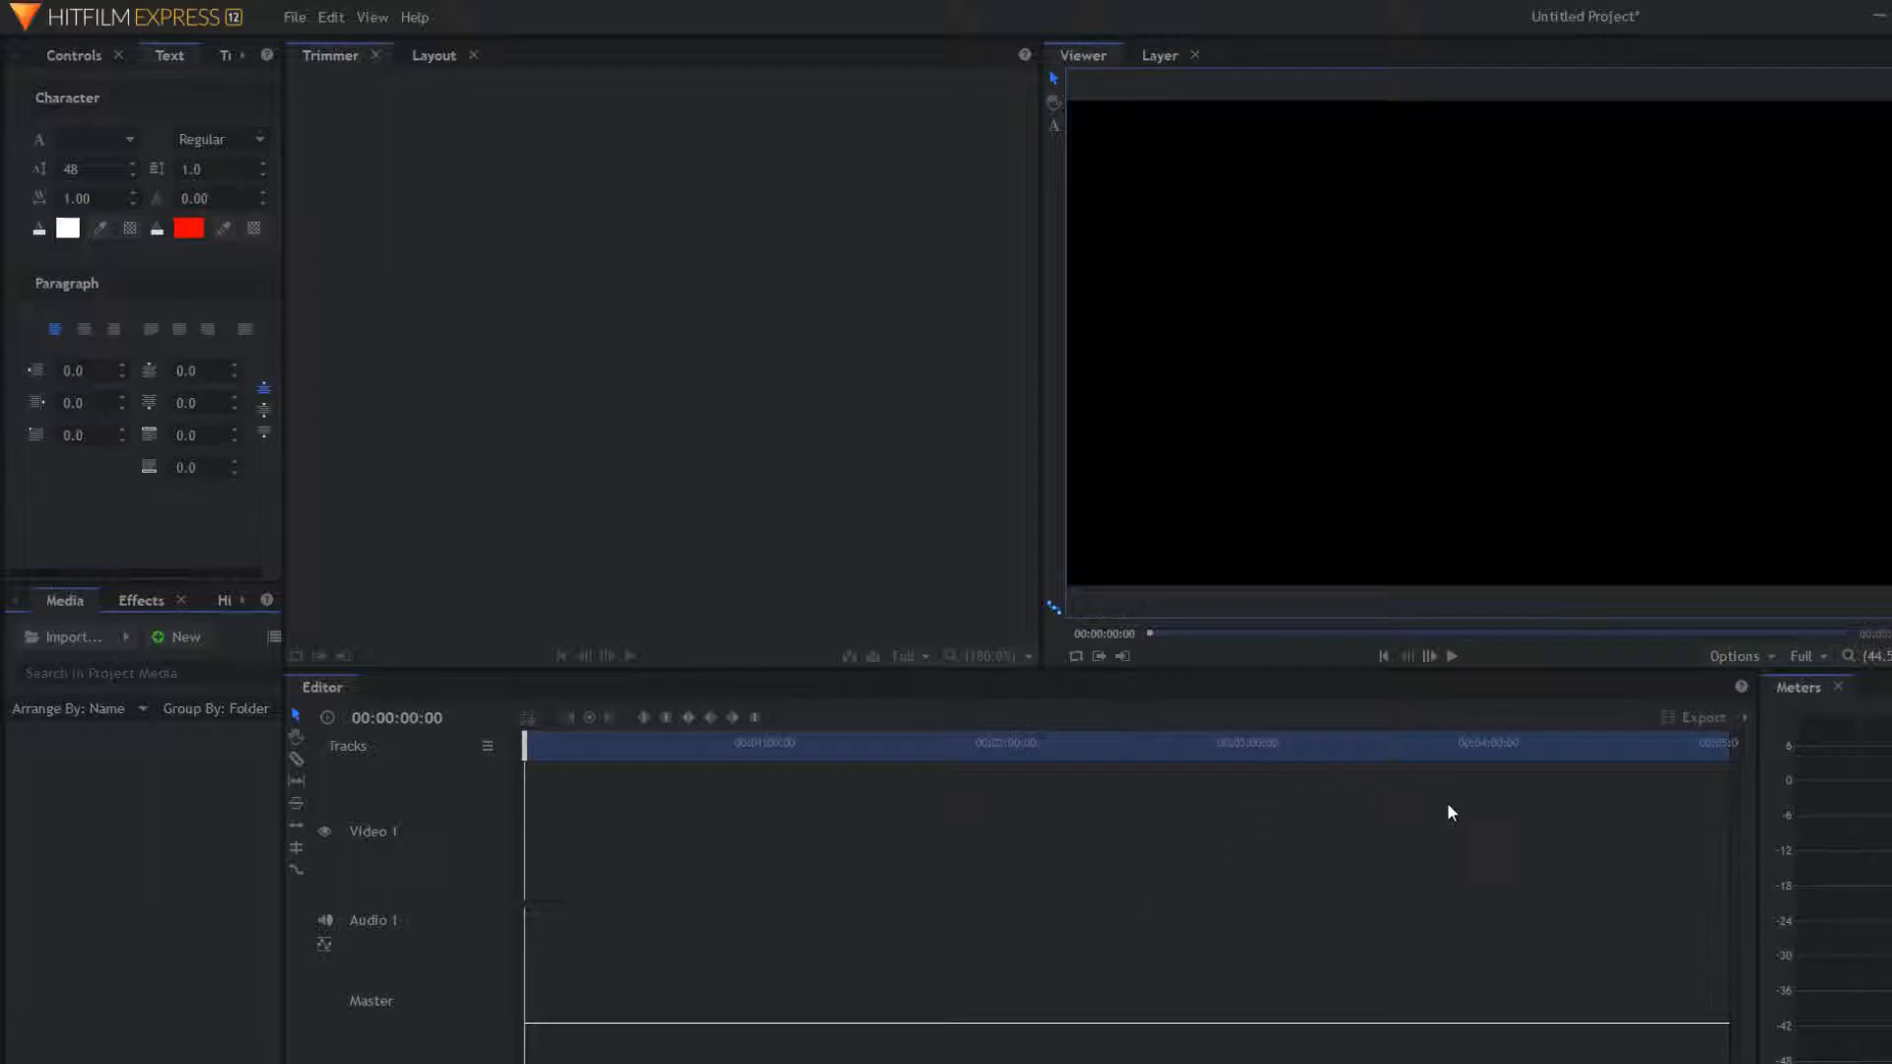
{"action": "left_click", "coordinate": [91, 641]}
{"action": "double_click", "coordinate": [458, 163]}
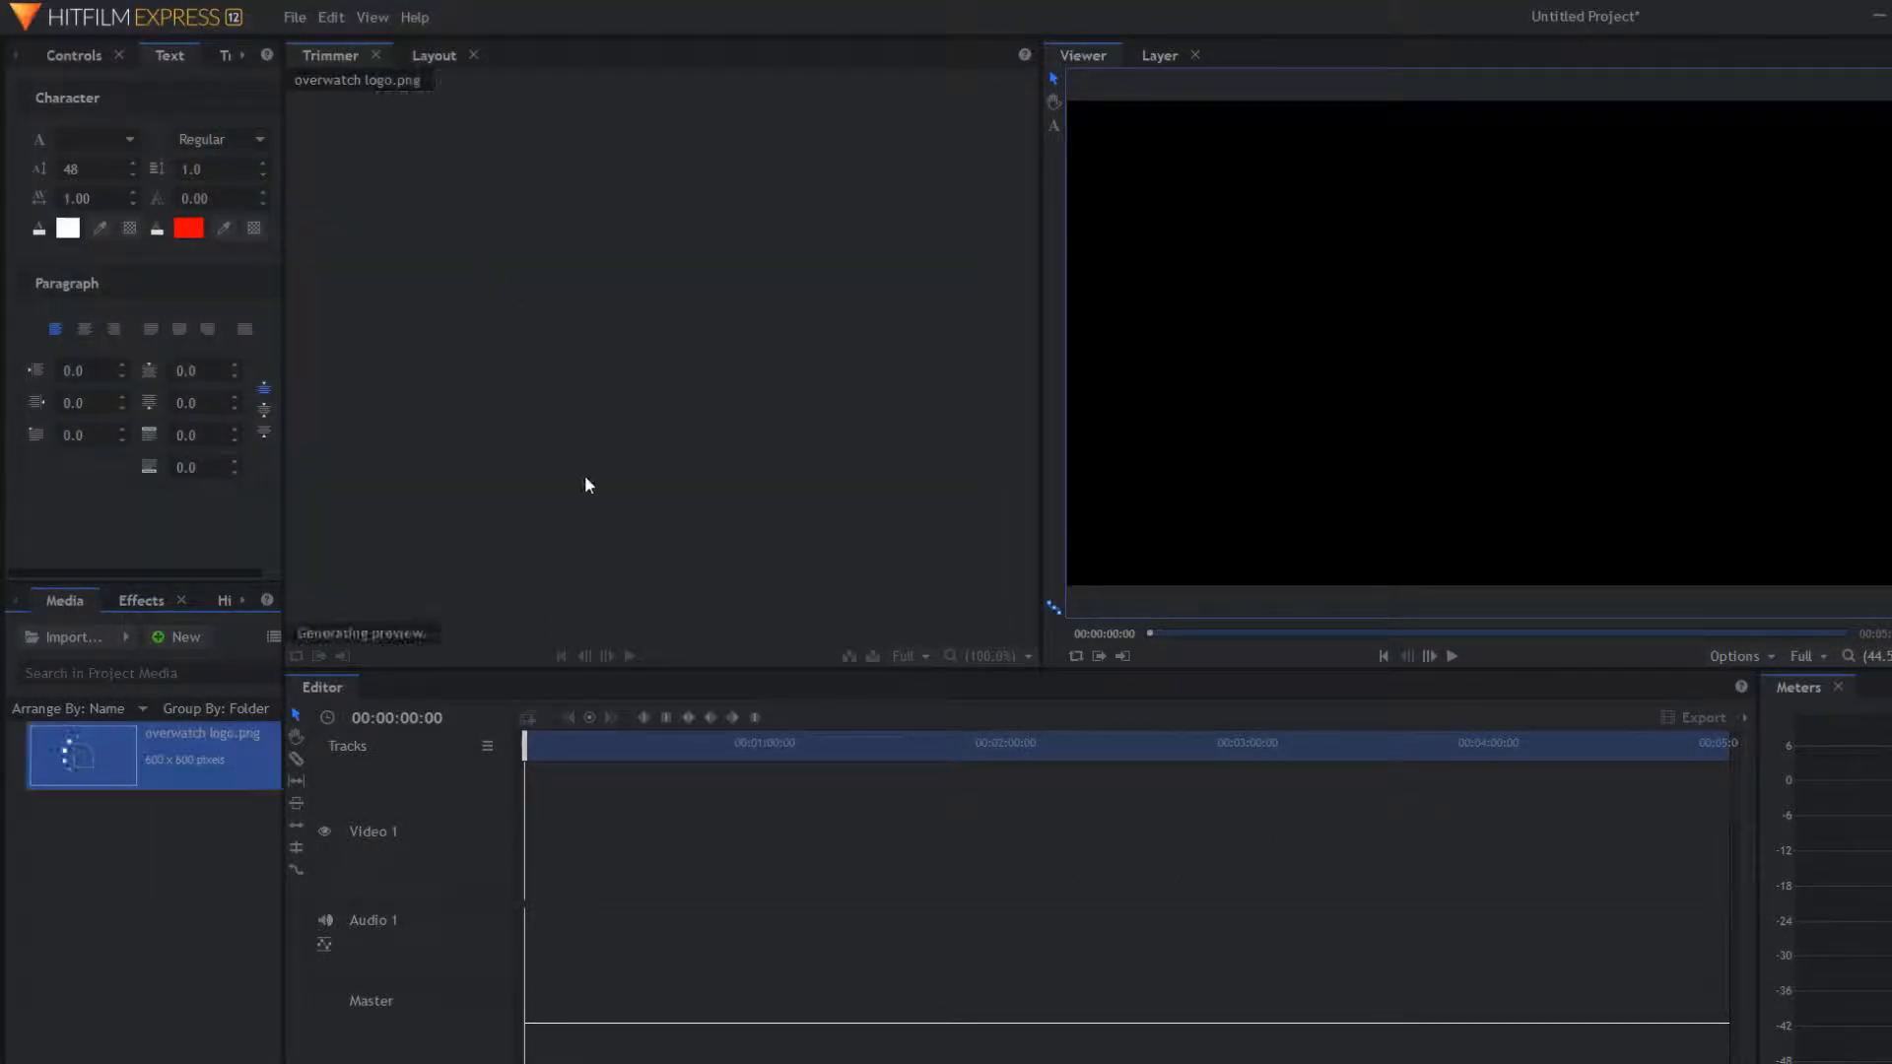
Step: Create a new composite shot named 'title lower third'
{"action": "left_click", "coordinate": [166, 635]}
{"action": "left_click", "coordinate": [225, 668]}
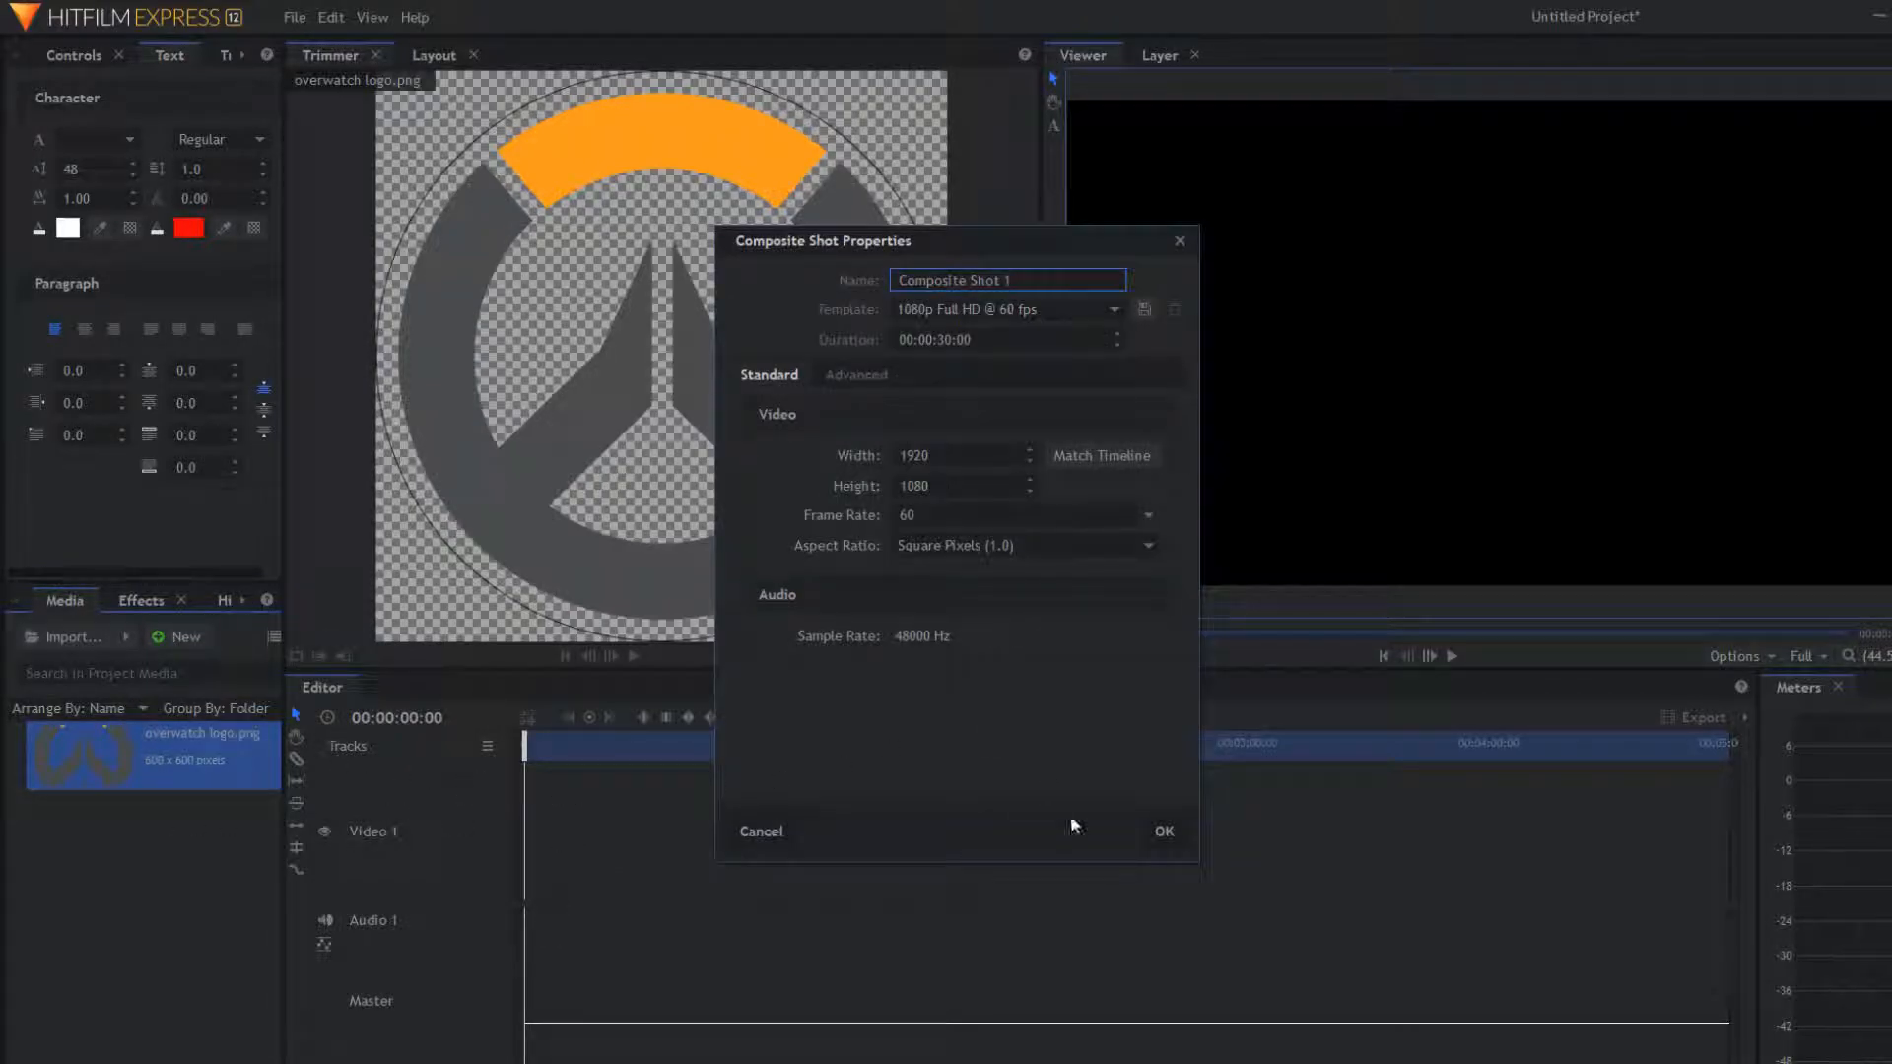
{"action": "triple_click", "coordinate": [1059, 280]}
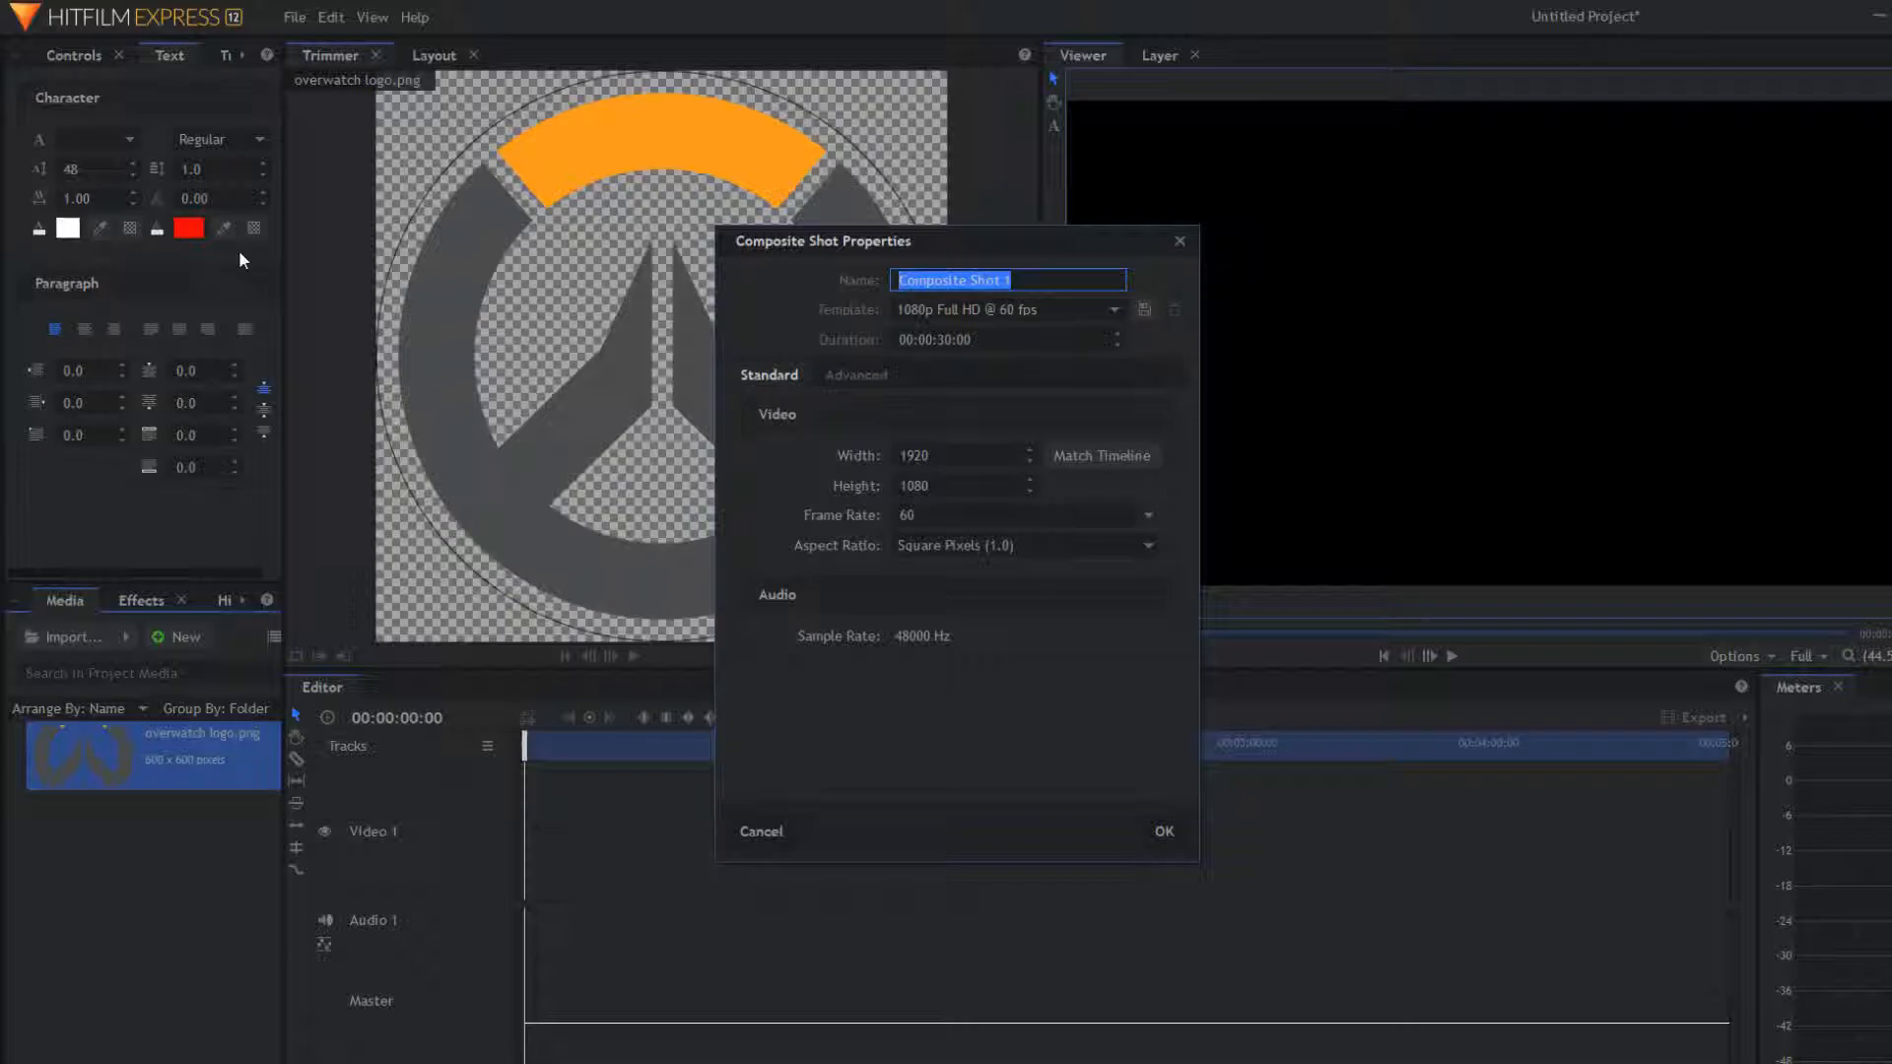
{"action": "key", "text": "BackSpace"}
{"action": "type", "text": "title "}
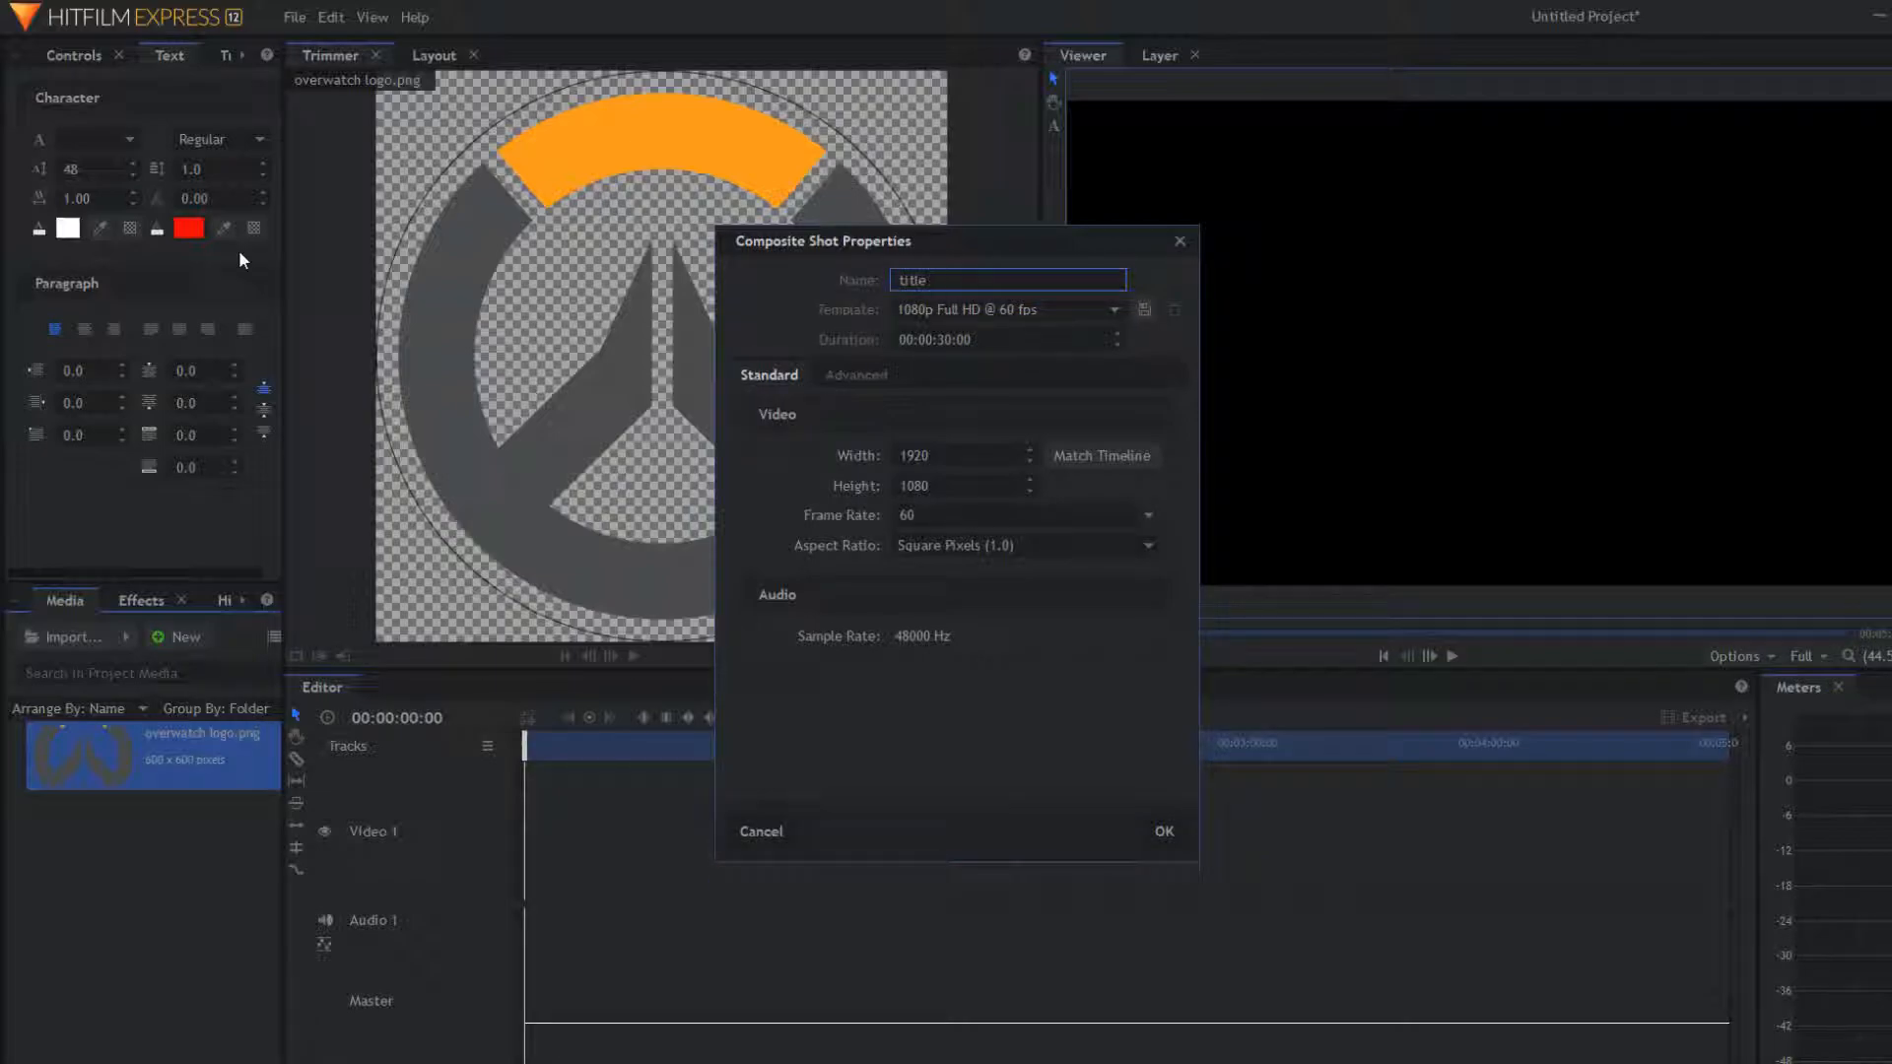
{"action": "type", "text": "lower third"}
{"action": "key", "text": "Return"}
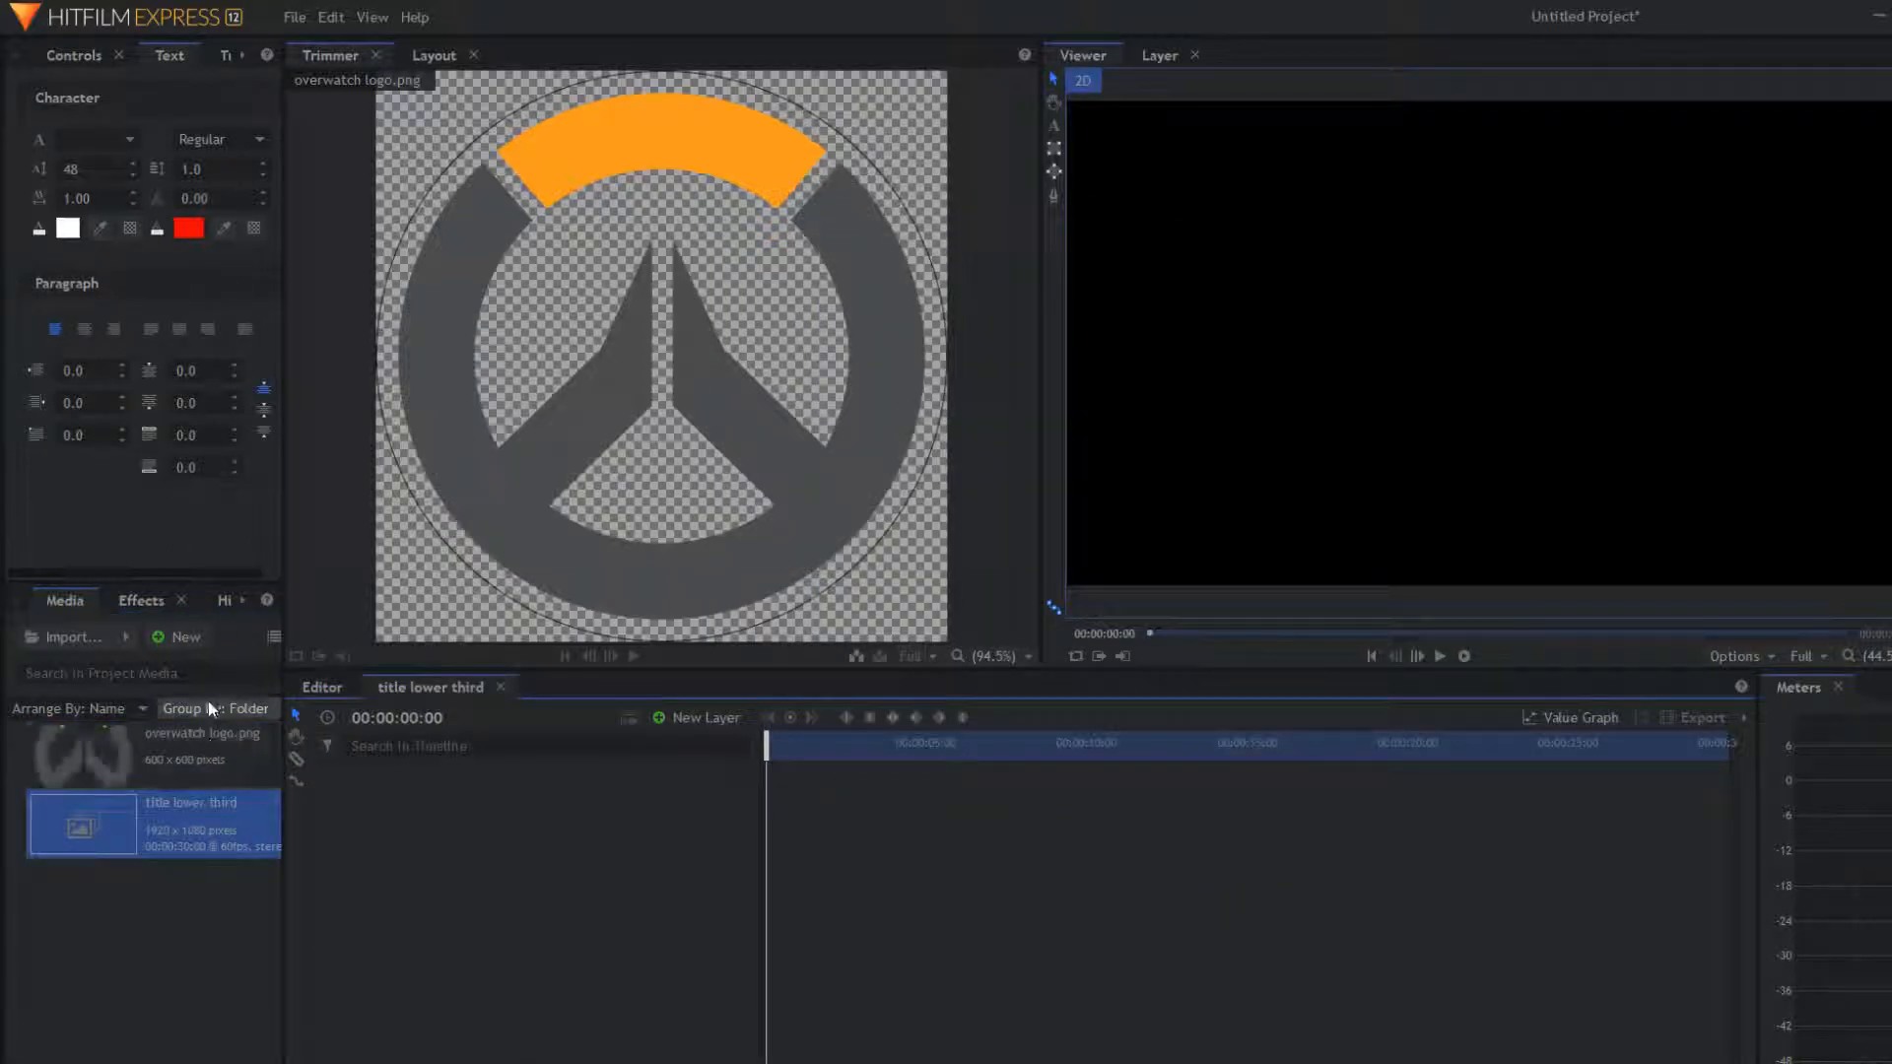
Step: Add a text layer to the composite and type the person's full name
{"action": "left_click", "coordinate": [124, 771]}
{"action": "right_click", "coordinate": [440, 785]}
{"action": "mouse_move", "coordinate": [487, 801]}
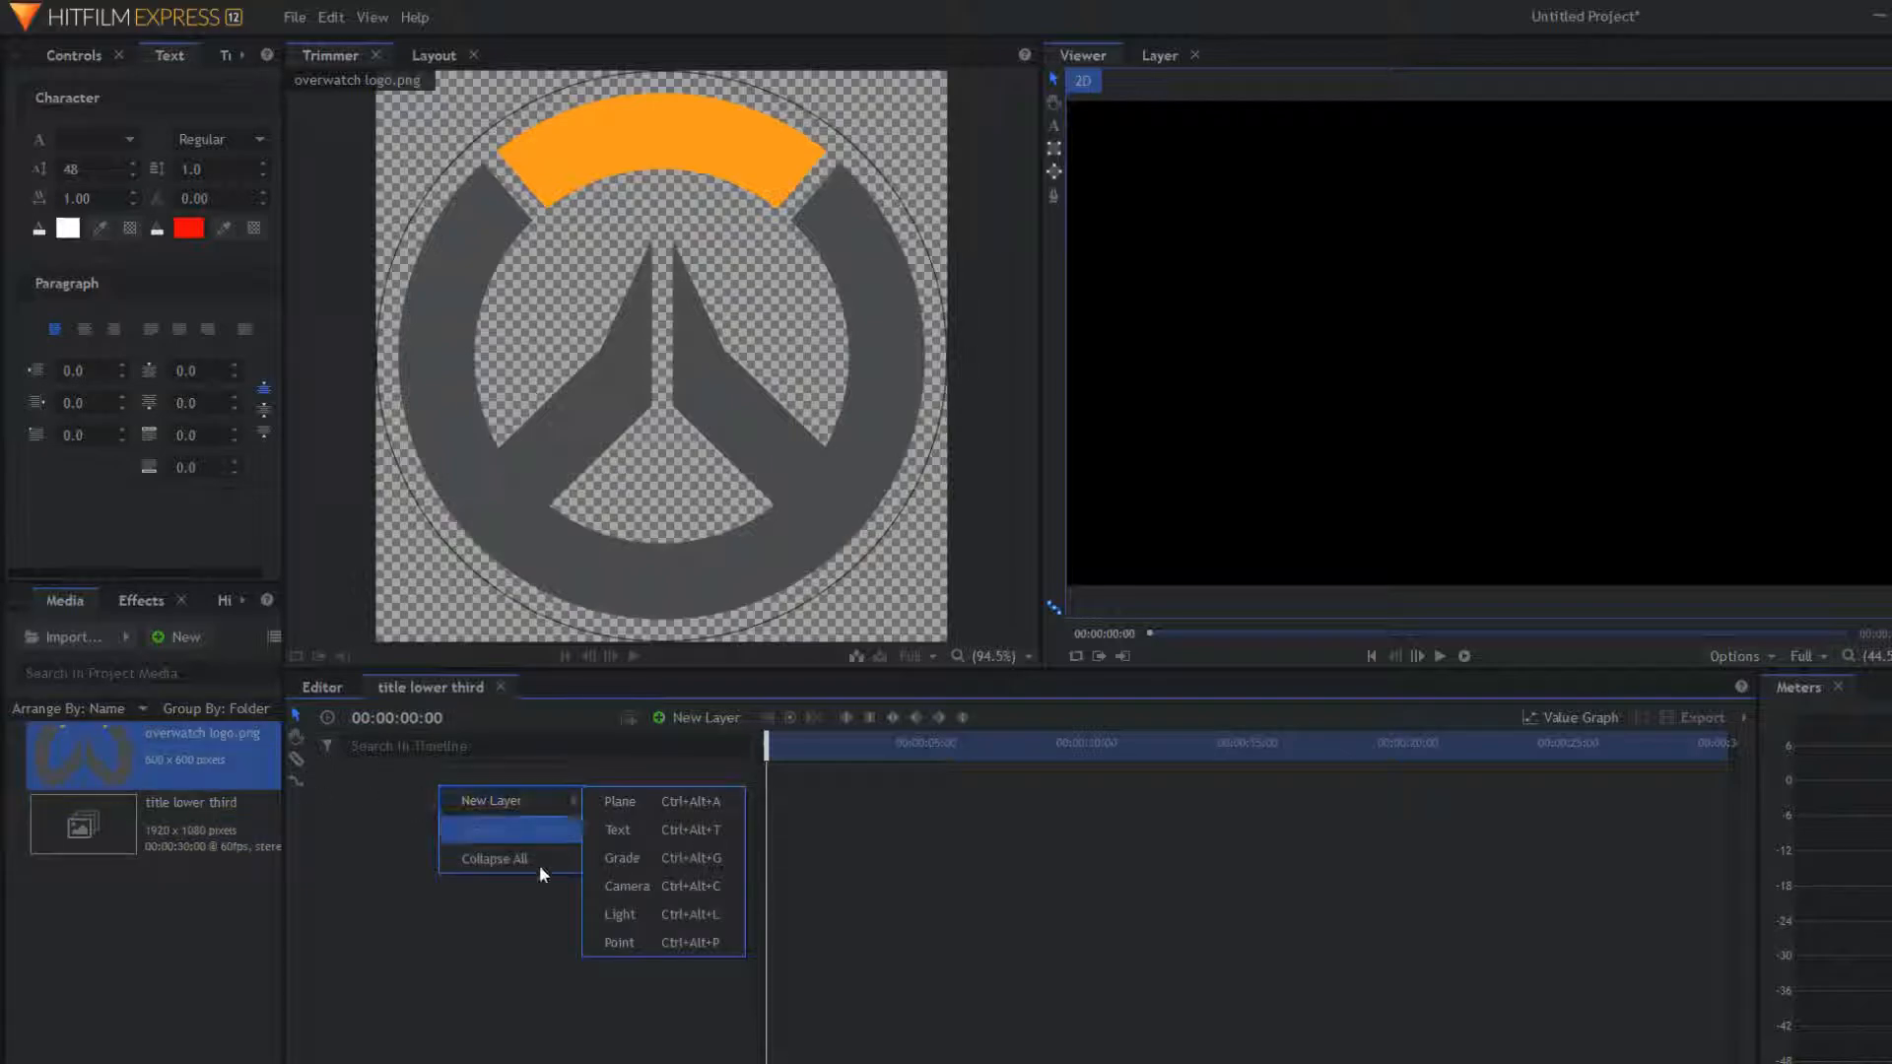
{"action": "left_click", "coordinate": [671, 833]}
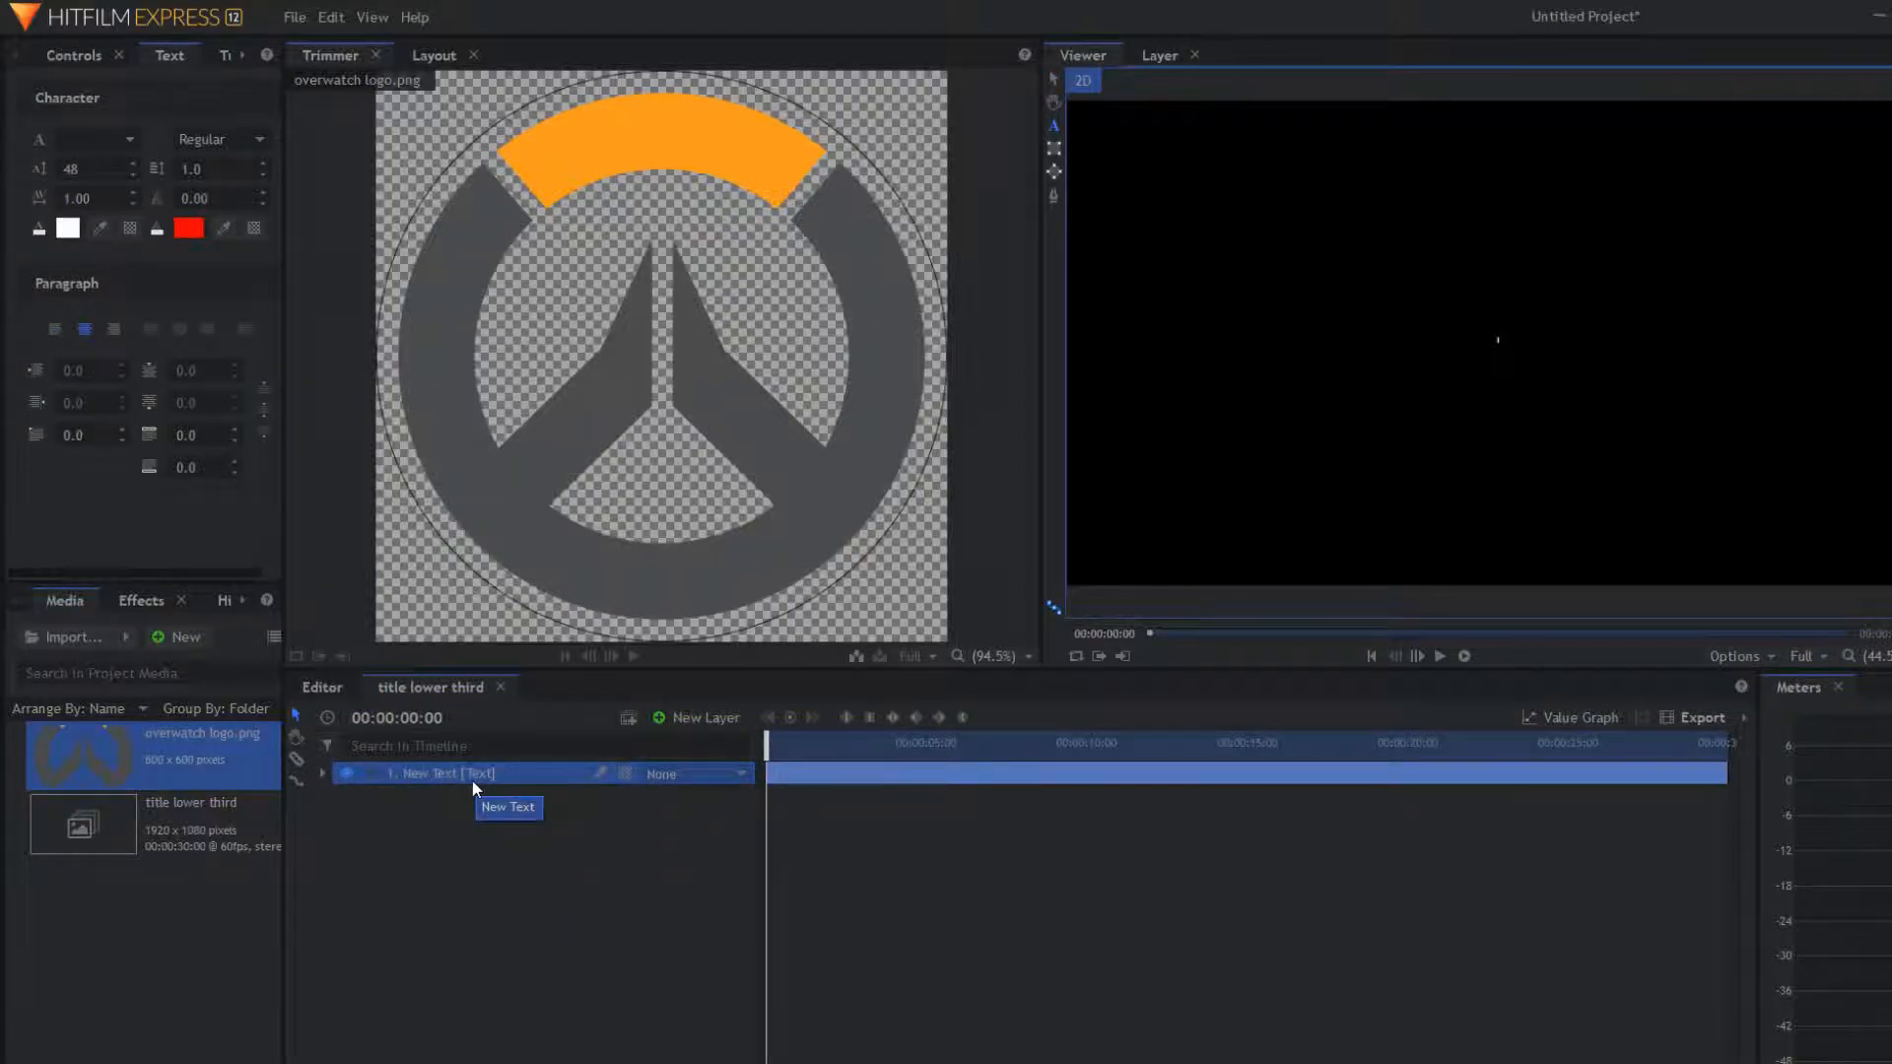
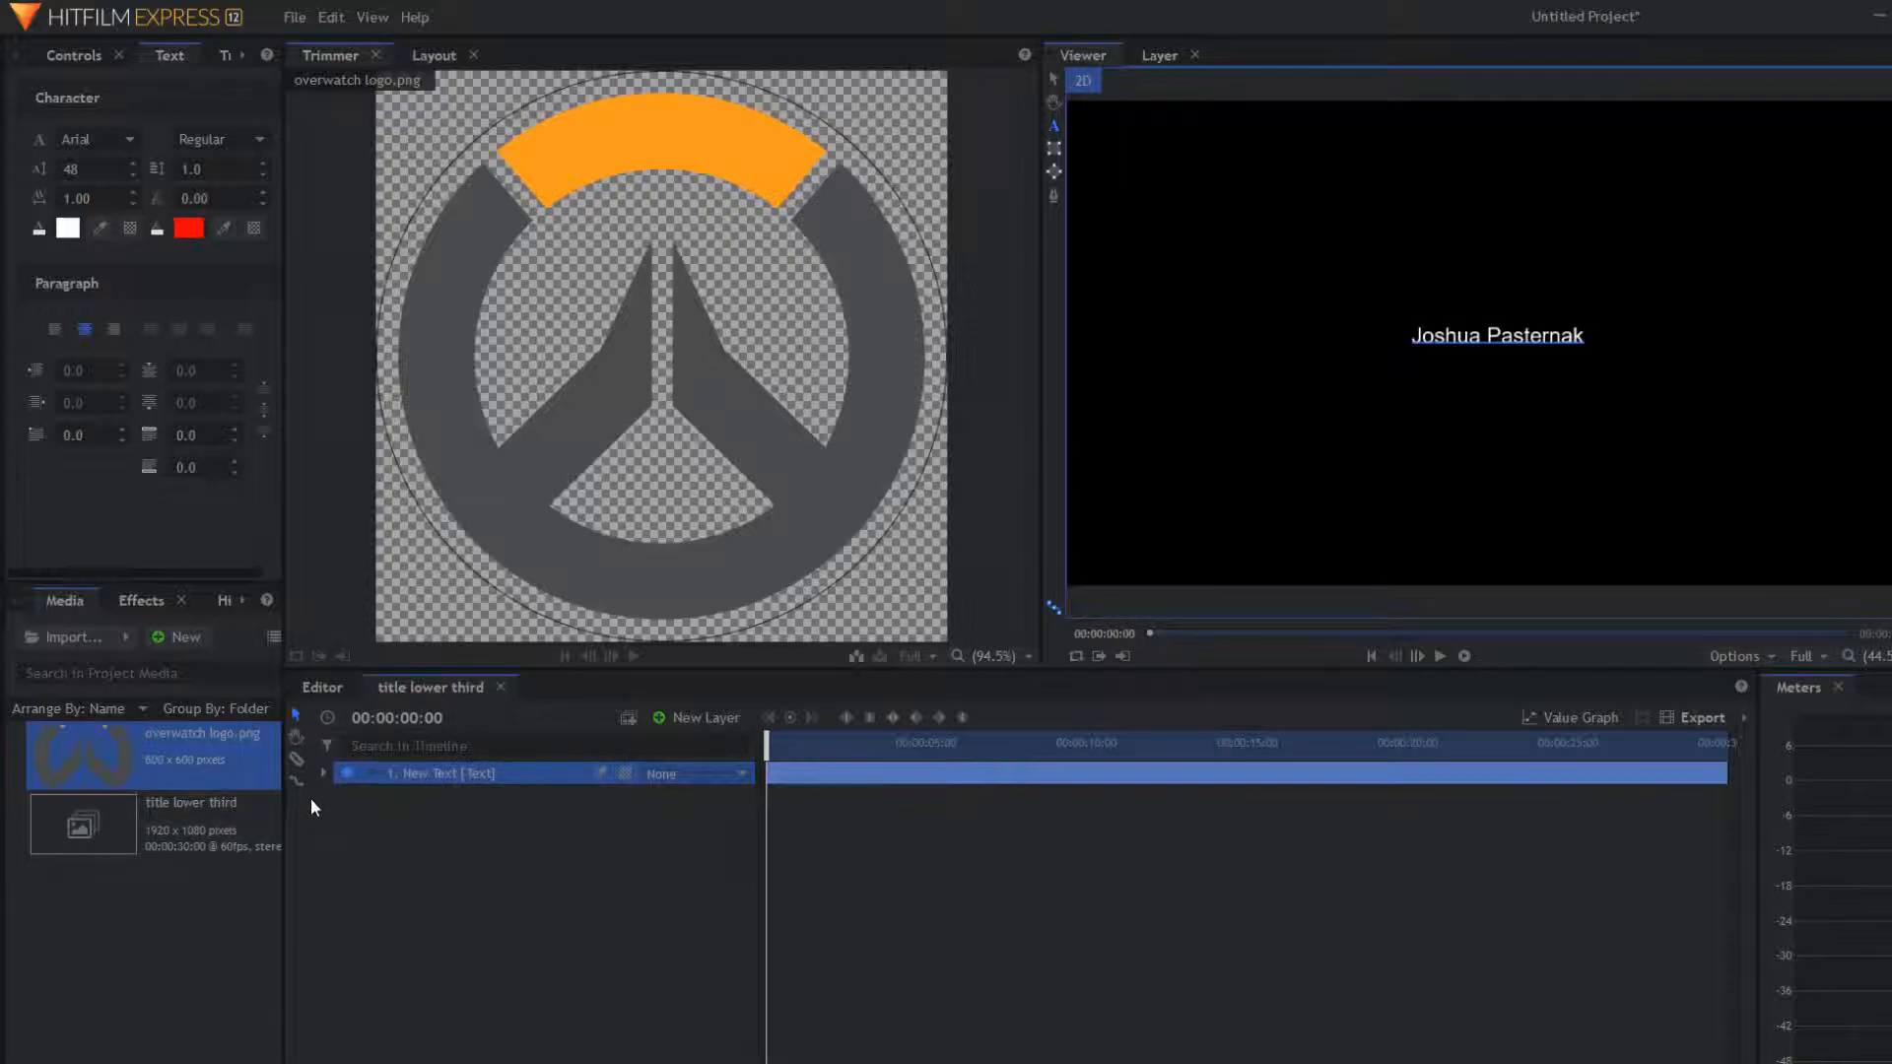
Step: Set the name text to the Furious Styles font at size 125
{"action": "left_click", "coordinate": [62, 130]}
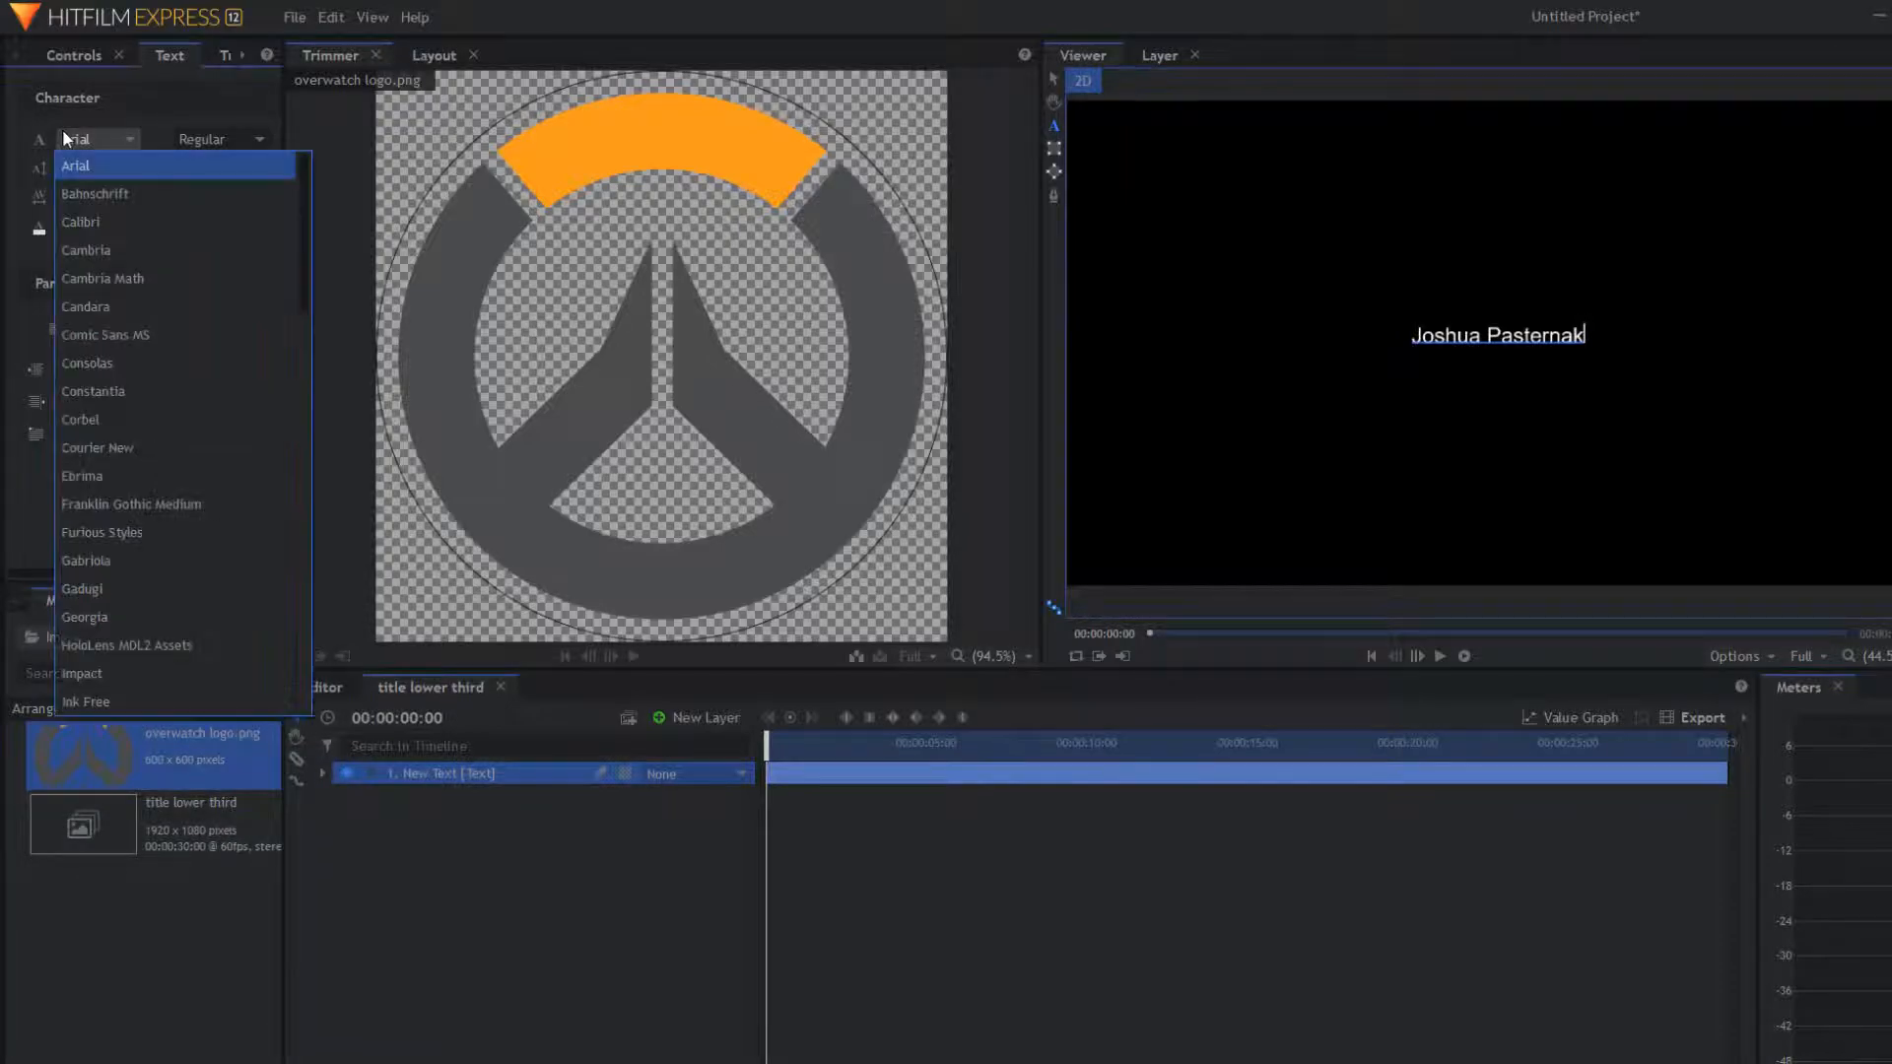
{"action": "left_click", "coordinate": [183, 532]}
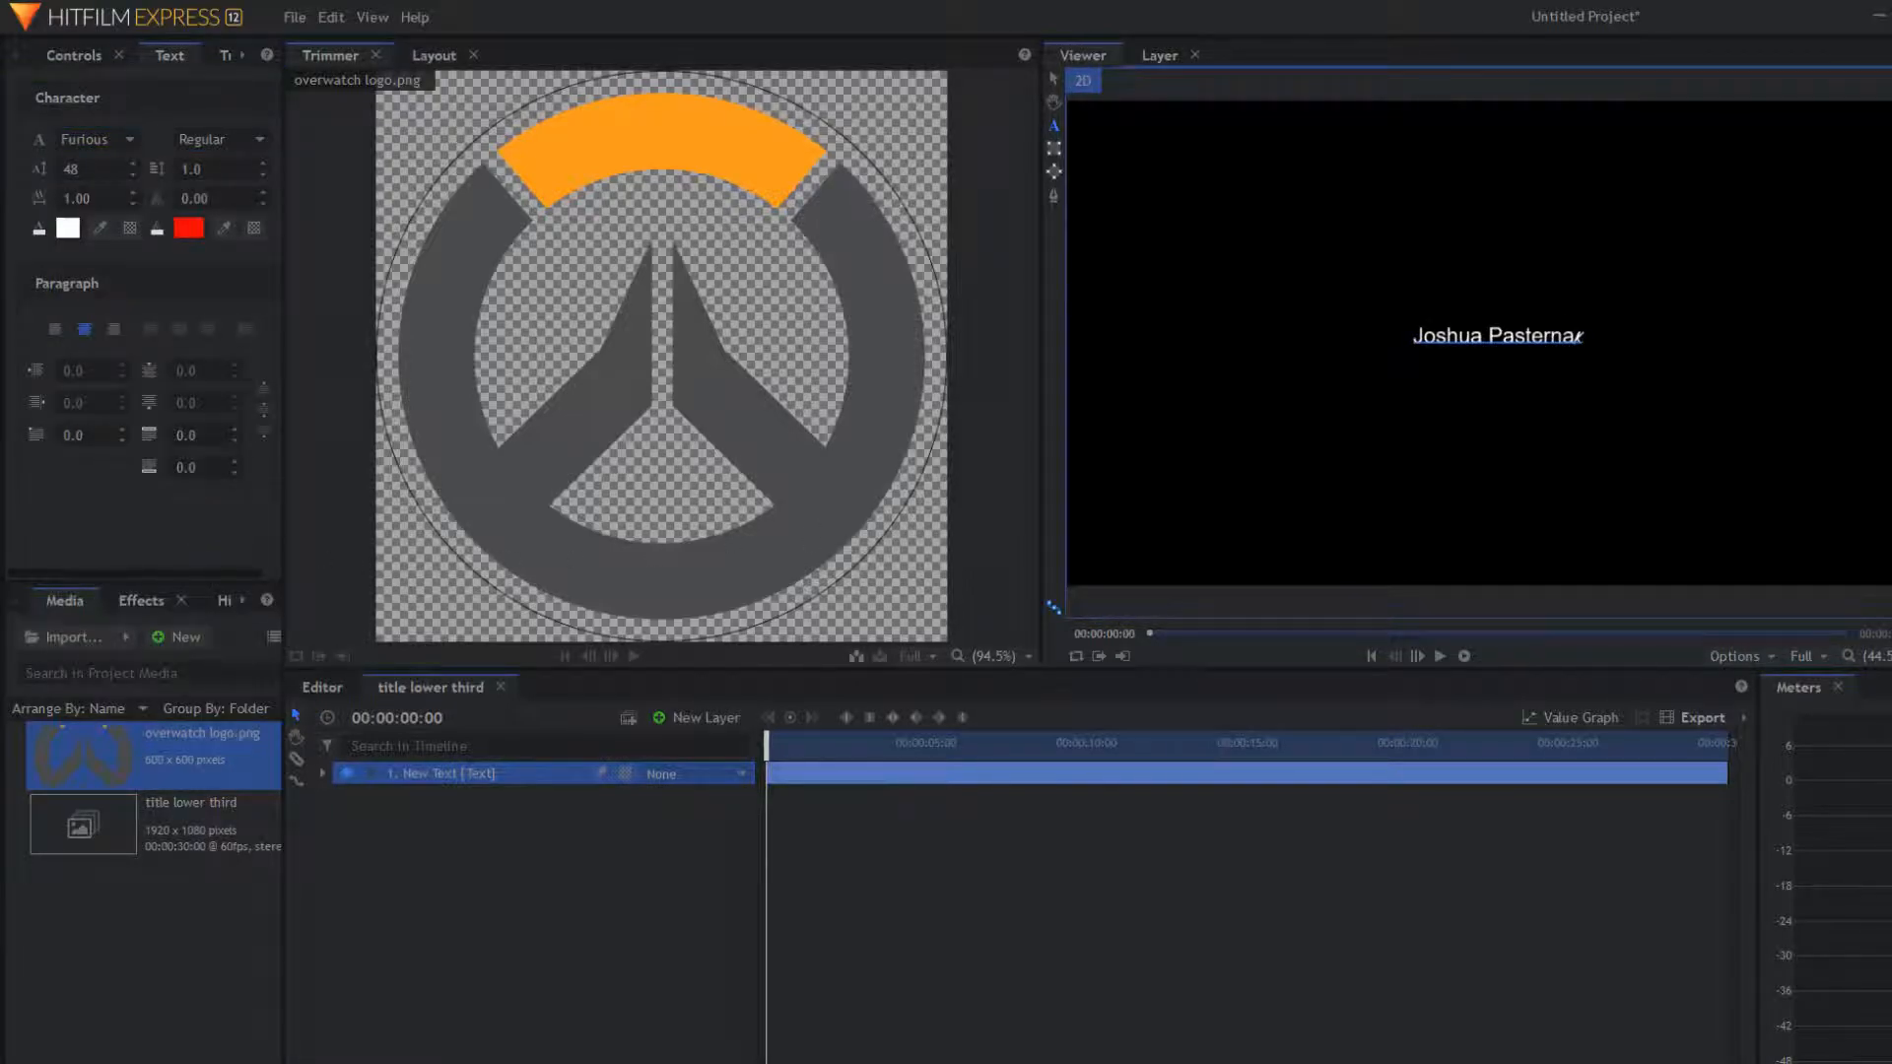
{"action": "key", "text": "ctrl+a"}
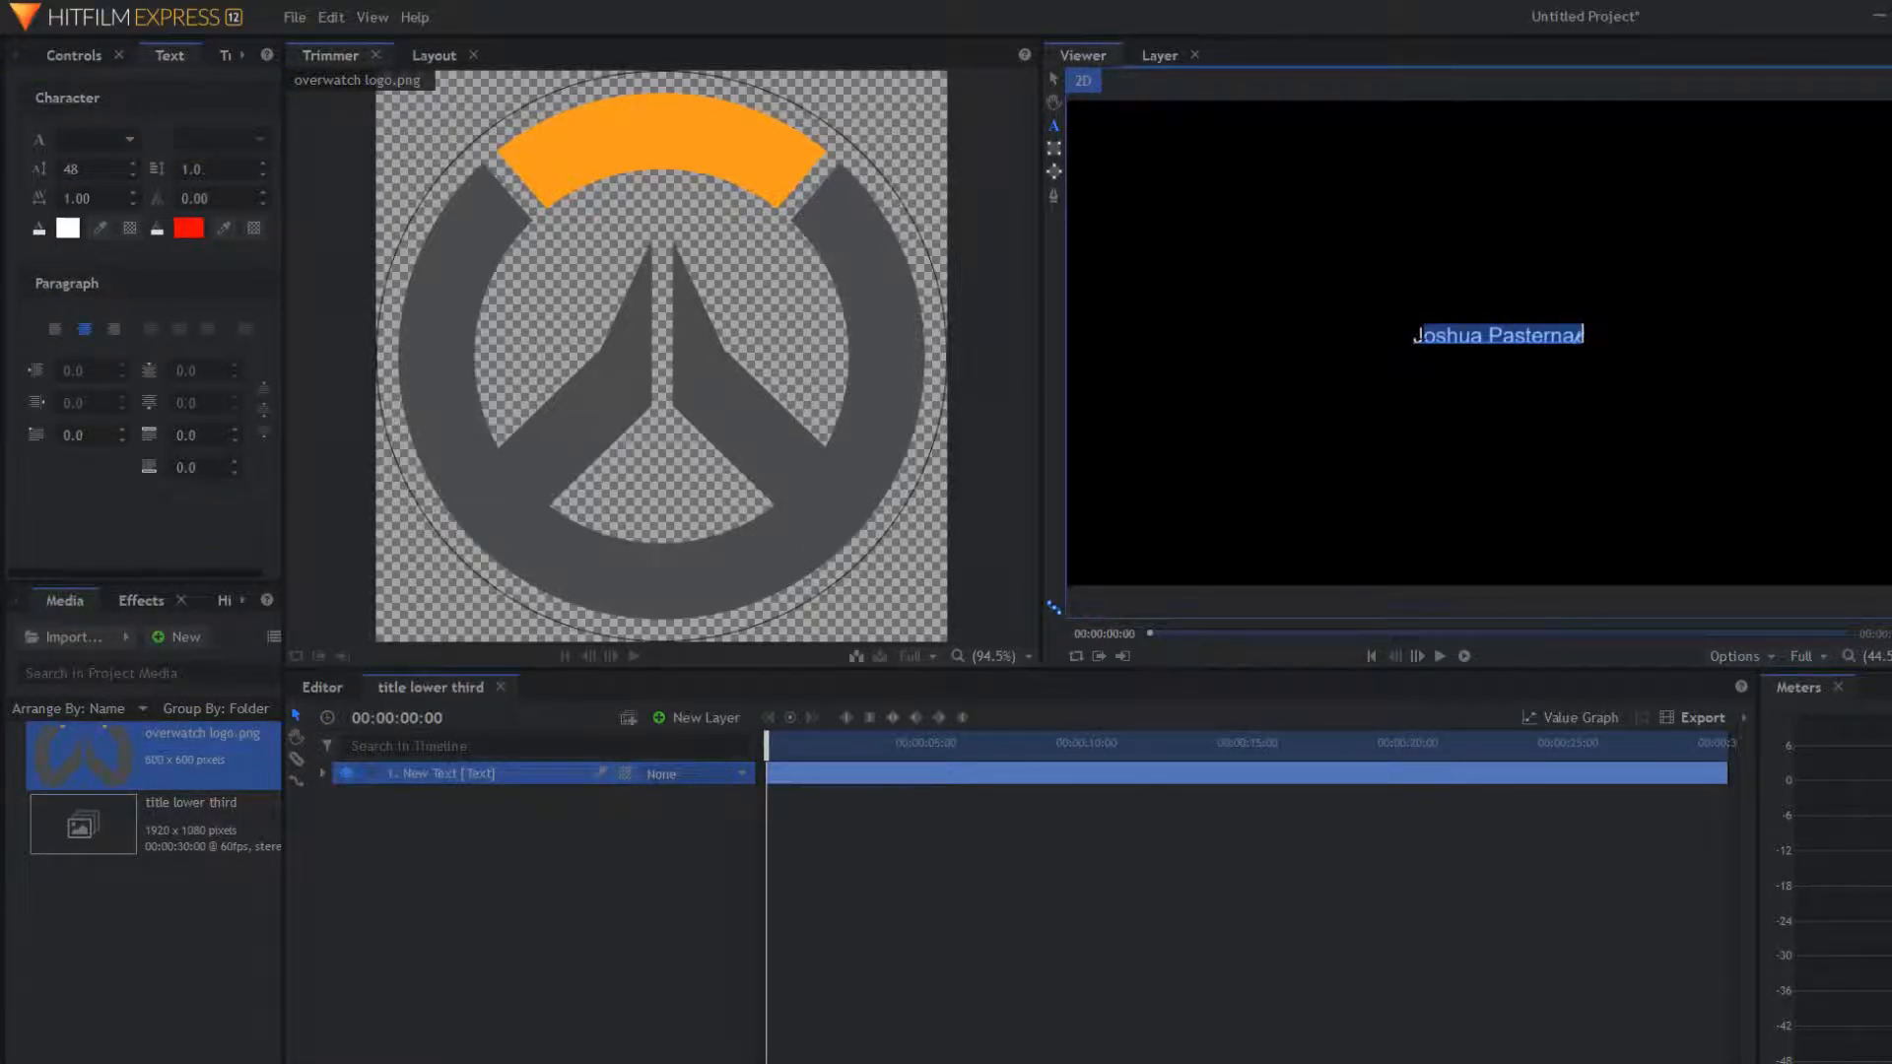
{"action": "left_click_drag", "start_coordinate": [1583, 335], "coordinate": [1414, 335]}
{"action": "left_click", "coordinate": [96, 139]}
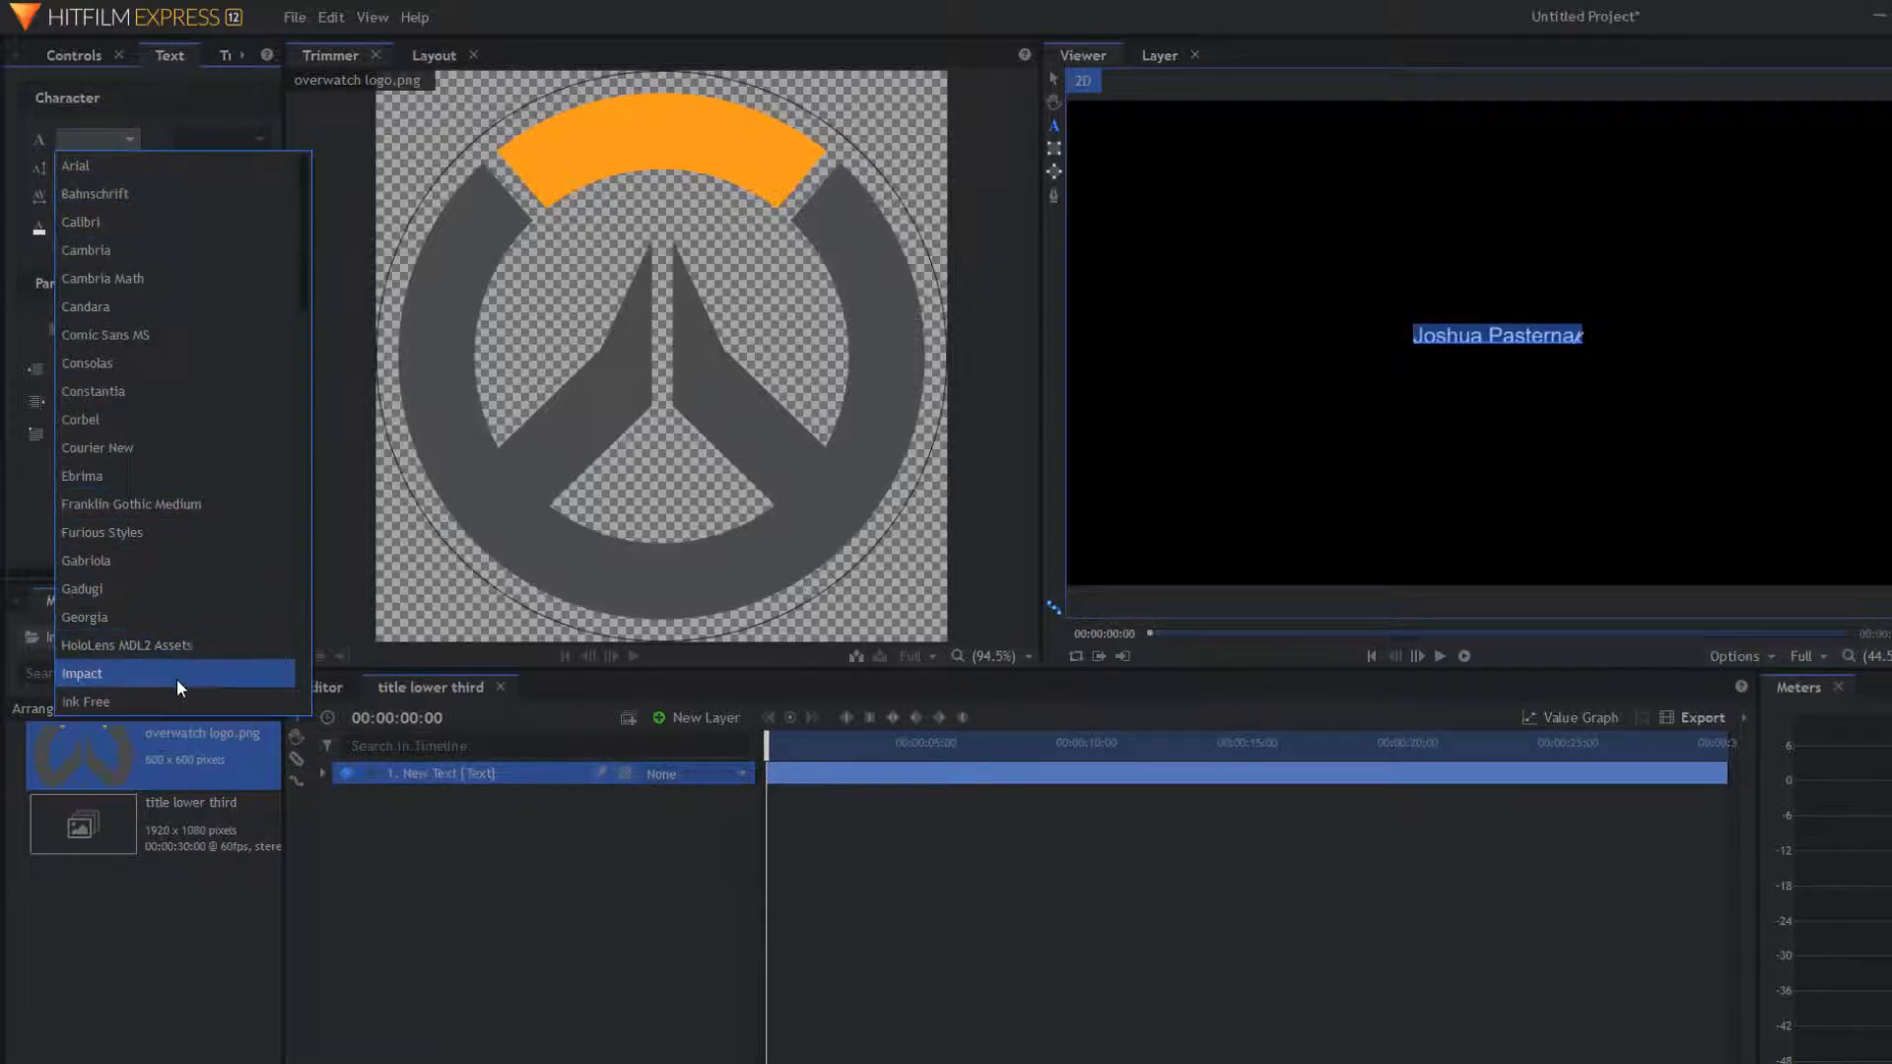
{"action": "left_click", "coordinate": [165, 534]}
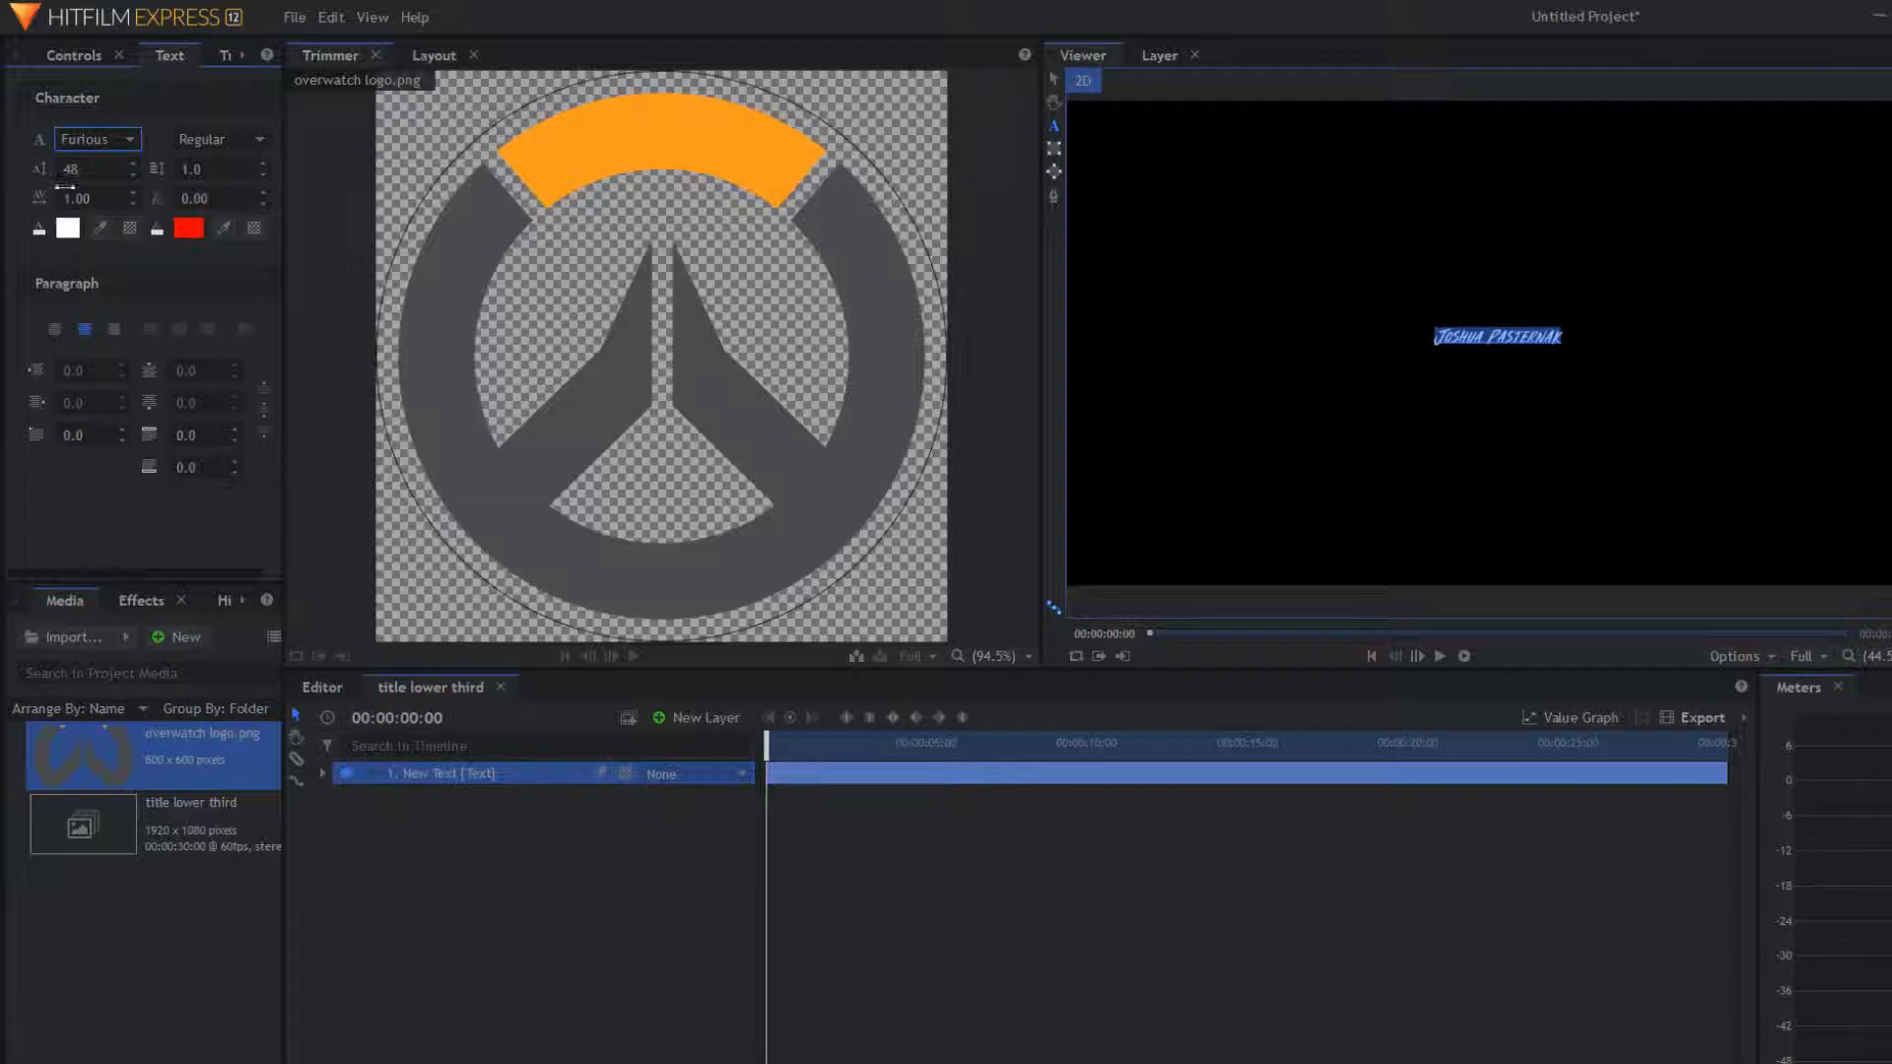
{"action": "mouse_move", "coordinate": [89, 169]}
{"action": "left_mouse_down"}
{"action": "mouse_move", "coordinate": [265, 169]}
{"action": "mouse_move", "coordinate": [6, 170]}
{"action": "mouse_move", "coordinate": [79, 183]}
{"action": "left_mouse_up"}
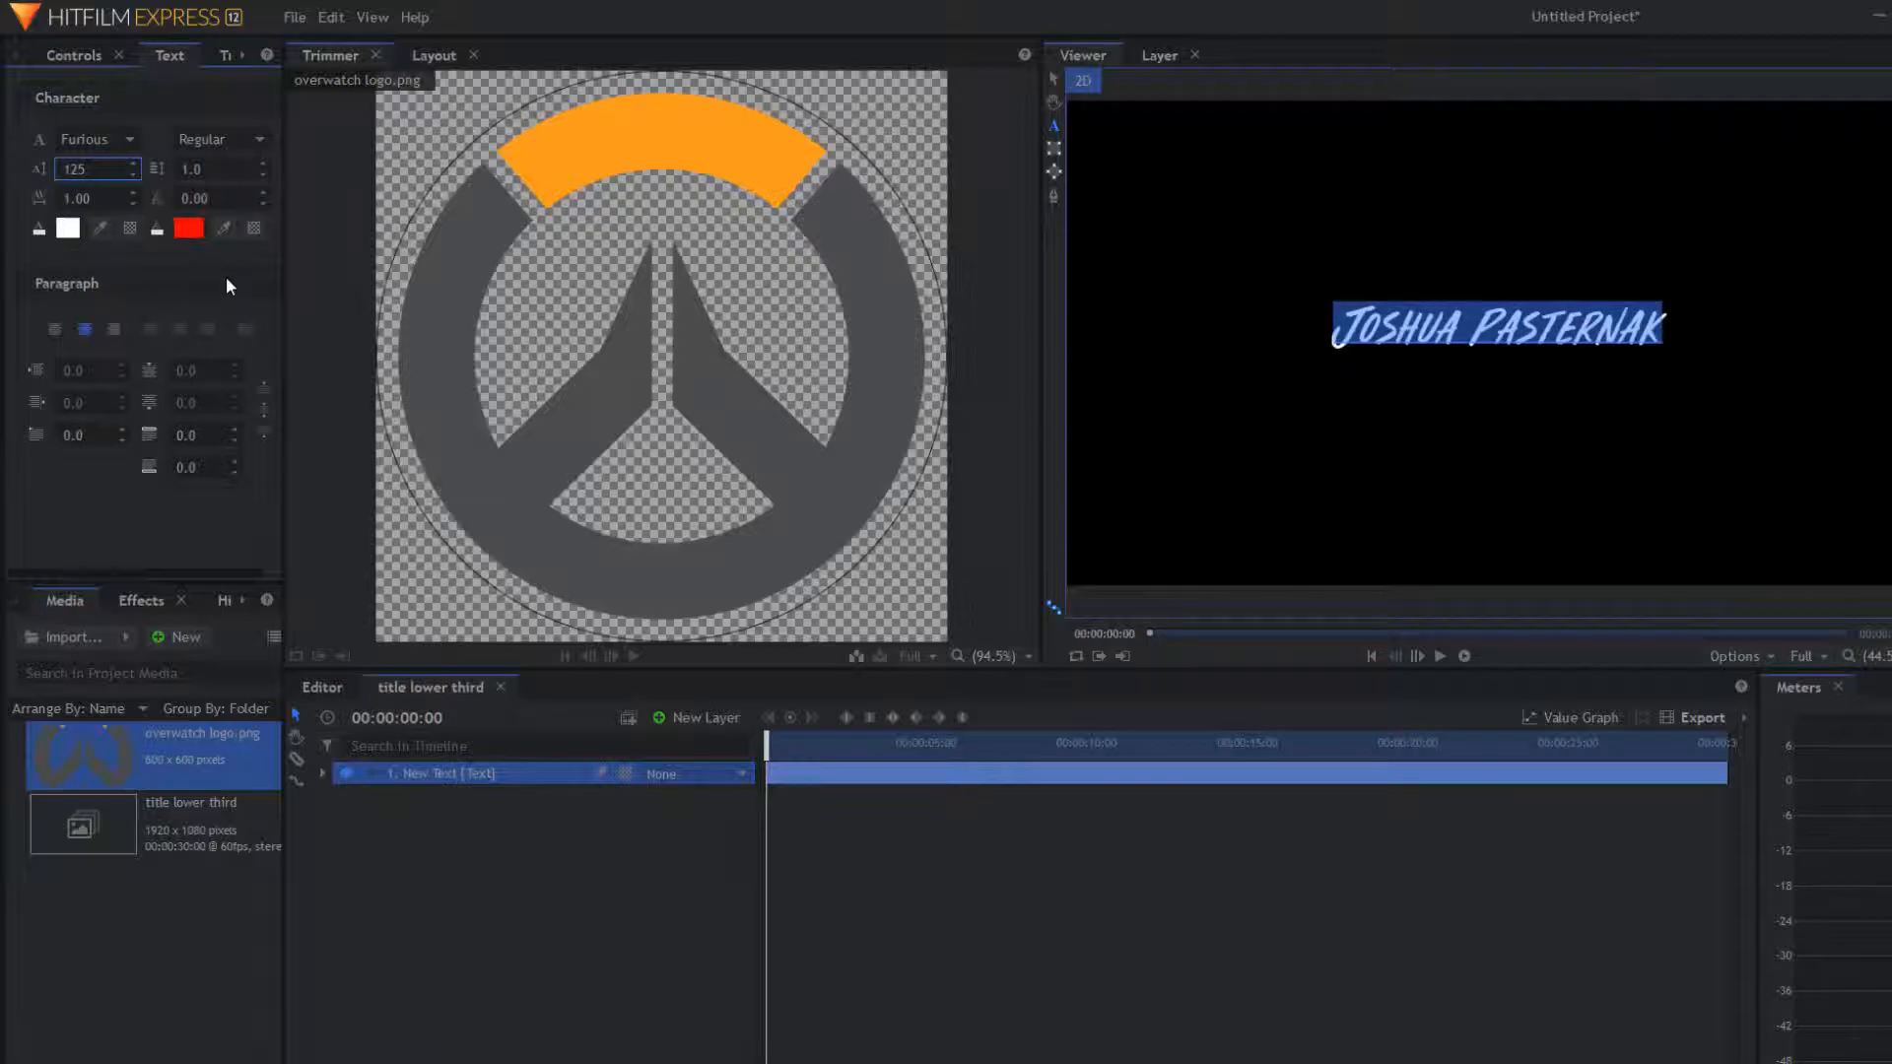
Step: Add a new orange plane layer named 'Line Mask'
{"action": "left_click", "coordinate": [594, 877]}
{"action": "left_click", "coordinate": [593, 876]}
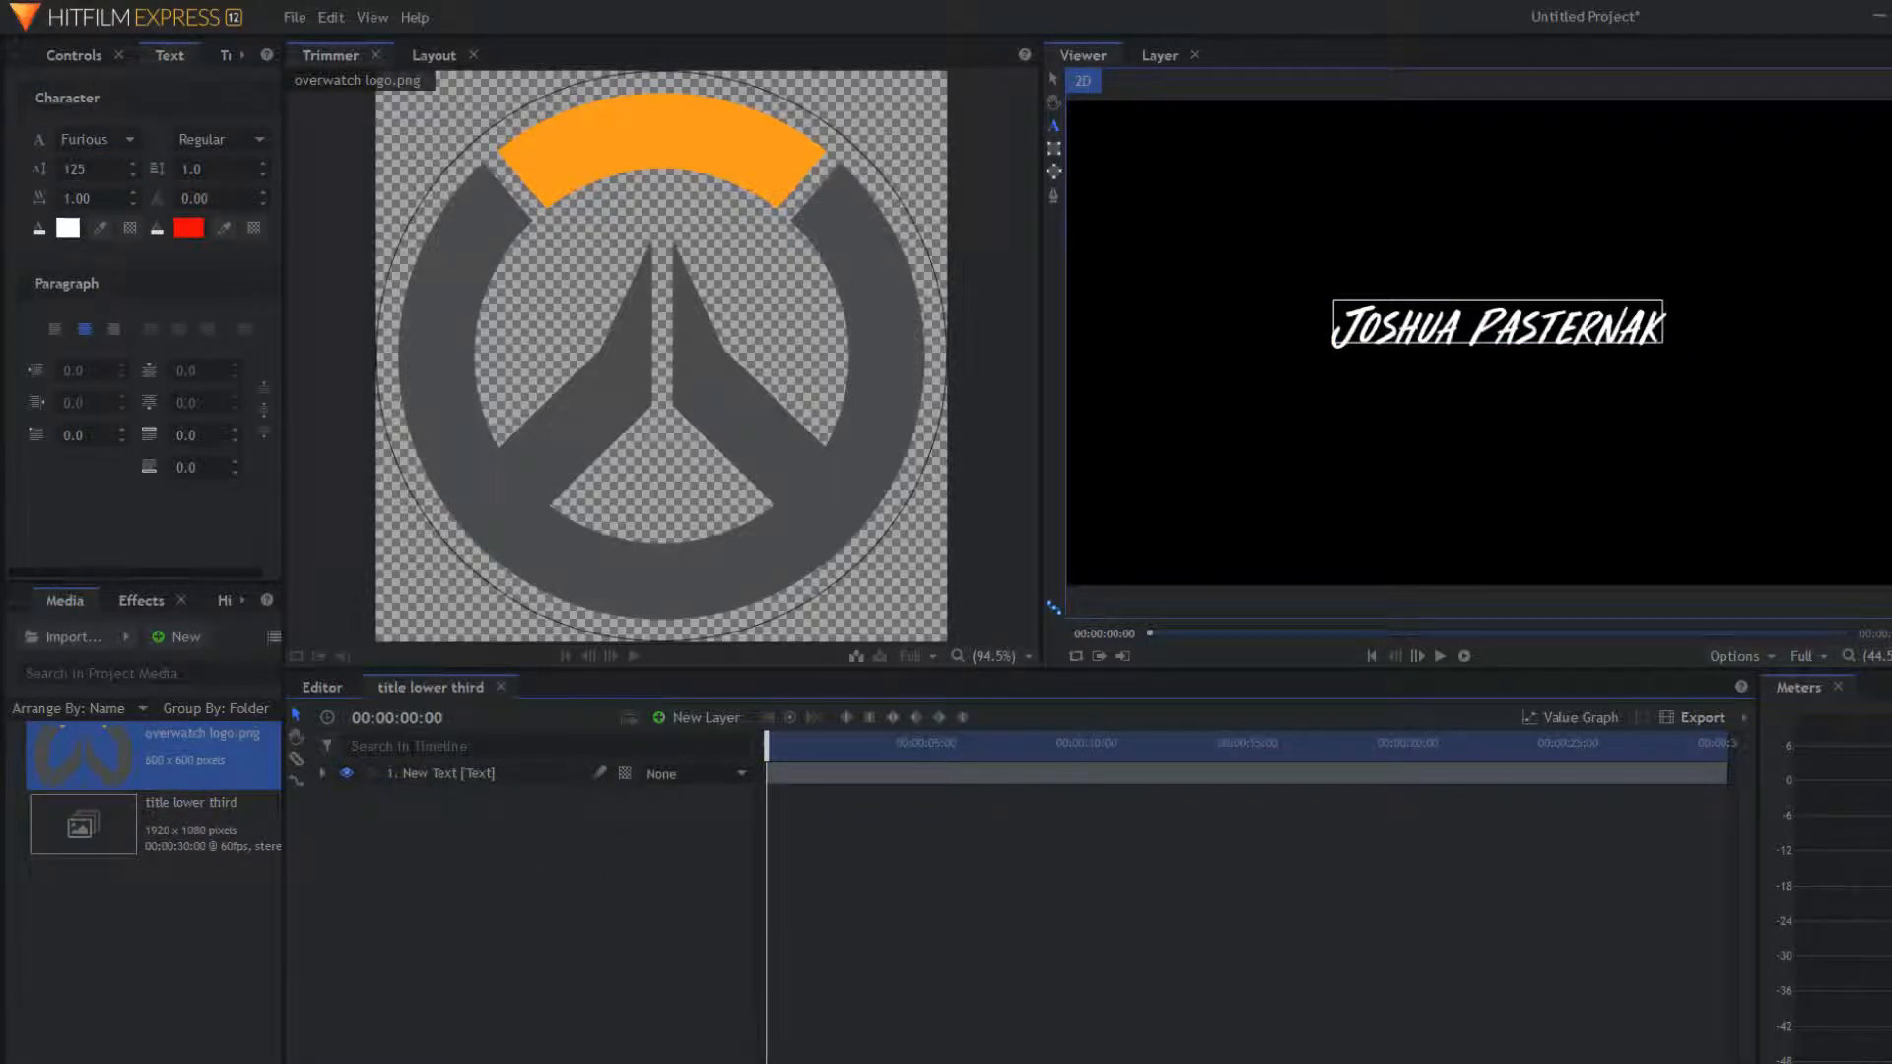
{"action": "right_click", "coordinate": [434, 830]}
{"action": "mouse_move", "coordinate": [500, 846]}
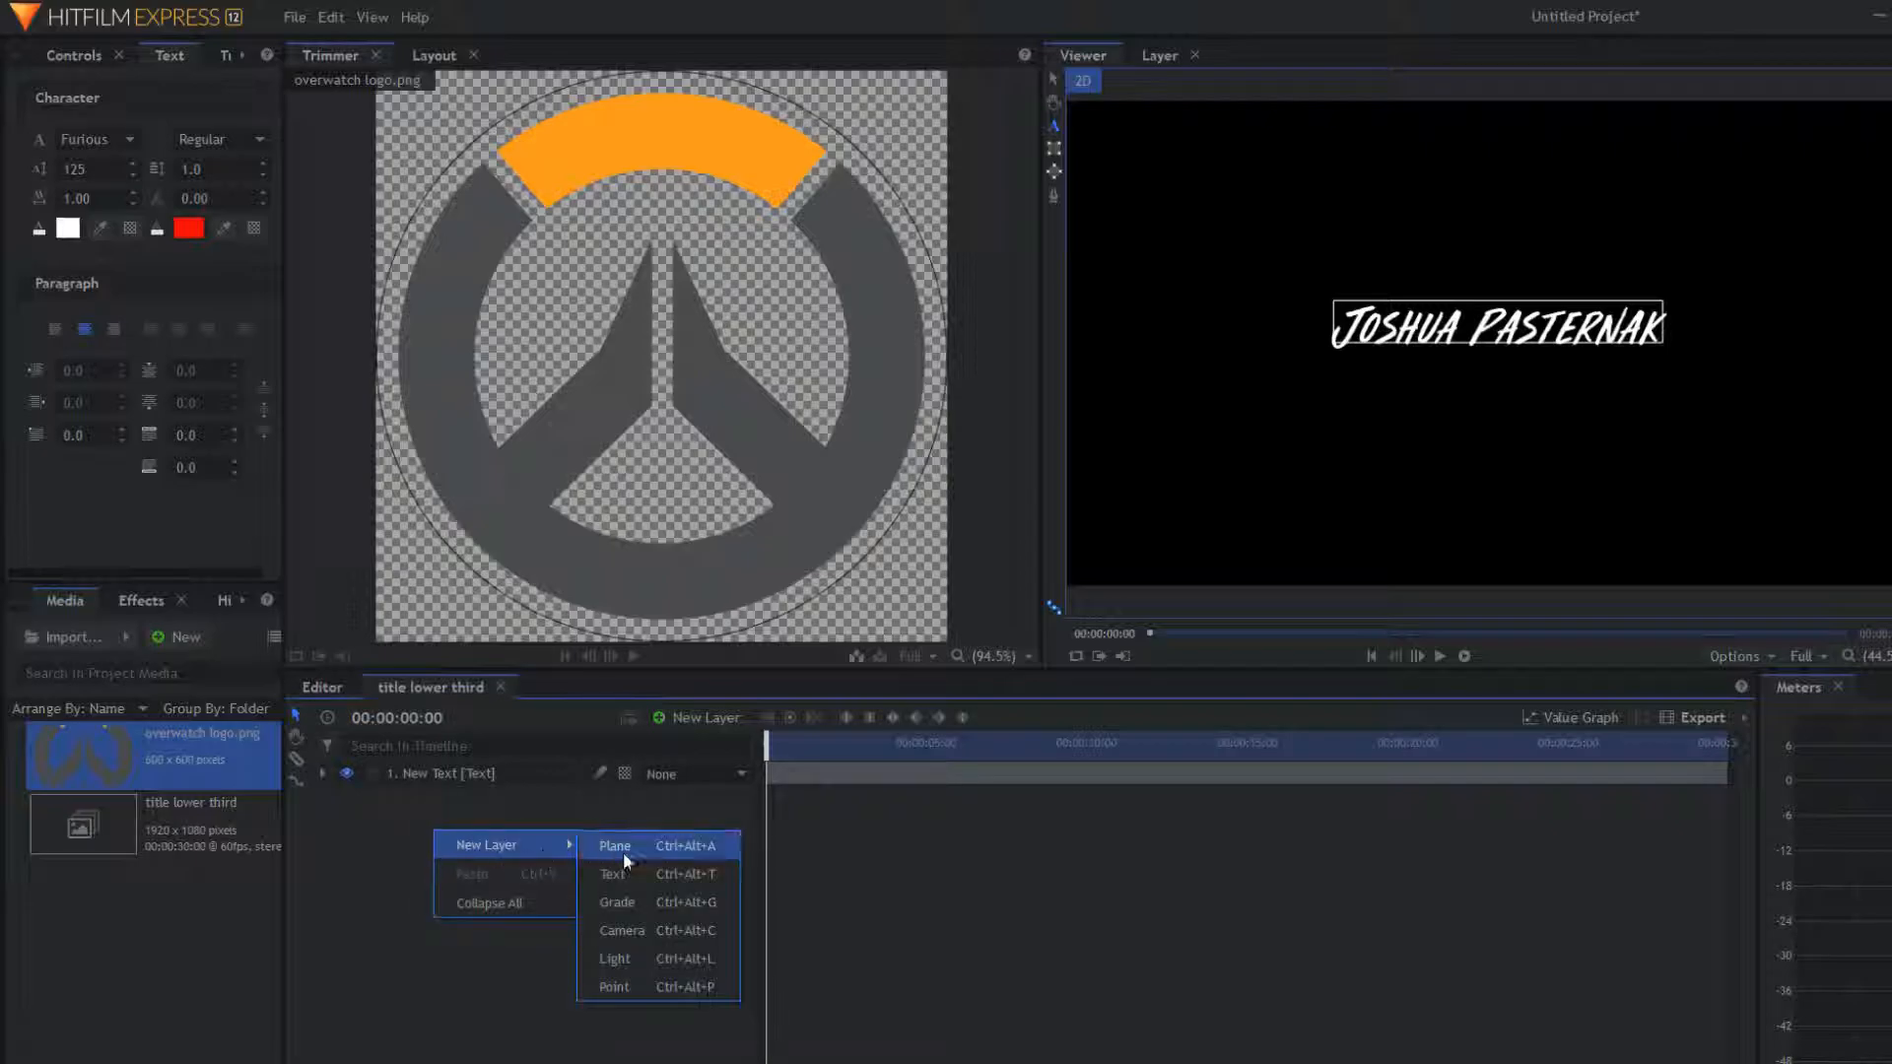
{"action": "left_click", "coordinate": [678, 849]}
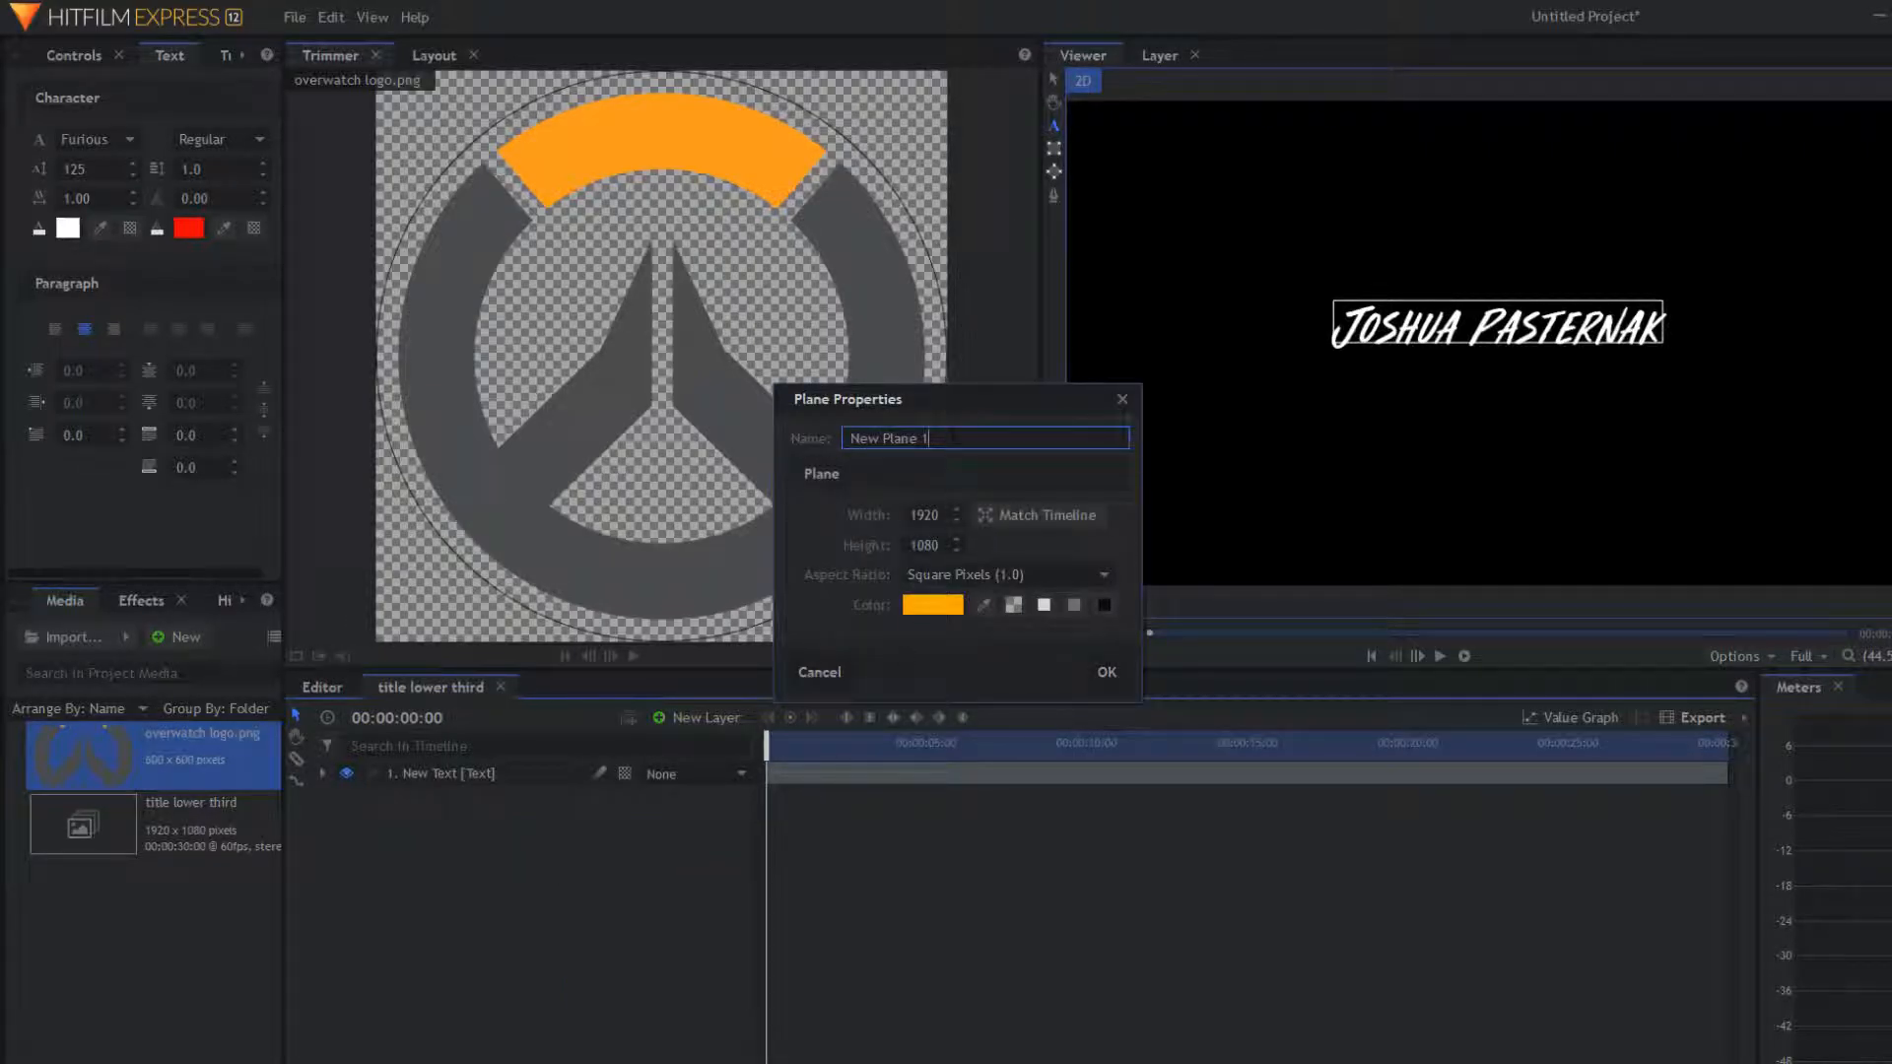
{"action": "type", "text": "Line"}
{"action": "key", "text": "BackSpace"}
{"action": "key", "text": "BackSpace"}
{"action": "key", "text": "BackSpace"}
{"action": "key", "text": "BackSpace"}
{"action": "type", "text": "Line Mask"}
Step: Create the plane and mask it to a thin vertical bar left of the name
{"action": "left_click", "coordinate": [1114, 667]}
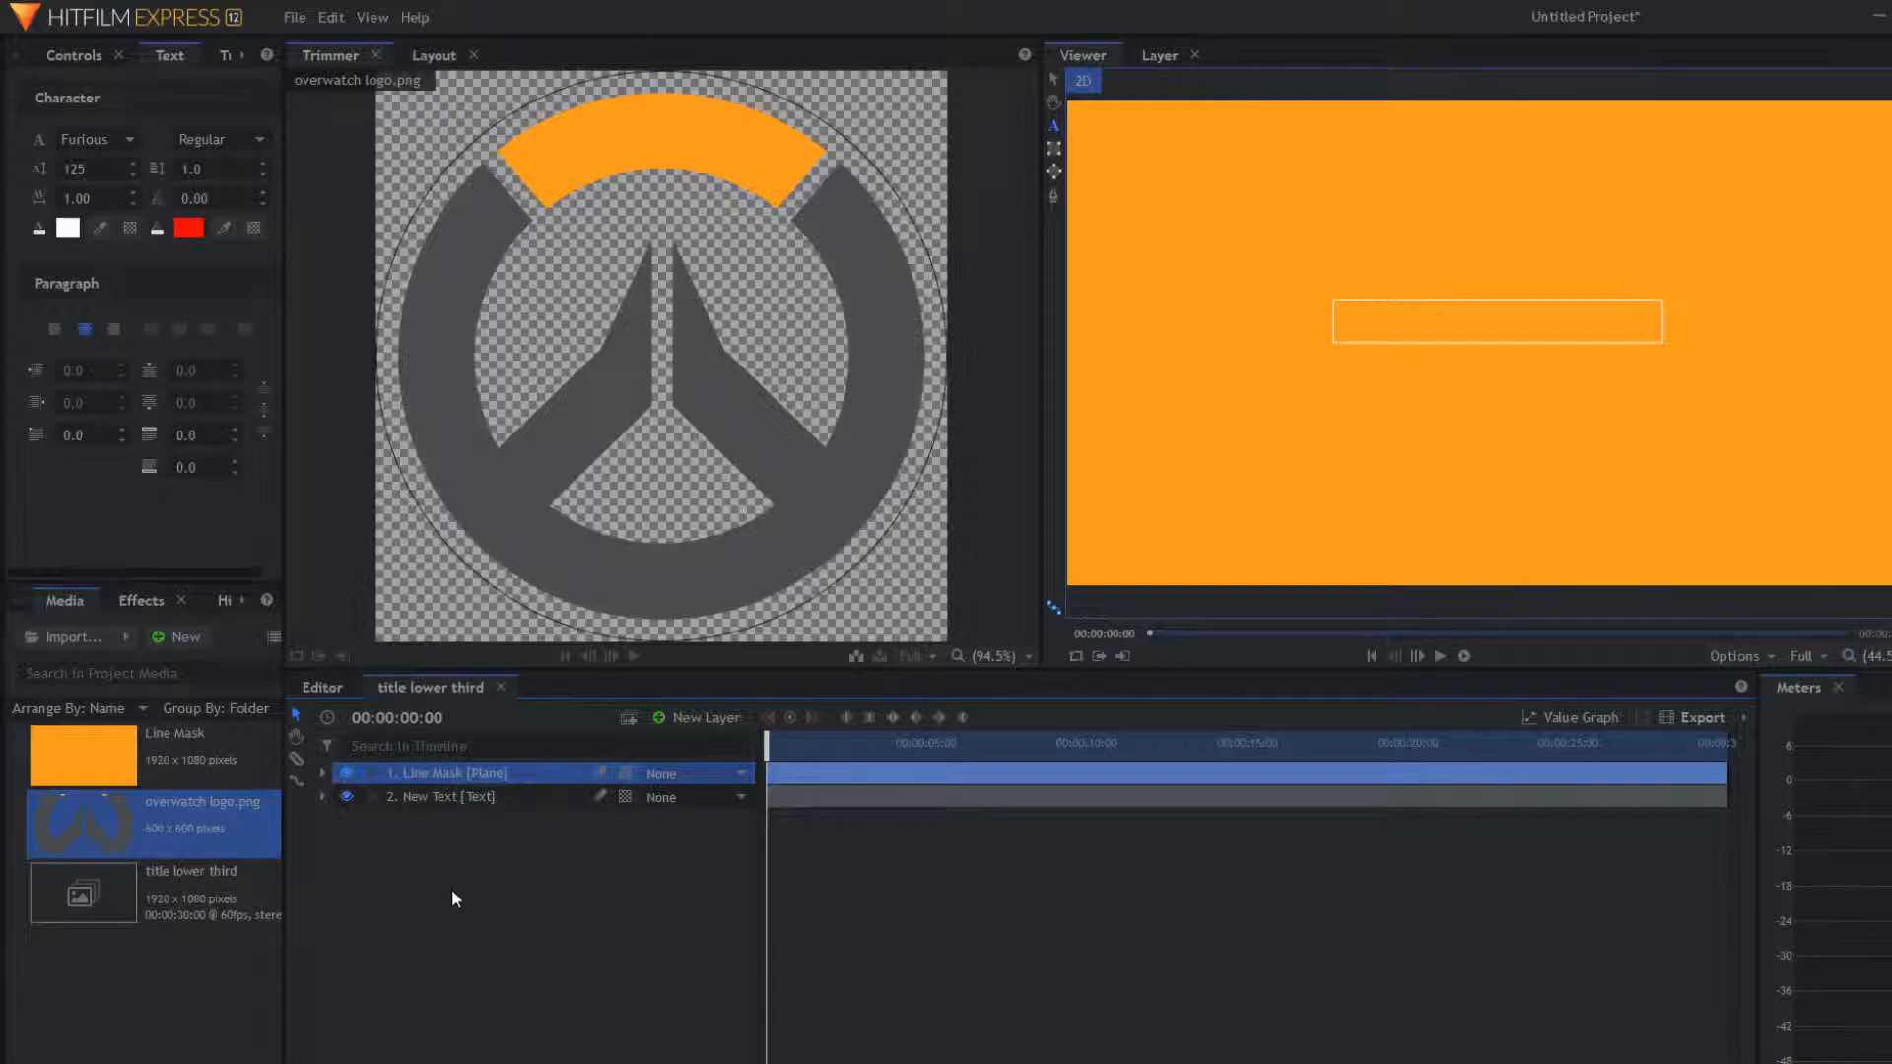
{"action": "left_click", "coordinate": [1052, 150]}
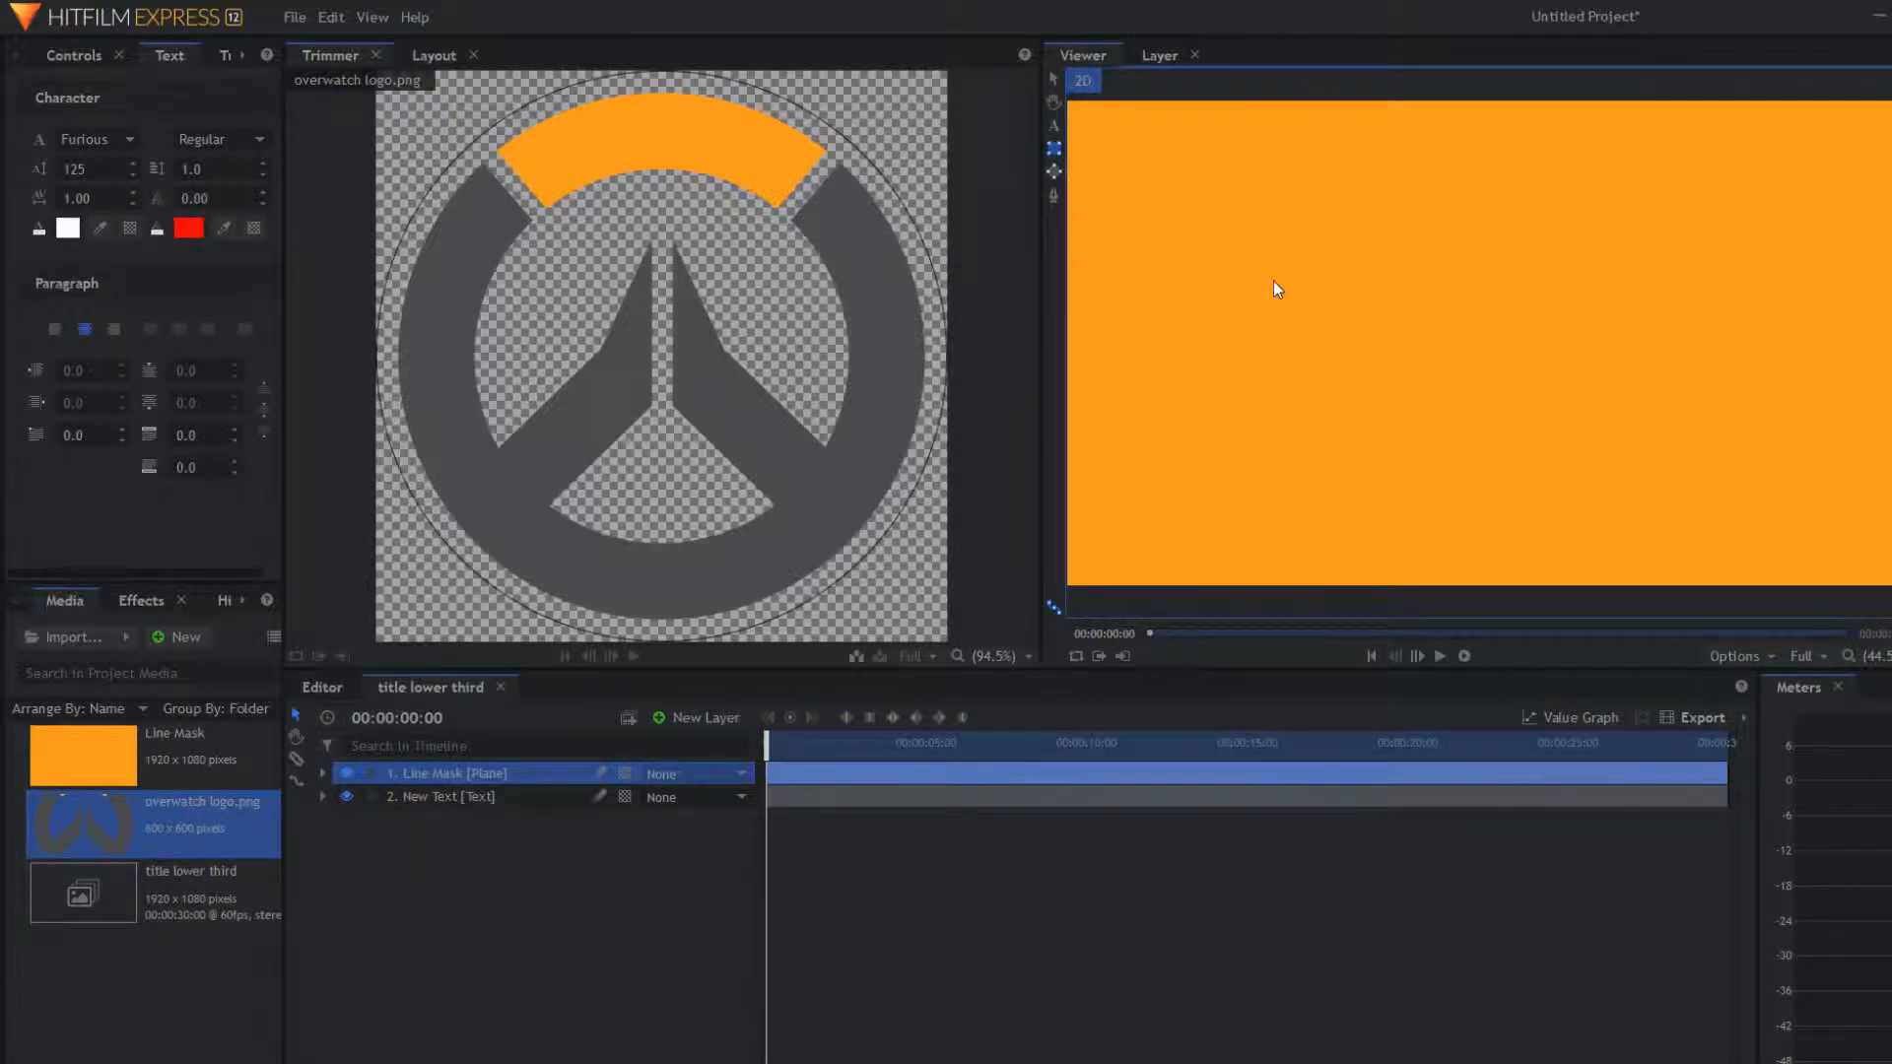
{"action": "left_click_drag", "start_coordinate": [1220, 234], "coordinate": [1240, 351]}
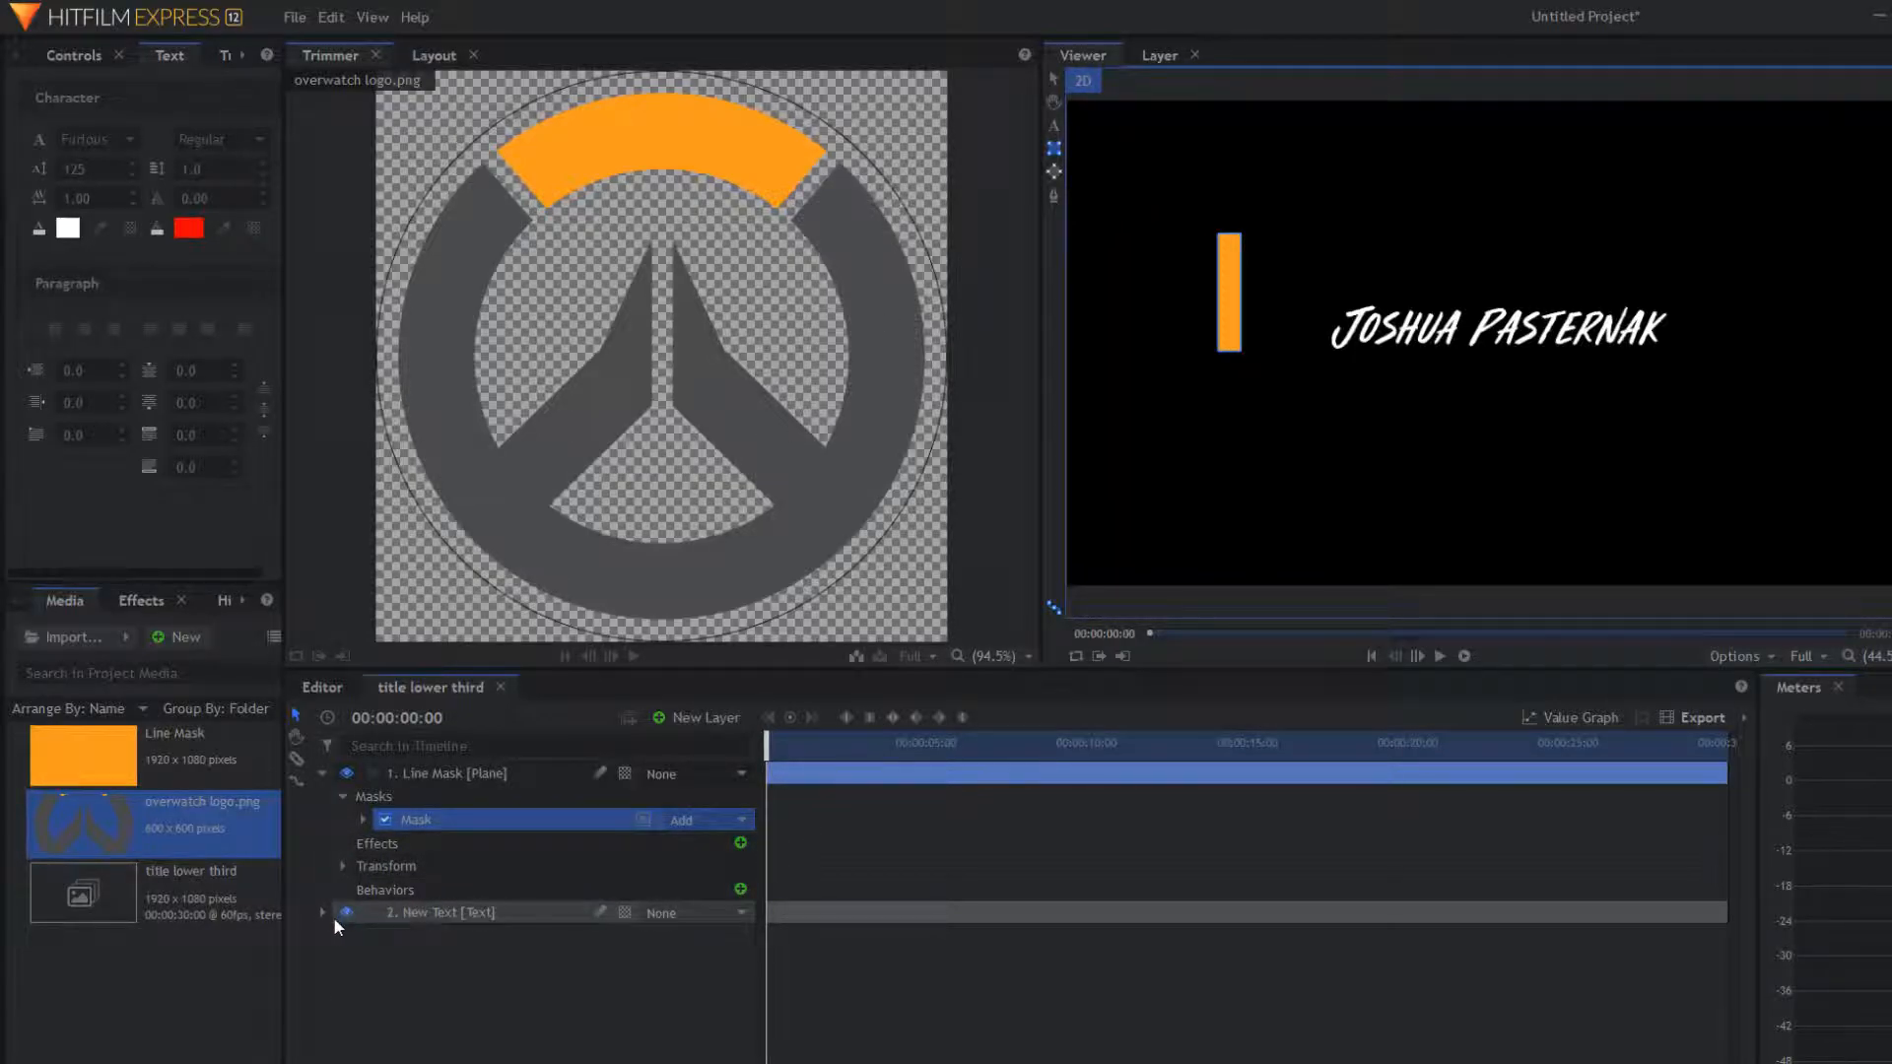
Step: Add the overwatch logo as a layer, scale it to 41%, and hide it
{"action": "left_click", "coordinate": [321, 774]}
{"action": "left_click_drag", "start_coordinate": [432, 866], "coordinate": [433, 867]}
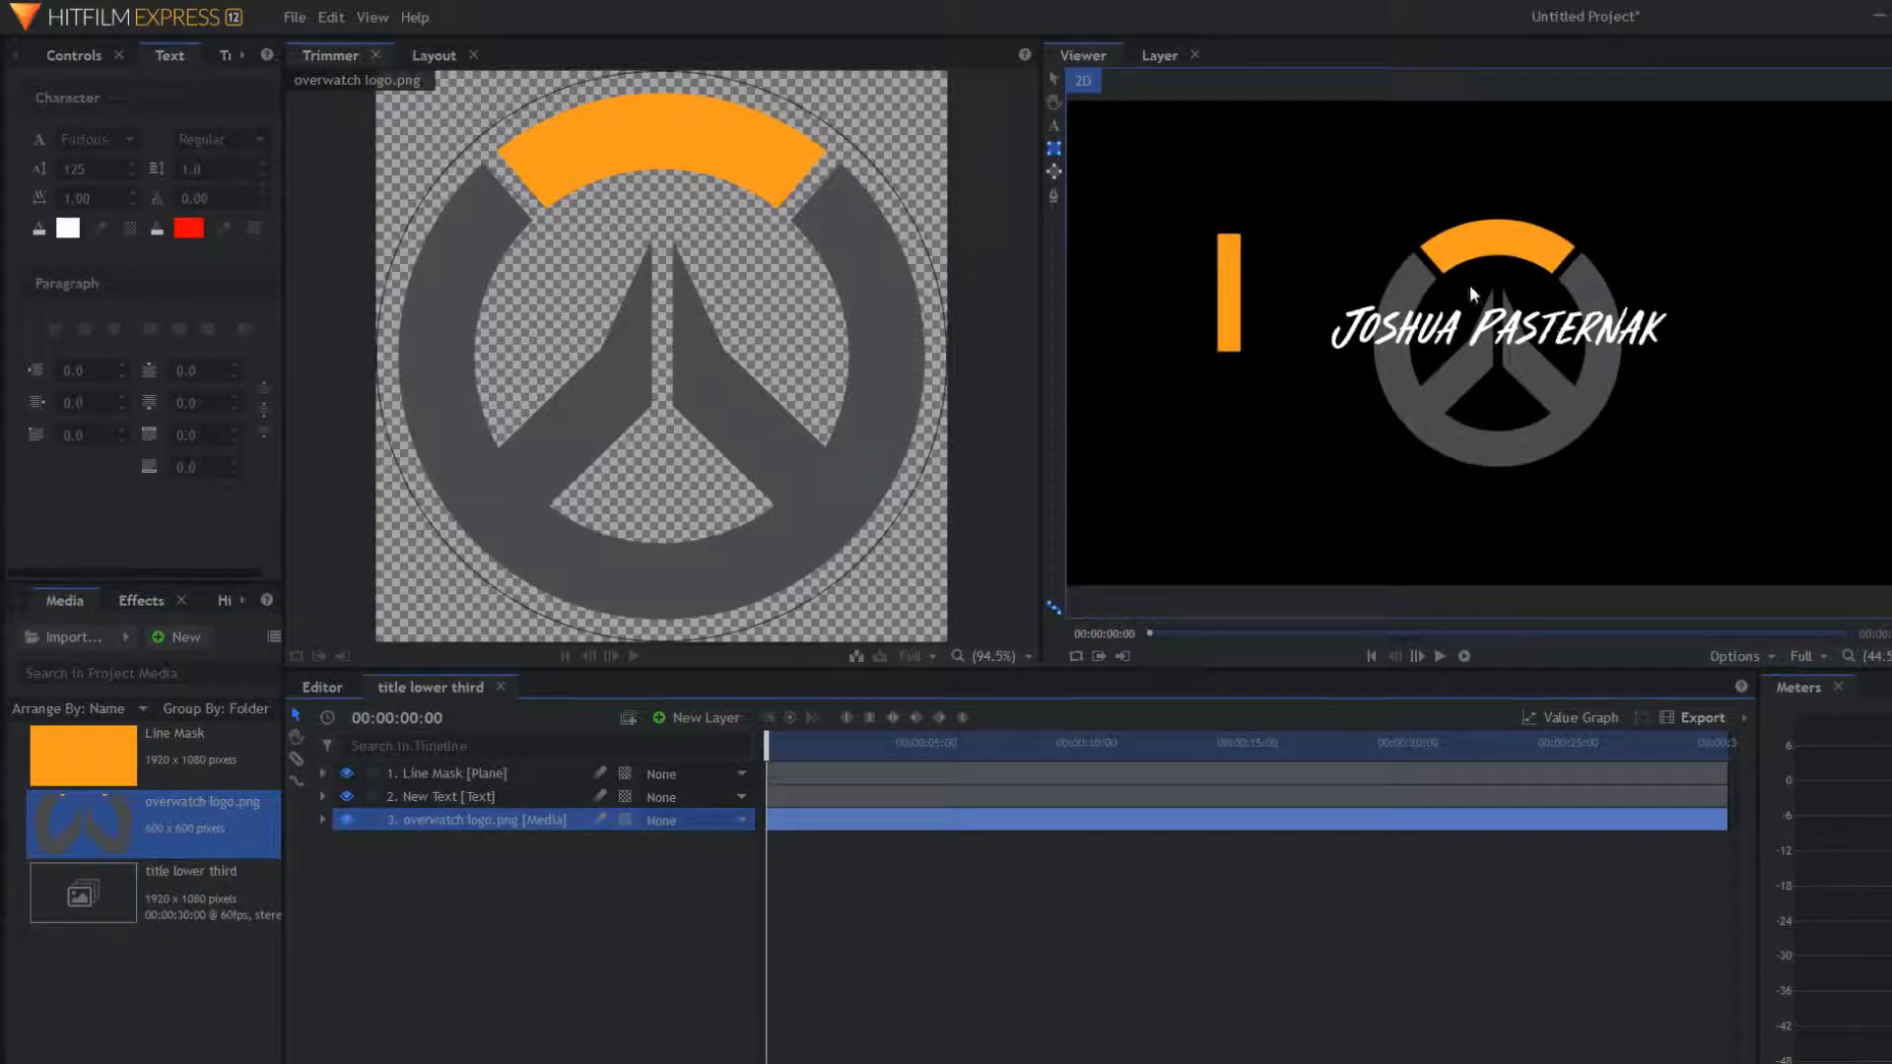
{"action": "left_click", "coordinate": [323, 820]}
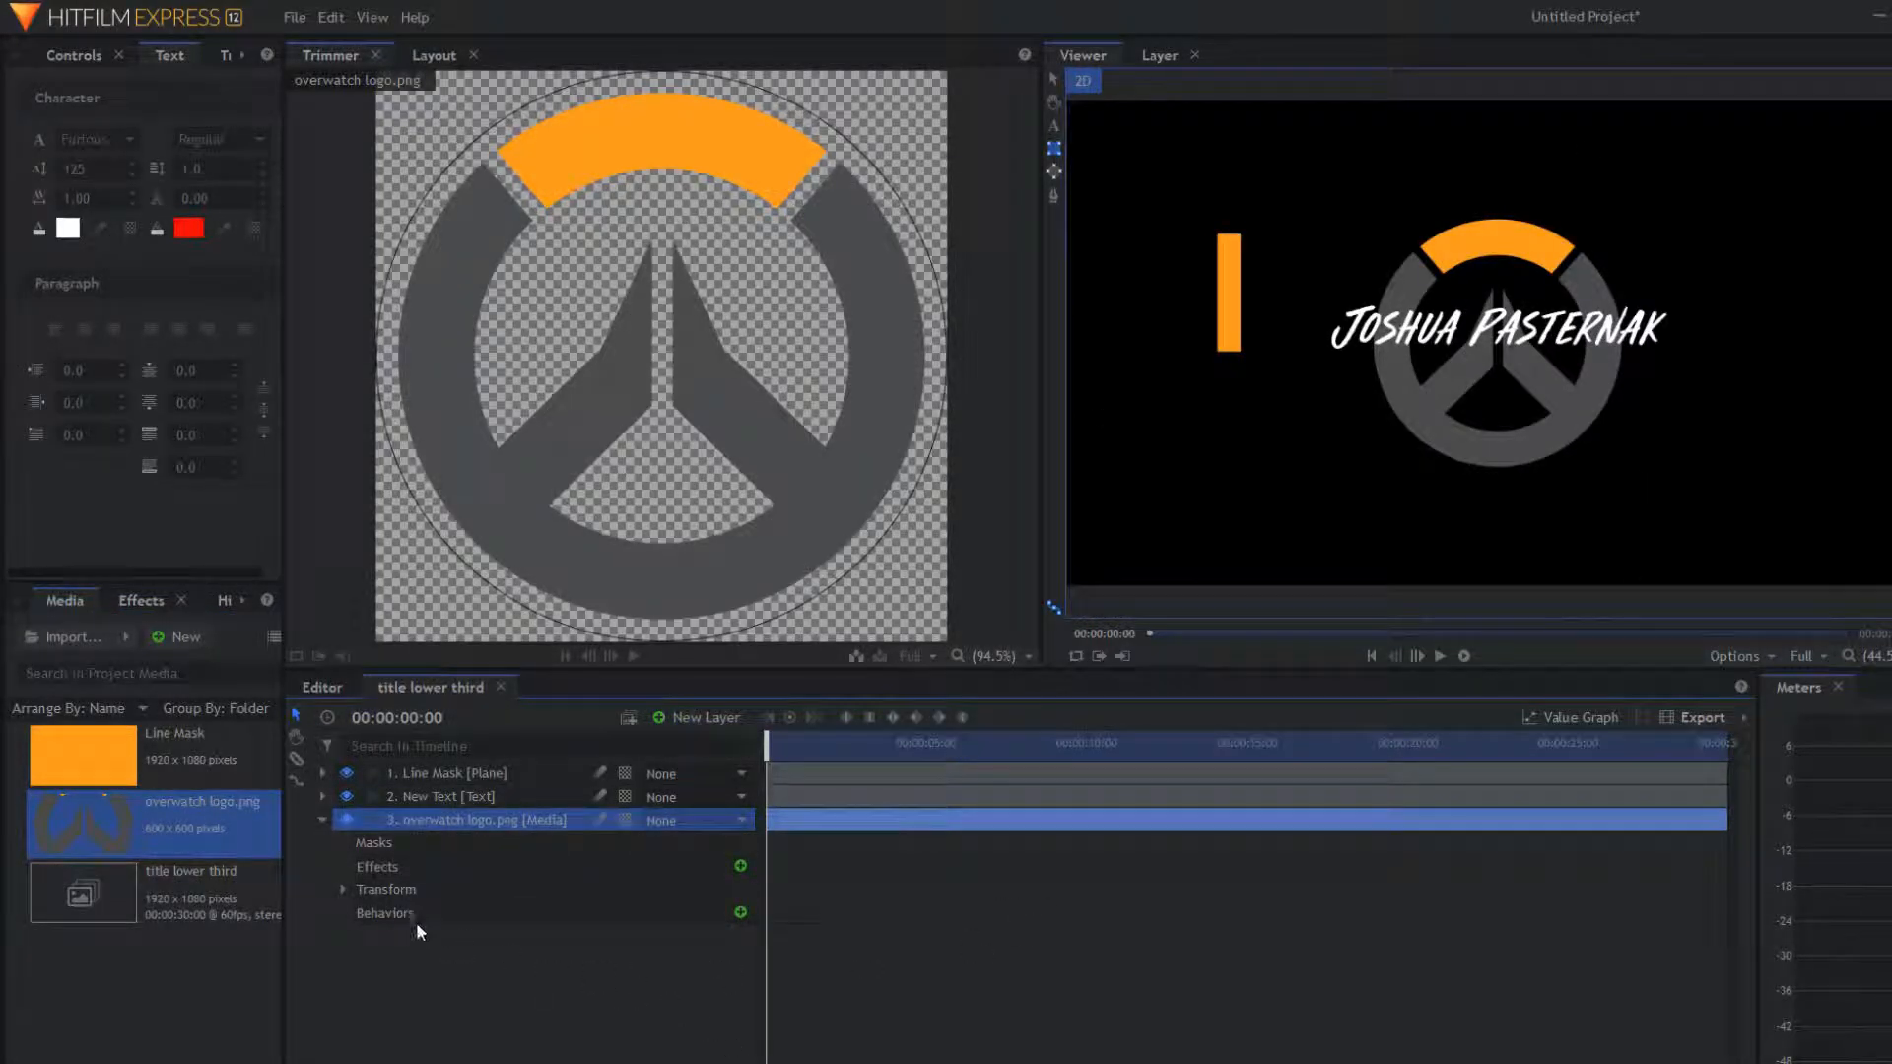
{"action": "left_click", "coordinate": [344, 889]}
{"action": "left_click_drag", "start_coordinate": [667, 983], "coordinate": [656, 983]}
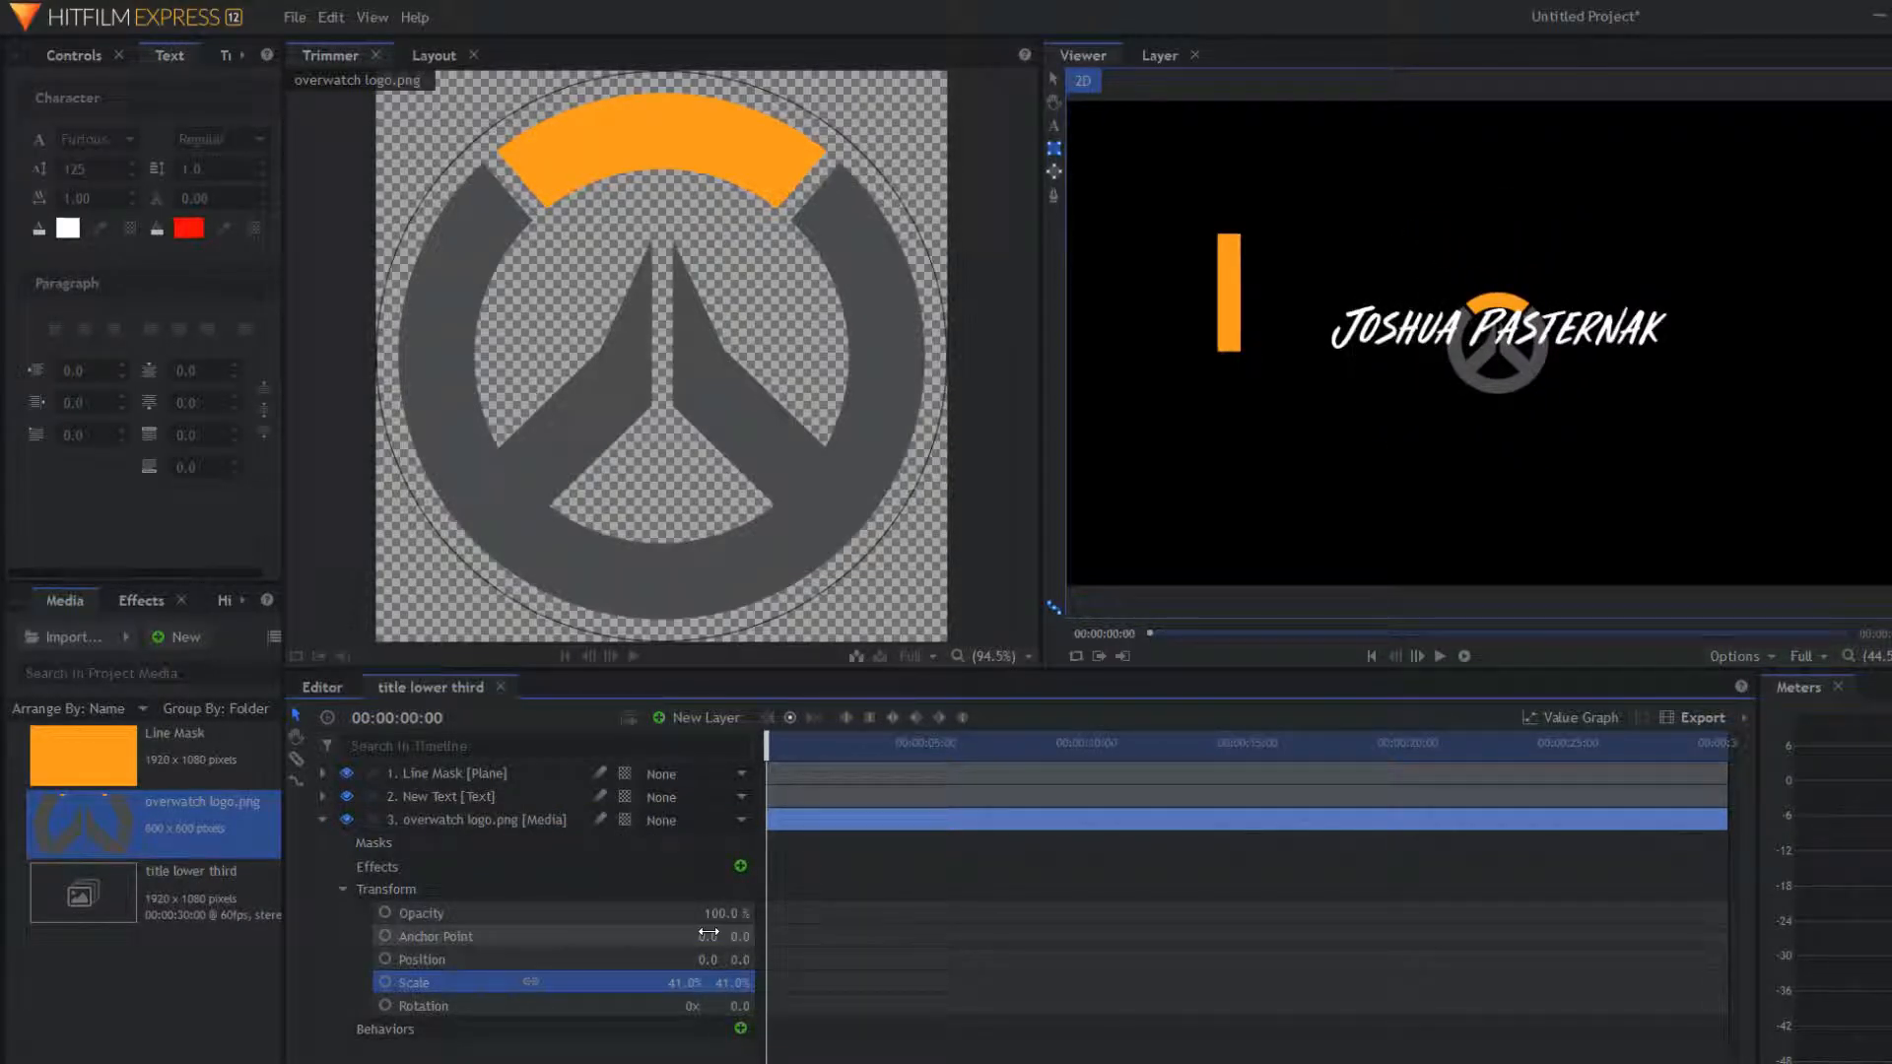
{"action": "left_click", "coordinate": [346, 820]}
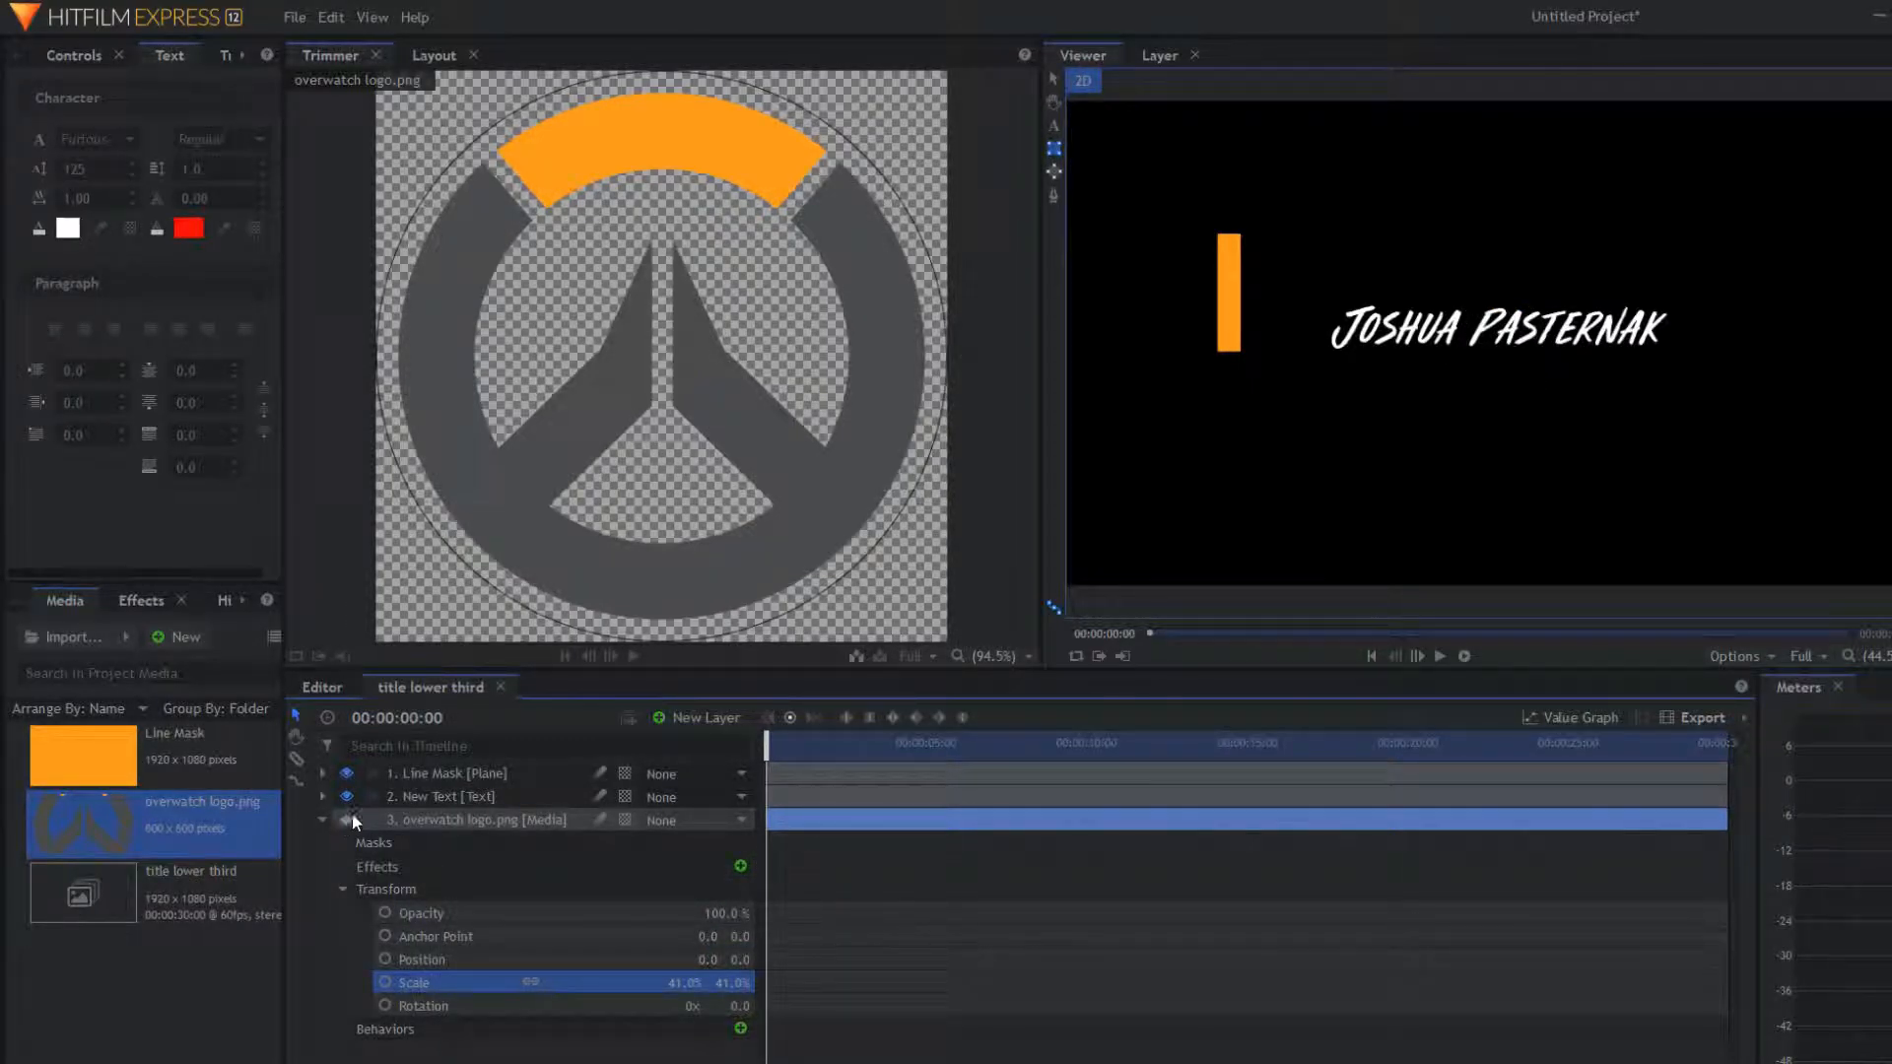
{"action": "left_click", "coordinate": [321, 774]}
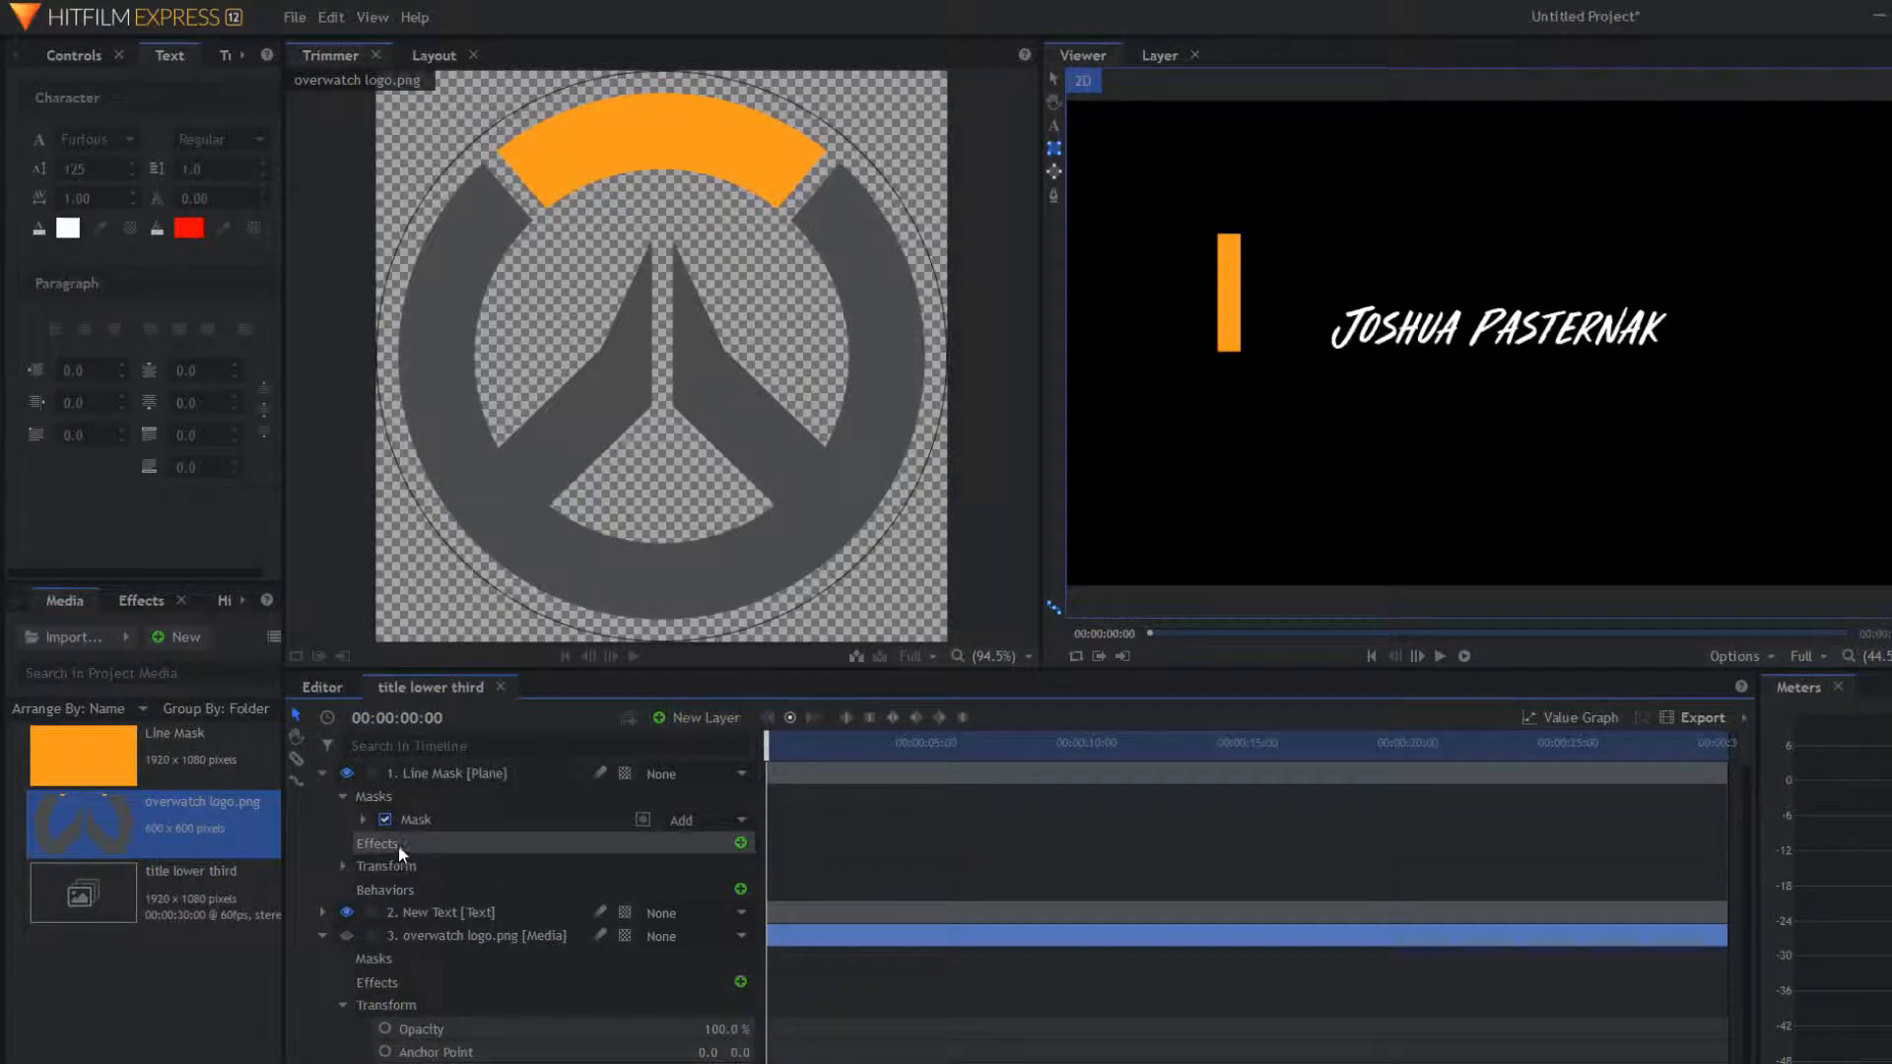
Step: Set the Line Mask bar's anchor point to -598, 99 and position to 634, 23
{"action": "left_click", "coordinate": [342, 867]}
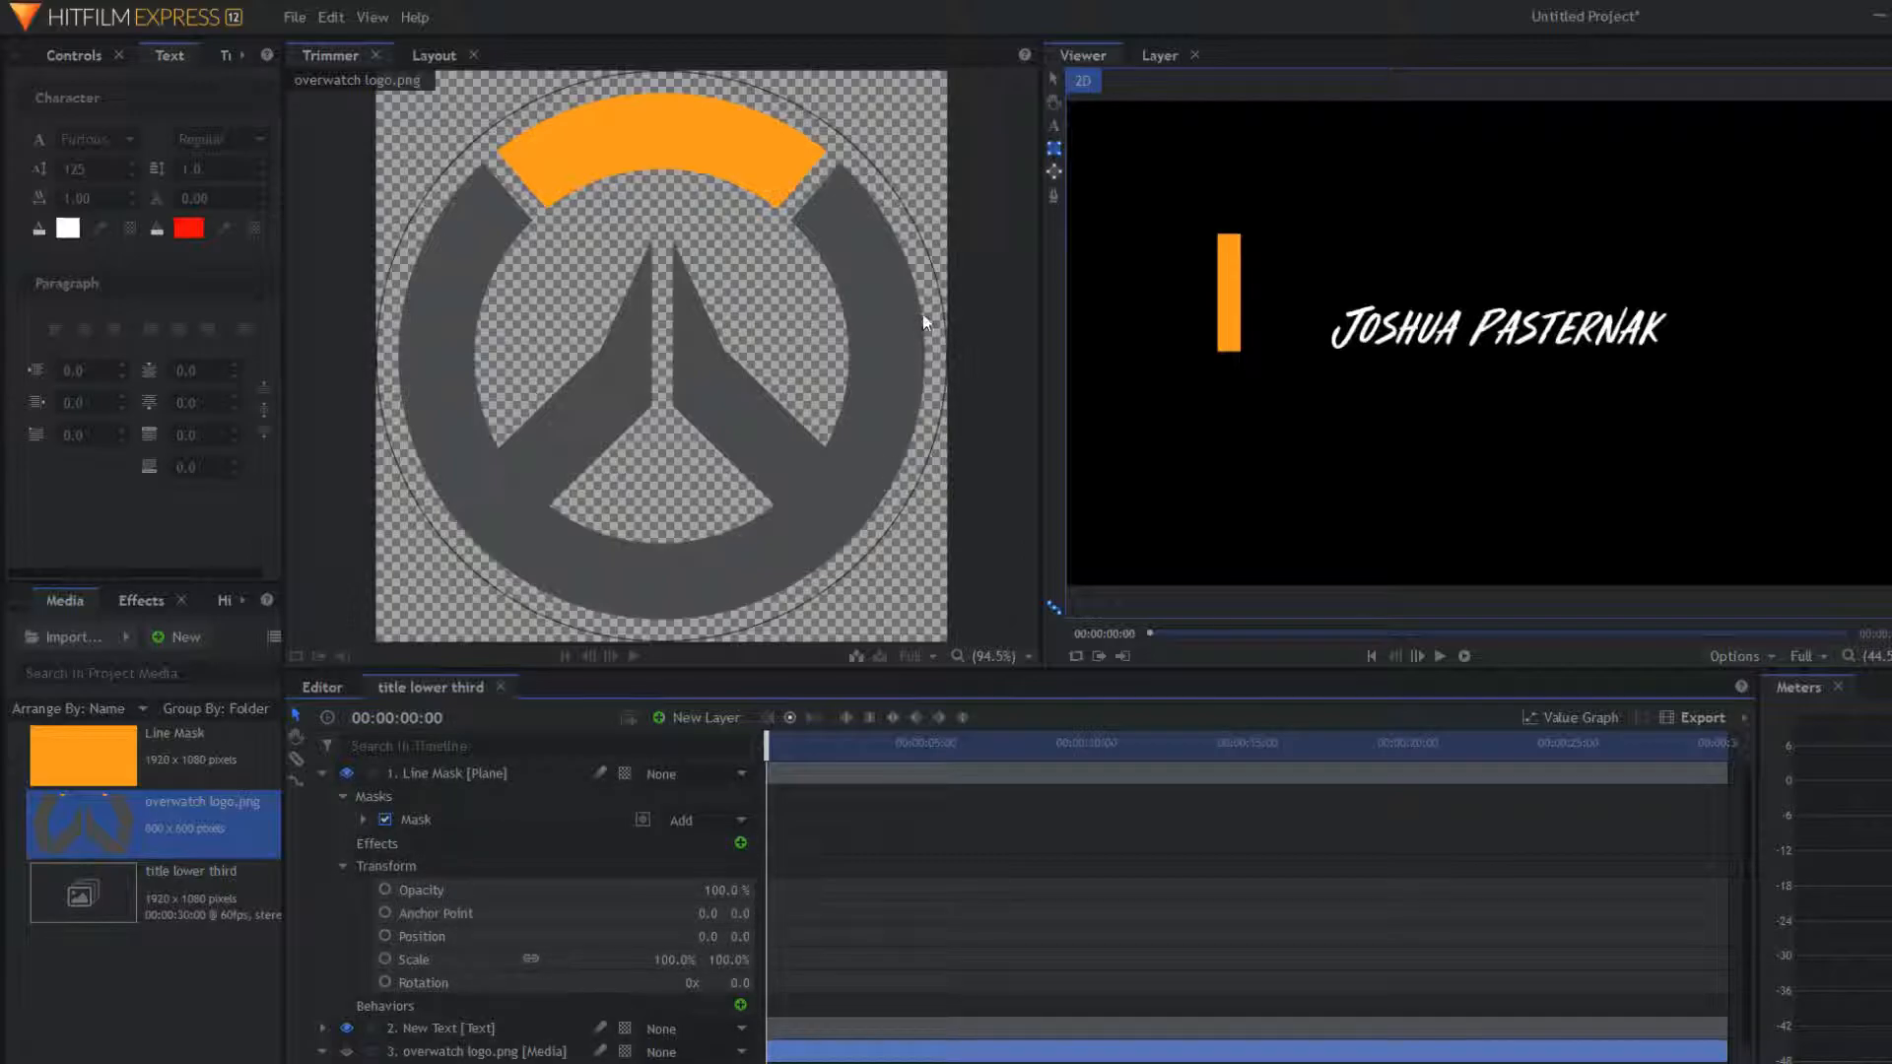
{"action": "left_click", "coordinate": [1057, 79]}
{"action": "left_click", "coordinate": [1224, 286]}
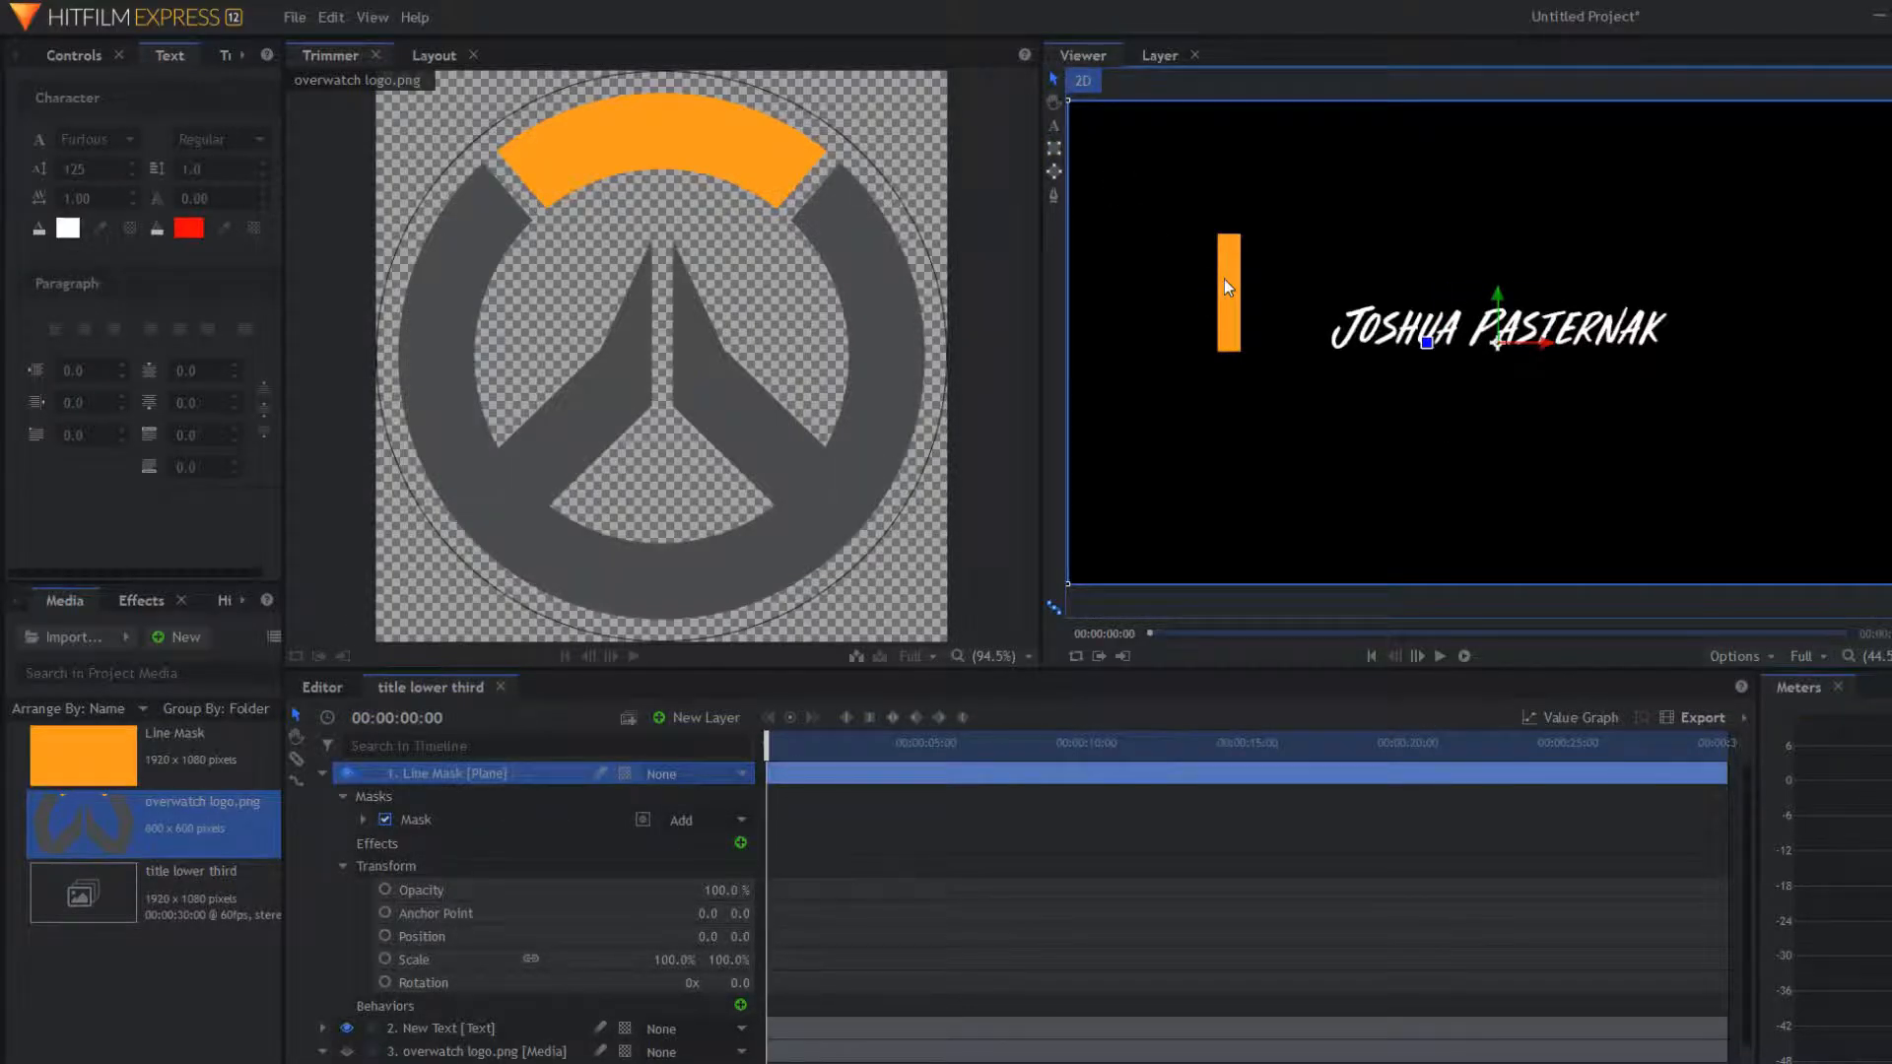
{"action": "left_click", "coordinate": [425, 915]}
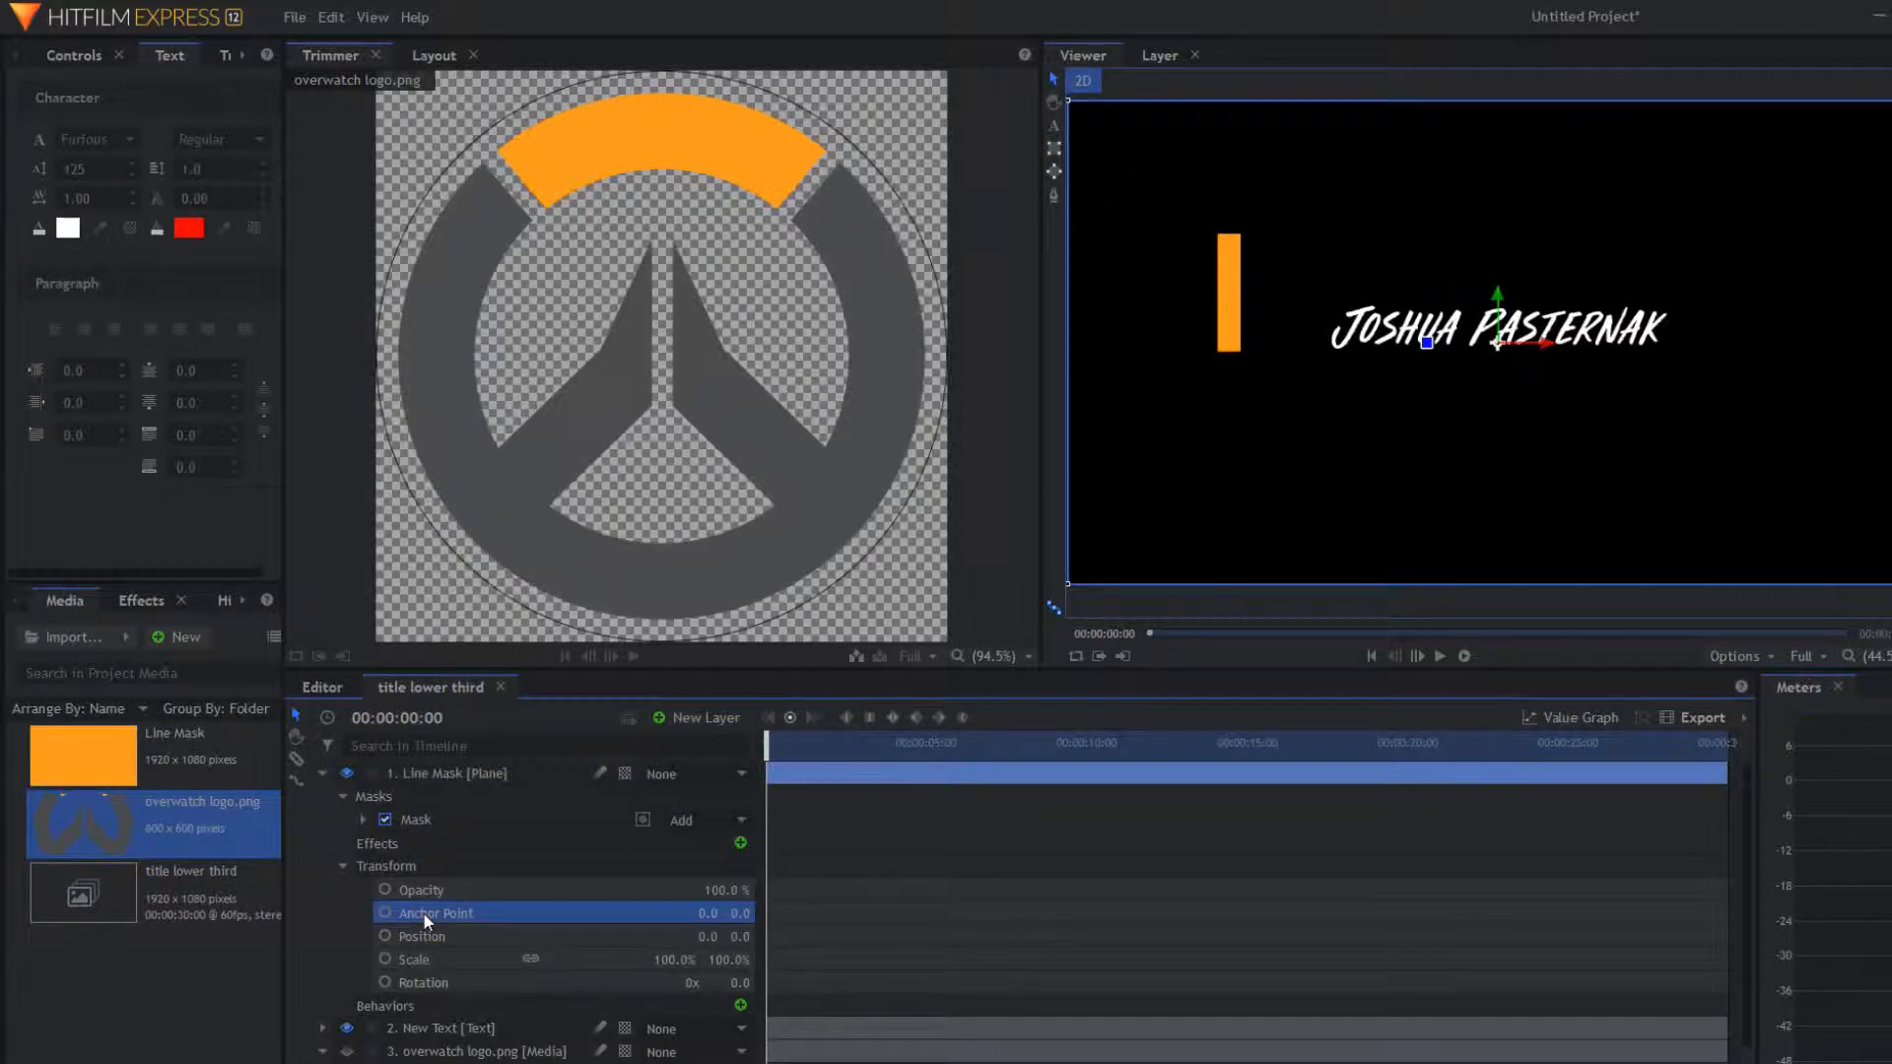
{"action": "left_click", "coordinate": [410, 773]}
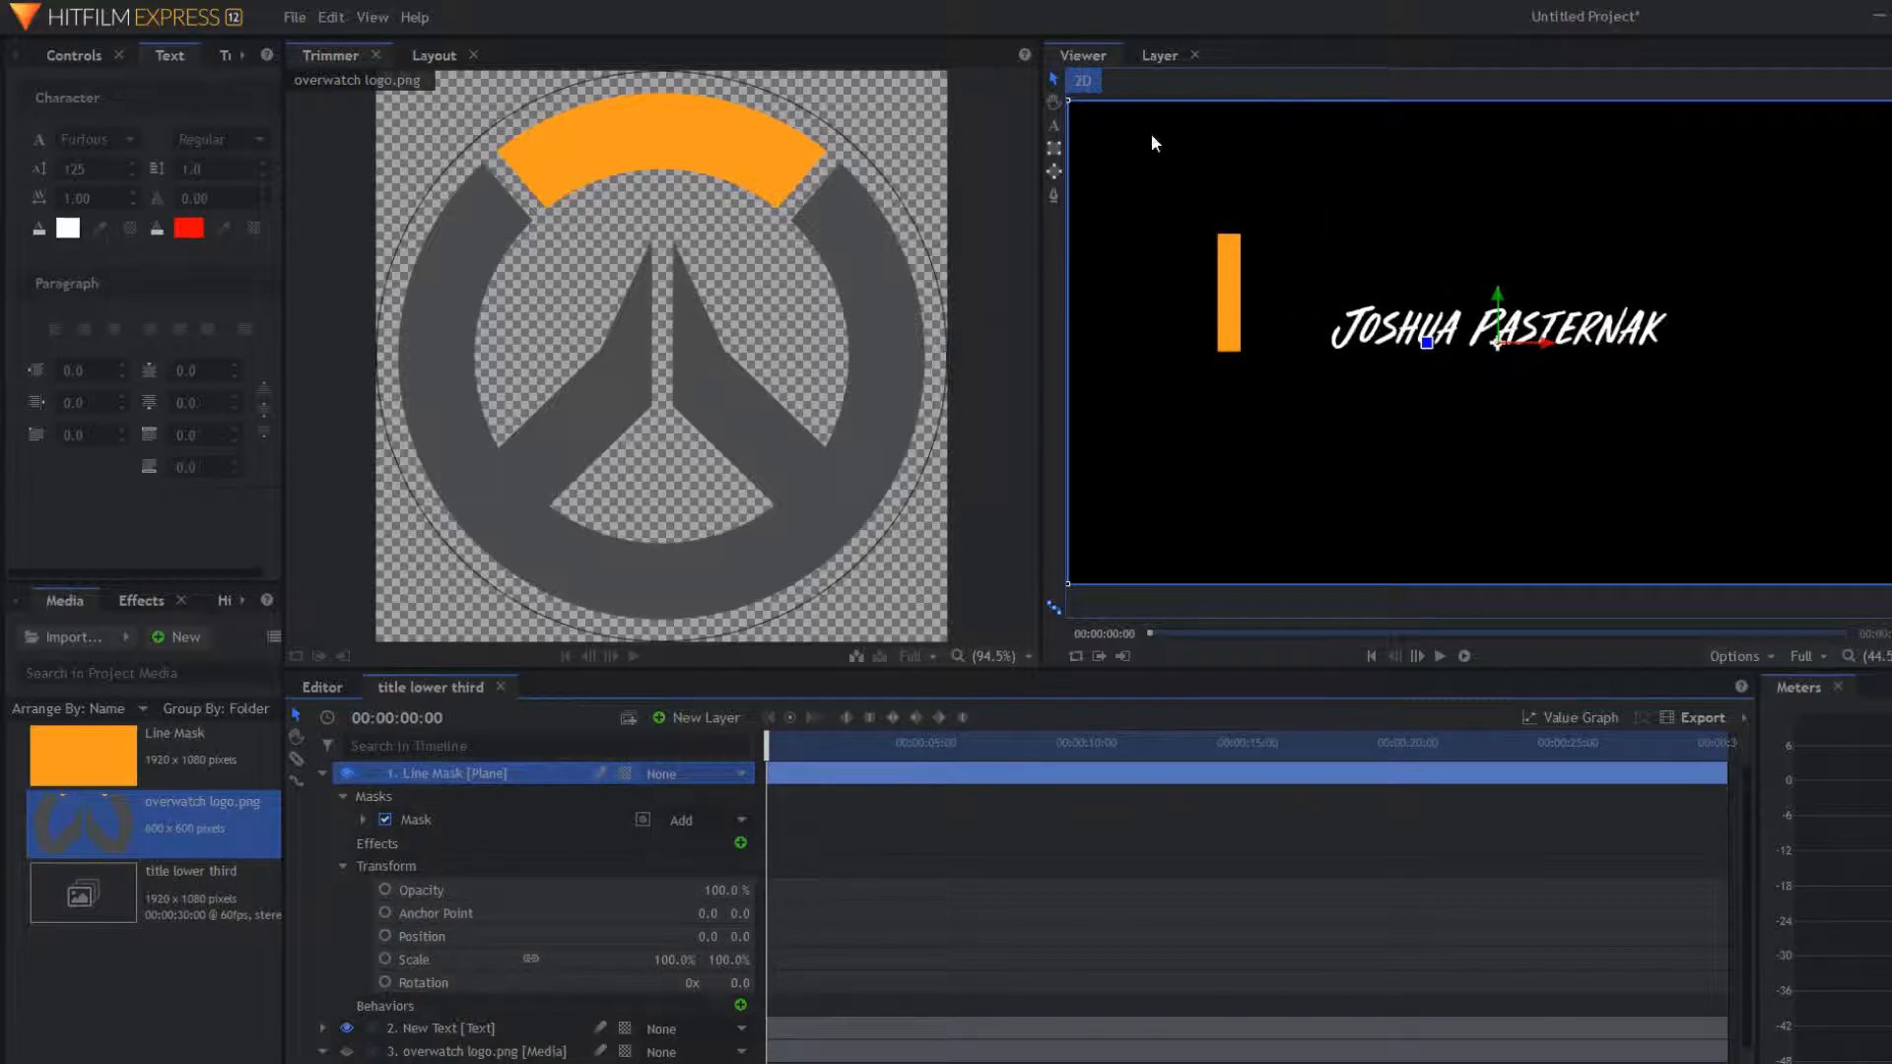
{"action": "left_click_drag", "start_coordinate": [715, 914], "coordinate": [125, 914]}
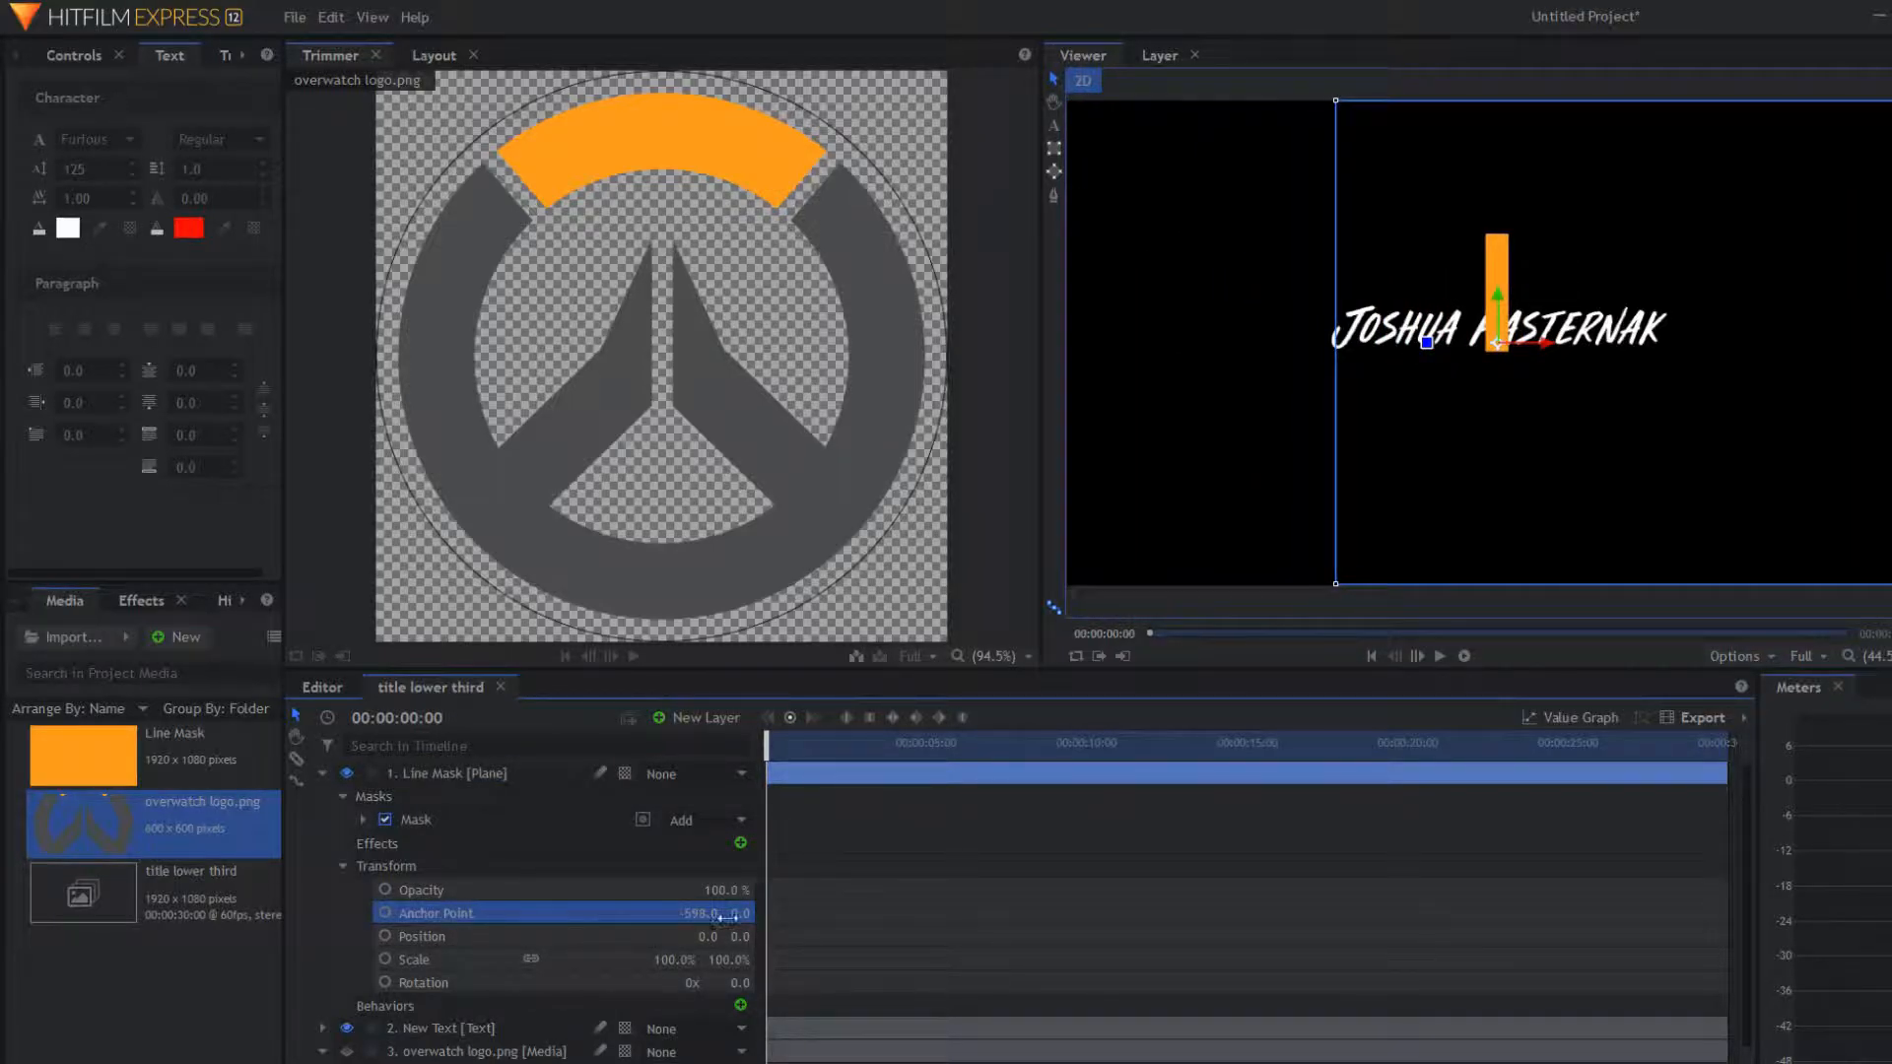
{"action": "left_click_drag", "start_coordinate": [742, 914], "coordinate": [855, 913]}
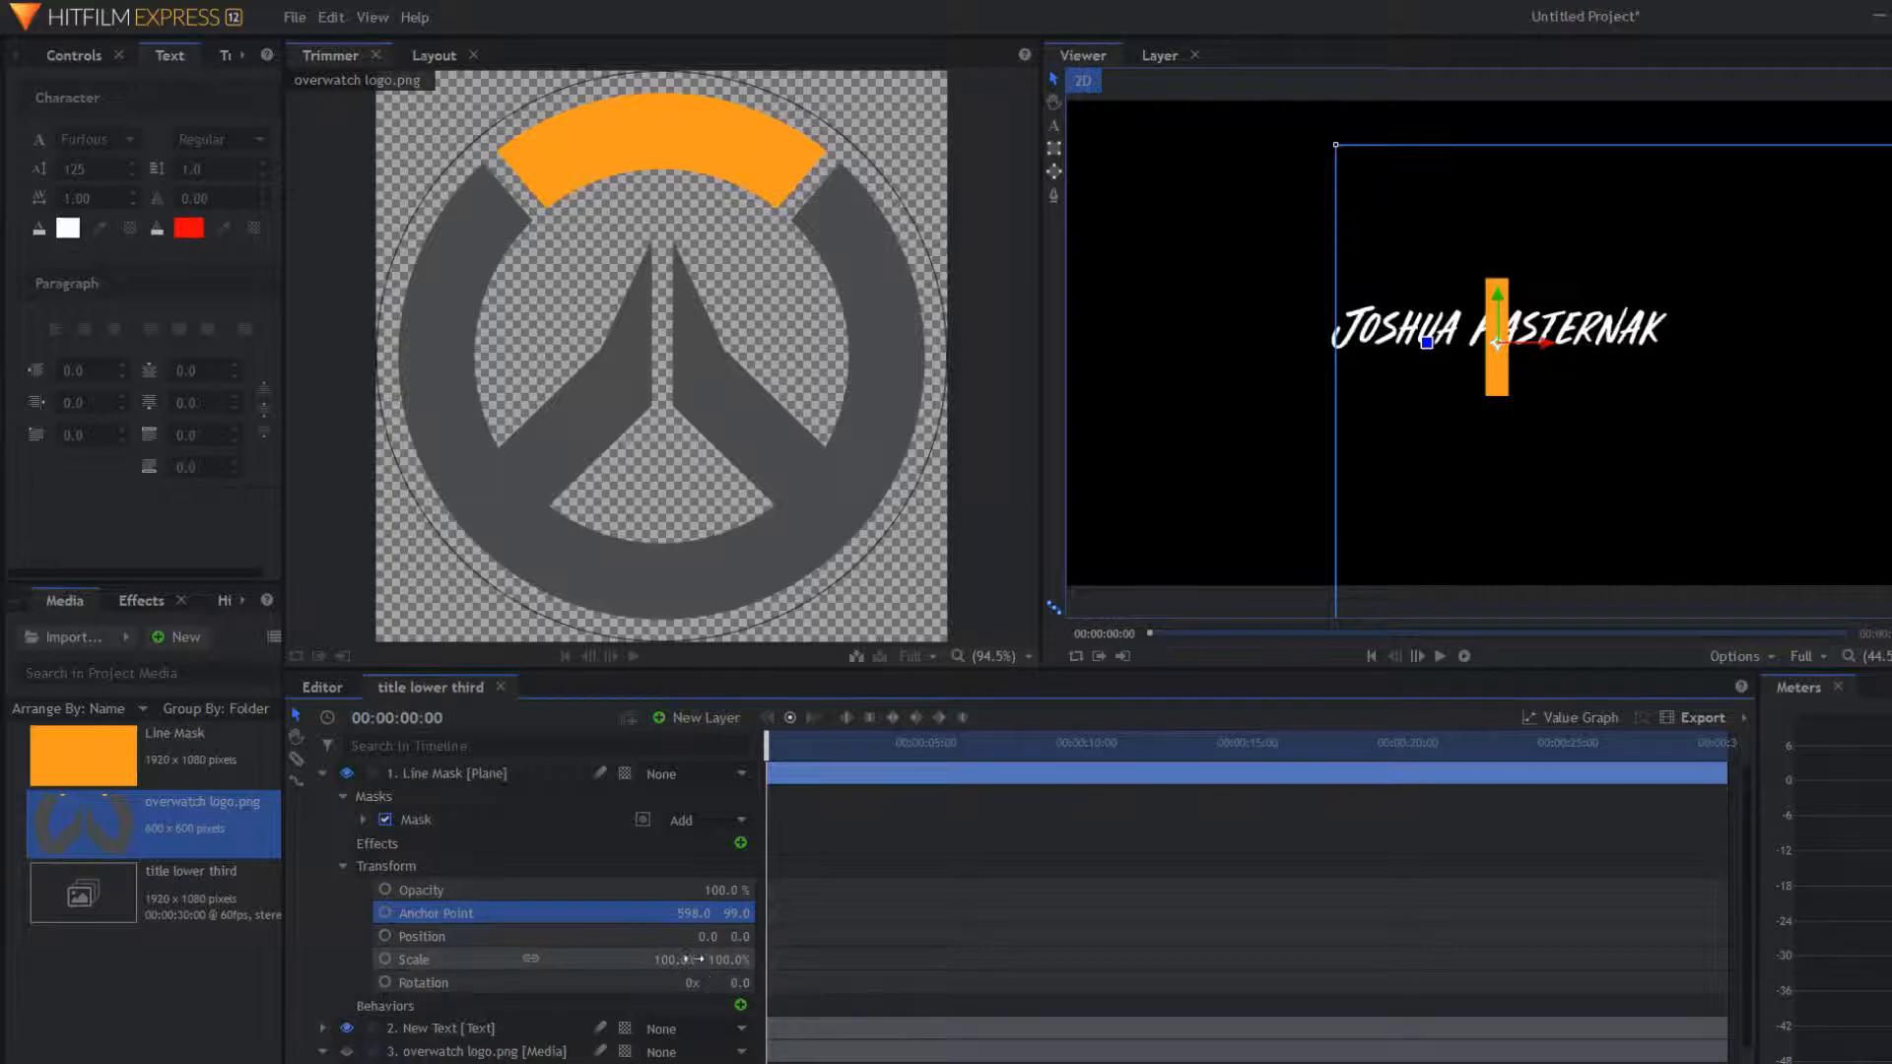
{"action": "left_click_drag", "start_coordinate": [704, 936], "coordinate": [747, 948]}
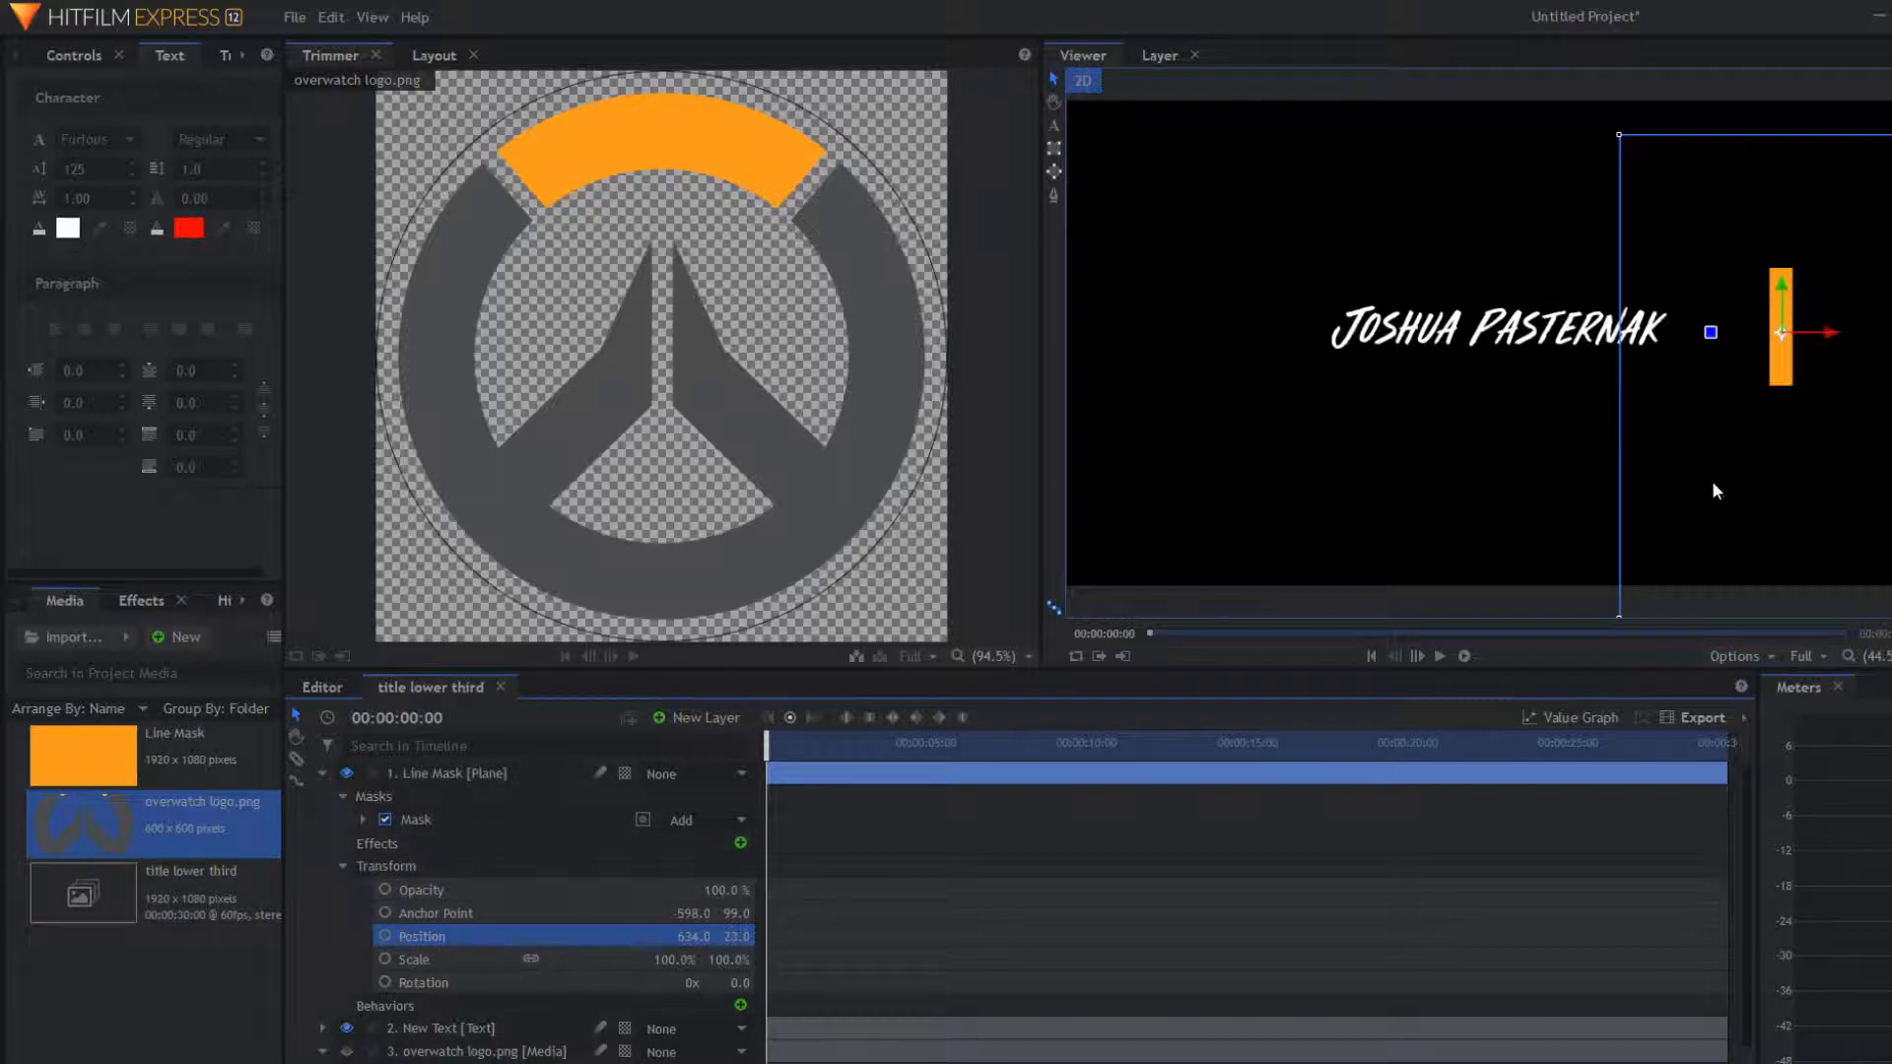
Step: Add a new plane layer named 'Mask'
{"action": "left_click", "coordinate": [315, 782]}
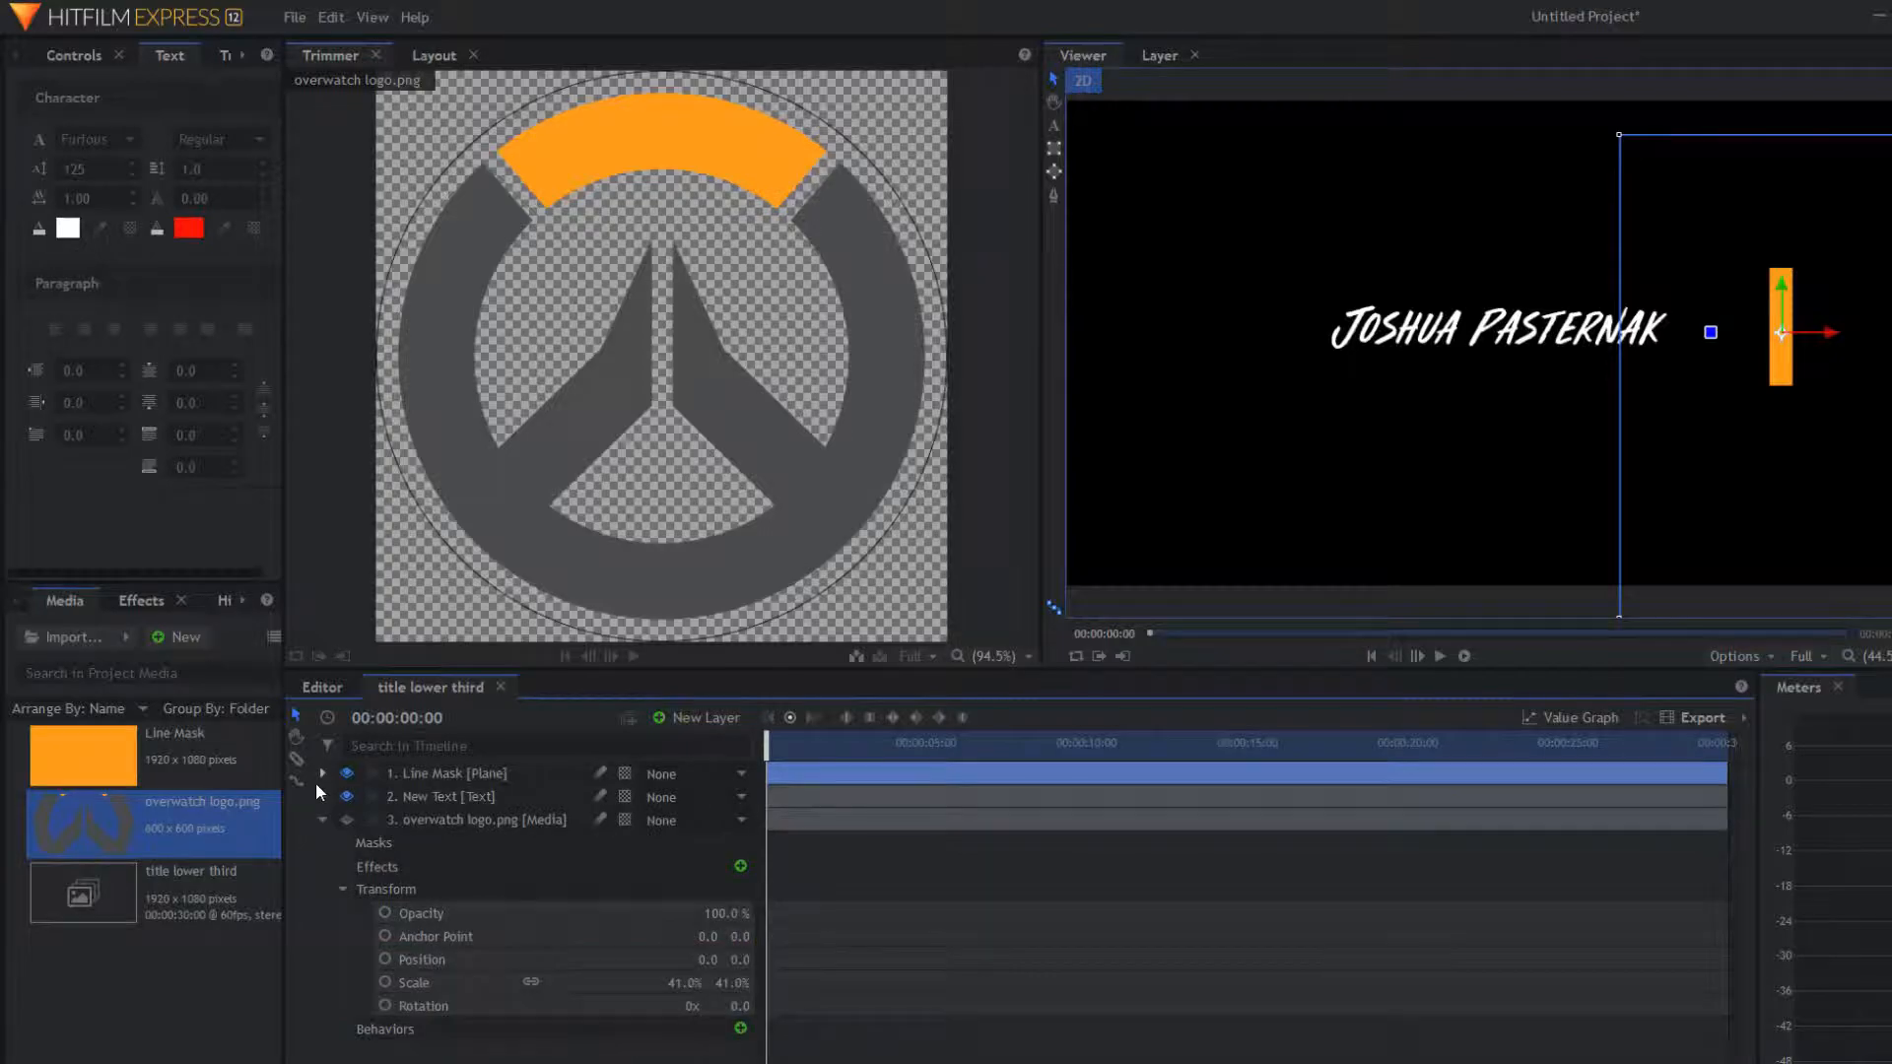
{"action": "left_click", "coordinate": [323, 820]}
{"action": "right_click", "coordinate": [350, 863]}
{"action": "mouse_move", "coordinate": [426, 881]}
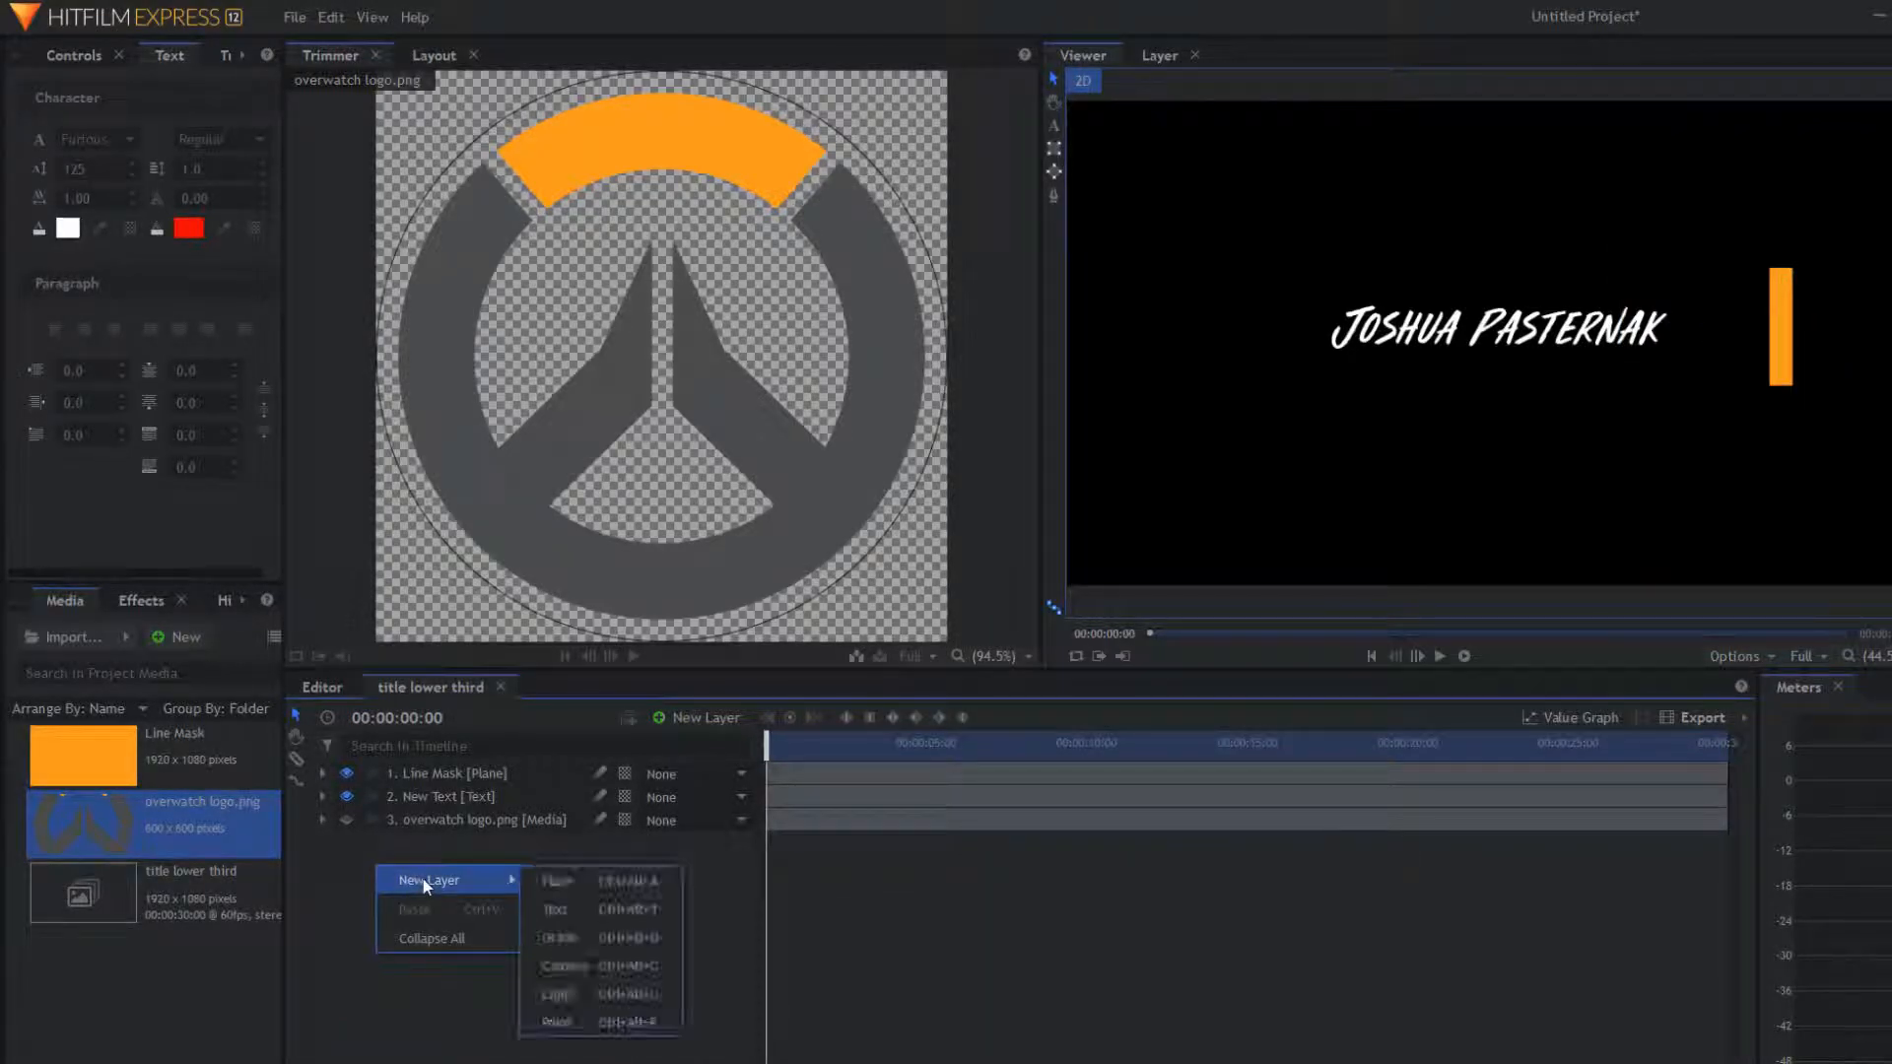
{"action": "left_click", "coordinate": [629, 887]}
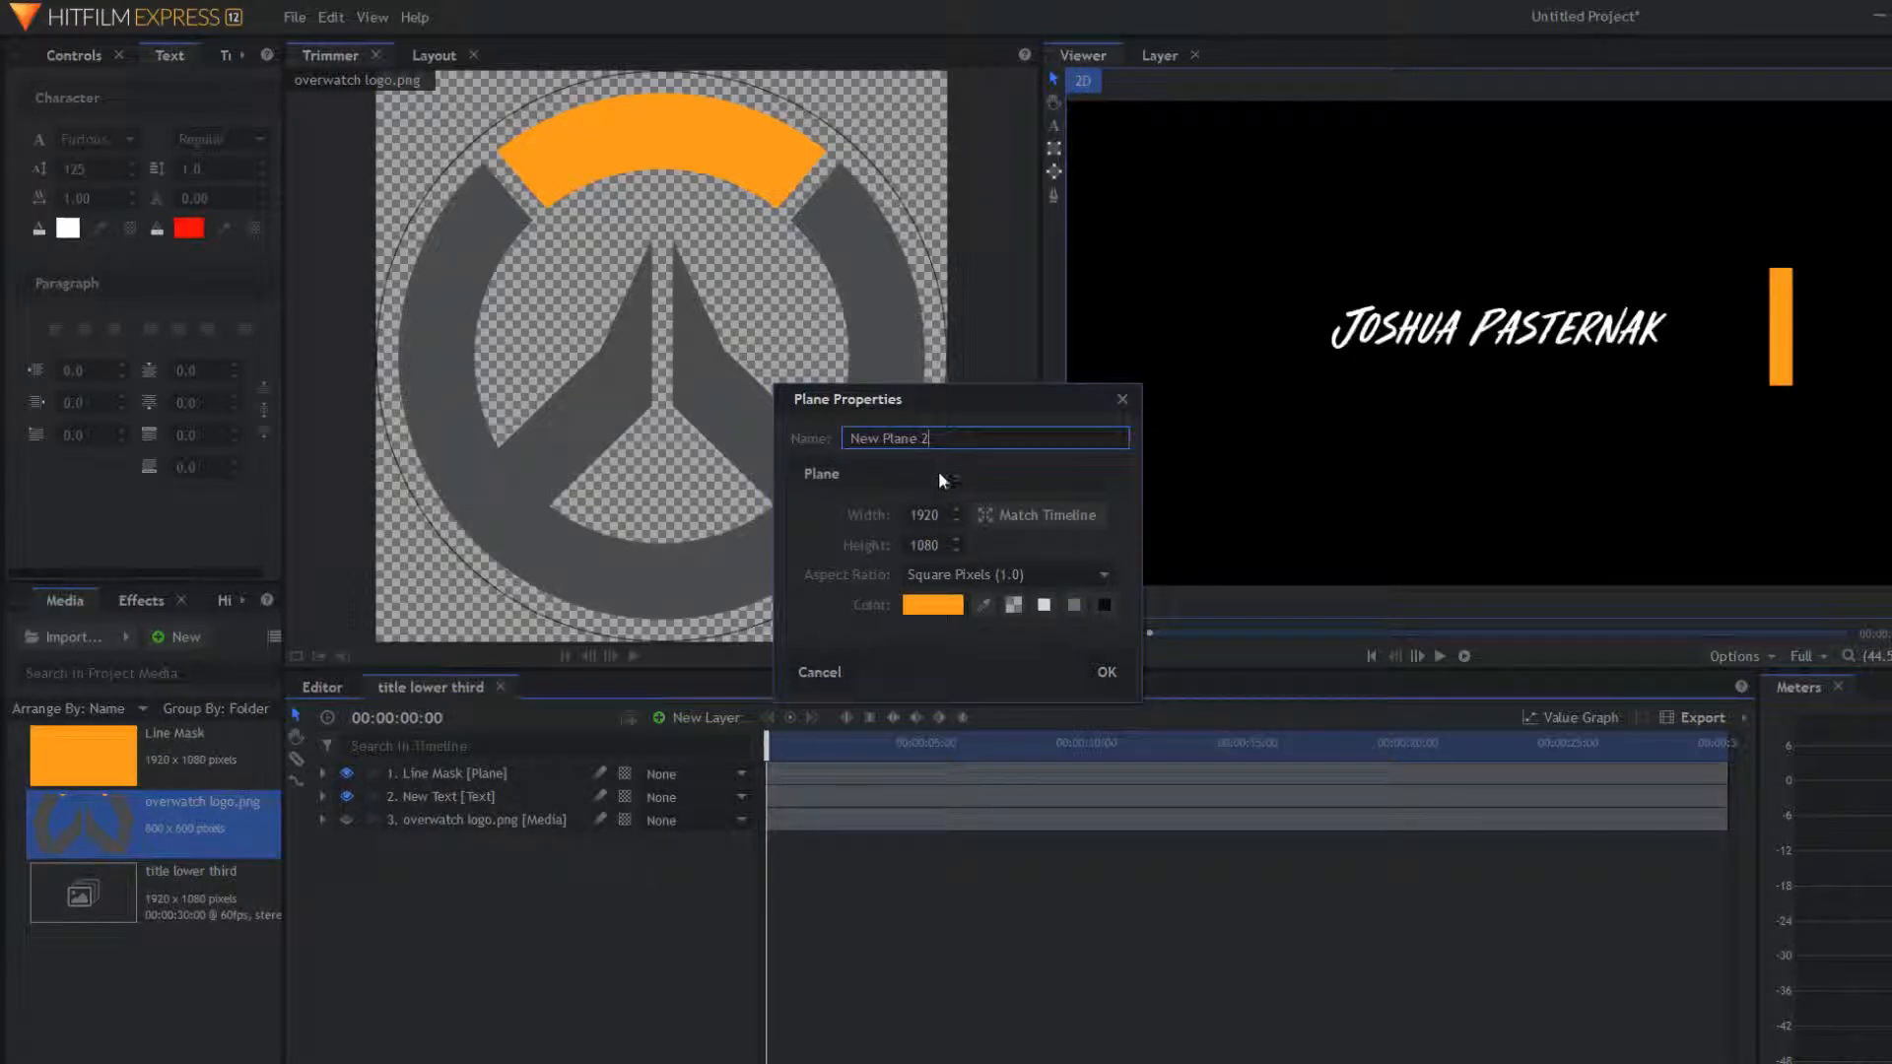
{"action": "key", "text": "ctrl+a"}
{"action": "key", "text": "BackSpace"}
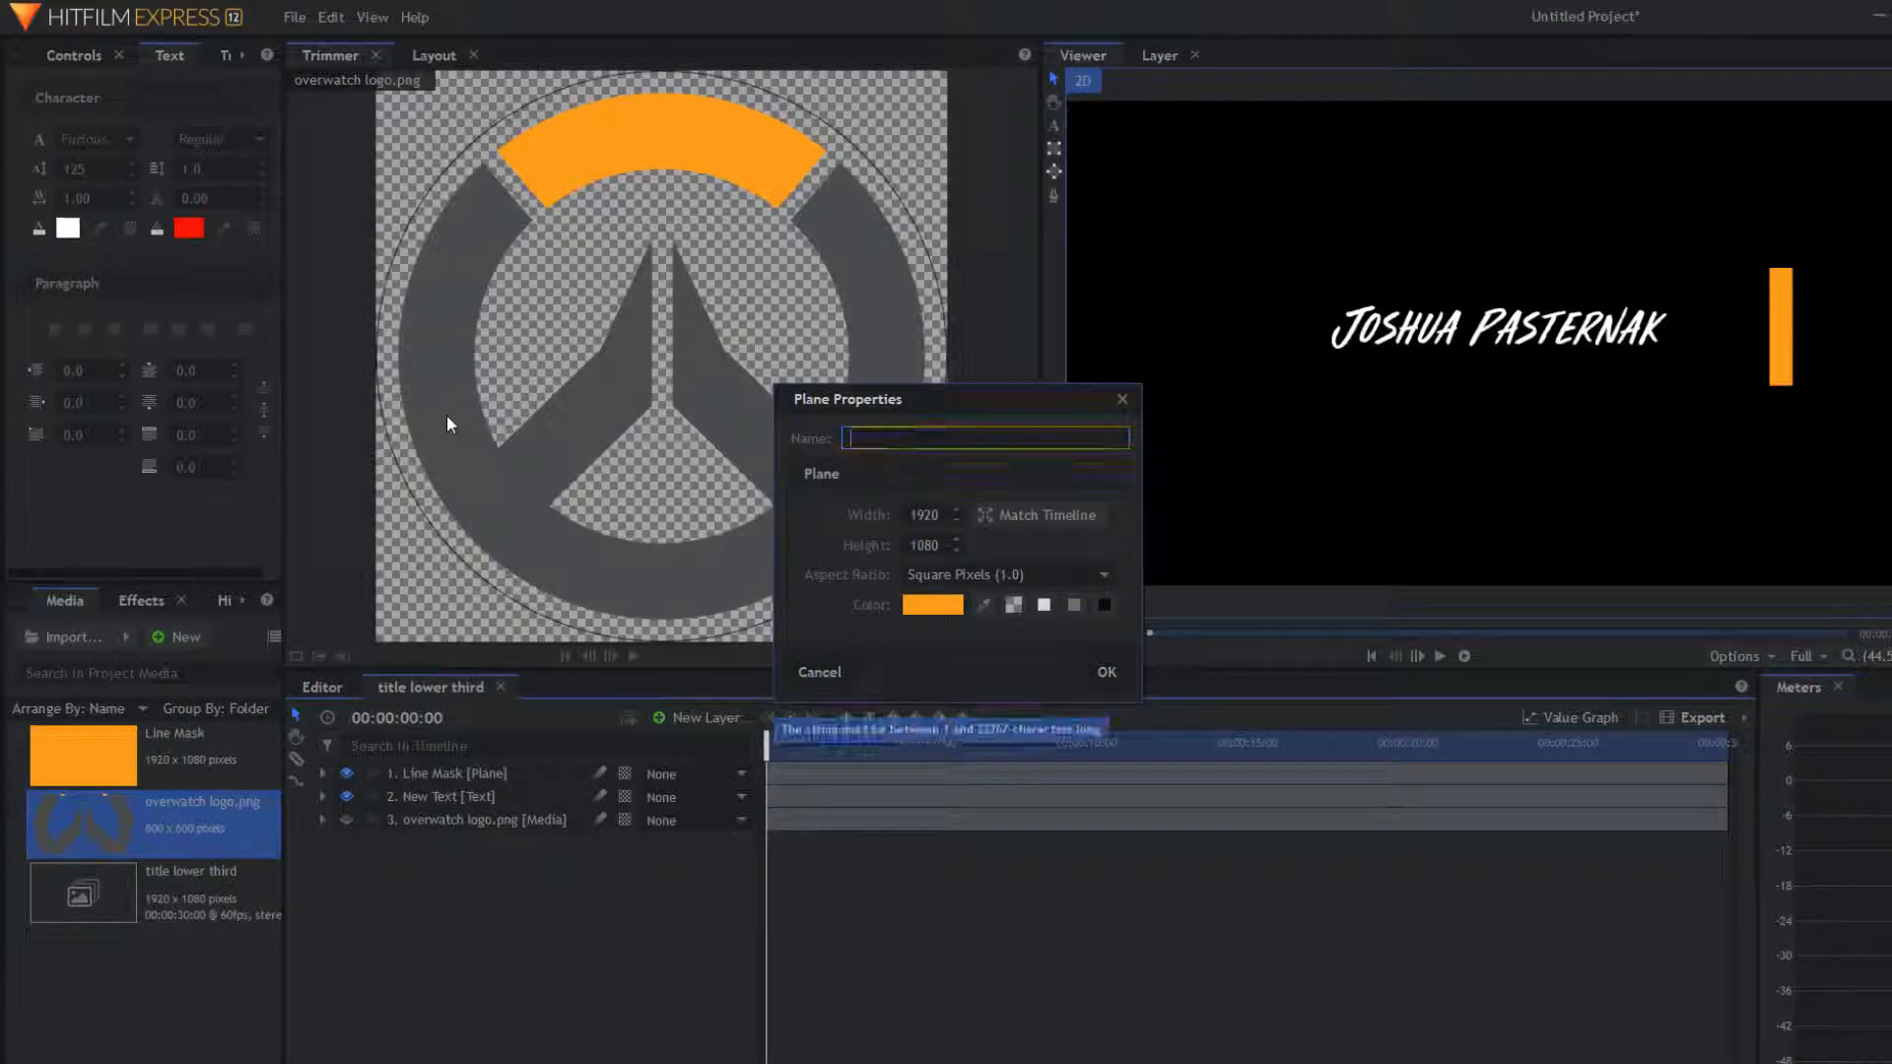
{"action": "type", "text": "Mask"}
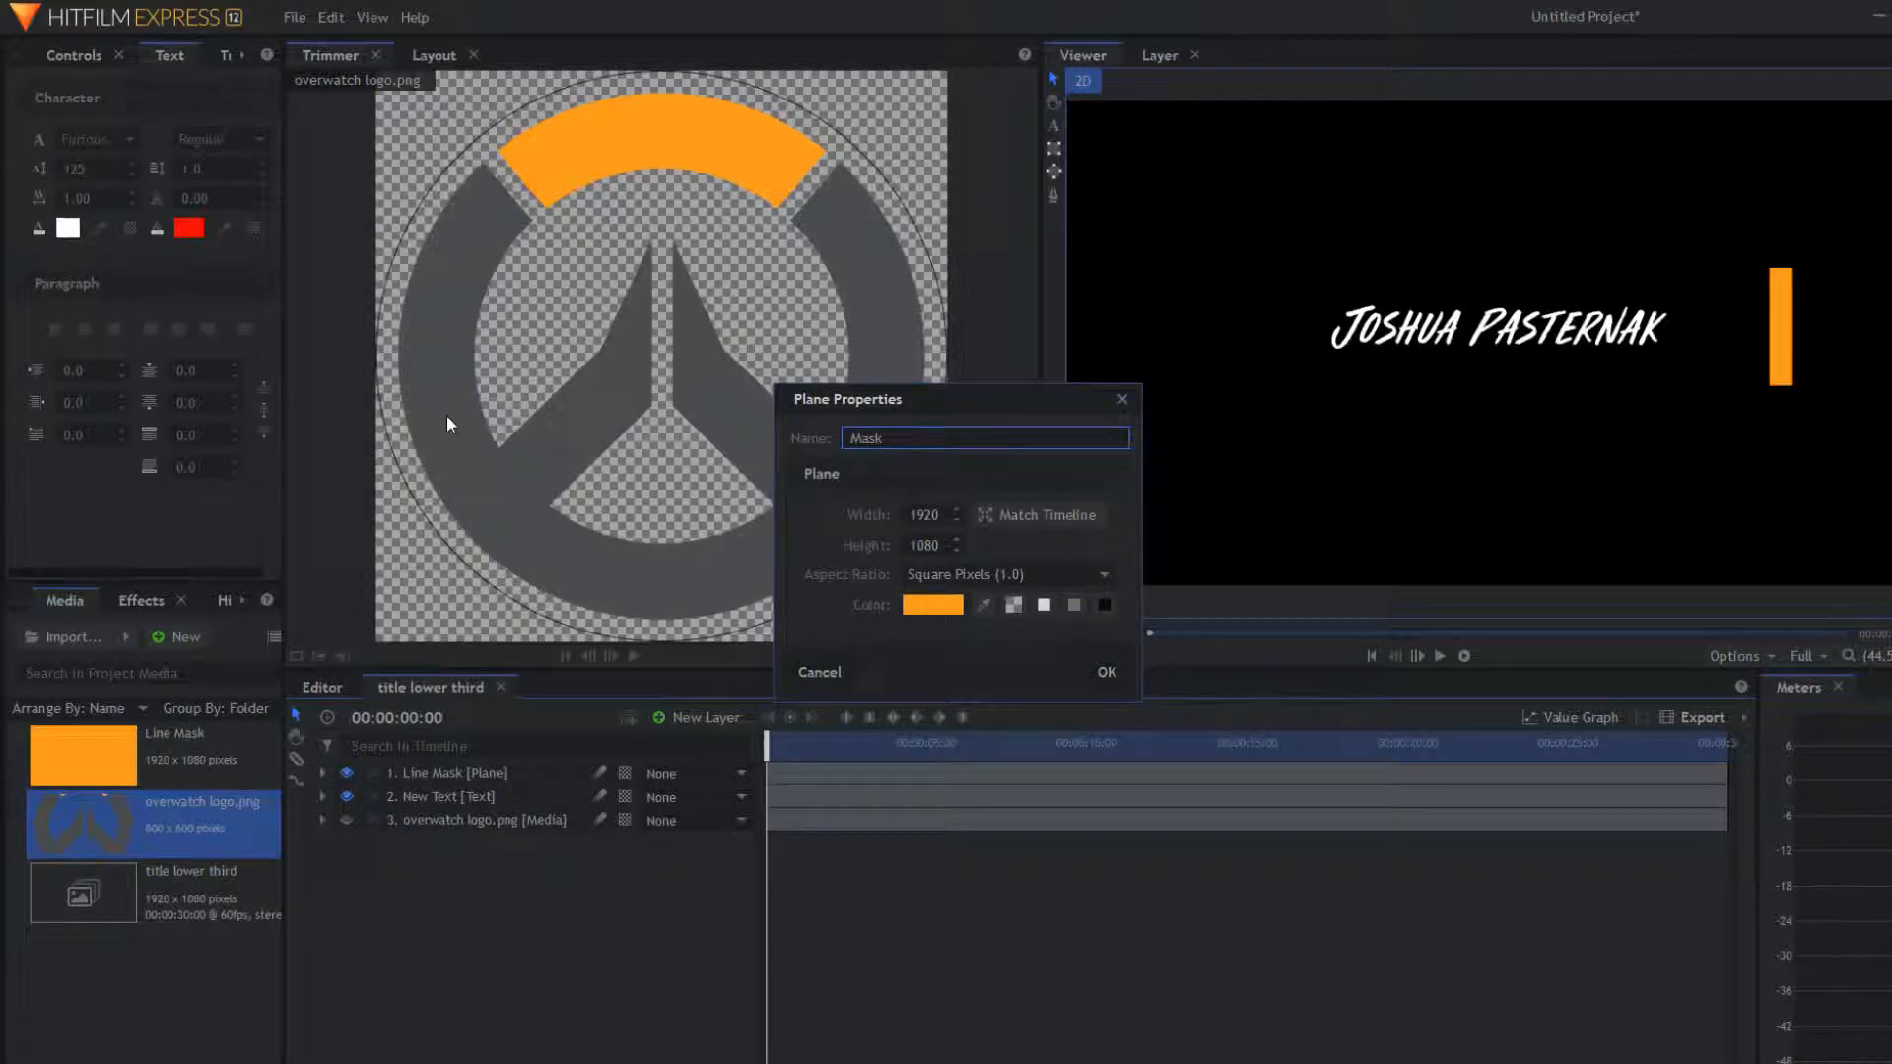
Step: Make the Mask plane green, create it, and hide it from view
{"action": "left_click", "coordinate": [907, 604]}
{"action": "left_click", "coordinate": [813, 445]}
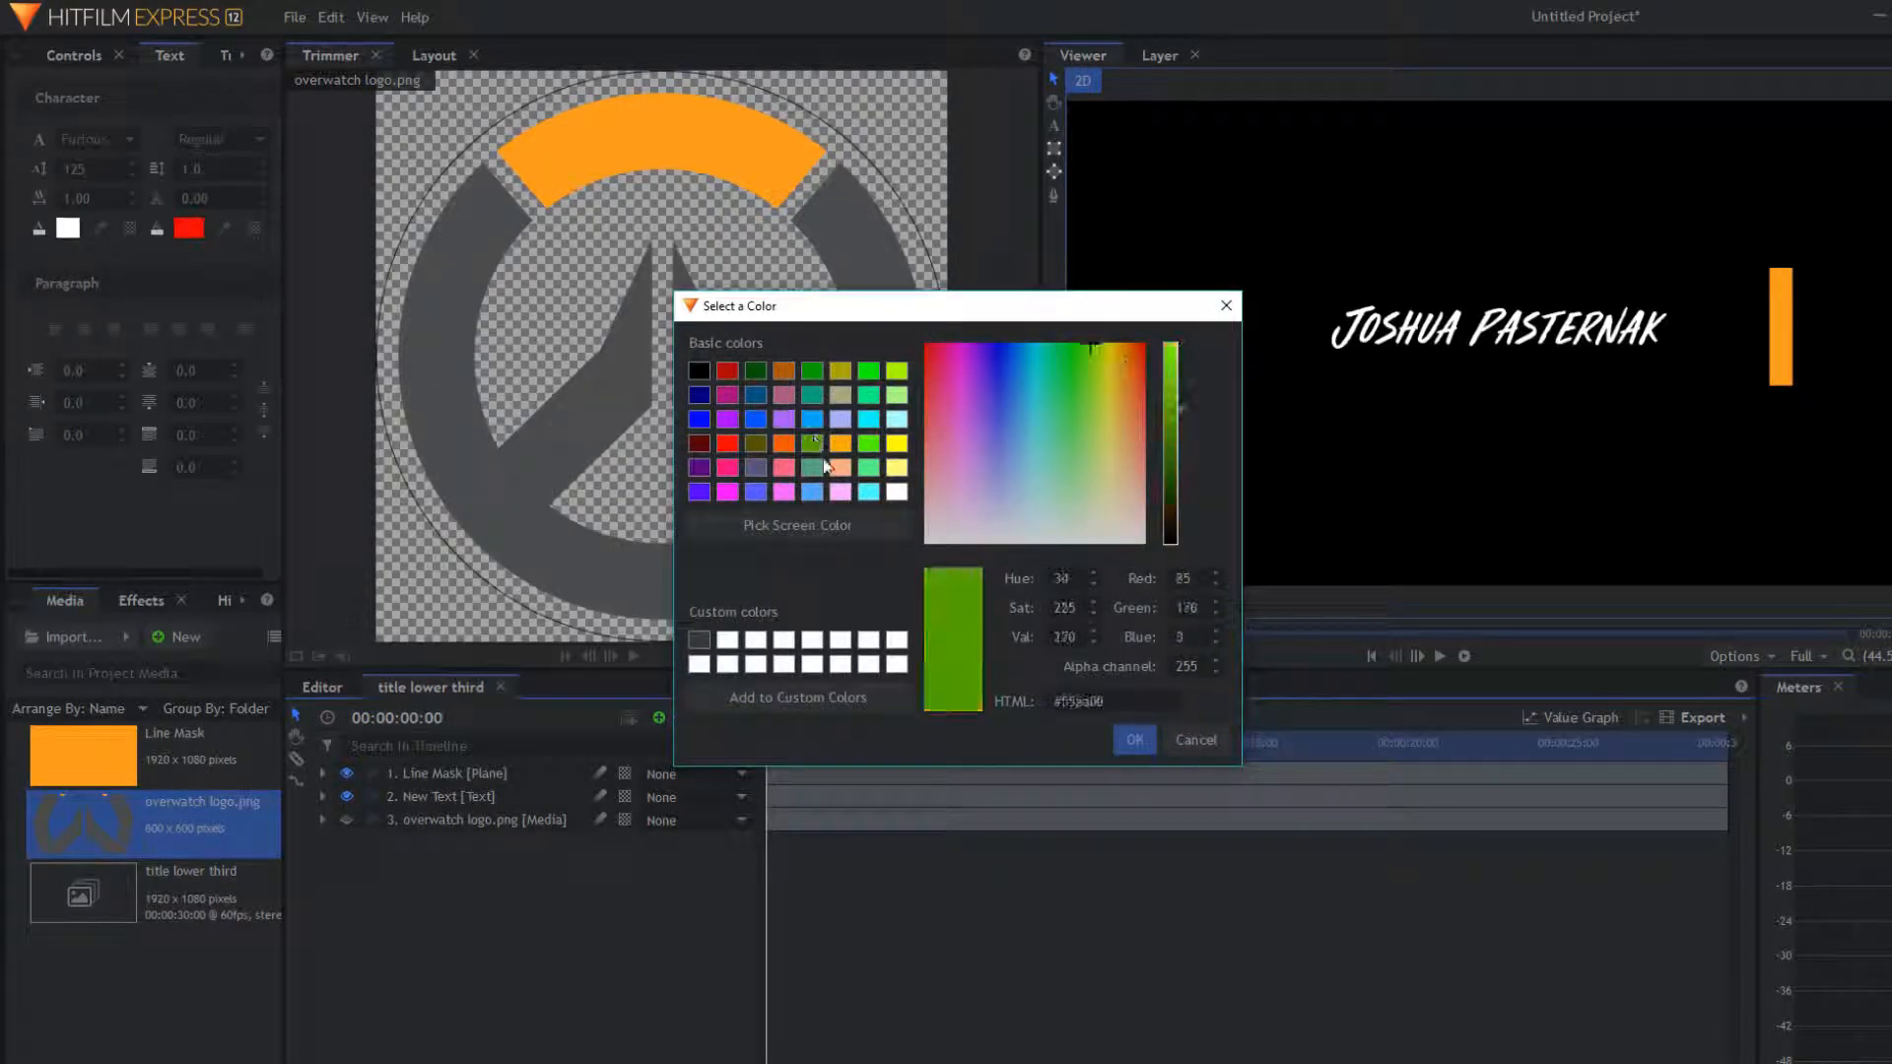
{"action": "left_click", "coordinate": [1132, 739]}
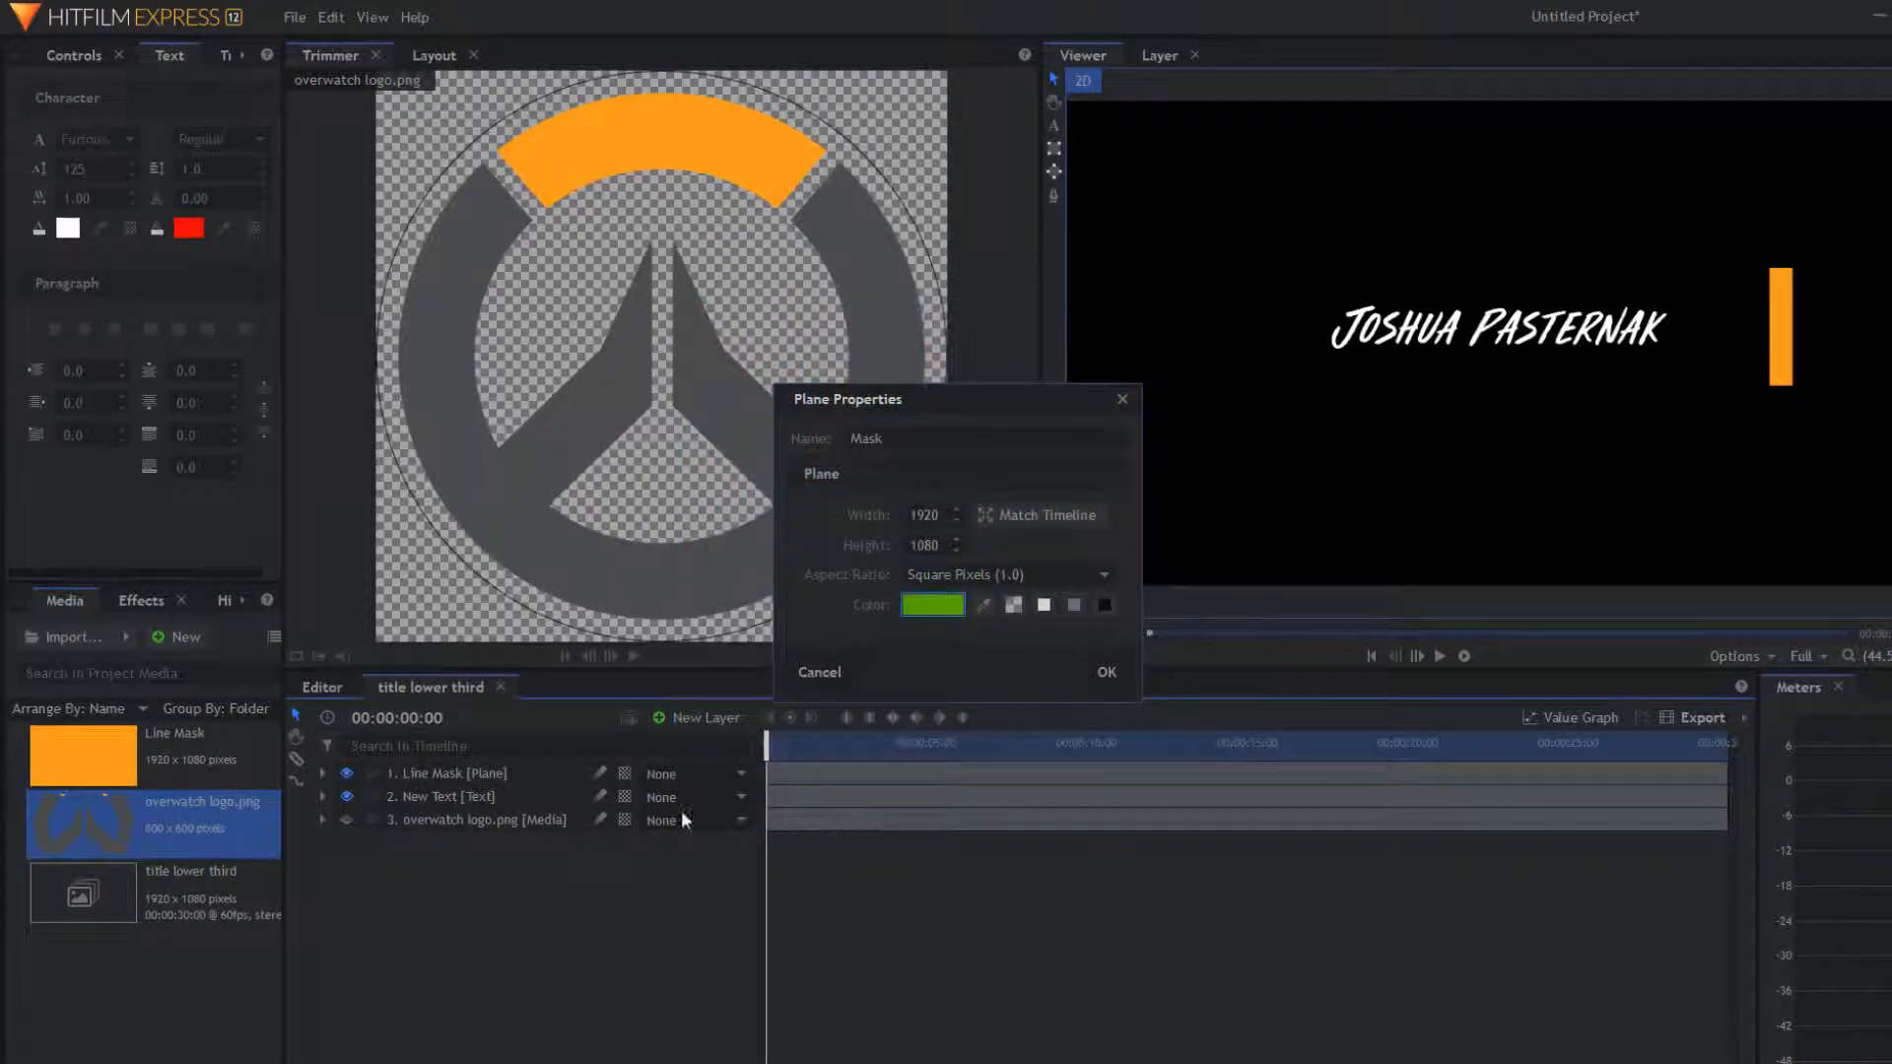
{"action": "left_click", "coordinate": [1120, 672]}
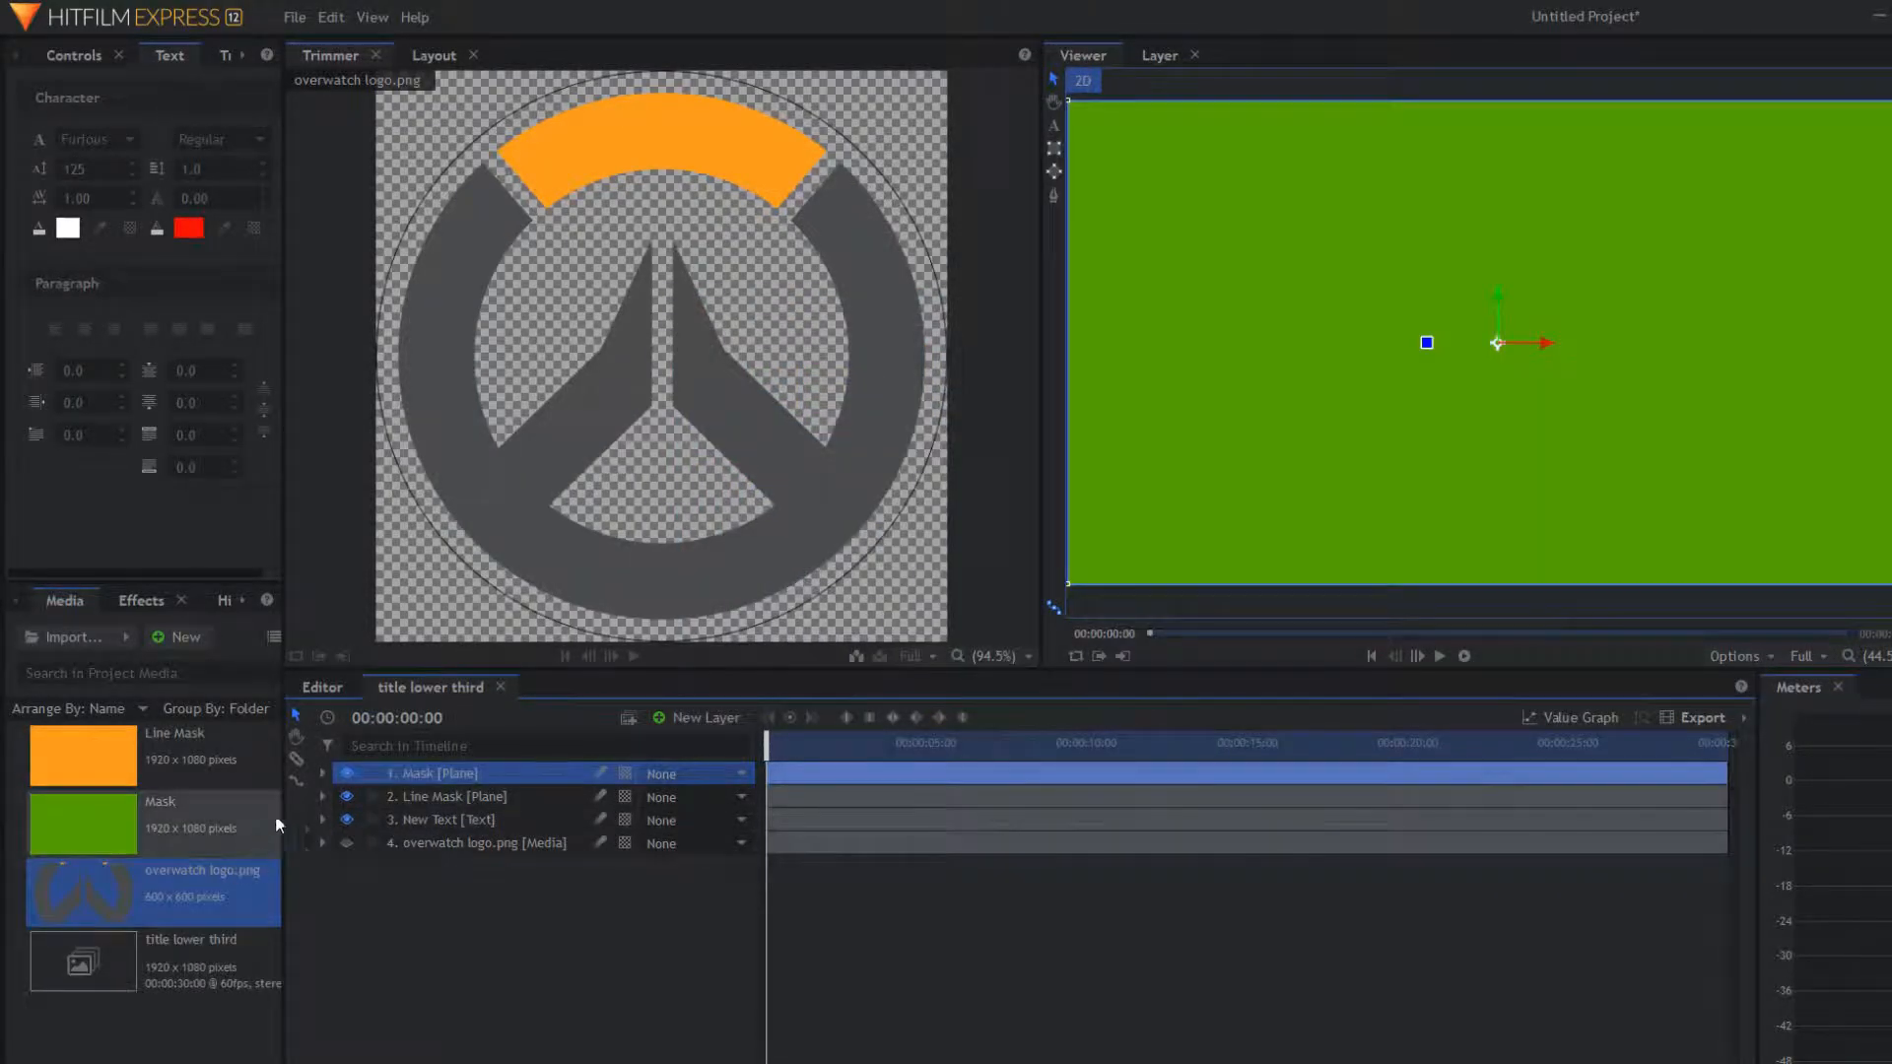
{"action": "left_click", "coordinate": [348, 775]}
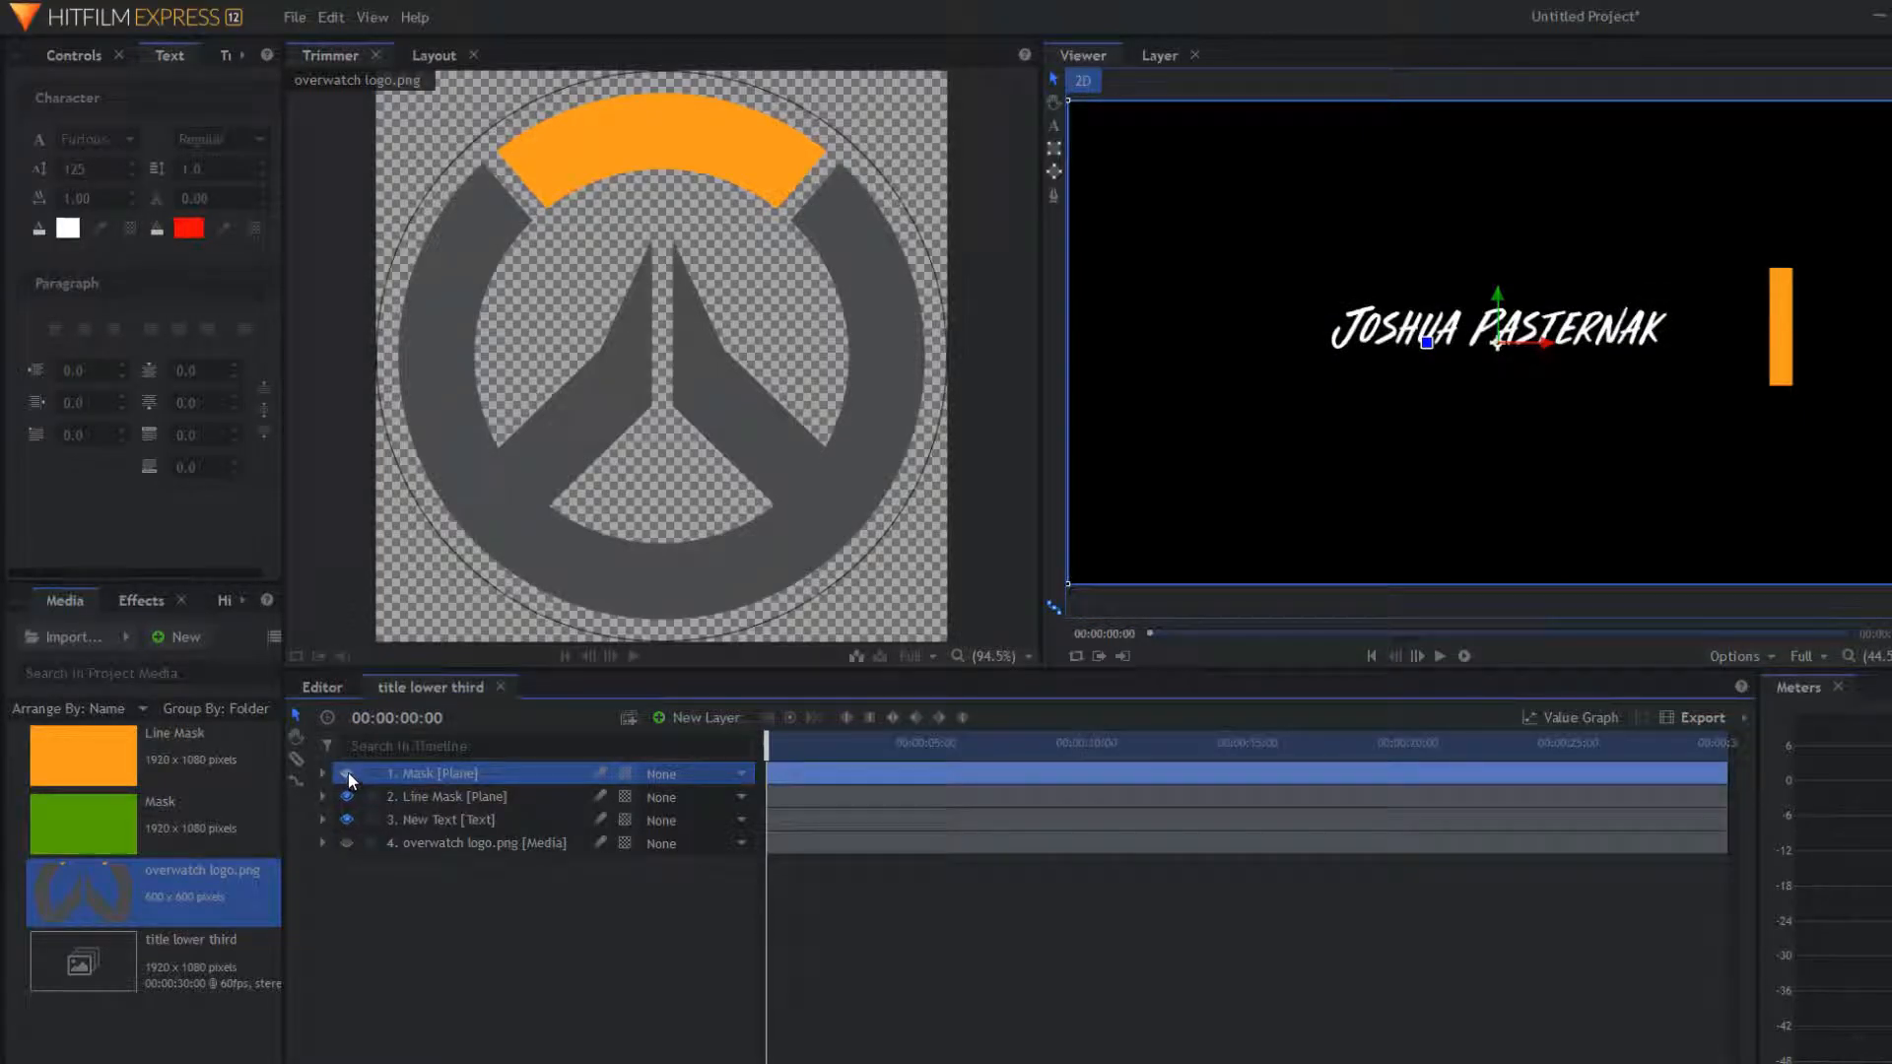
Step: Move the Mask plane below Line Mask in the layer stack
{"action": "left_click_drag", "start_coordinate": [410, 771], "coordinate": [422, 802]}
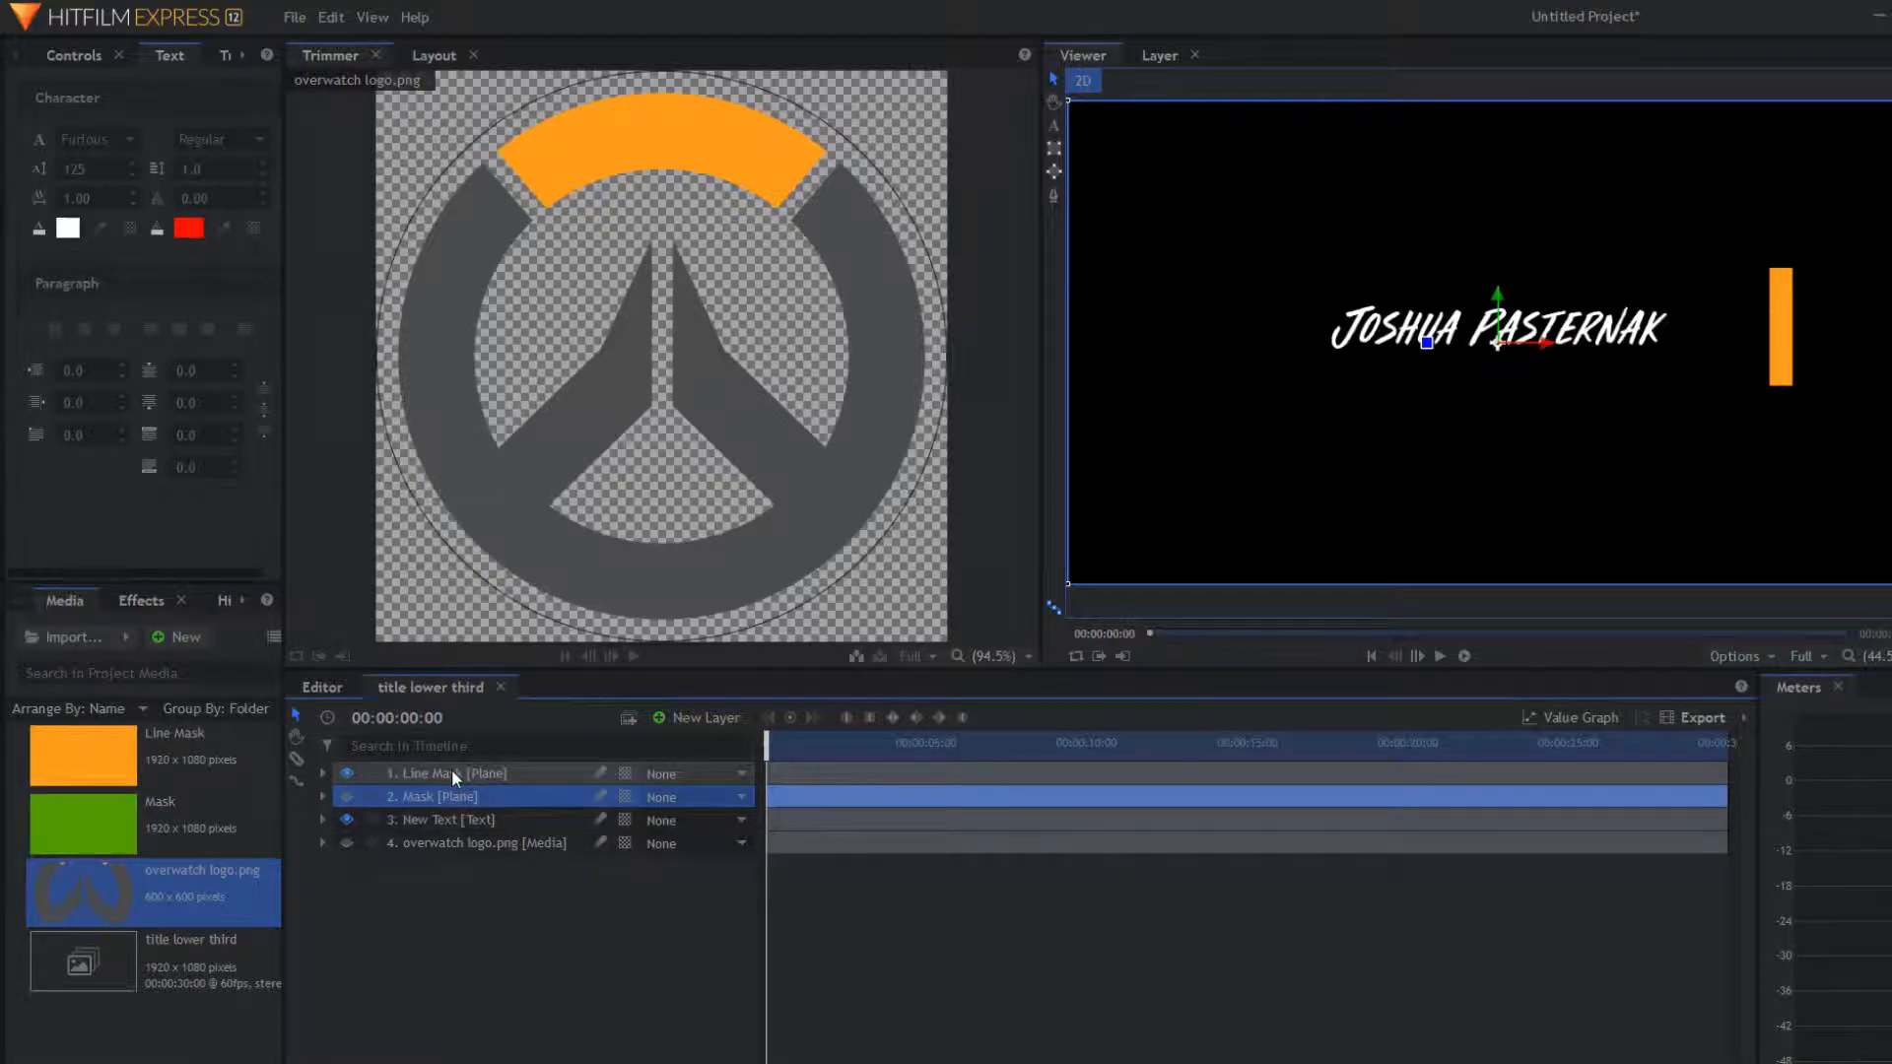
{"action": "left_click", "coordinate": [322, 773]}
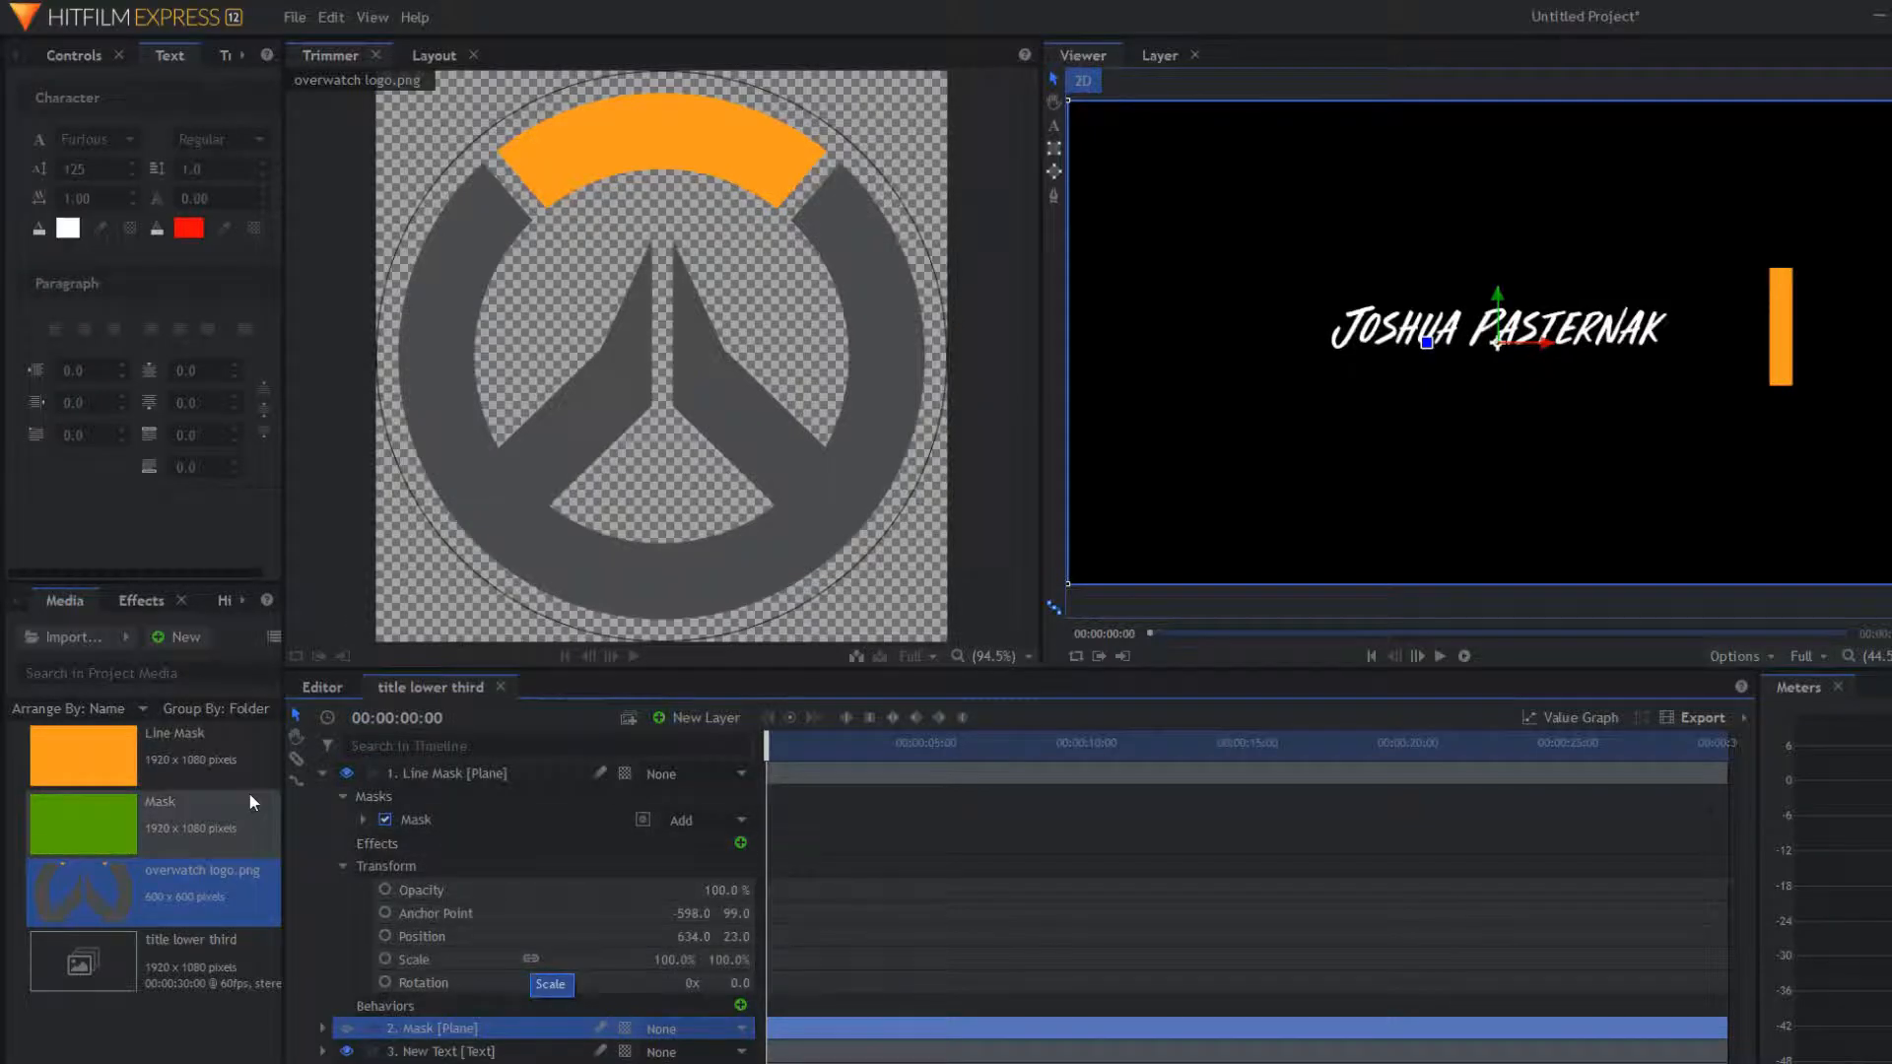
Step: Set the Line Mask Scale Y to 0% and keyframe Scale at 0s
{"action": "left_click", "coordinate": [322, 773]}
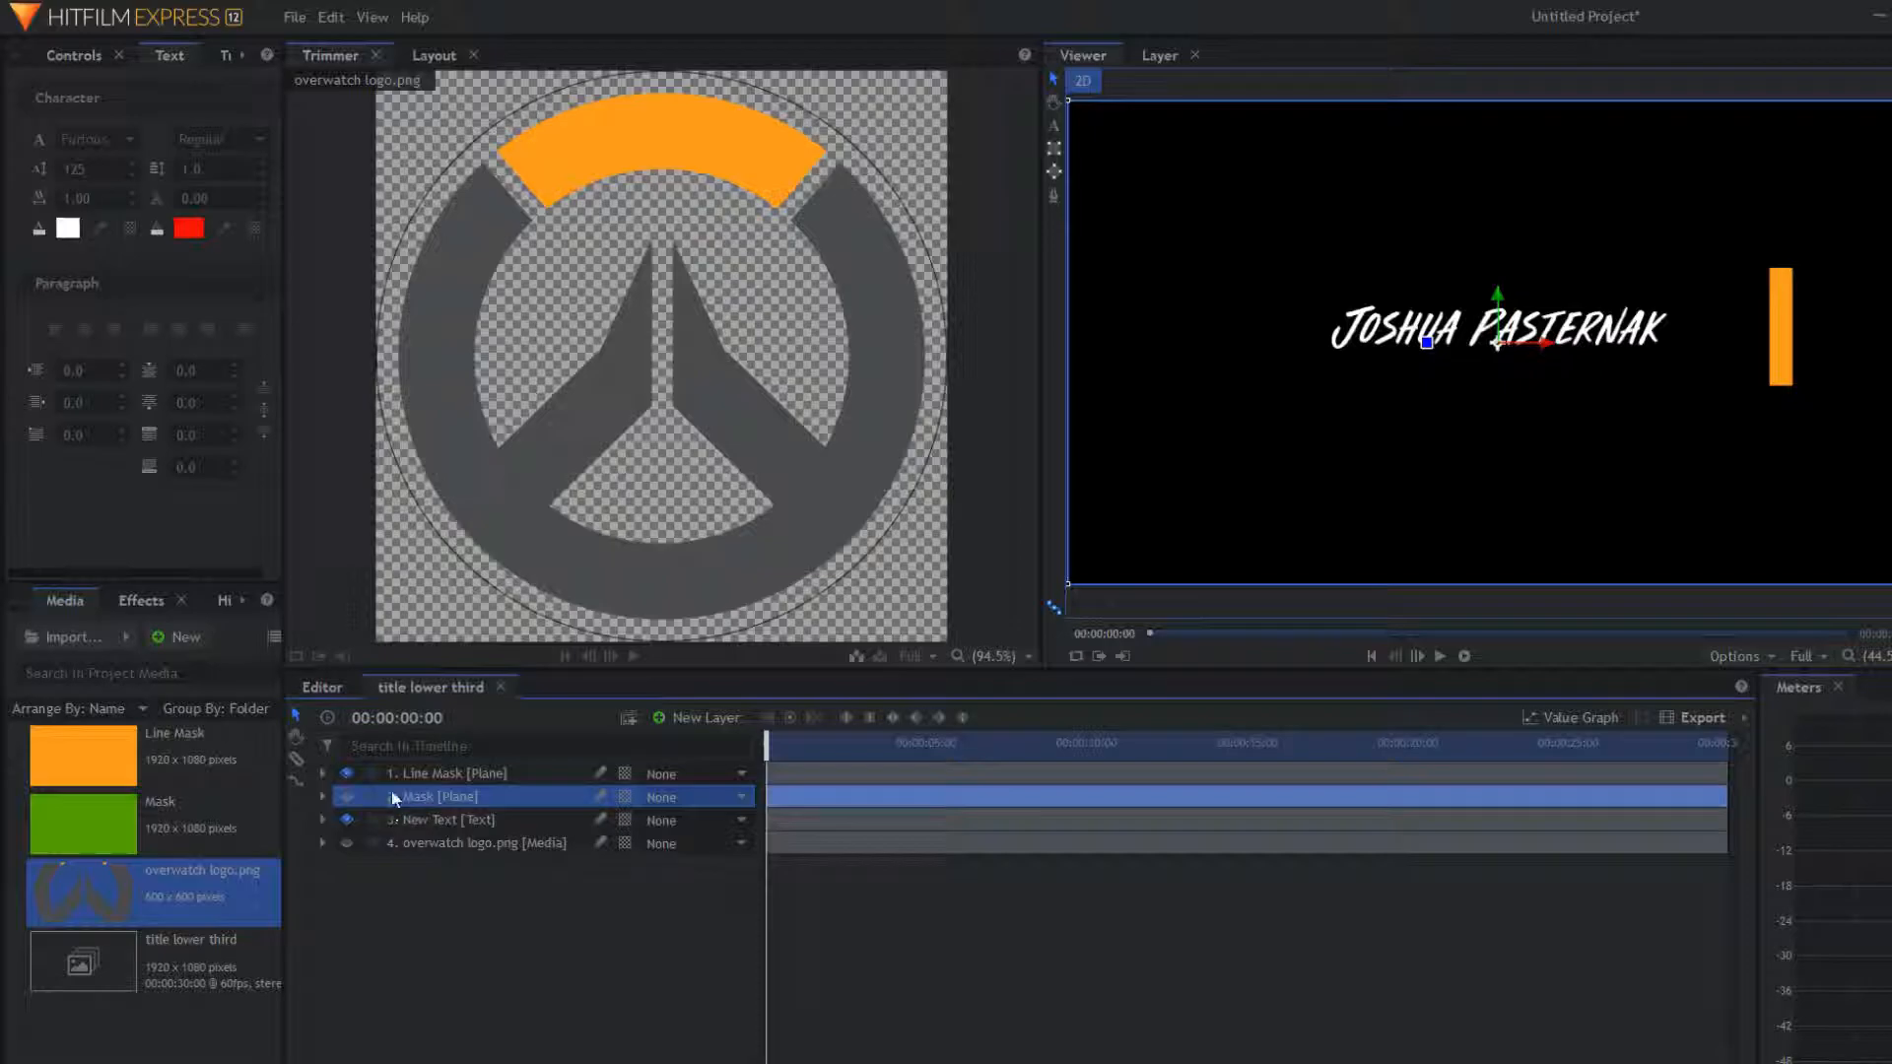
{"action": "left_click", "coordinate": [394, 775]}
{"action": "left_click", "coordinate": [324, 773]}
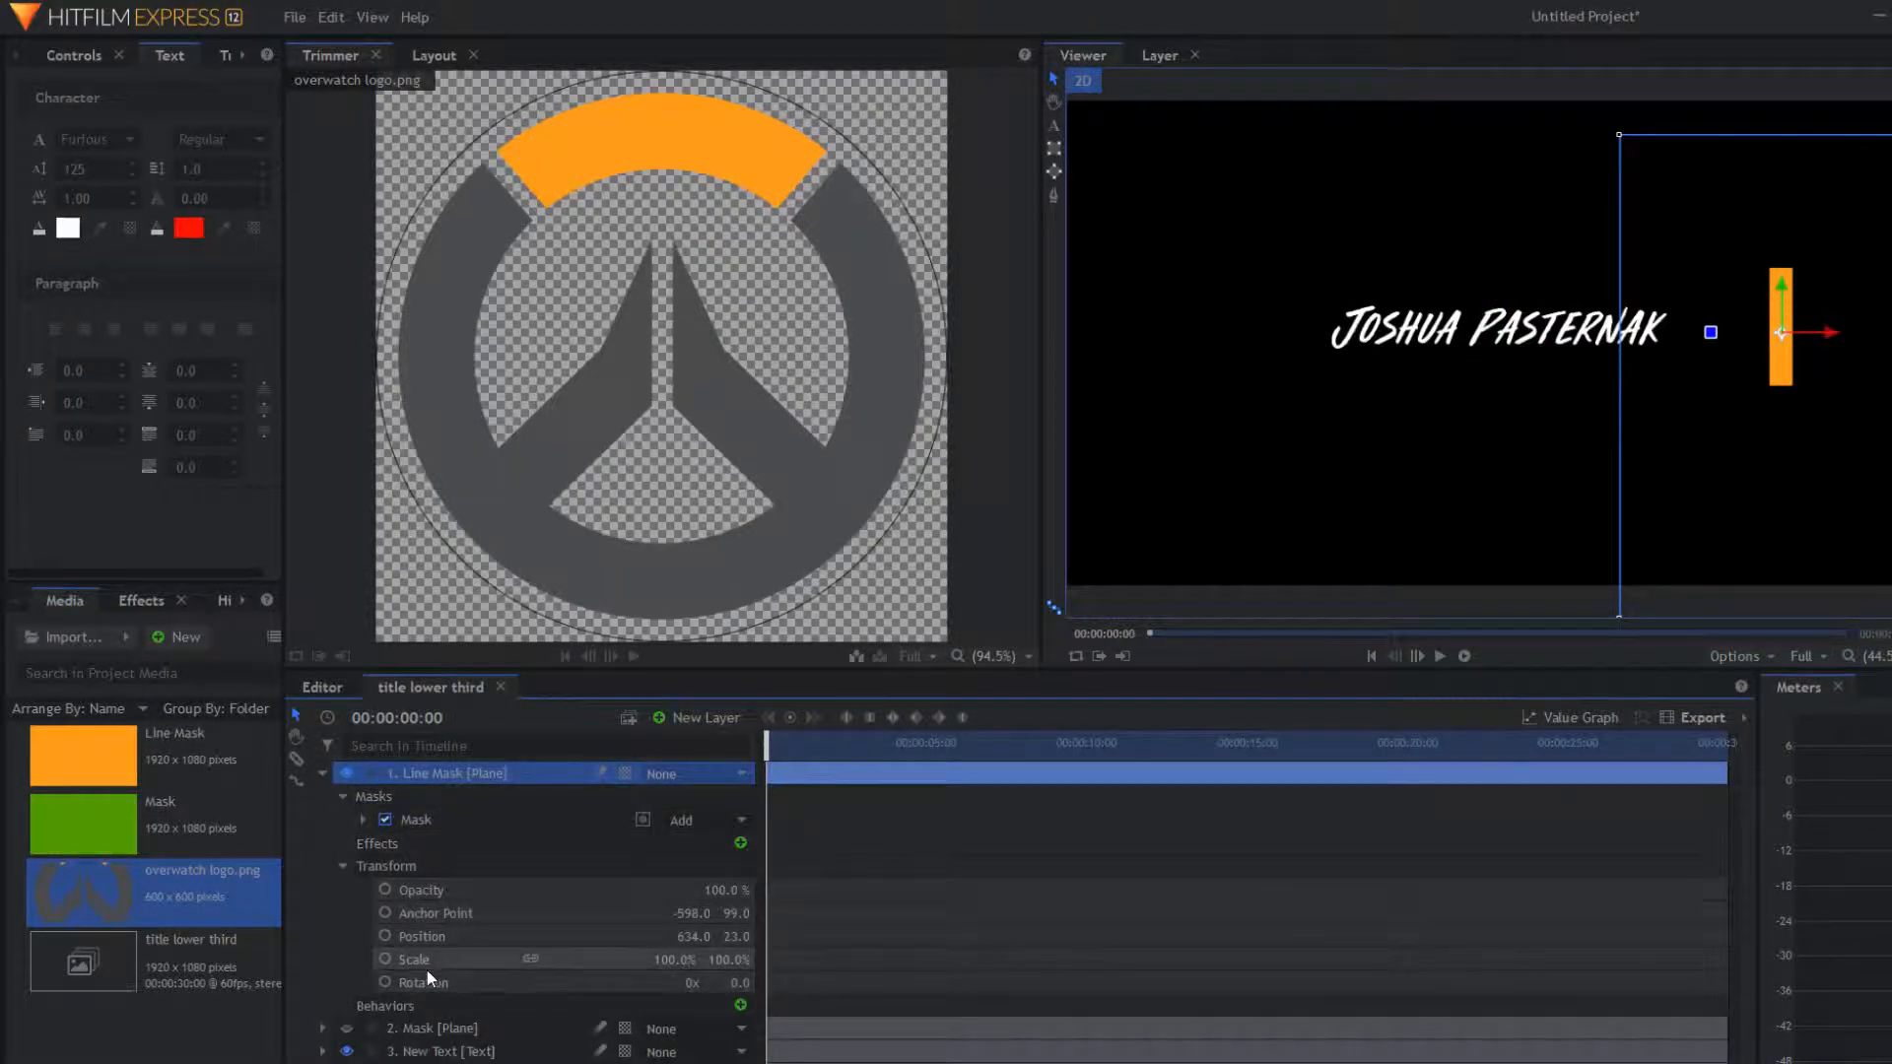
{"action": "left_click", "coordinate": [527, 962]}
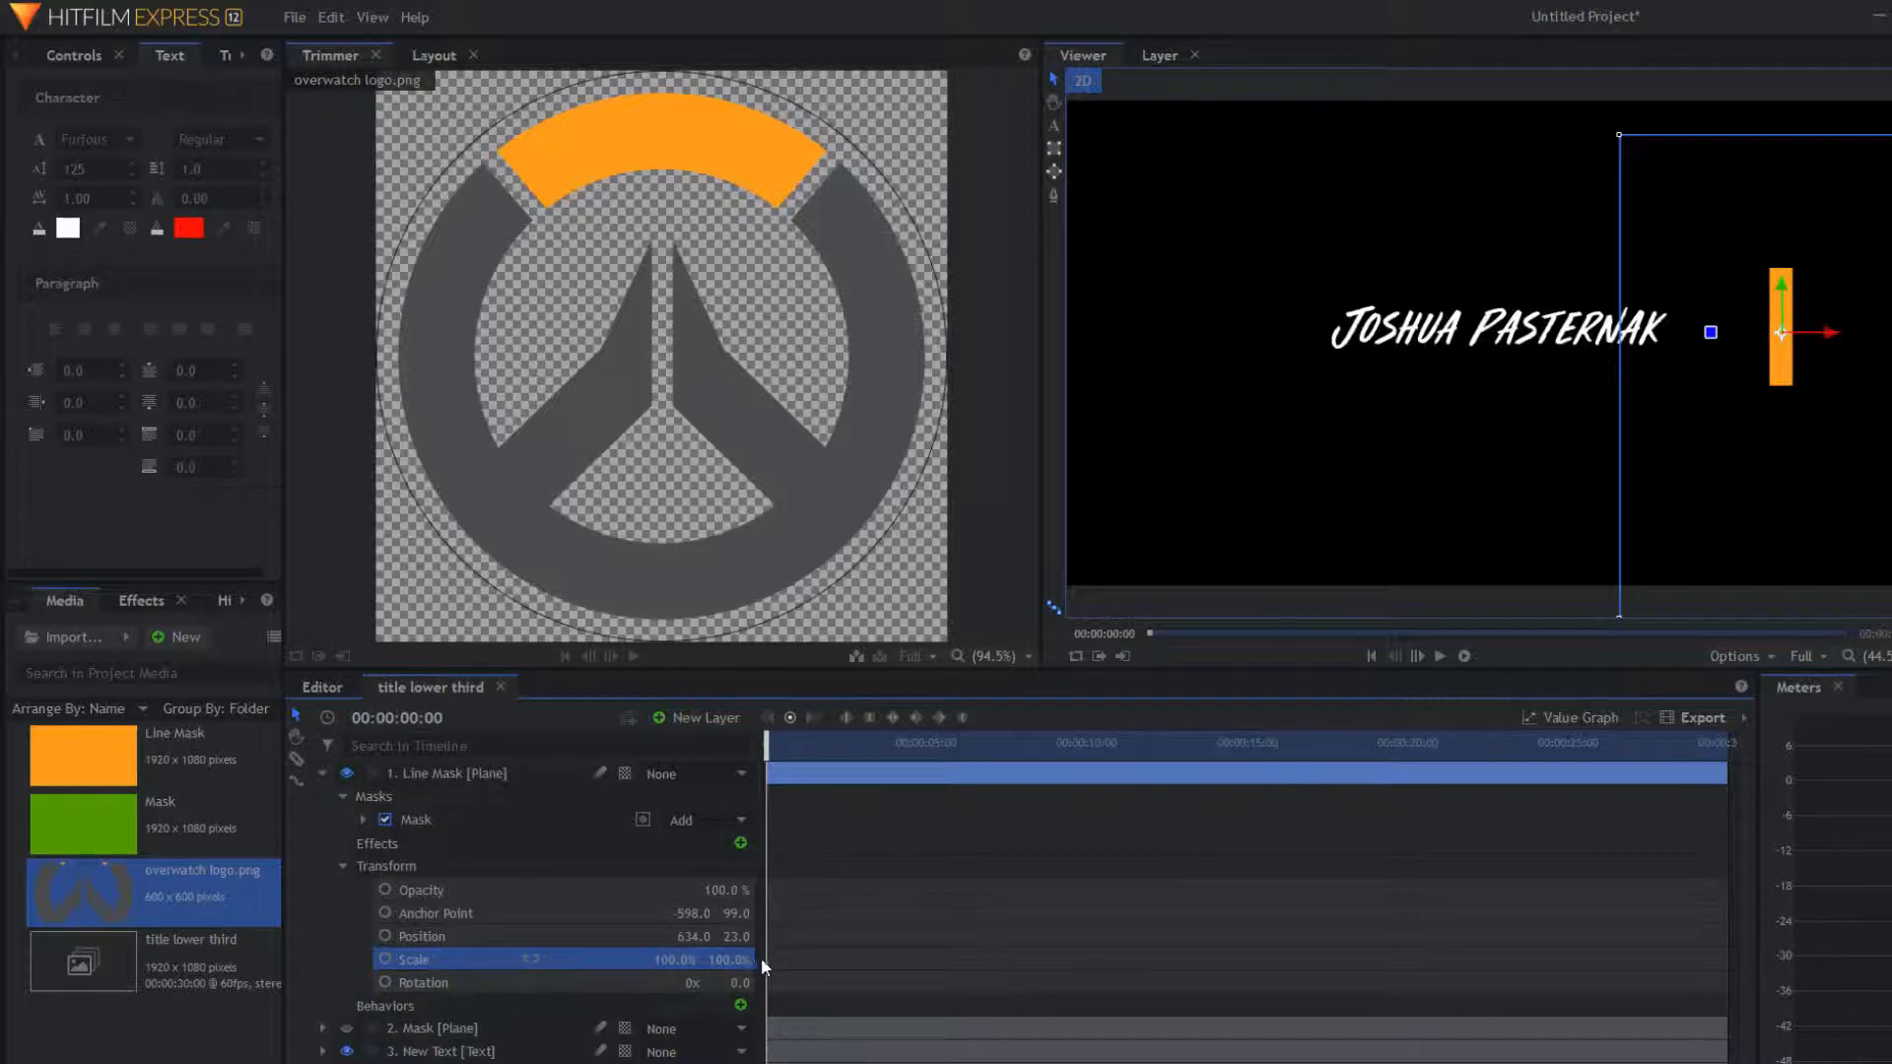
{"action": "left_click_drag", "start_coordinate": [729, 960], "coordinate": [497, 959]}
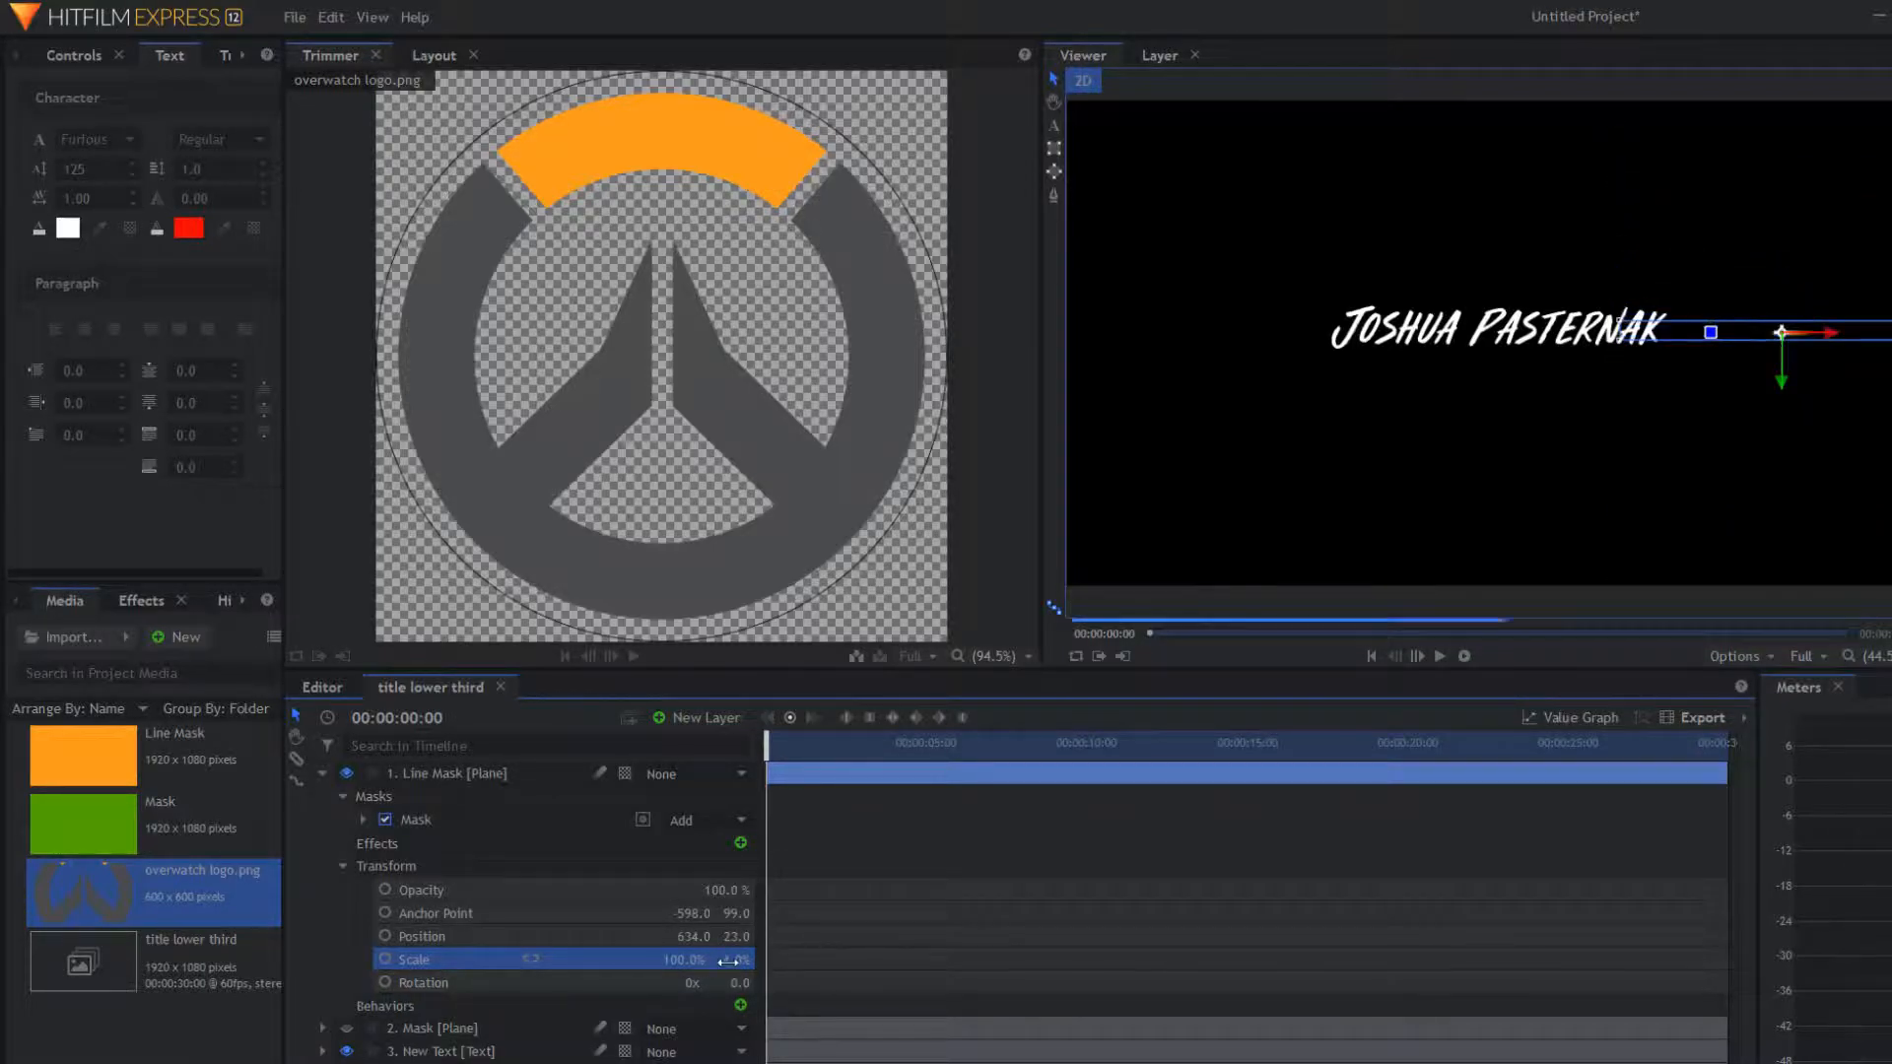
{"action": "left_click", "coordinate": [728, 958]}
{"action": "type", "text": "0."}
{"action": "key", "text": "Return"}
{"action": "left_click", "coordinate": [385, 959]}
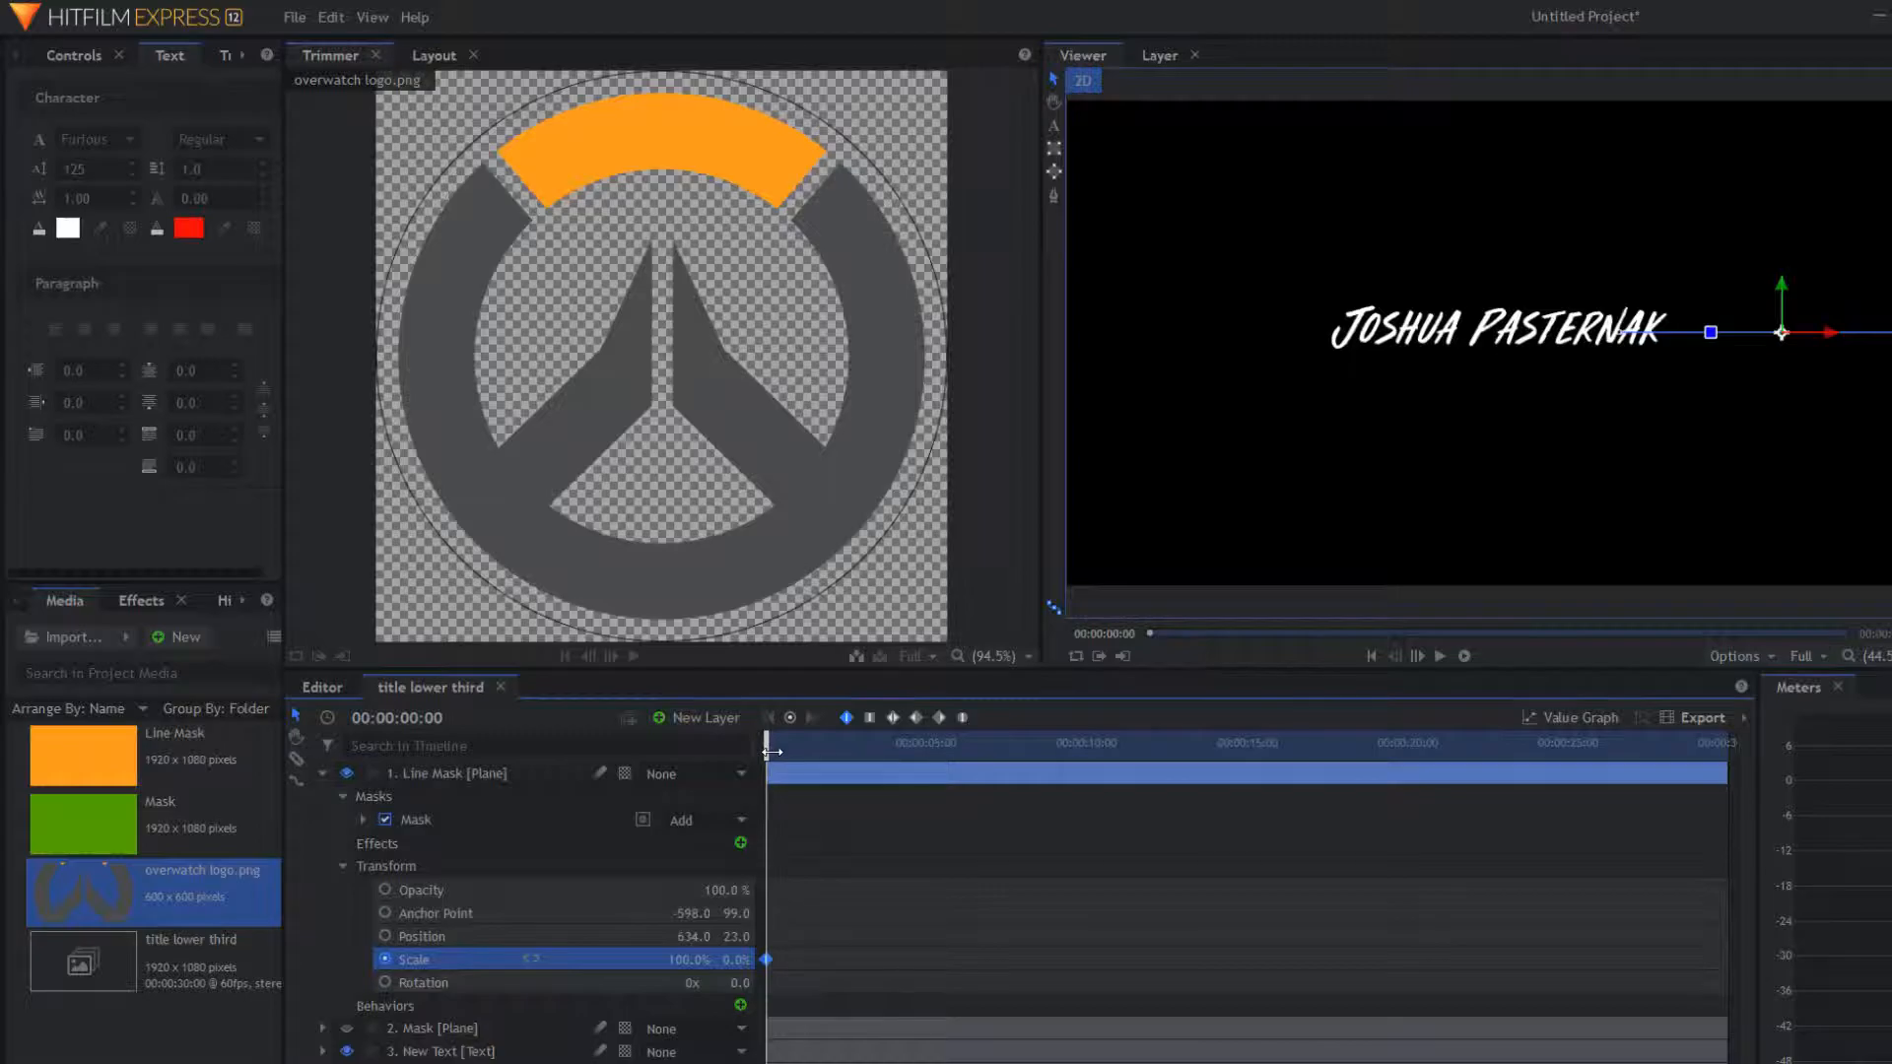
Step: At frame 36, keyframe the bar's Scale Y at 100%
{"action": "left_click_drag", "start_coordinate": [772, 752], "coordinate": [786, 752]}
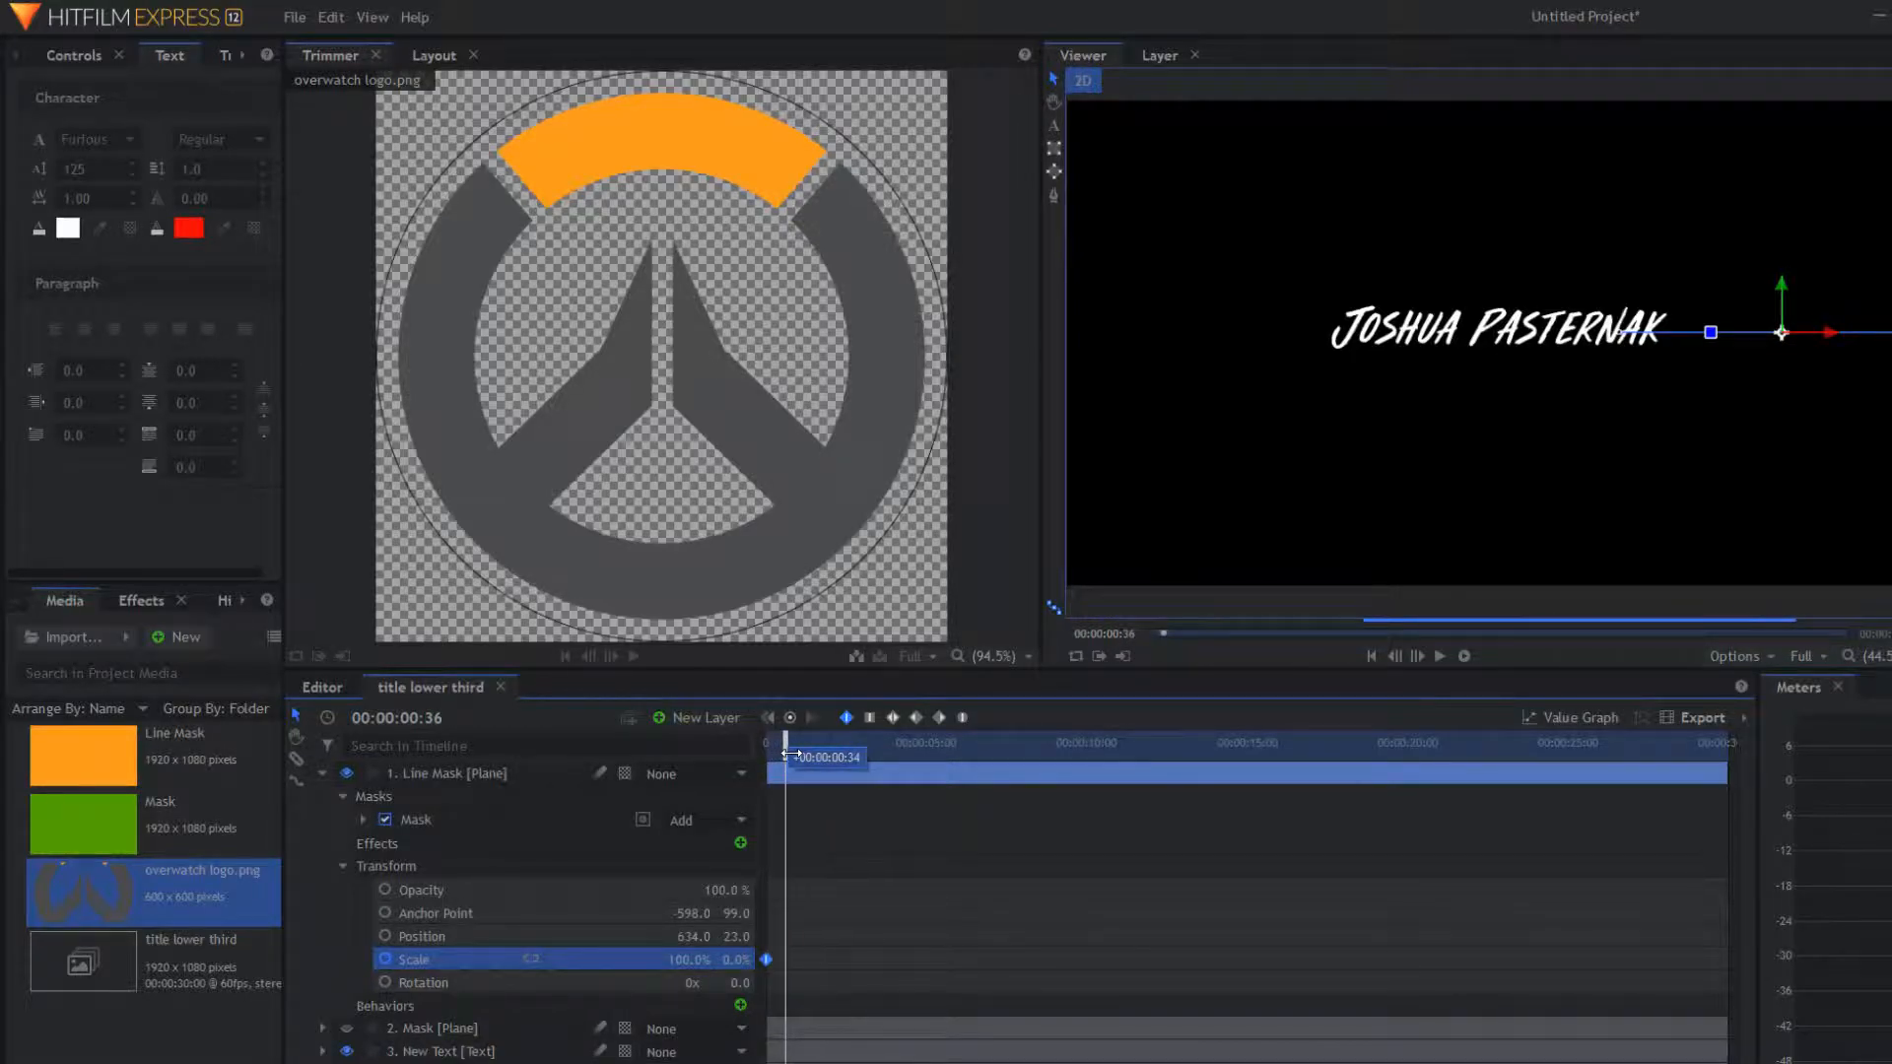
{"action": "left_click", "coordinate": [739, 961]}
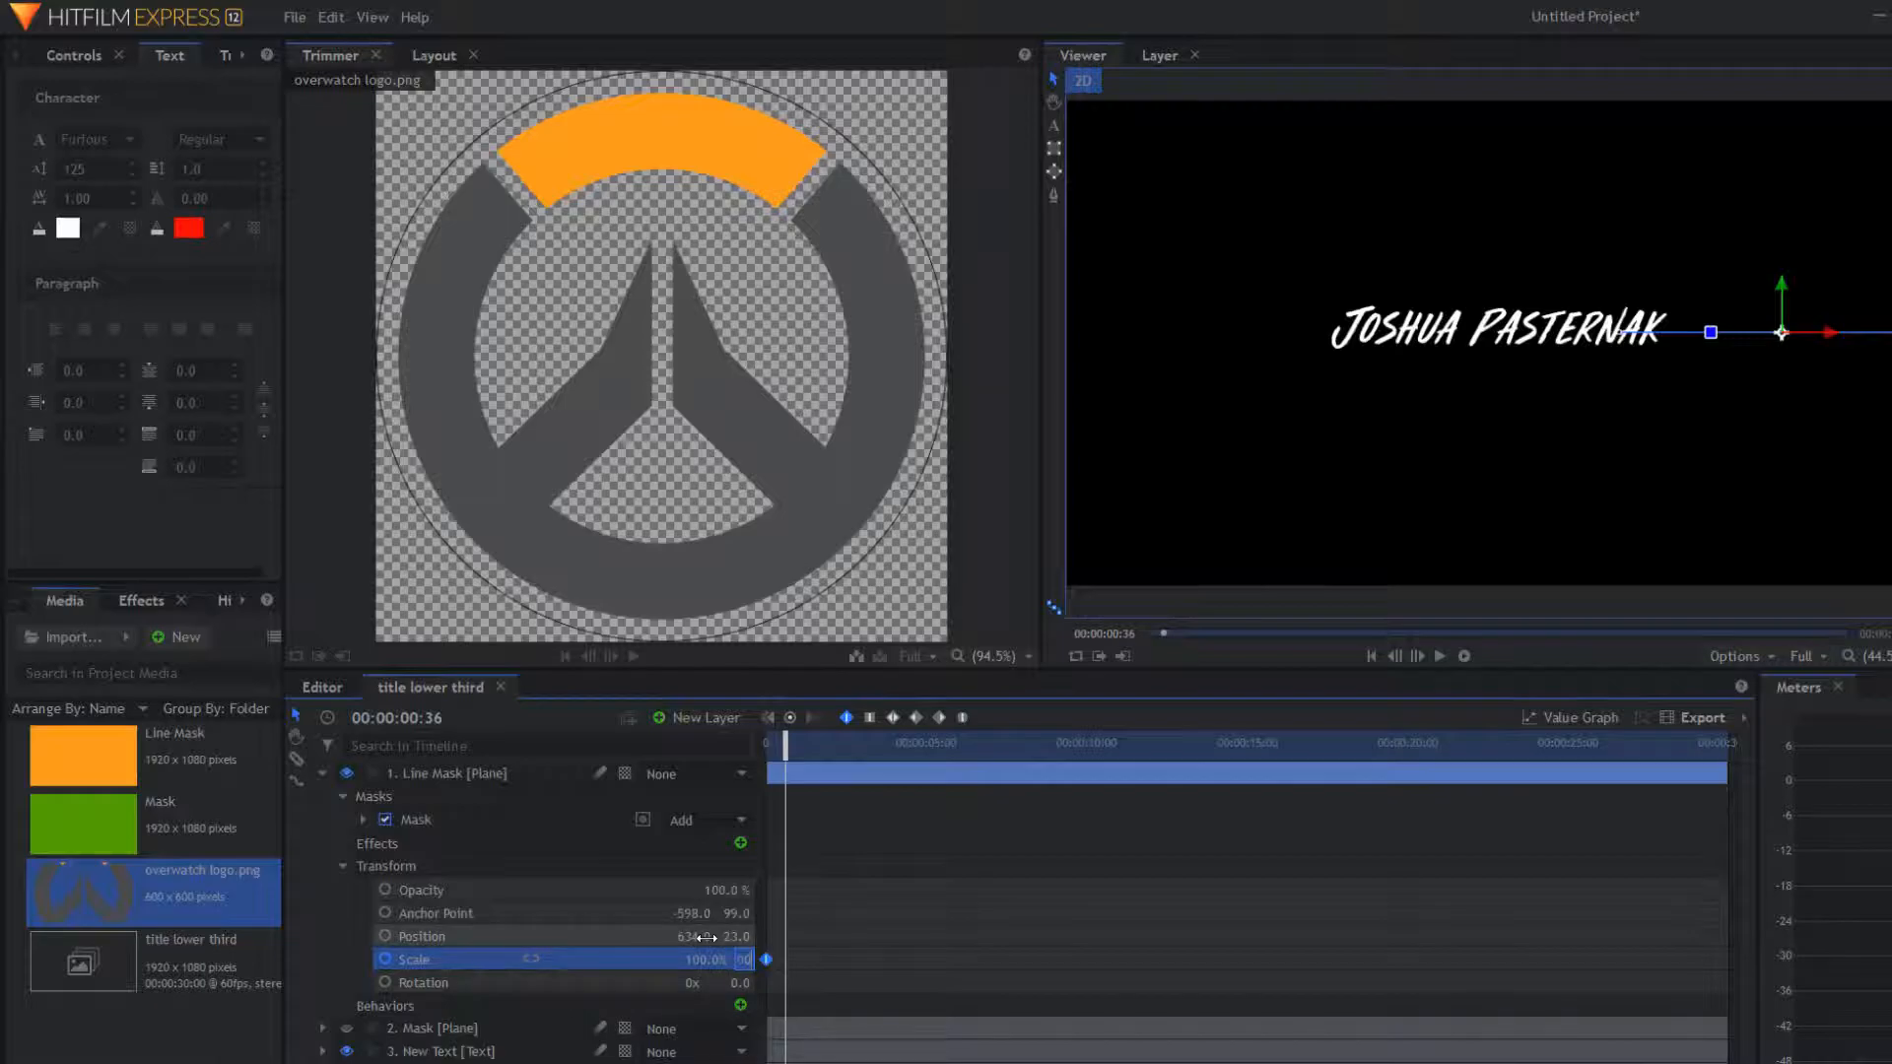
{"action": "type", "text": "100"}
{"action": "key", "text": "Return"}
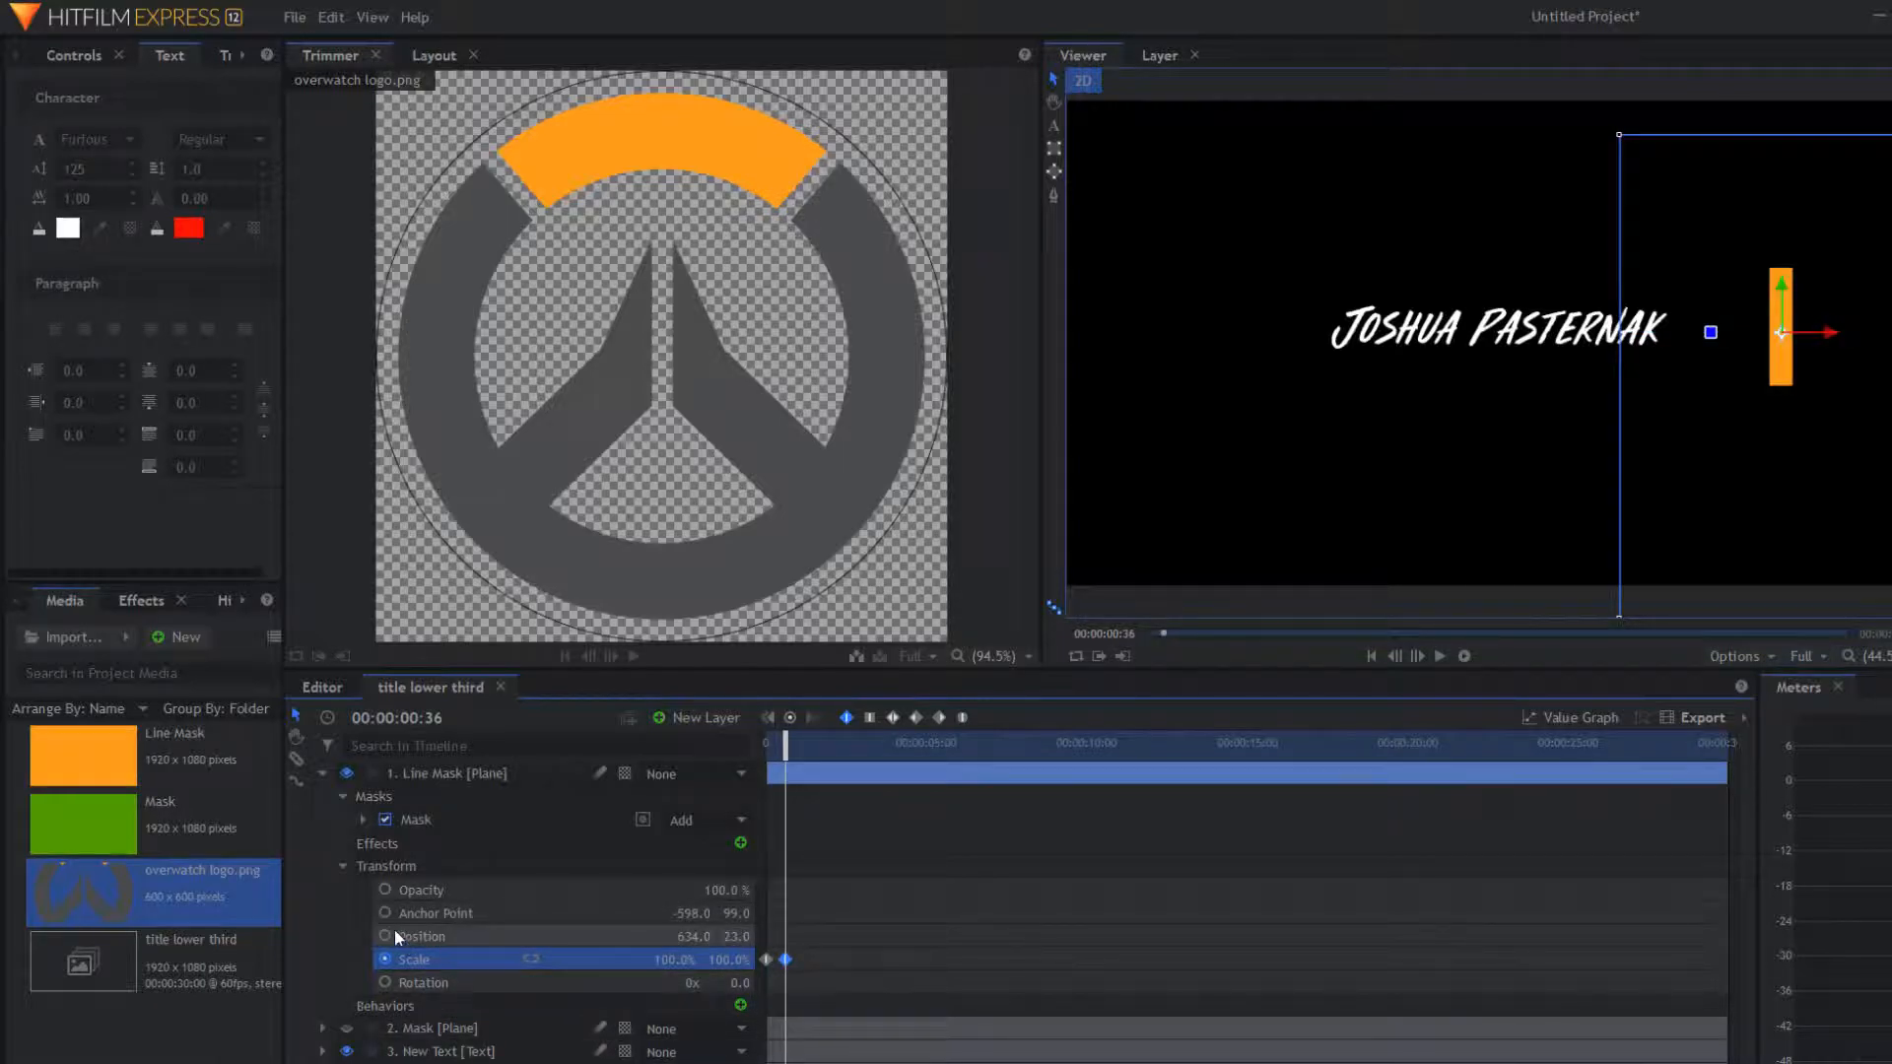
{"action": "left_click", "coordinate": [343, 868]}
{"action": "left_click", "coordinate": [343, 867]}
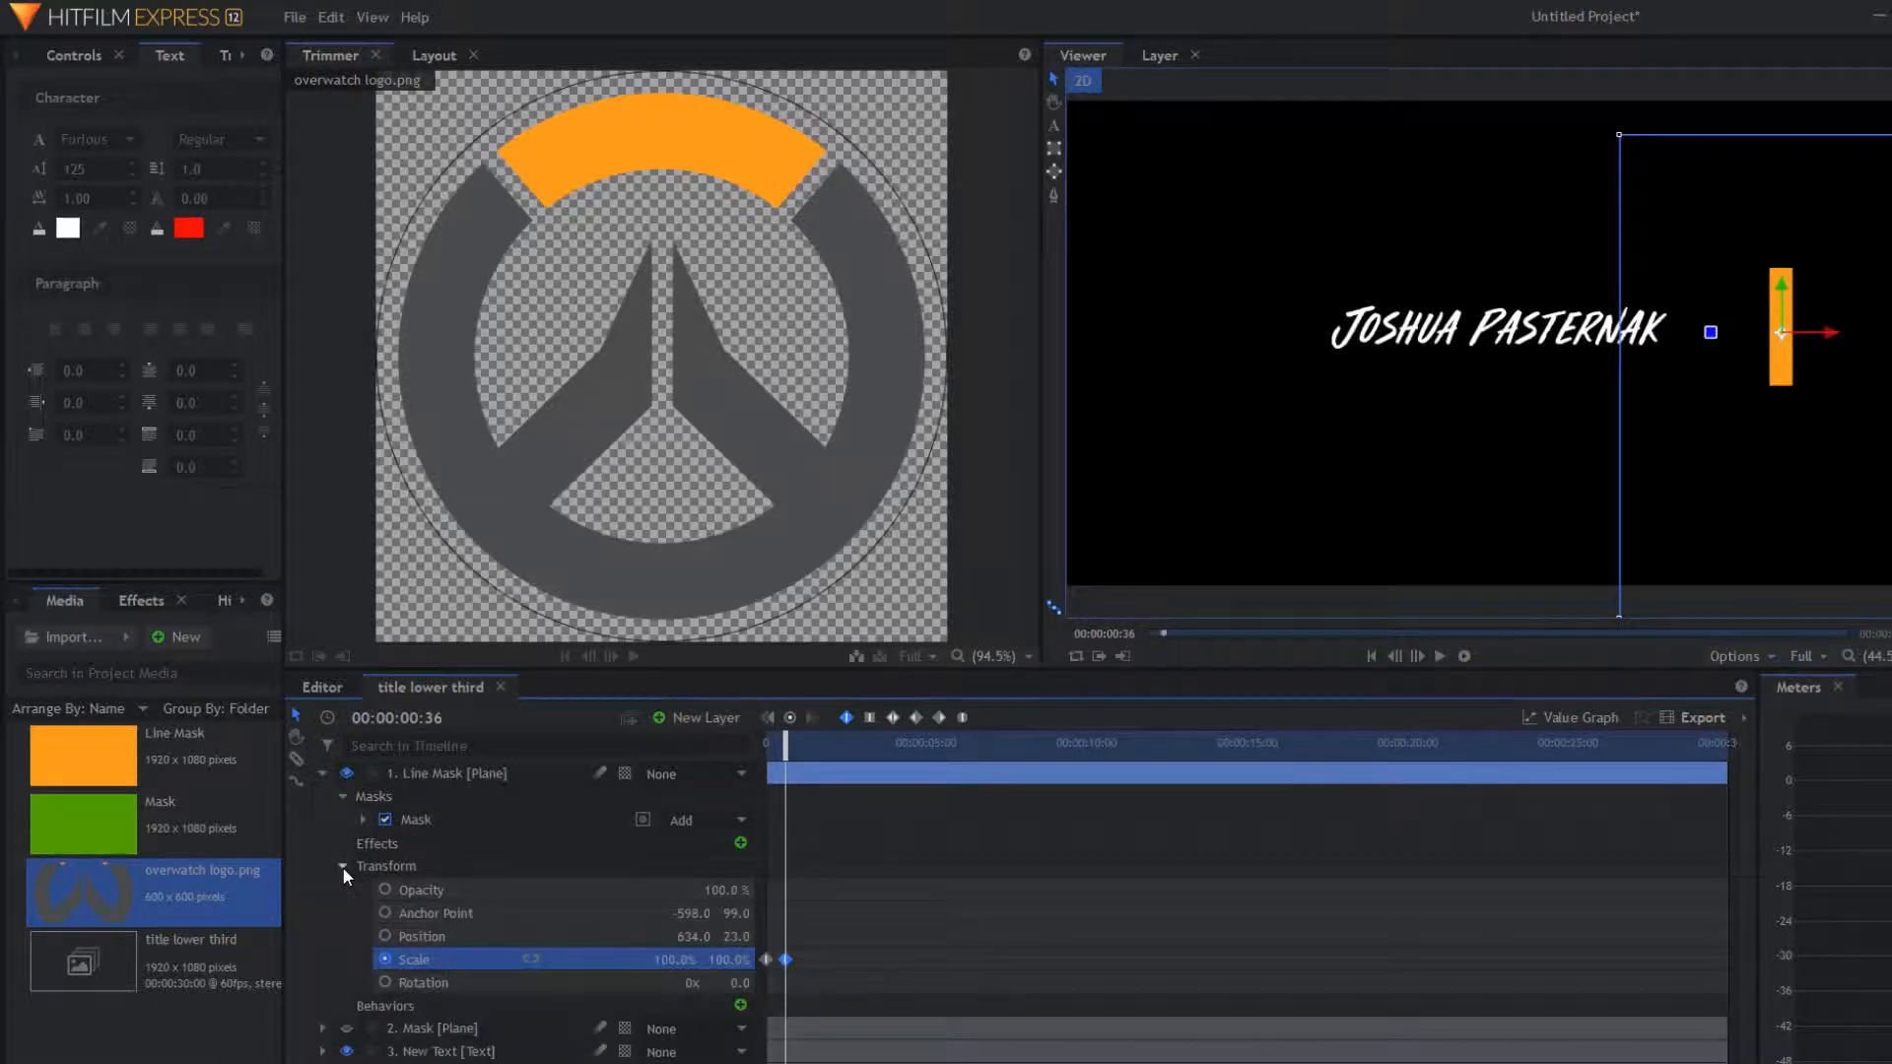
{"action": "key", "text": "Home"}
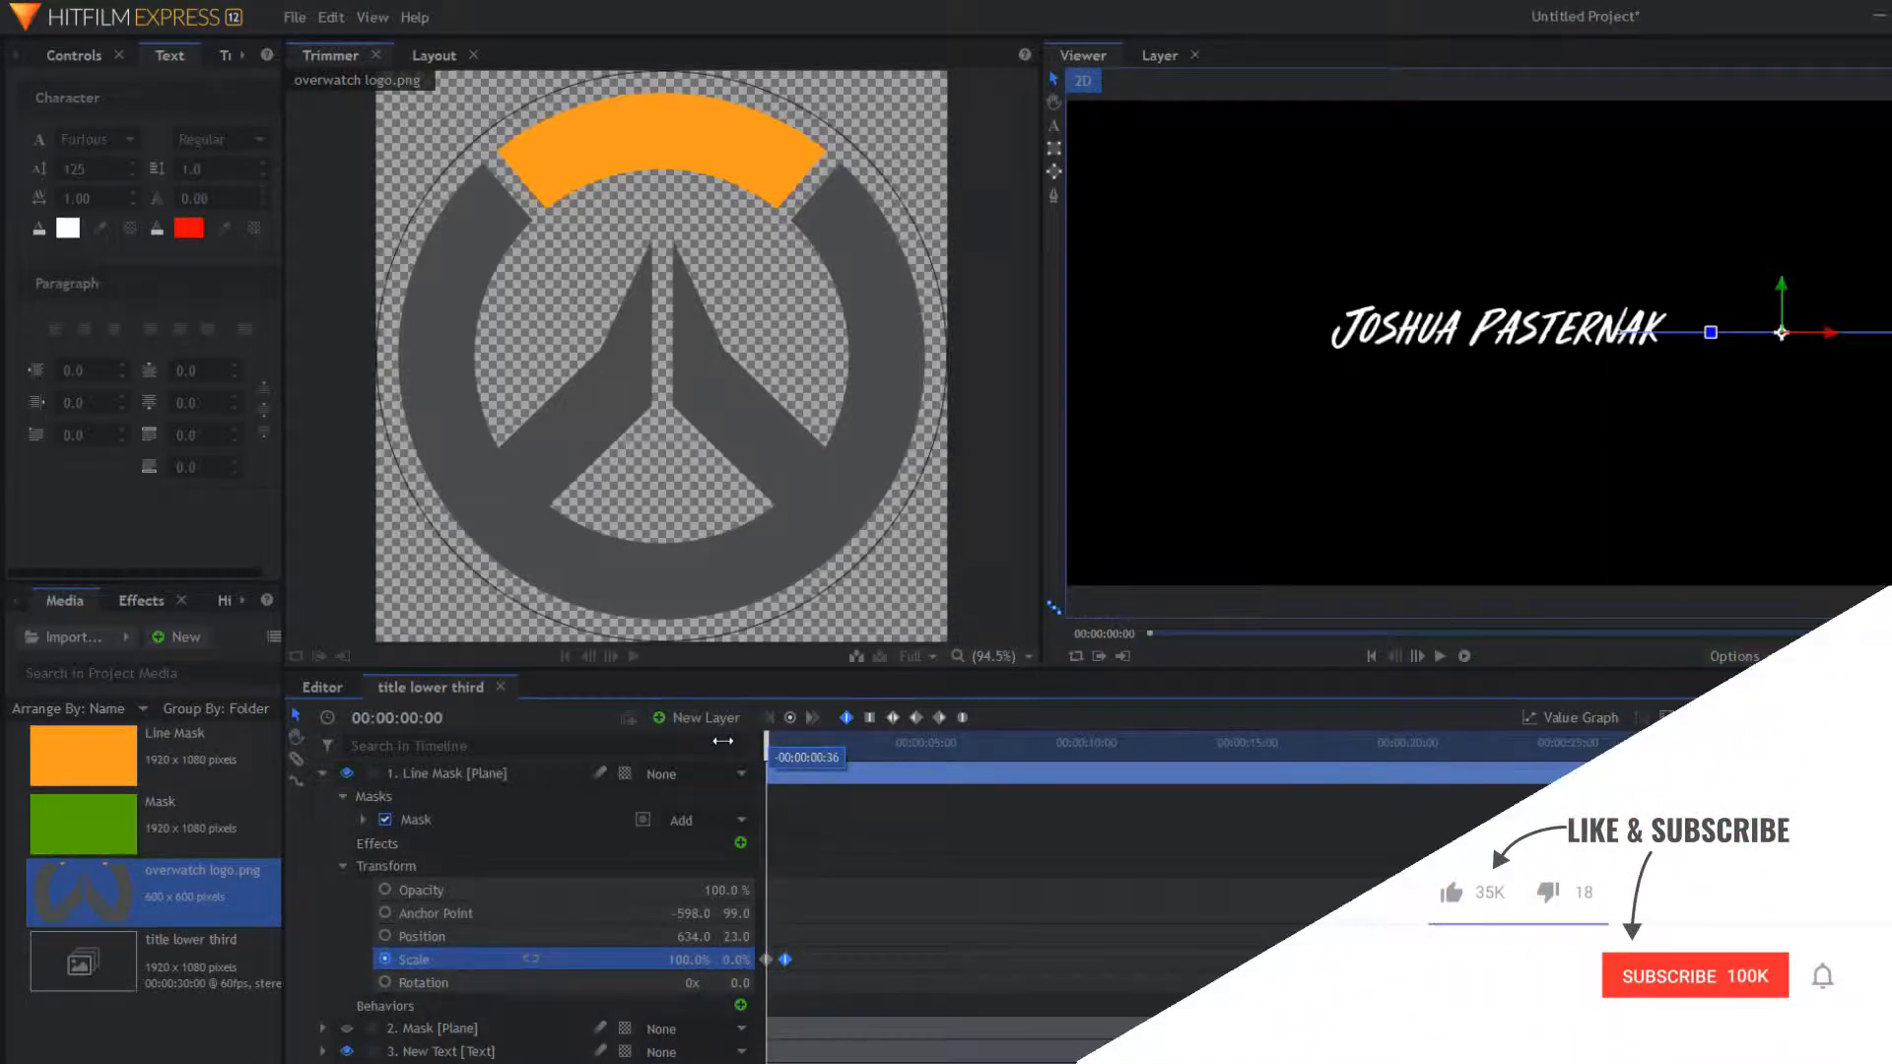
Step: Keyframe the Line Mask position and slide the bar left to 420, 23 beside the name
{"action": "left_click", "coordinate": [386, 938]}
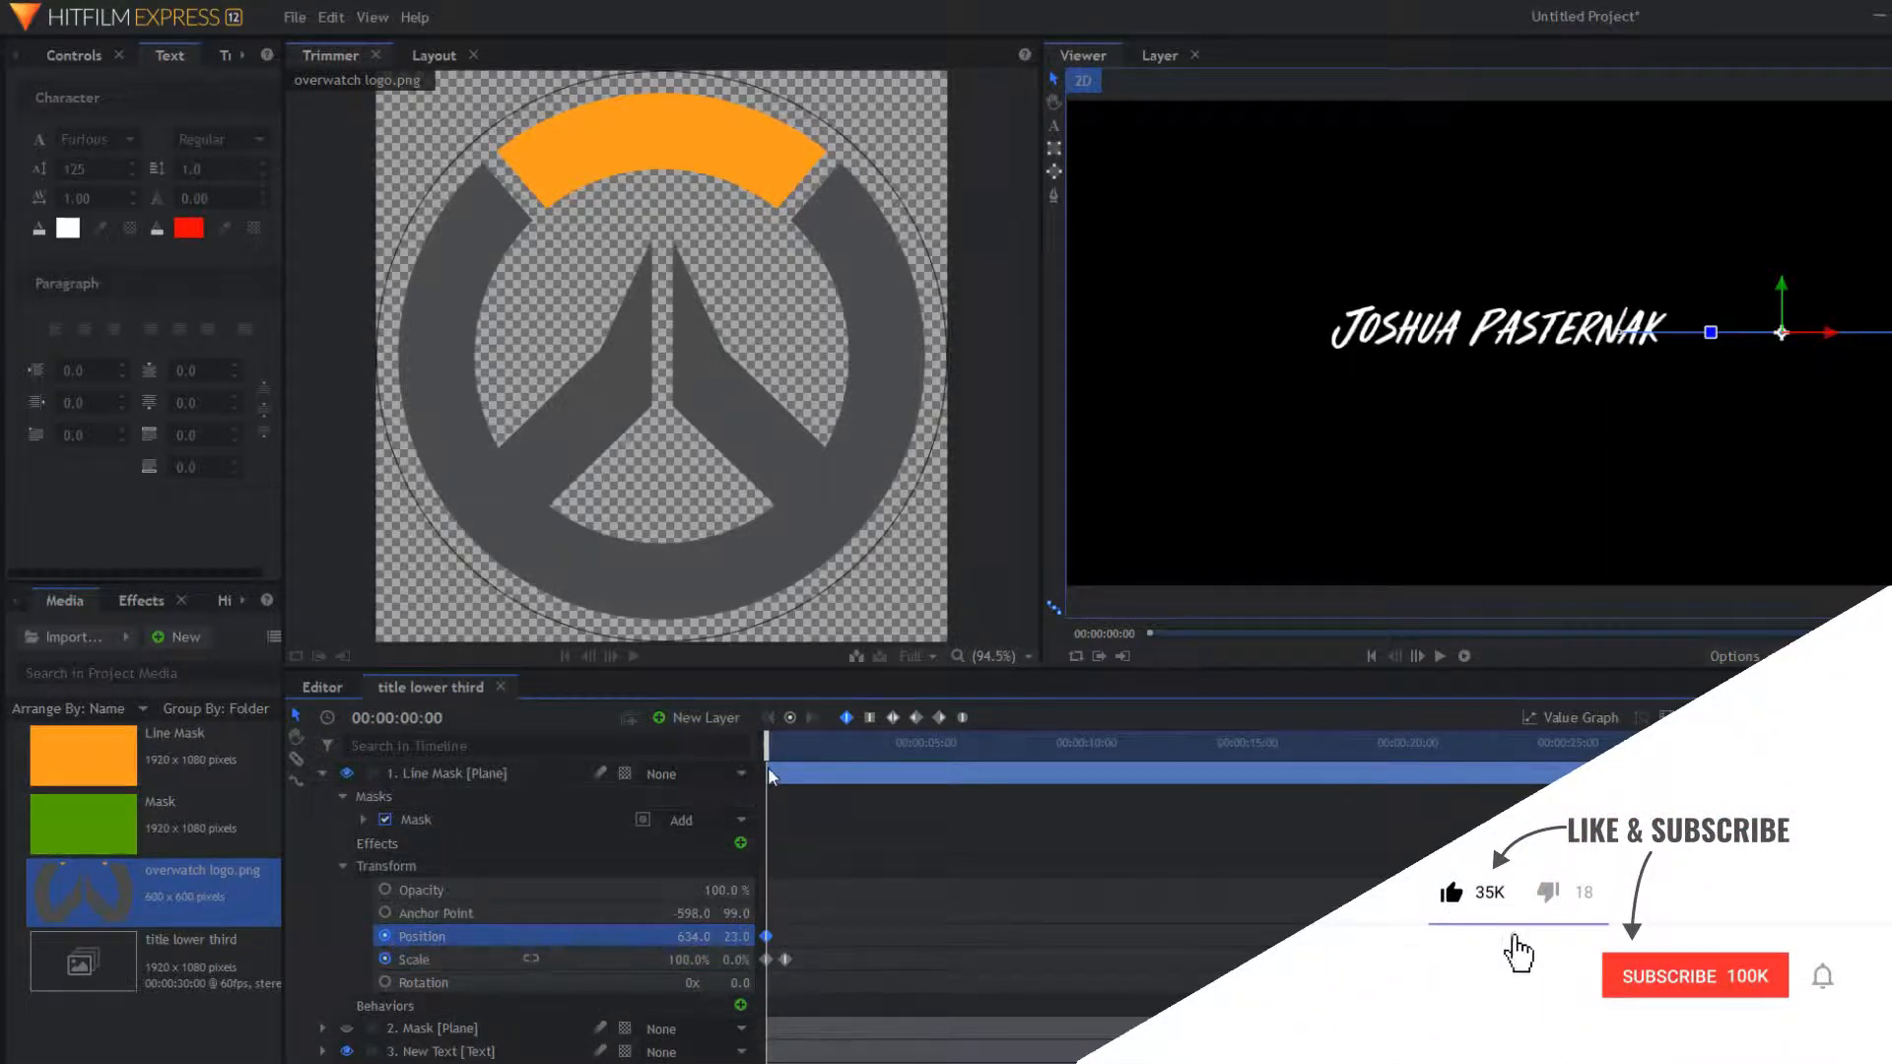
{"action": "left_click_drag", "start_coordinate": [768, 751], "coordinate": [789, 755]}
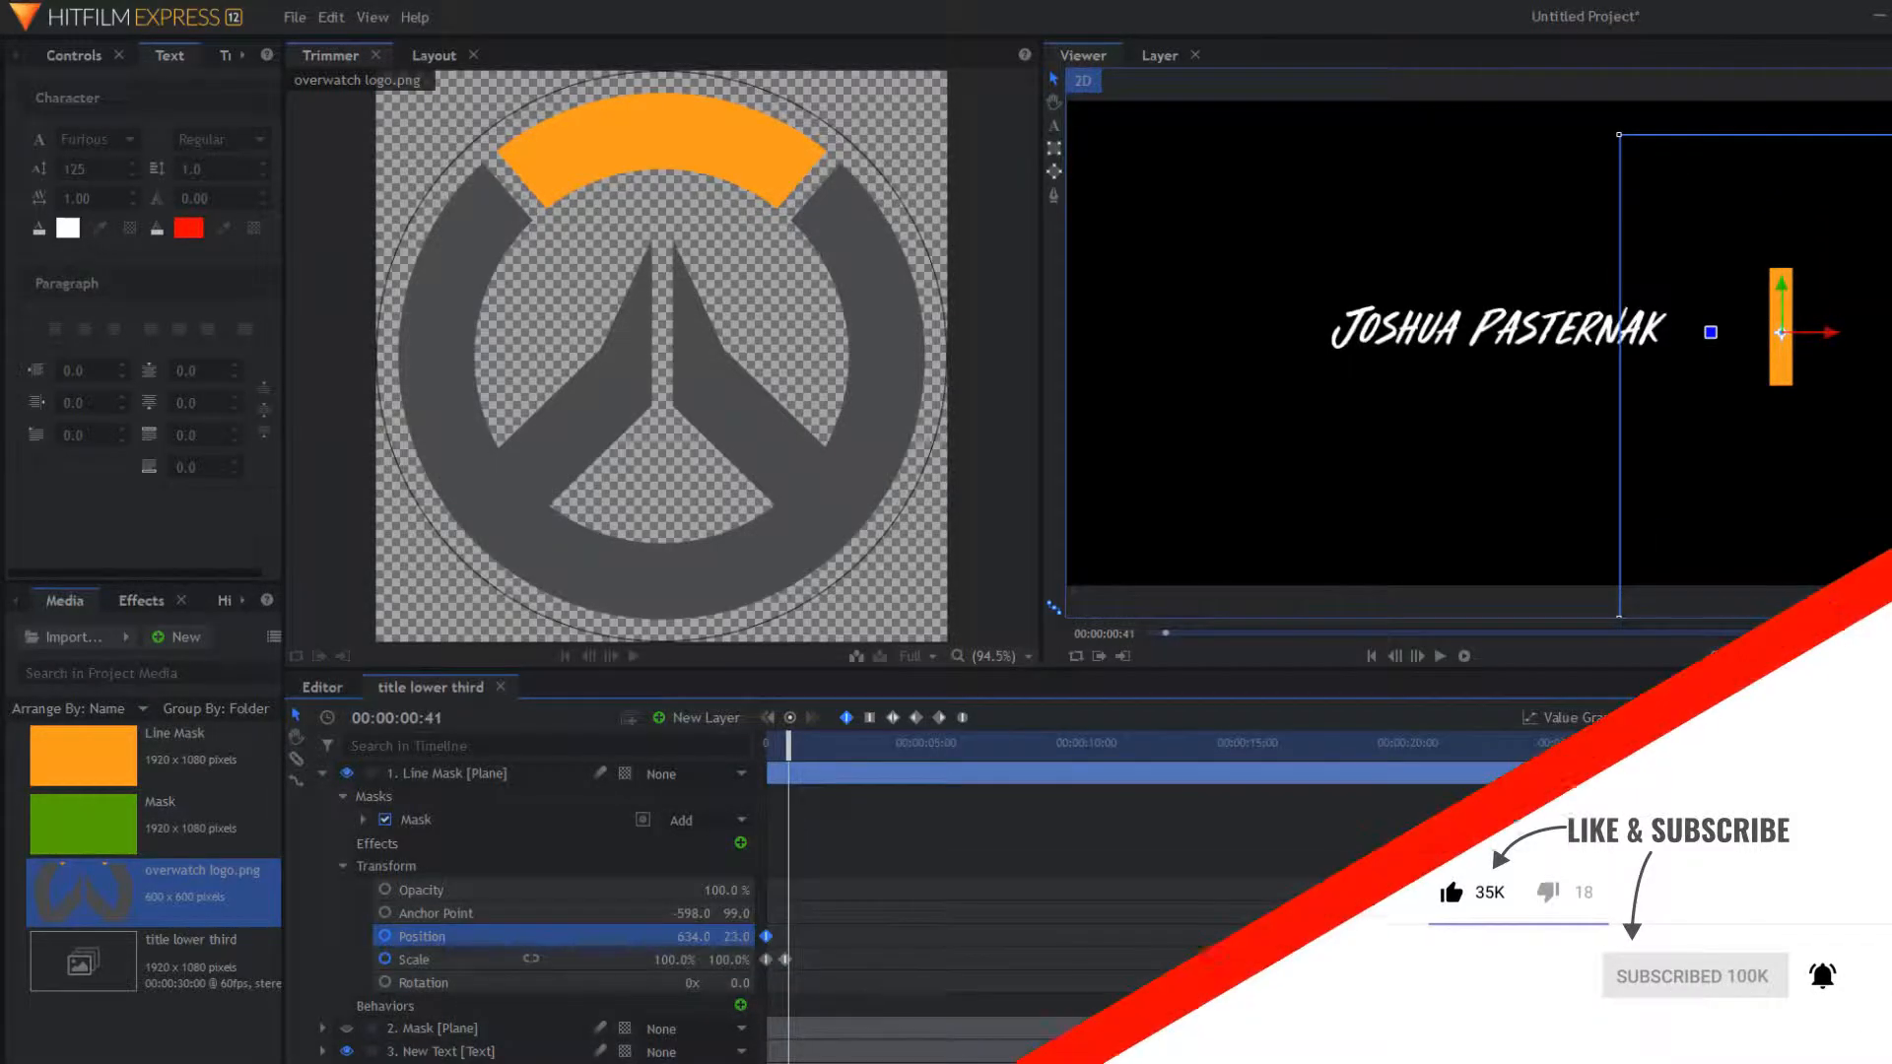
{"action": "left_click_drag", "start_coordinate": [1781, 332], "coordinate": [1309, 333]}
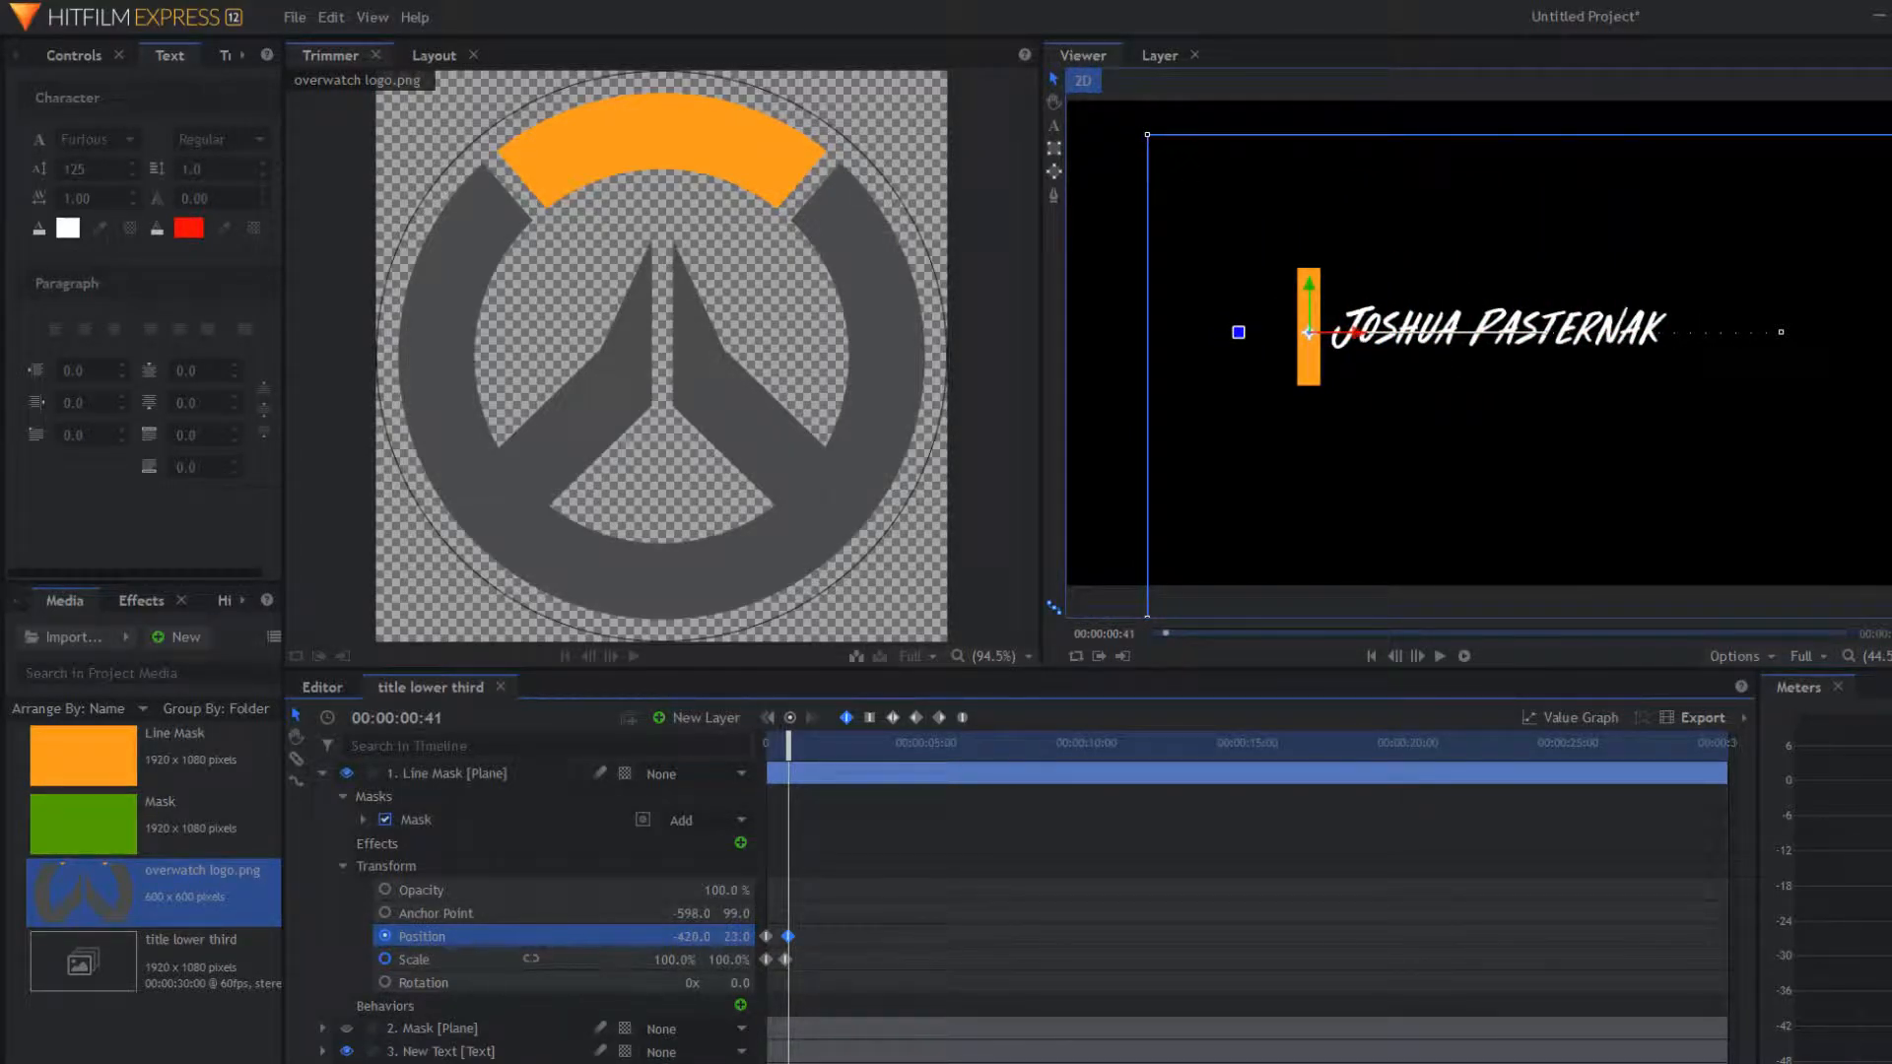
{"action": "left_click", "coordinate": [766, 745]}
{"action": "key", "text": "space"}
{"action": "key", "text": "space"}
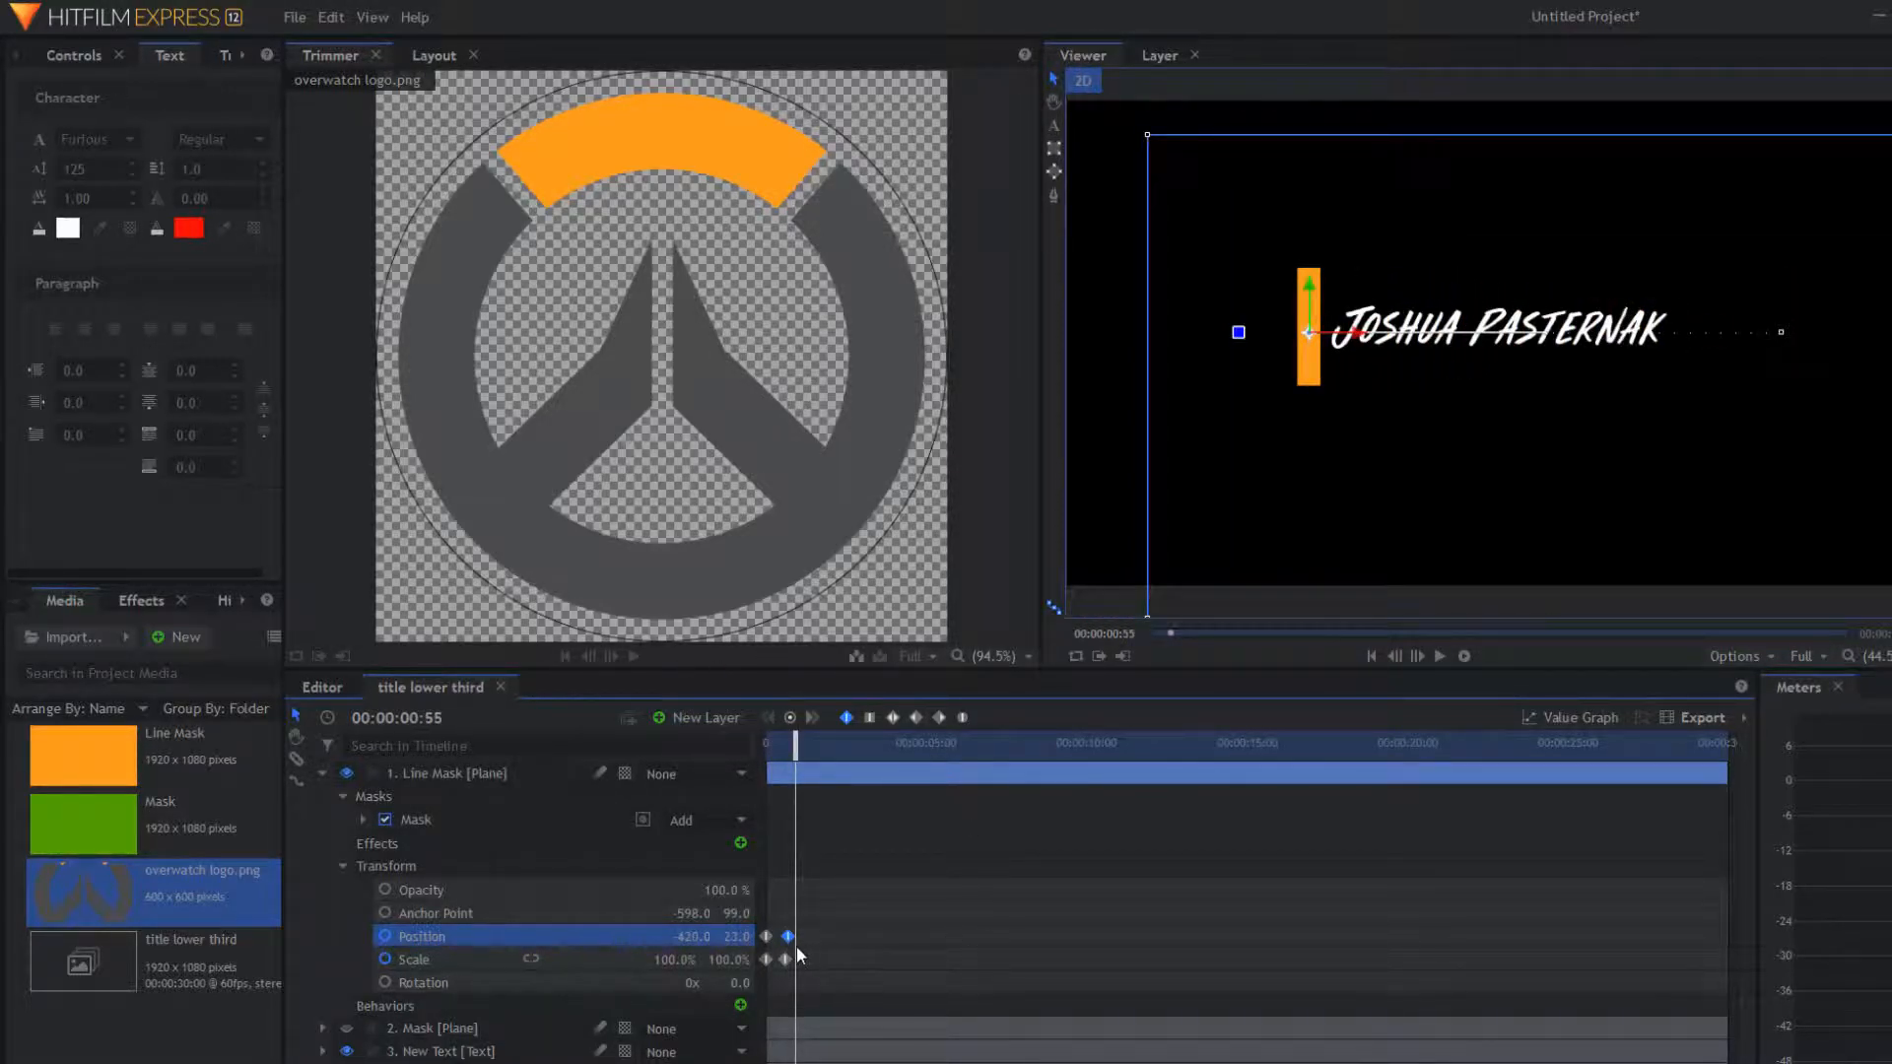
Step: Retime the second Position keyframe to frame 49 and preview the slide-in
{"action": "mouse_move", "coordinate": [811, 928]}
{"action": "left_mouse_down"}
{"action": "mouse_move", "coordinate": [766, 938]}
{"action": "mouse_move", "coordinate": [788, 948]}
{"action": "left_mouse_up"}
{"action": "left_click_drag", "start_coordinate": [796, 749], "coordinate": [768, 749]}
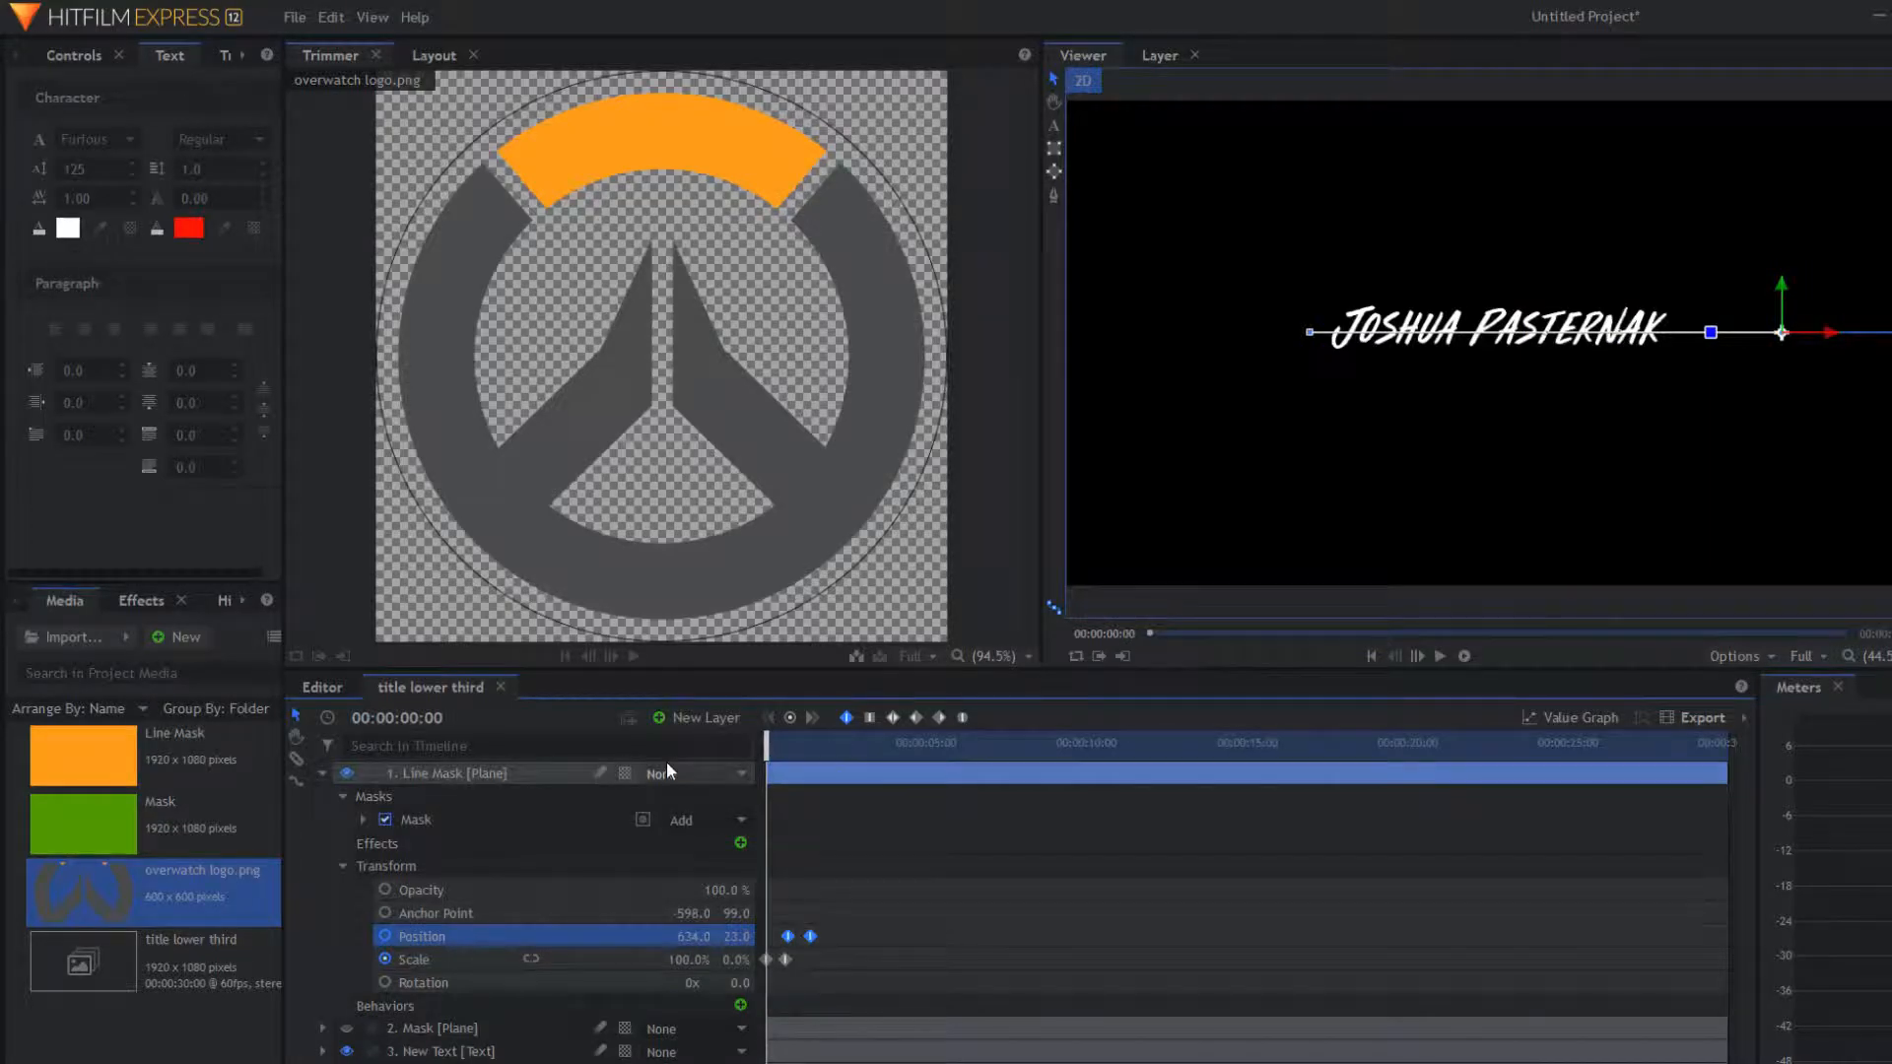
{"action": "key", "text": "space"}
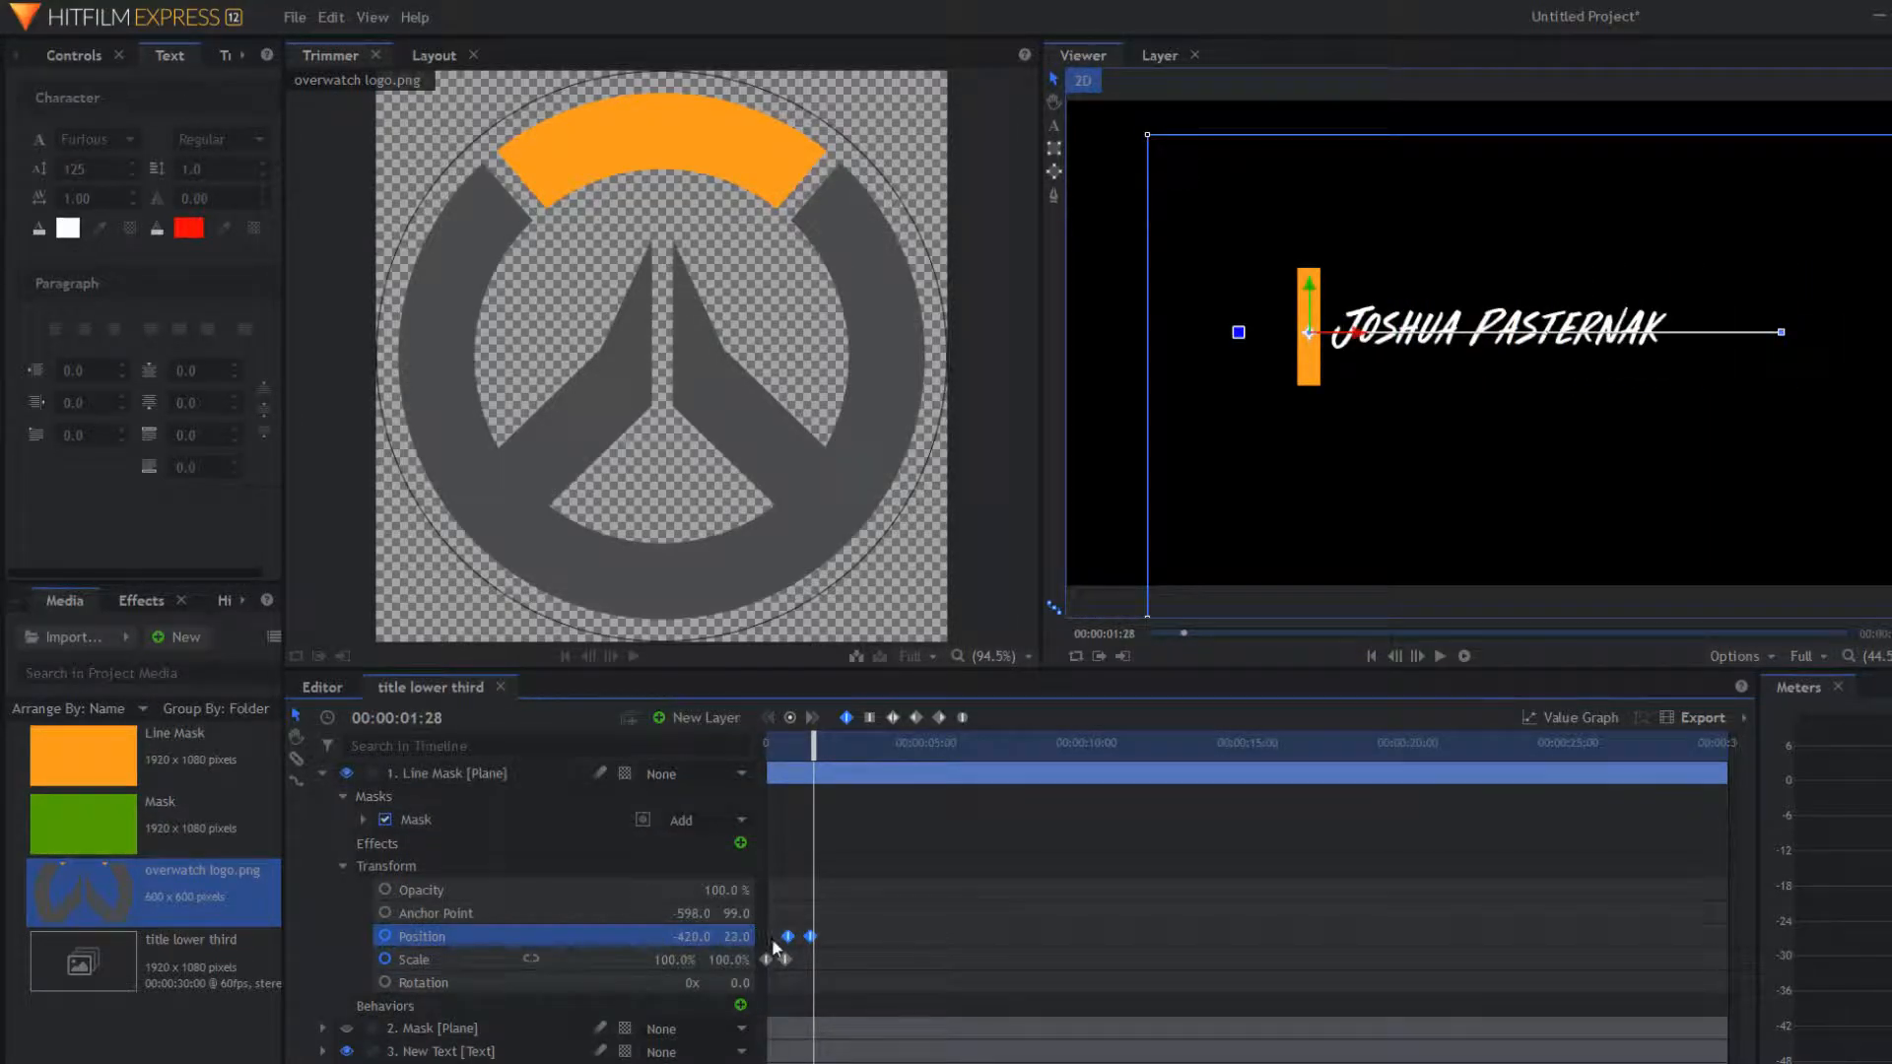
{"action": "left_click_drag", "start_coordinate": [788, 935], "coordinate": [792, 936]}
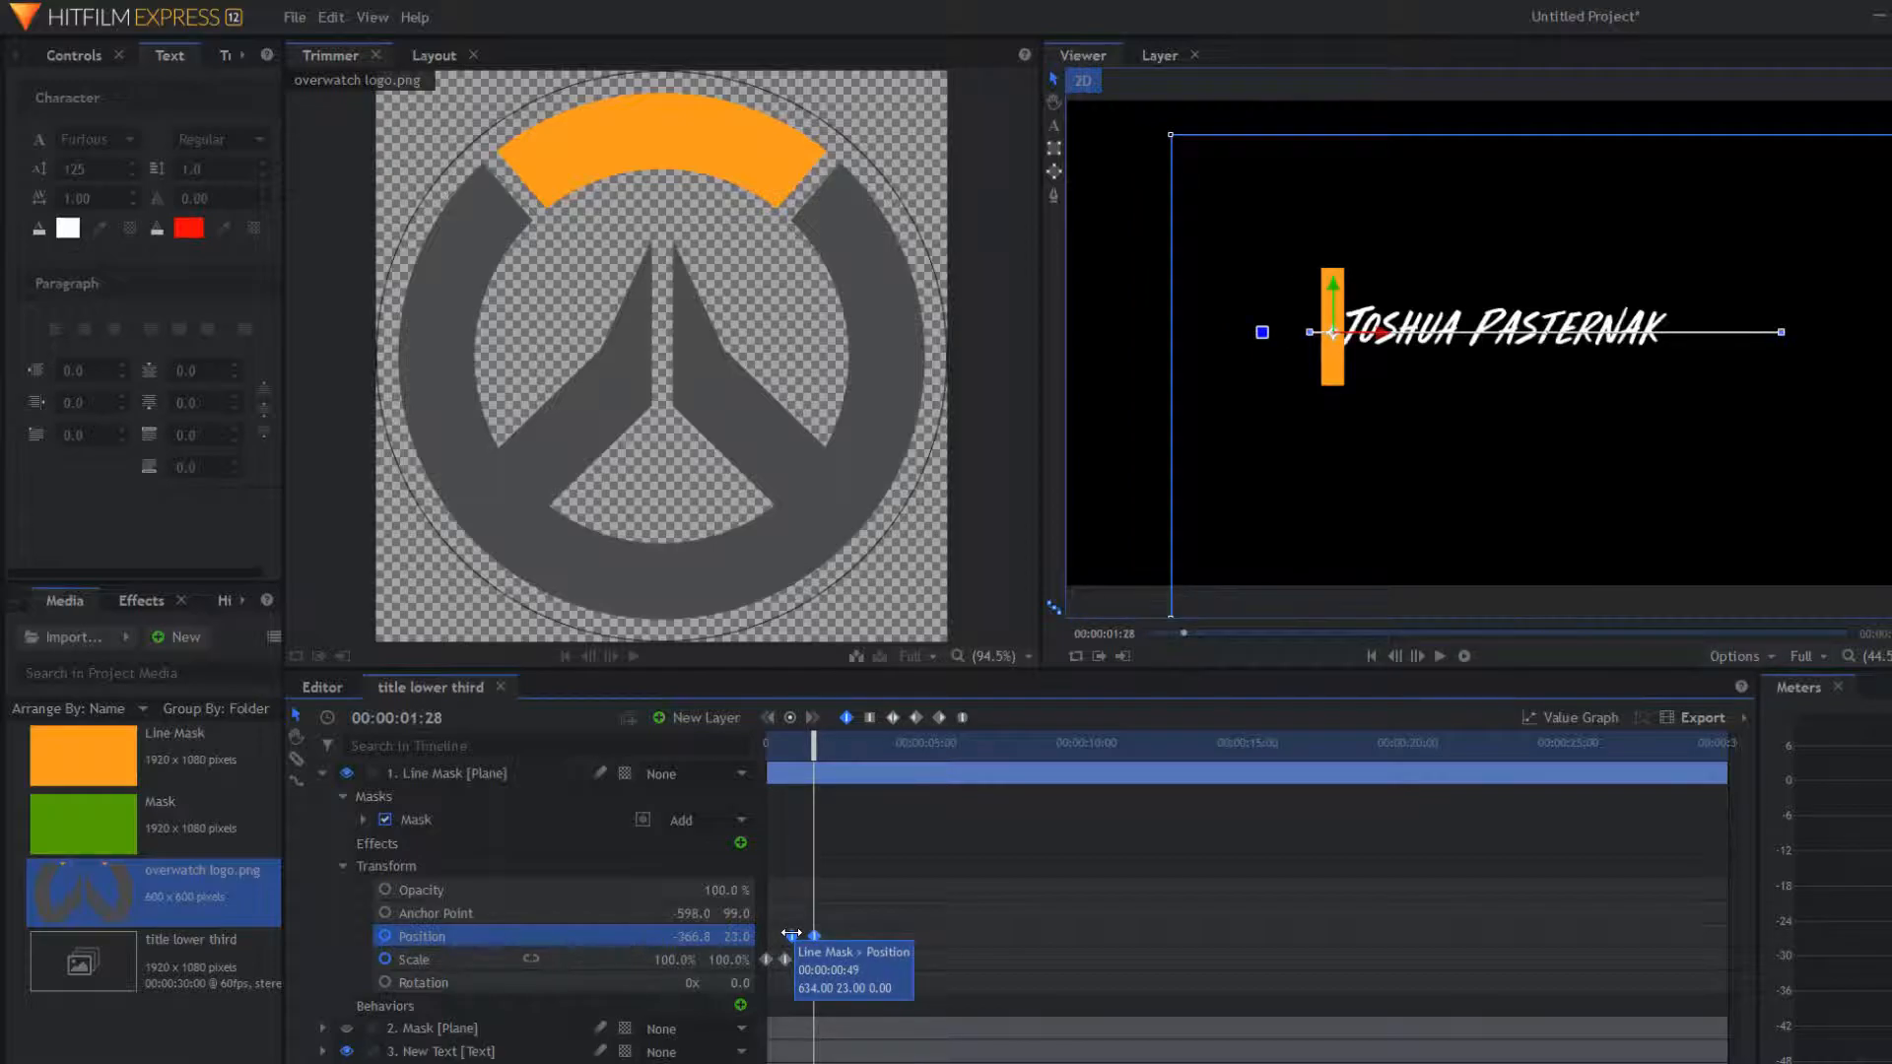
{"action": "key", "text": "Home"}
{"action": "key", "text": "space"}
{"action": "key", "text": "space"}
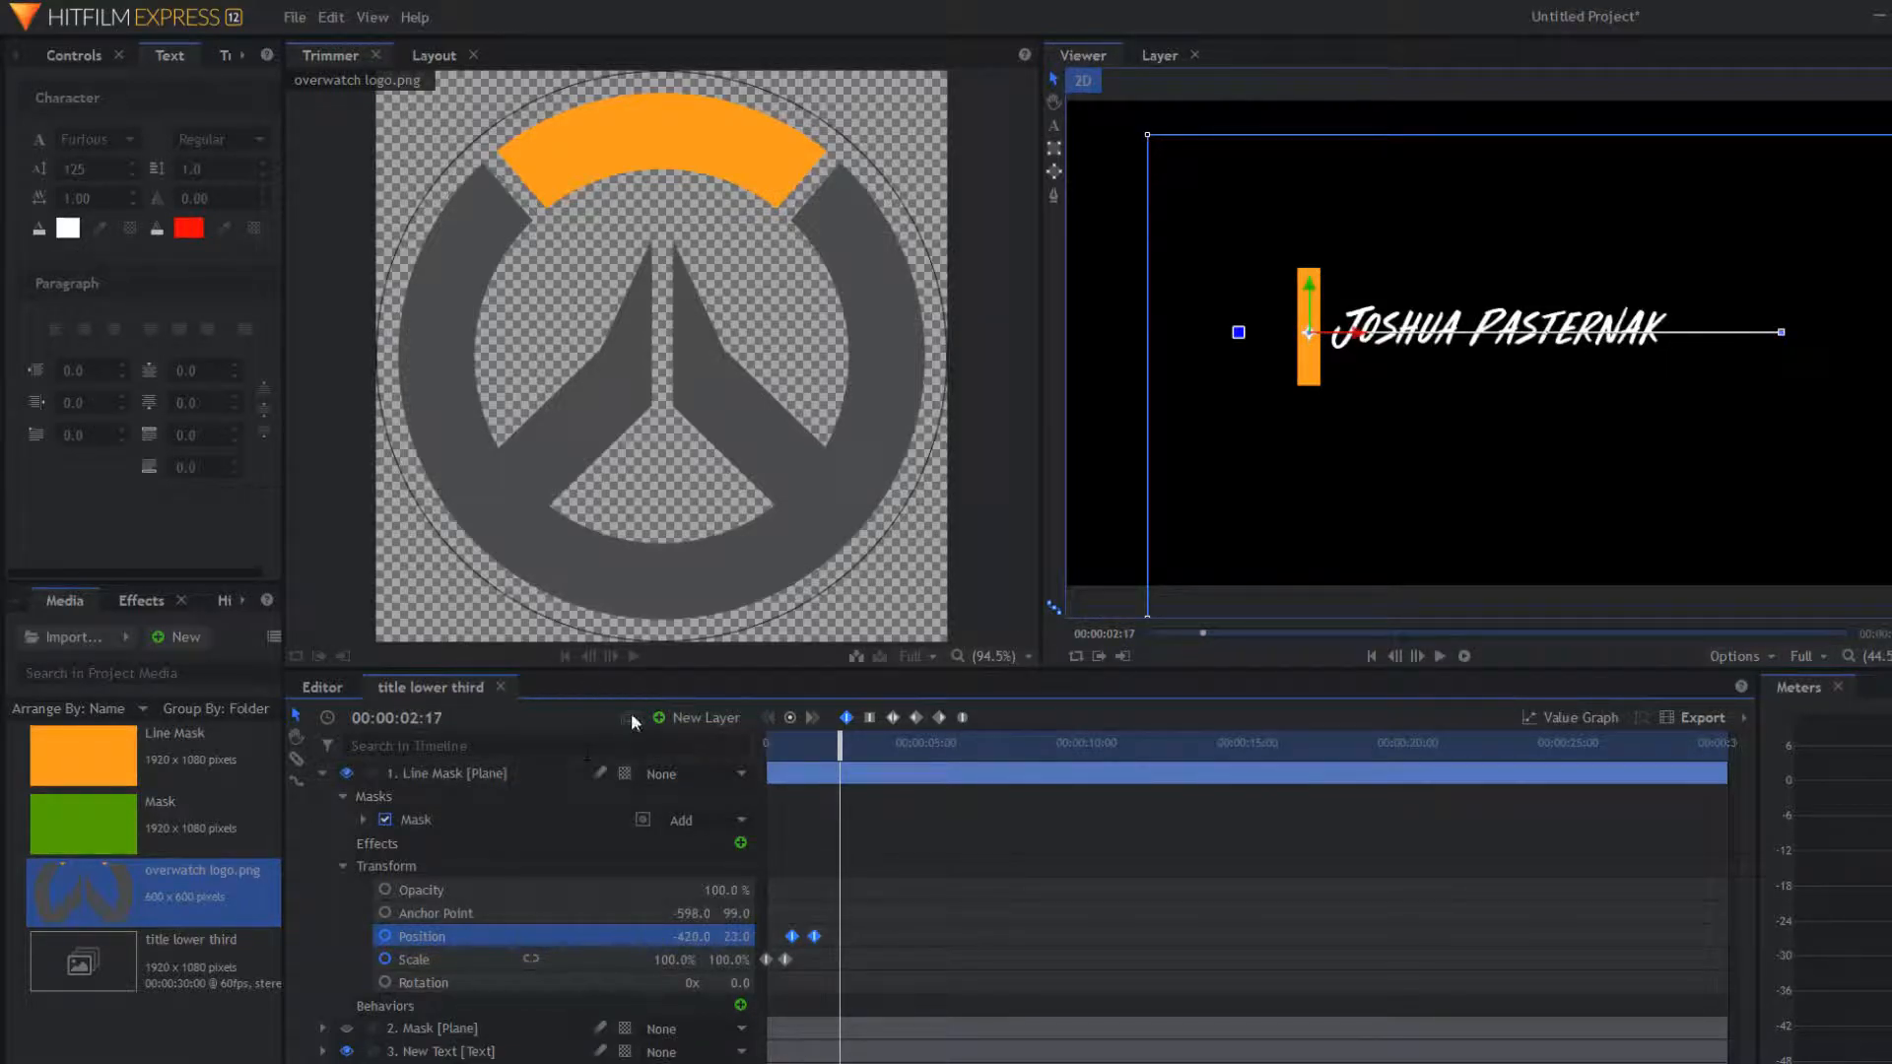
{"action": "left_click_drag", "start_coordinate": [839, 745], "coordinate": [682, 735]}
{"action": "key", "text": "space"}
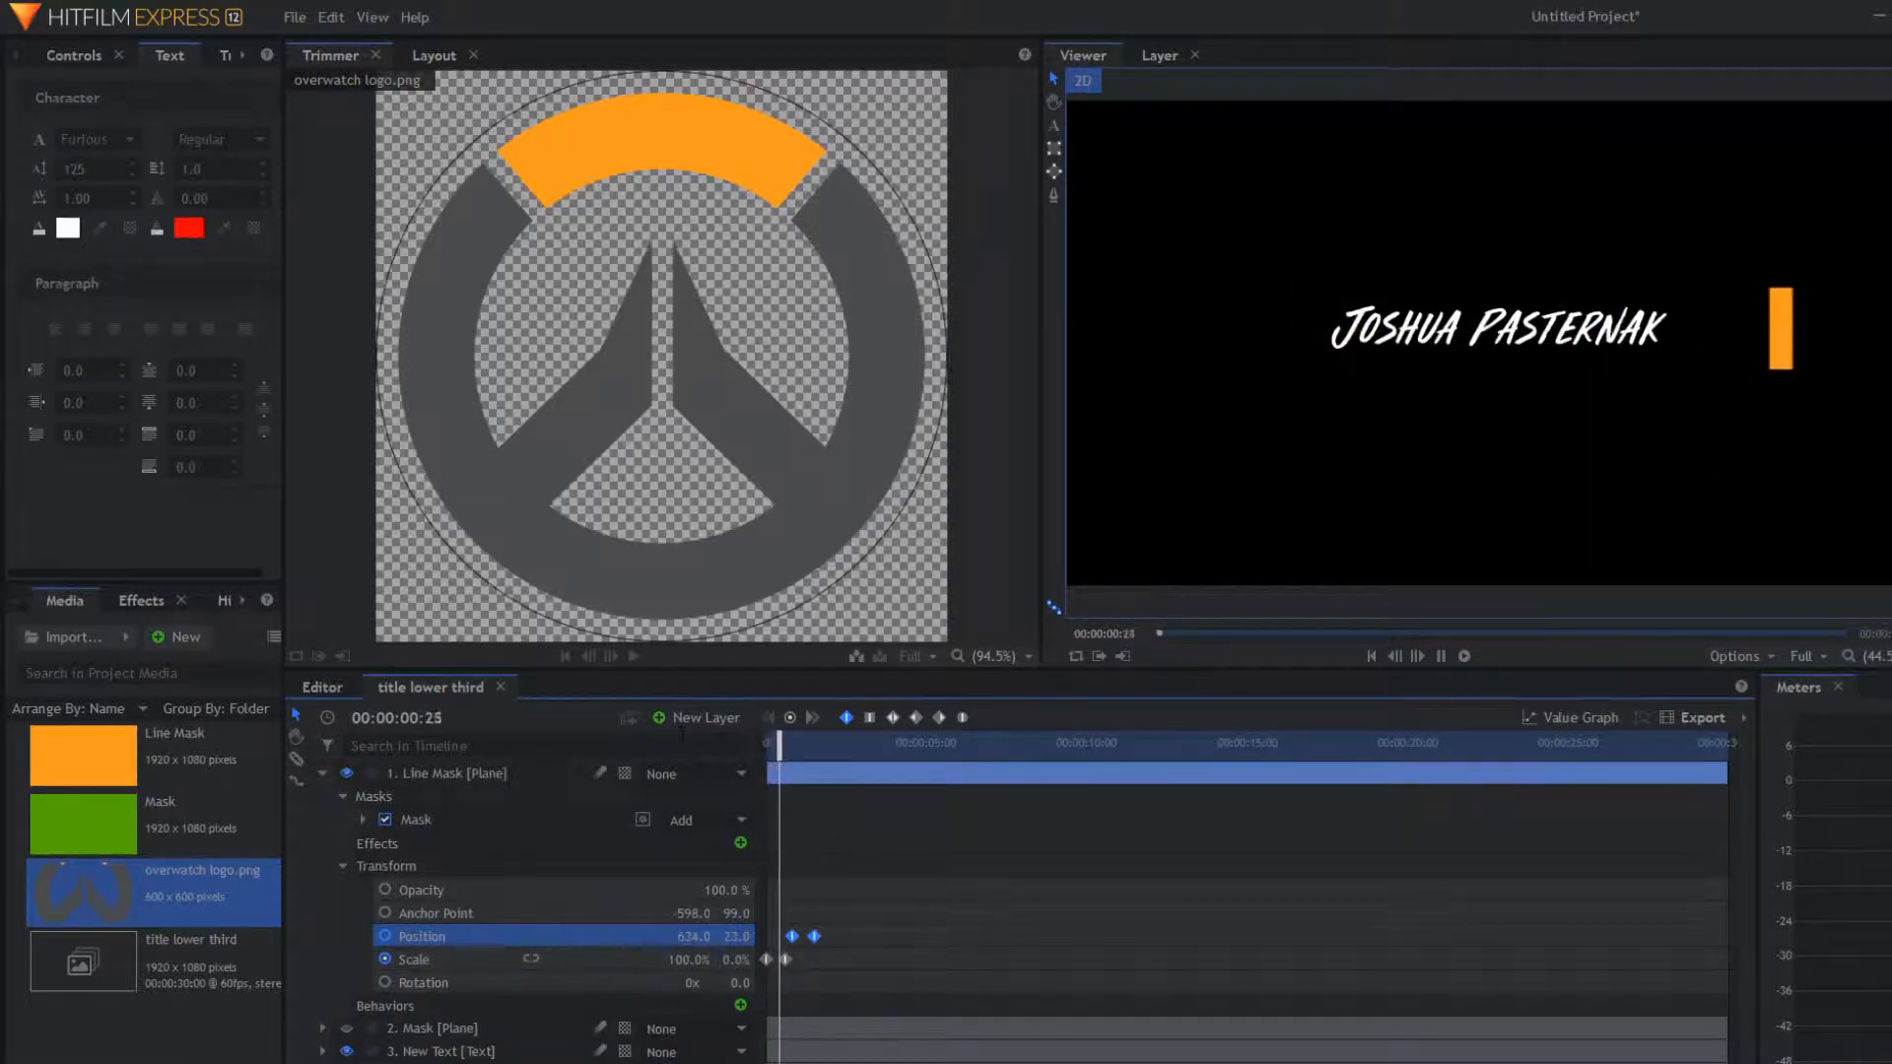
{"action": "key", "text": "space"}
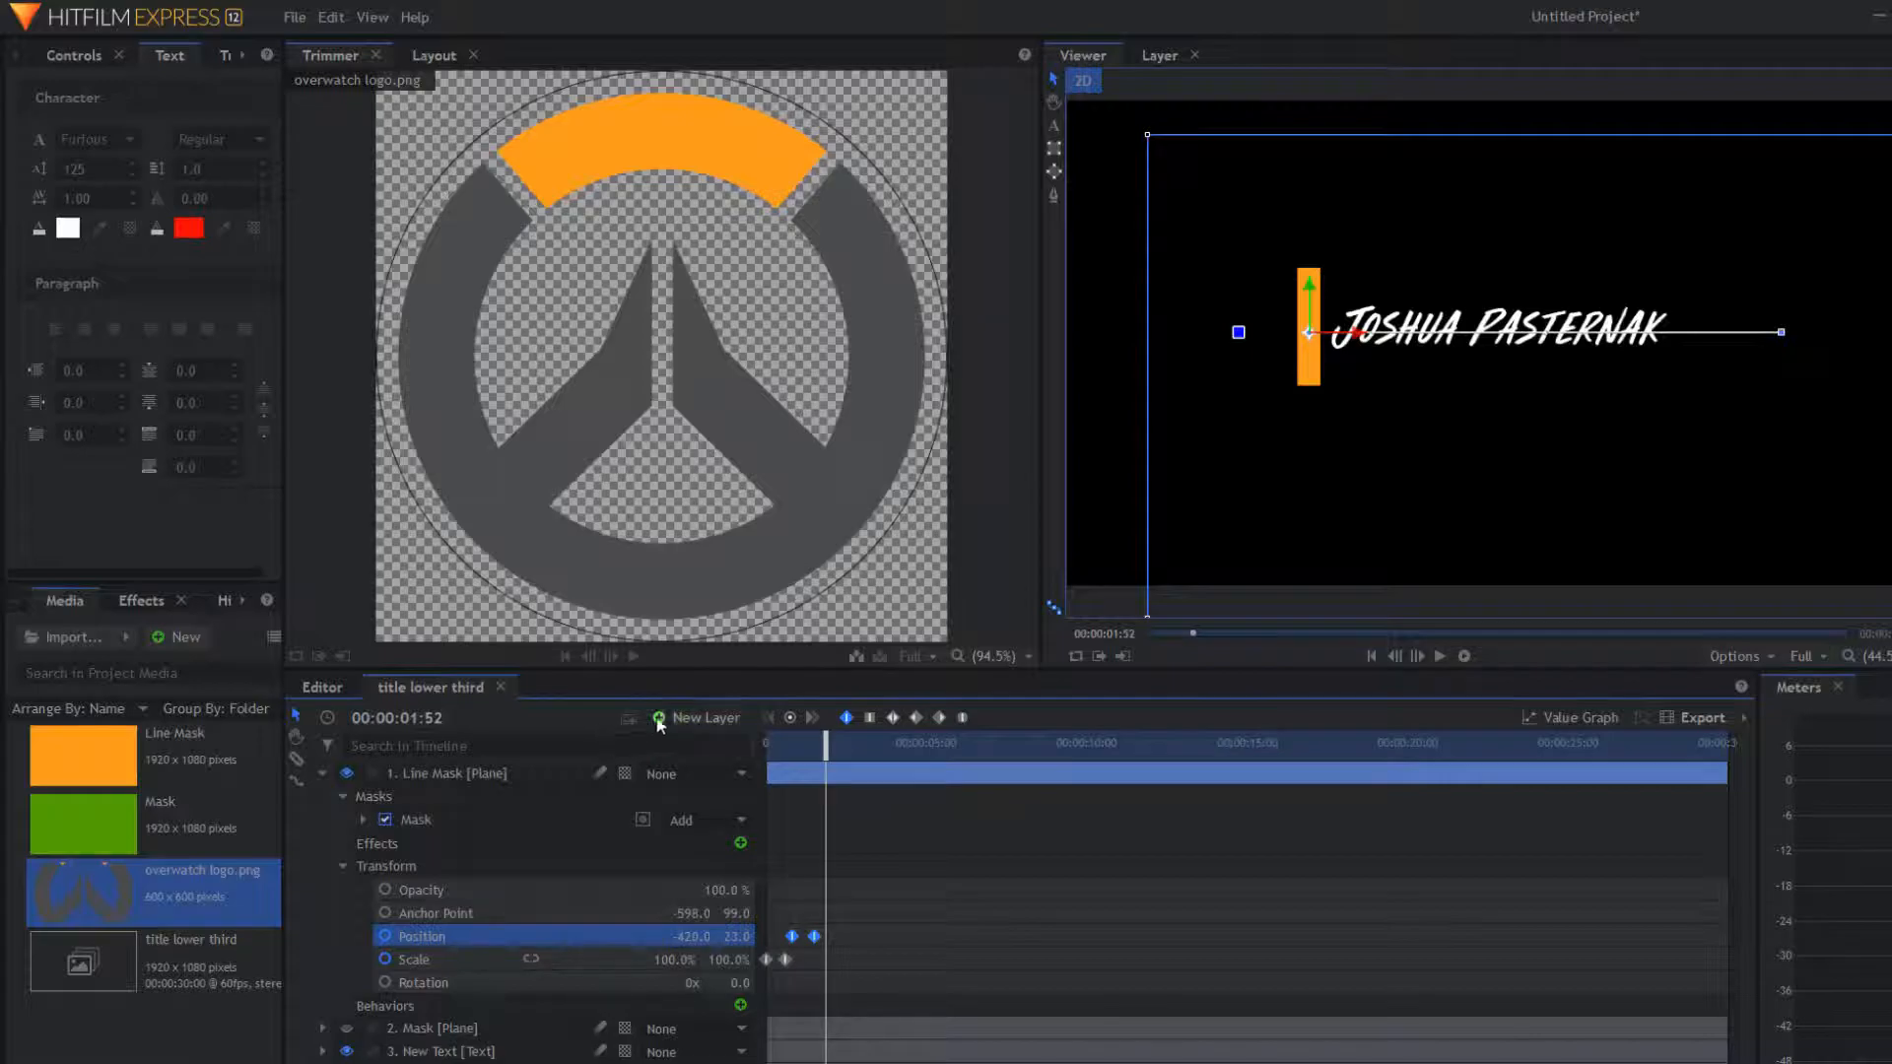
Step: Show the green Mask plane, move it above Line Mask, and set Position X to 564
{"action": "left_click", "coordinate": [315, 773]}
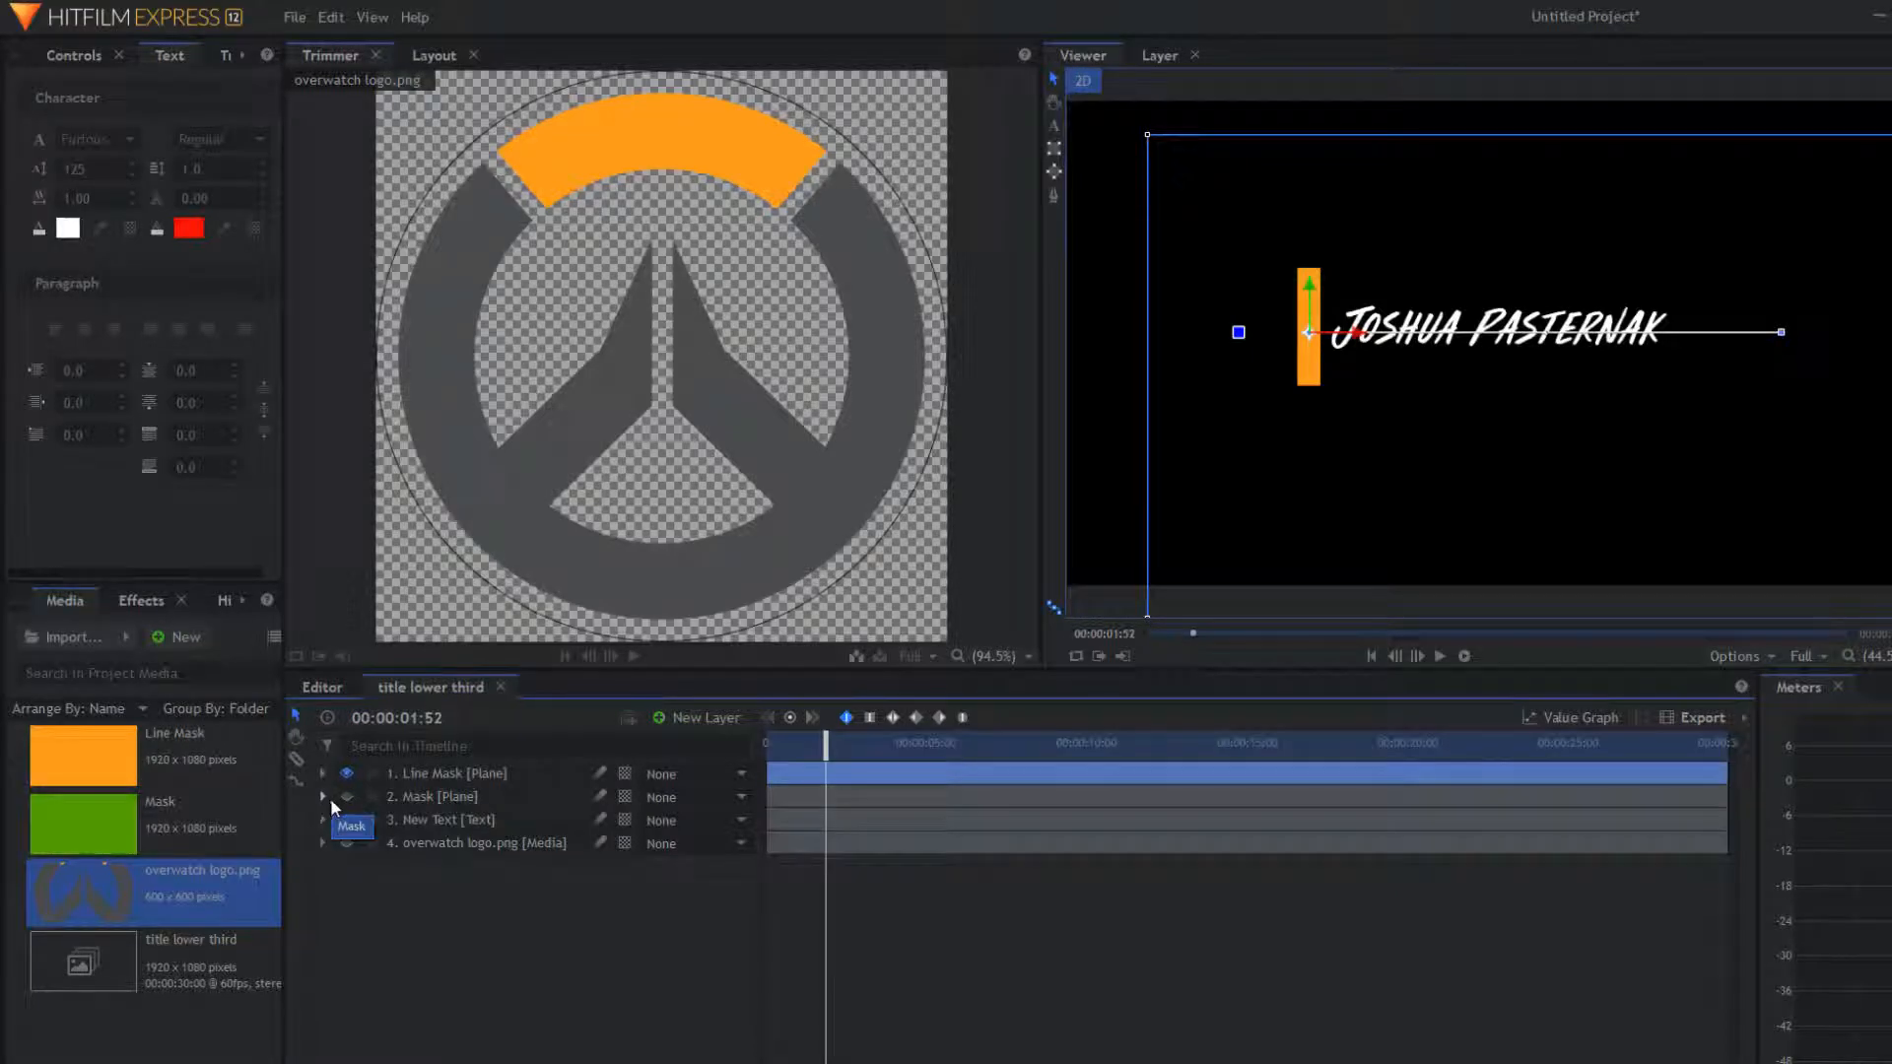
{"action": "left_click", "coordinate": [346, 795]}
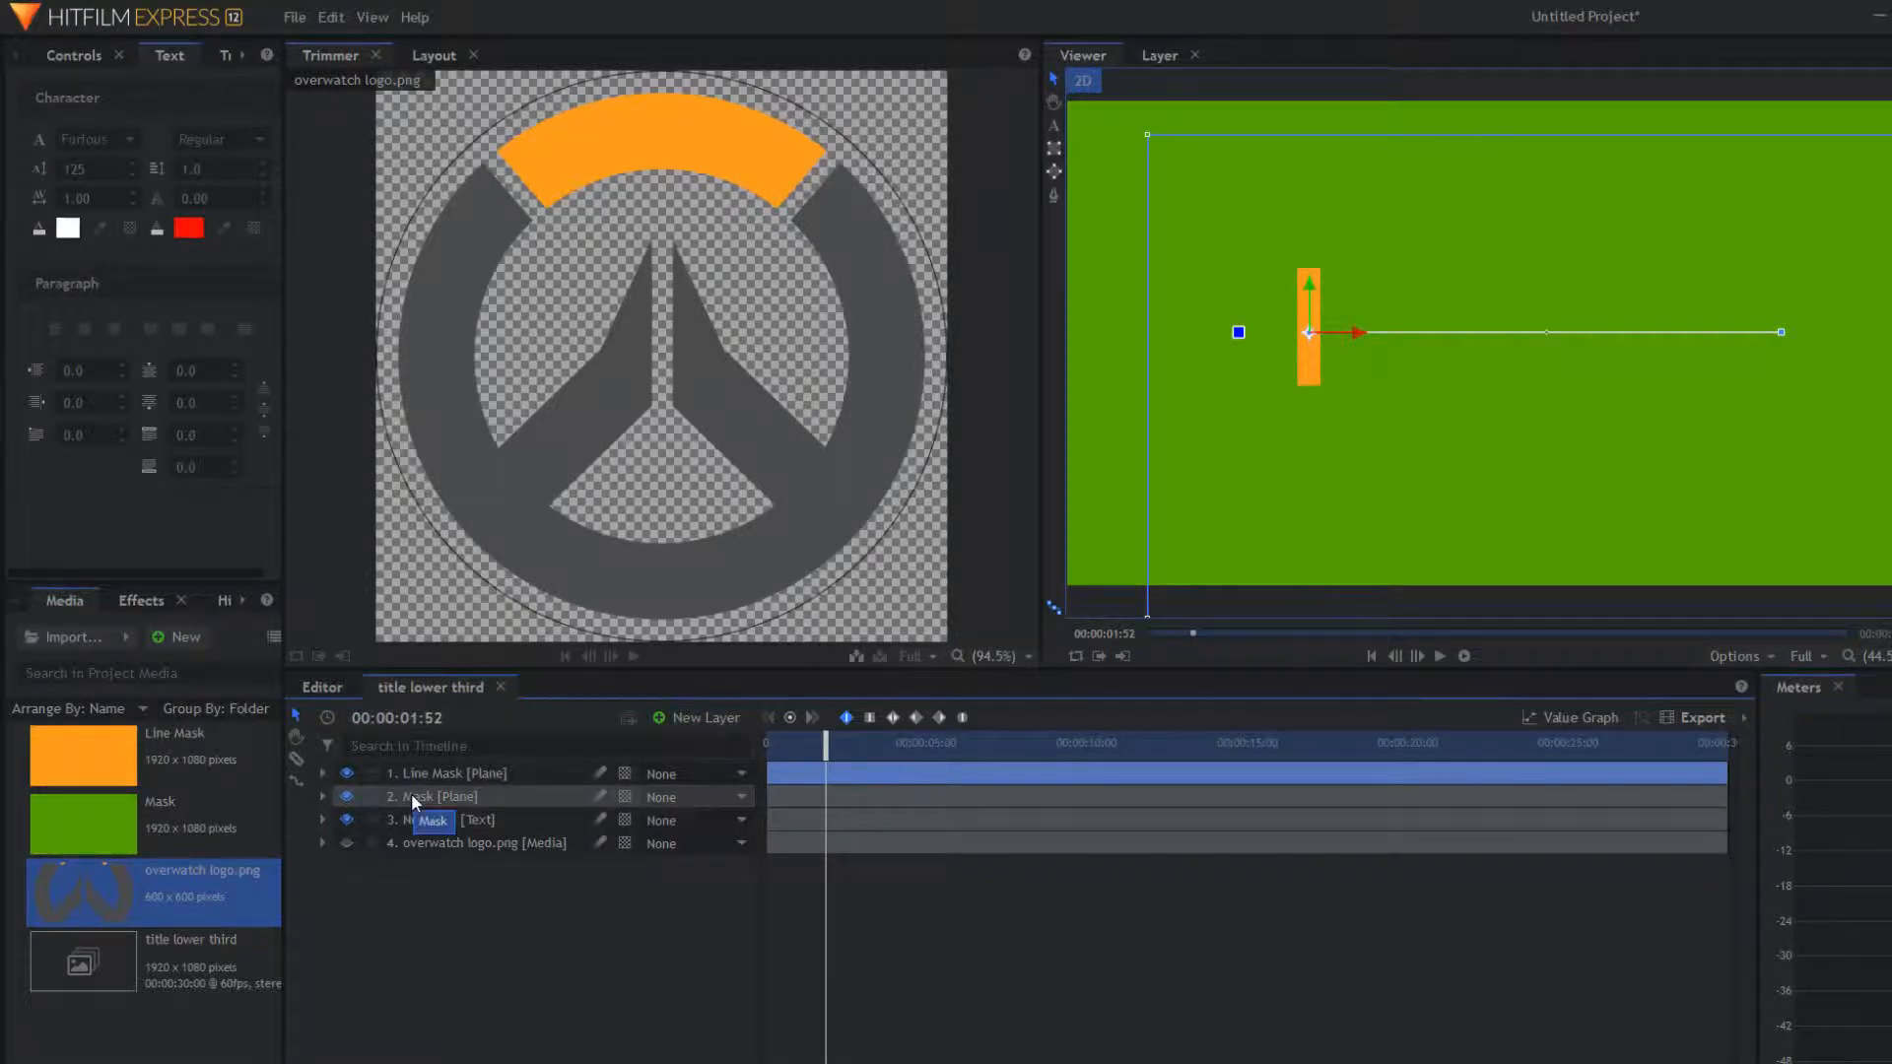
{"action": "left_click", "coordinate": [322, 796]}
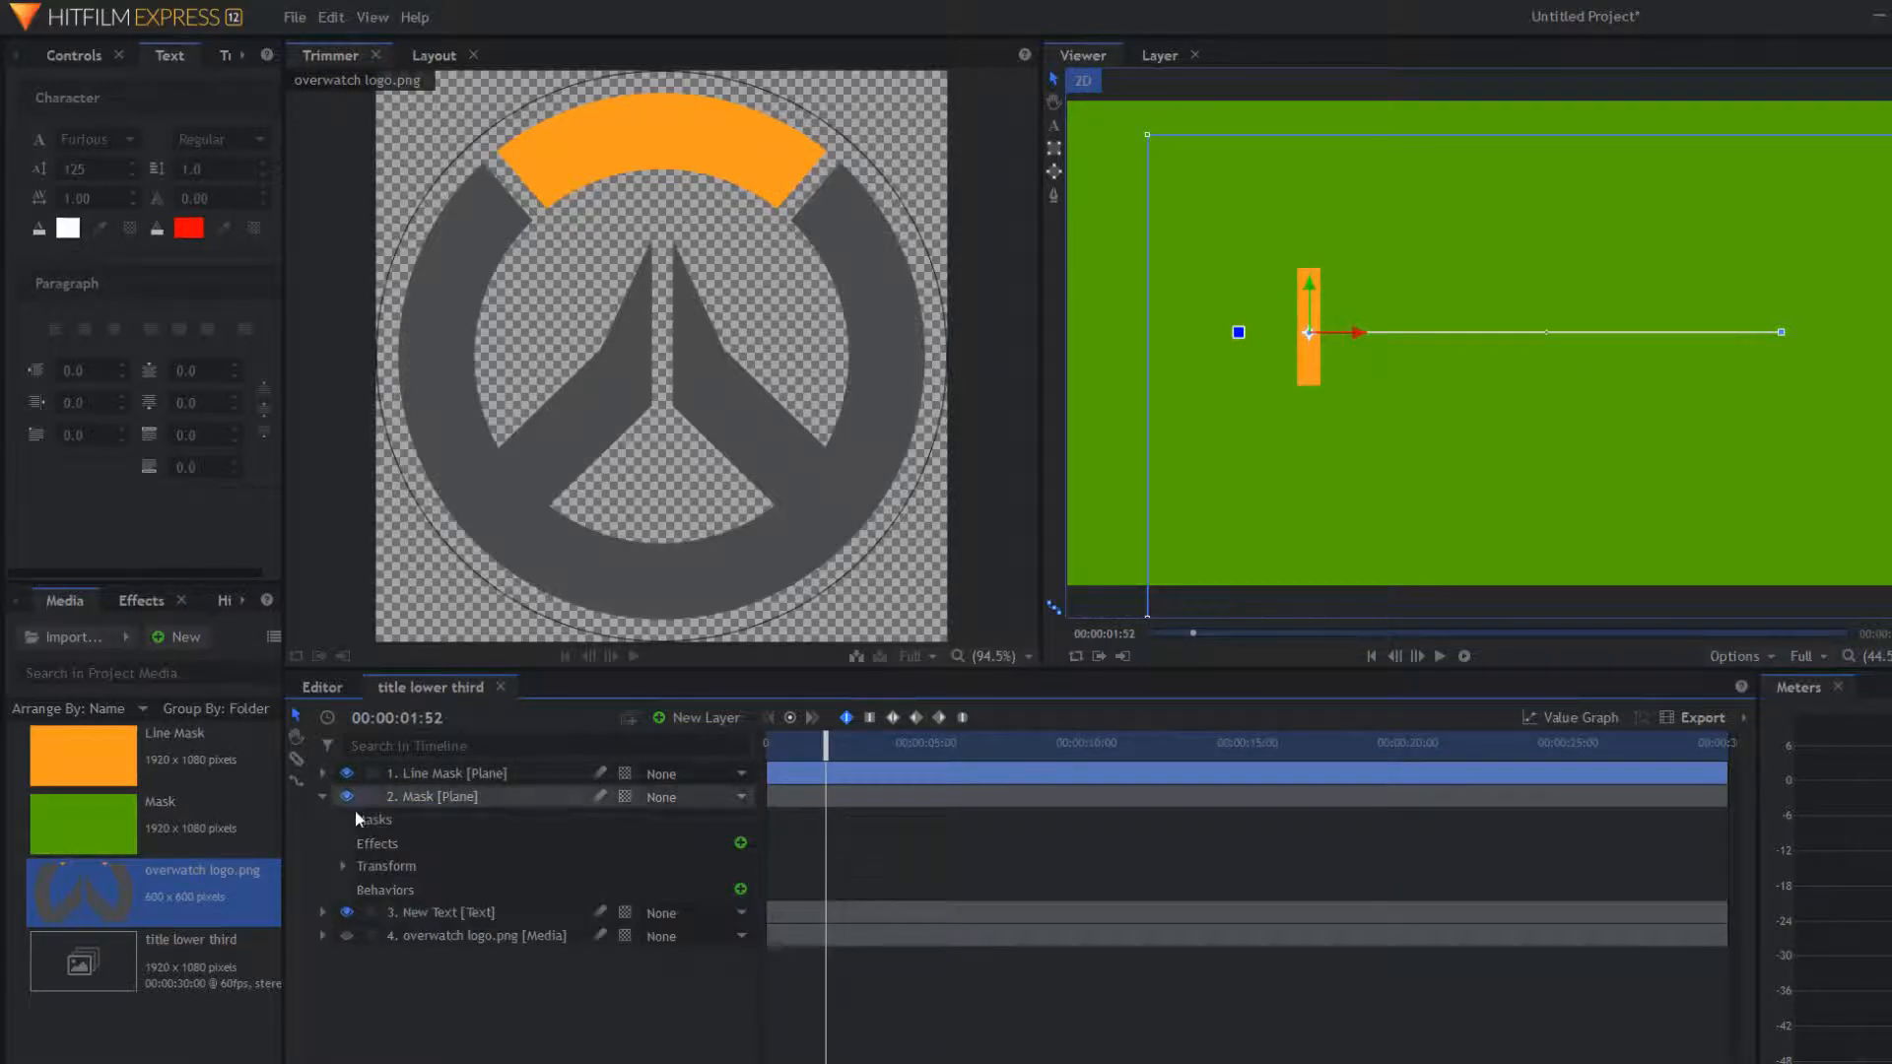
{"action": "left_click_drag", "start_coordinate": [404, 798], "coordinate": [398, 761]}
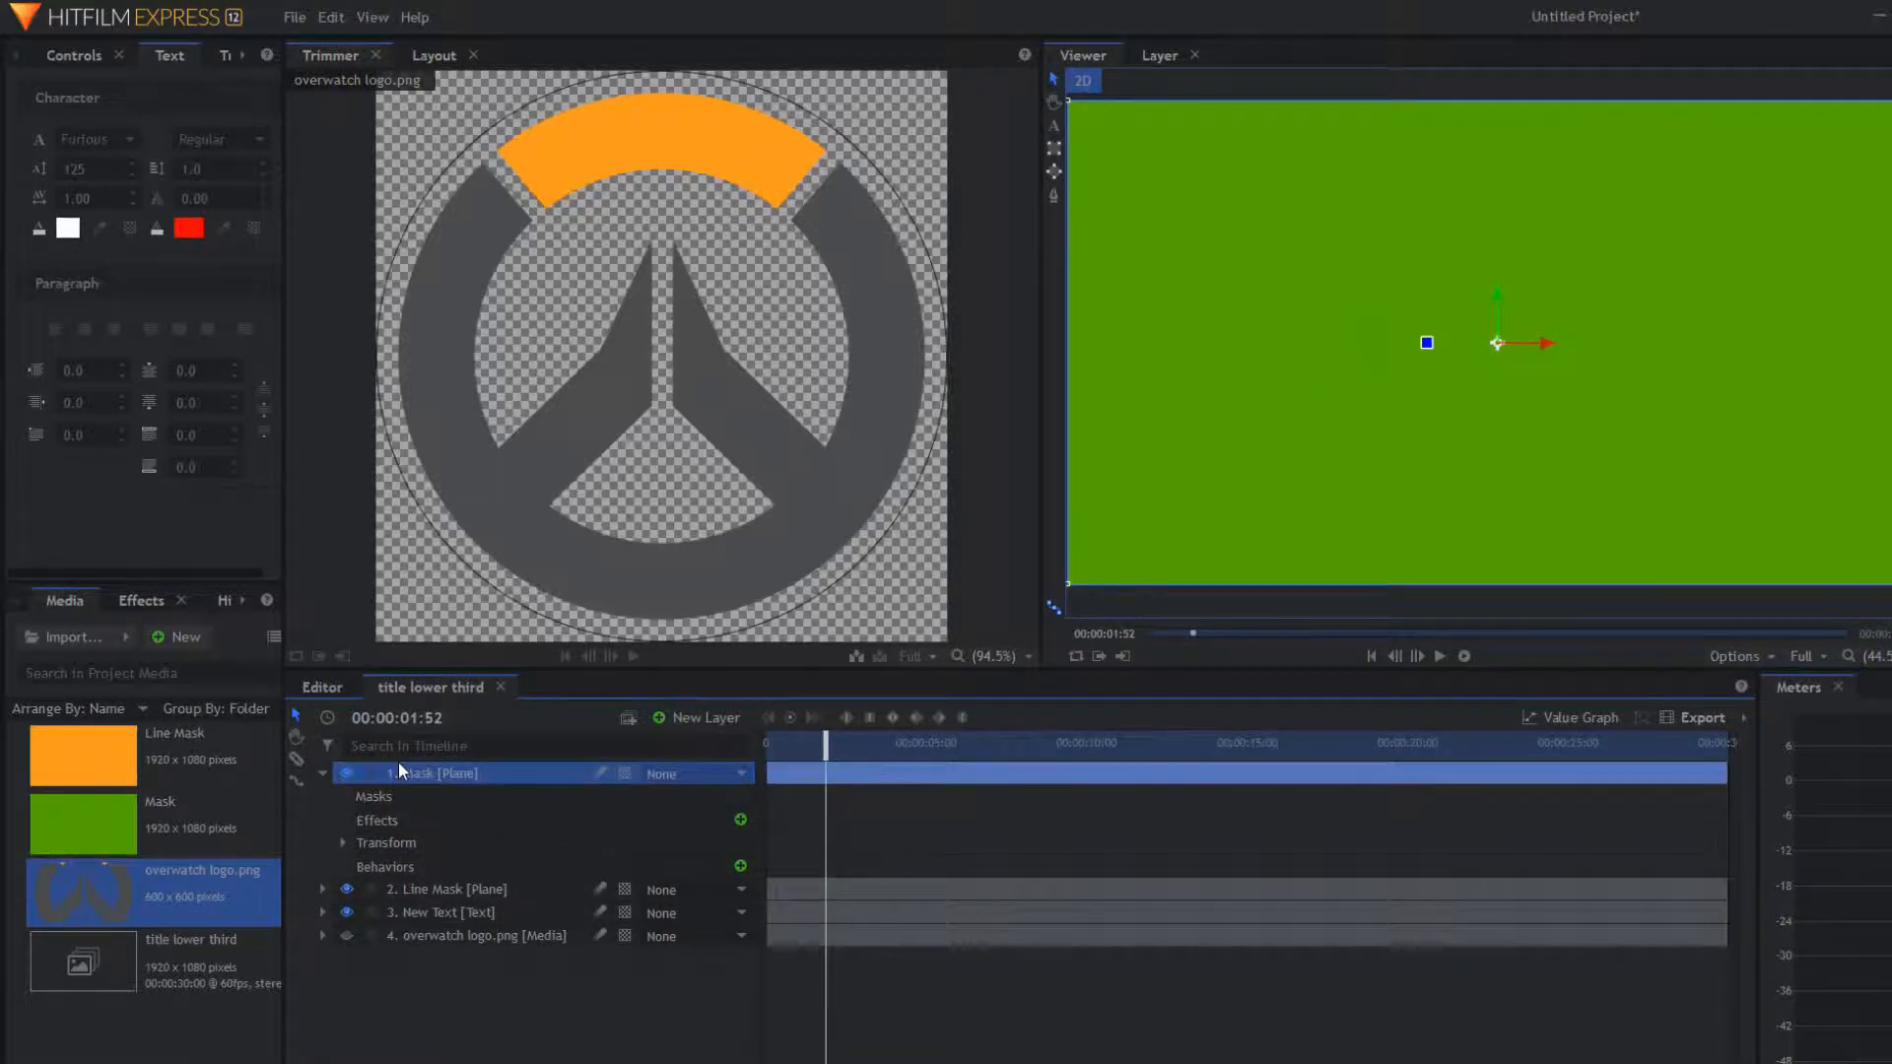
{"action": "left_click", "coordinate": [341, 843]}
{"action": "left_click_drag", "start_coordinate": [708, 913], "coordinate": [775, 913]}
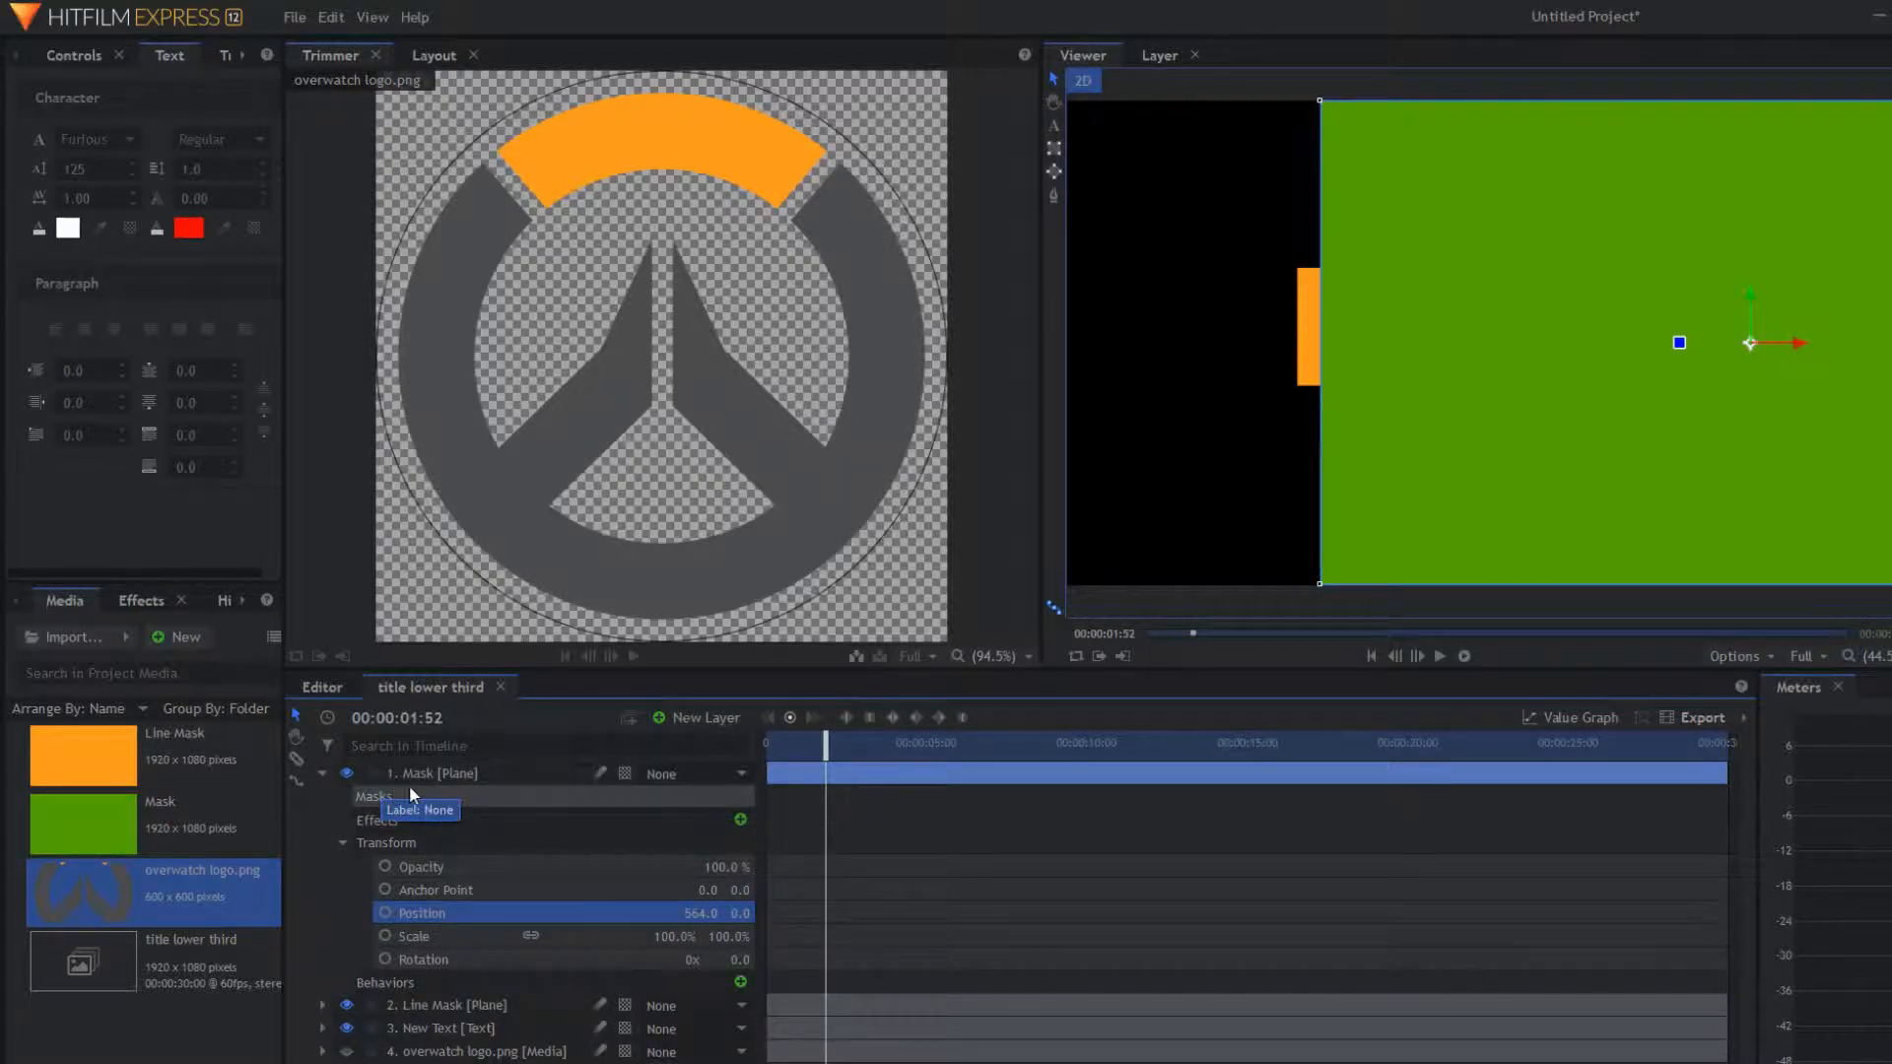
Step: Set the Mask layer's track matte to 2. Line Mask
{"action": "left_click", "coordinate": [668, 773]}
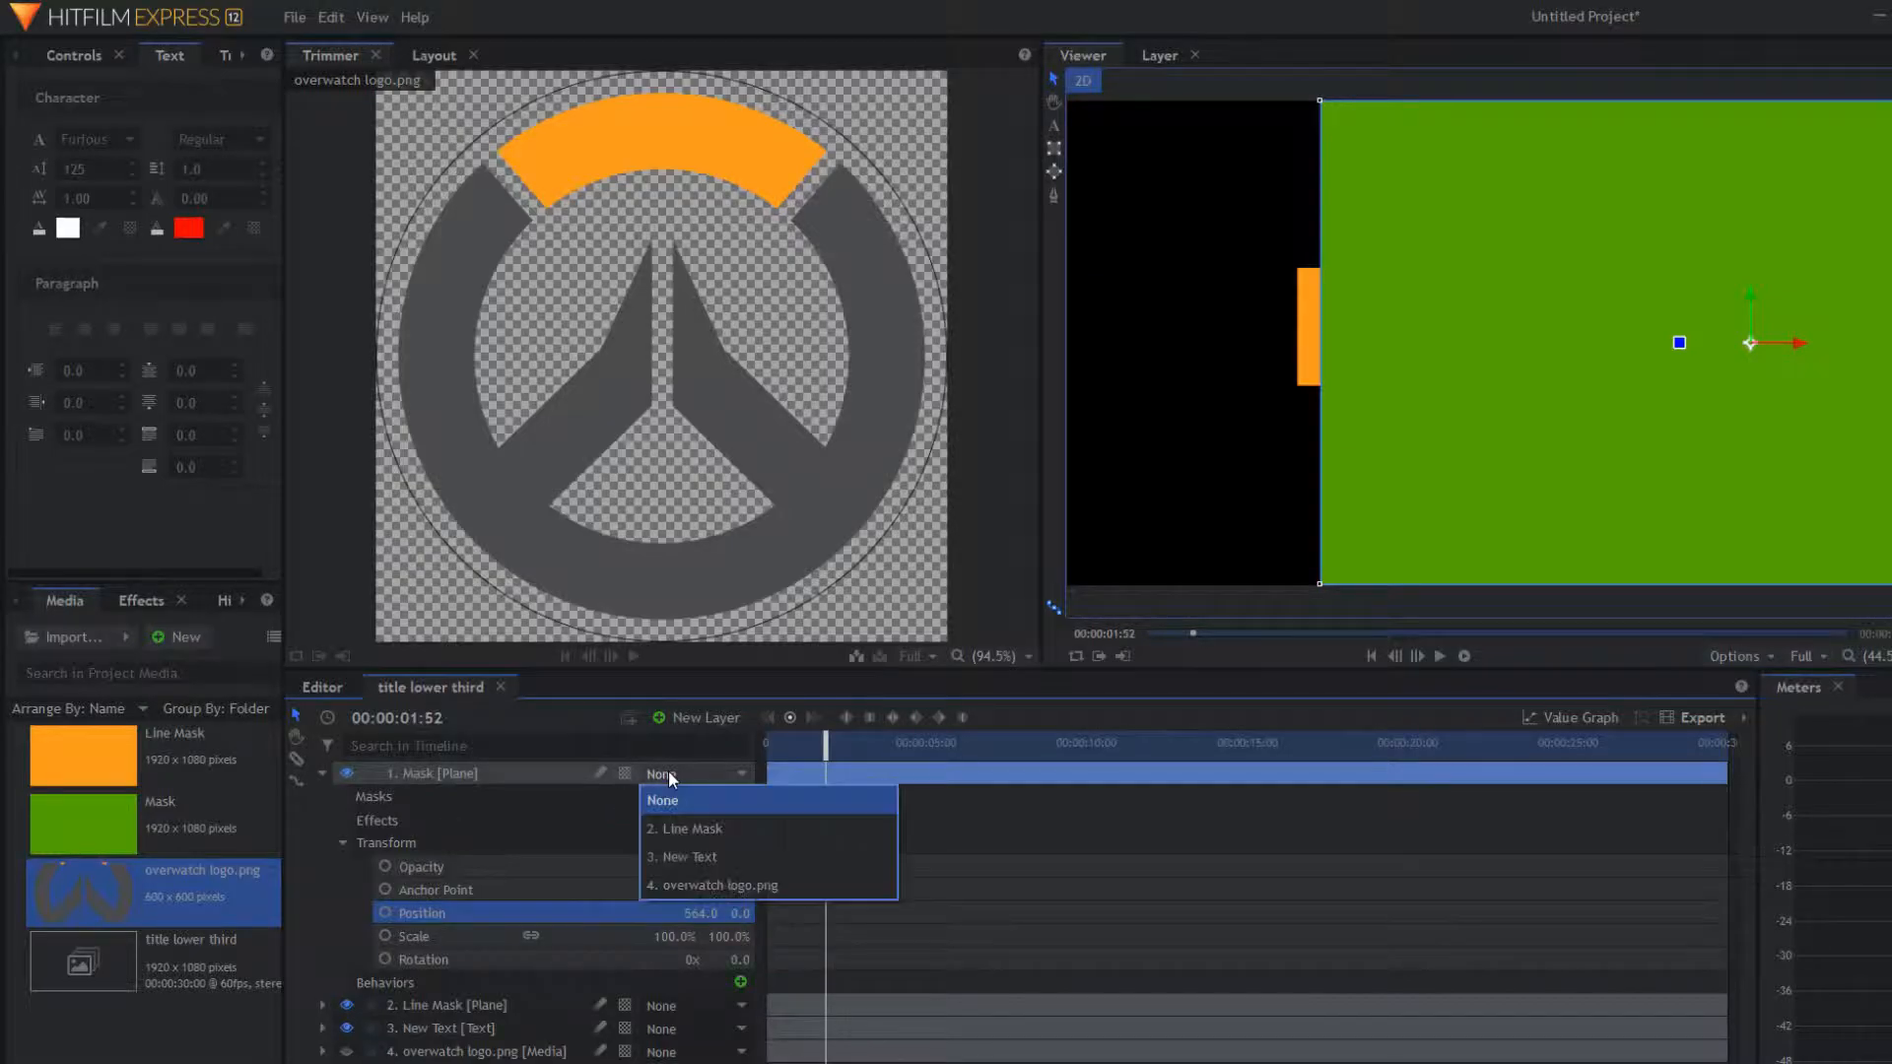
{"action": "left_click", "coordinate": [755, 826]}
{"action": "left_click", "coordinate": [323, 772]}
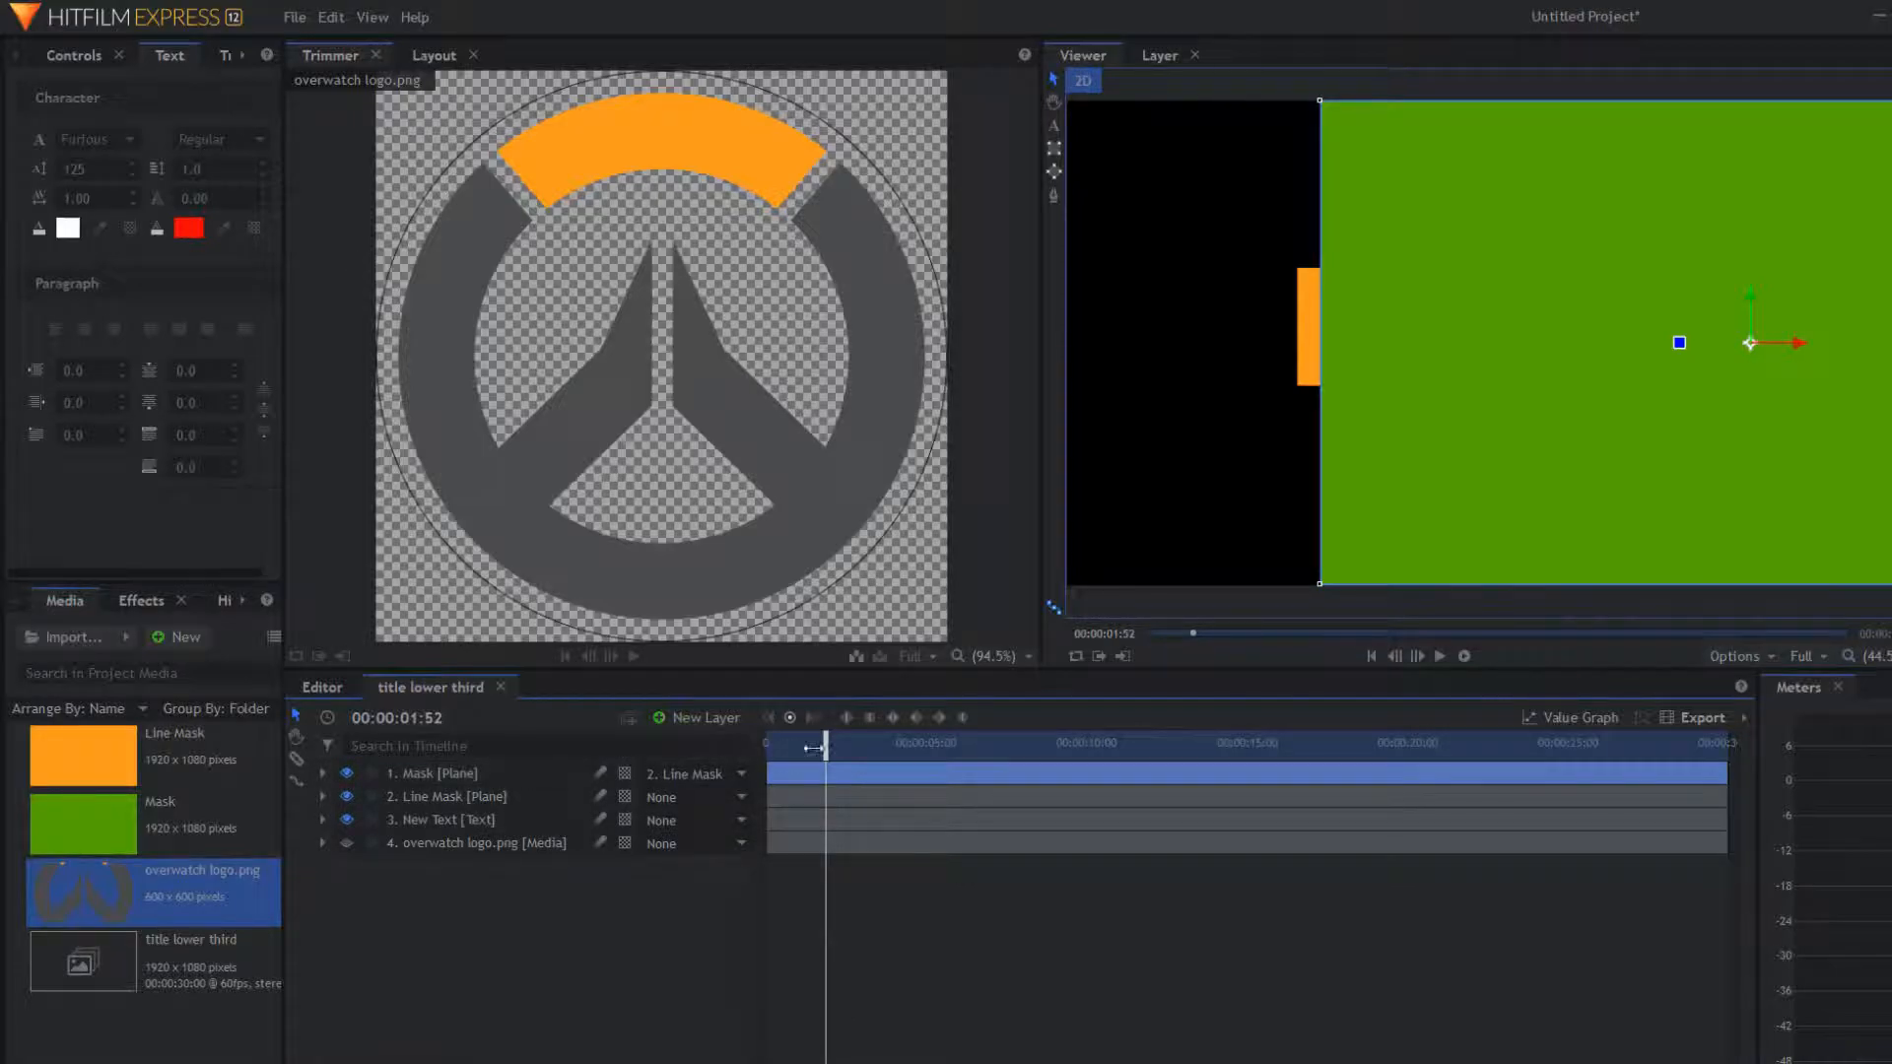
{"action": "left_click", "coordinate": [769, 743]}
Step: Find 'set' in Effects and apply Set Matte to the New Text layer: source 1. Mask, Alpha, Subtract
{"action": "key", "text": "space"}
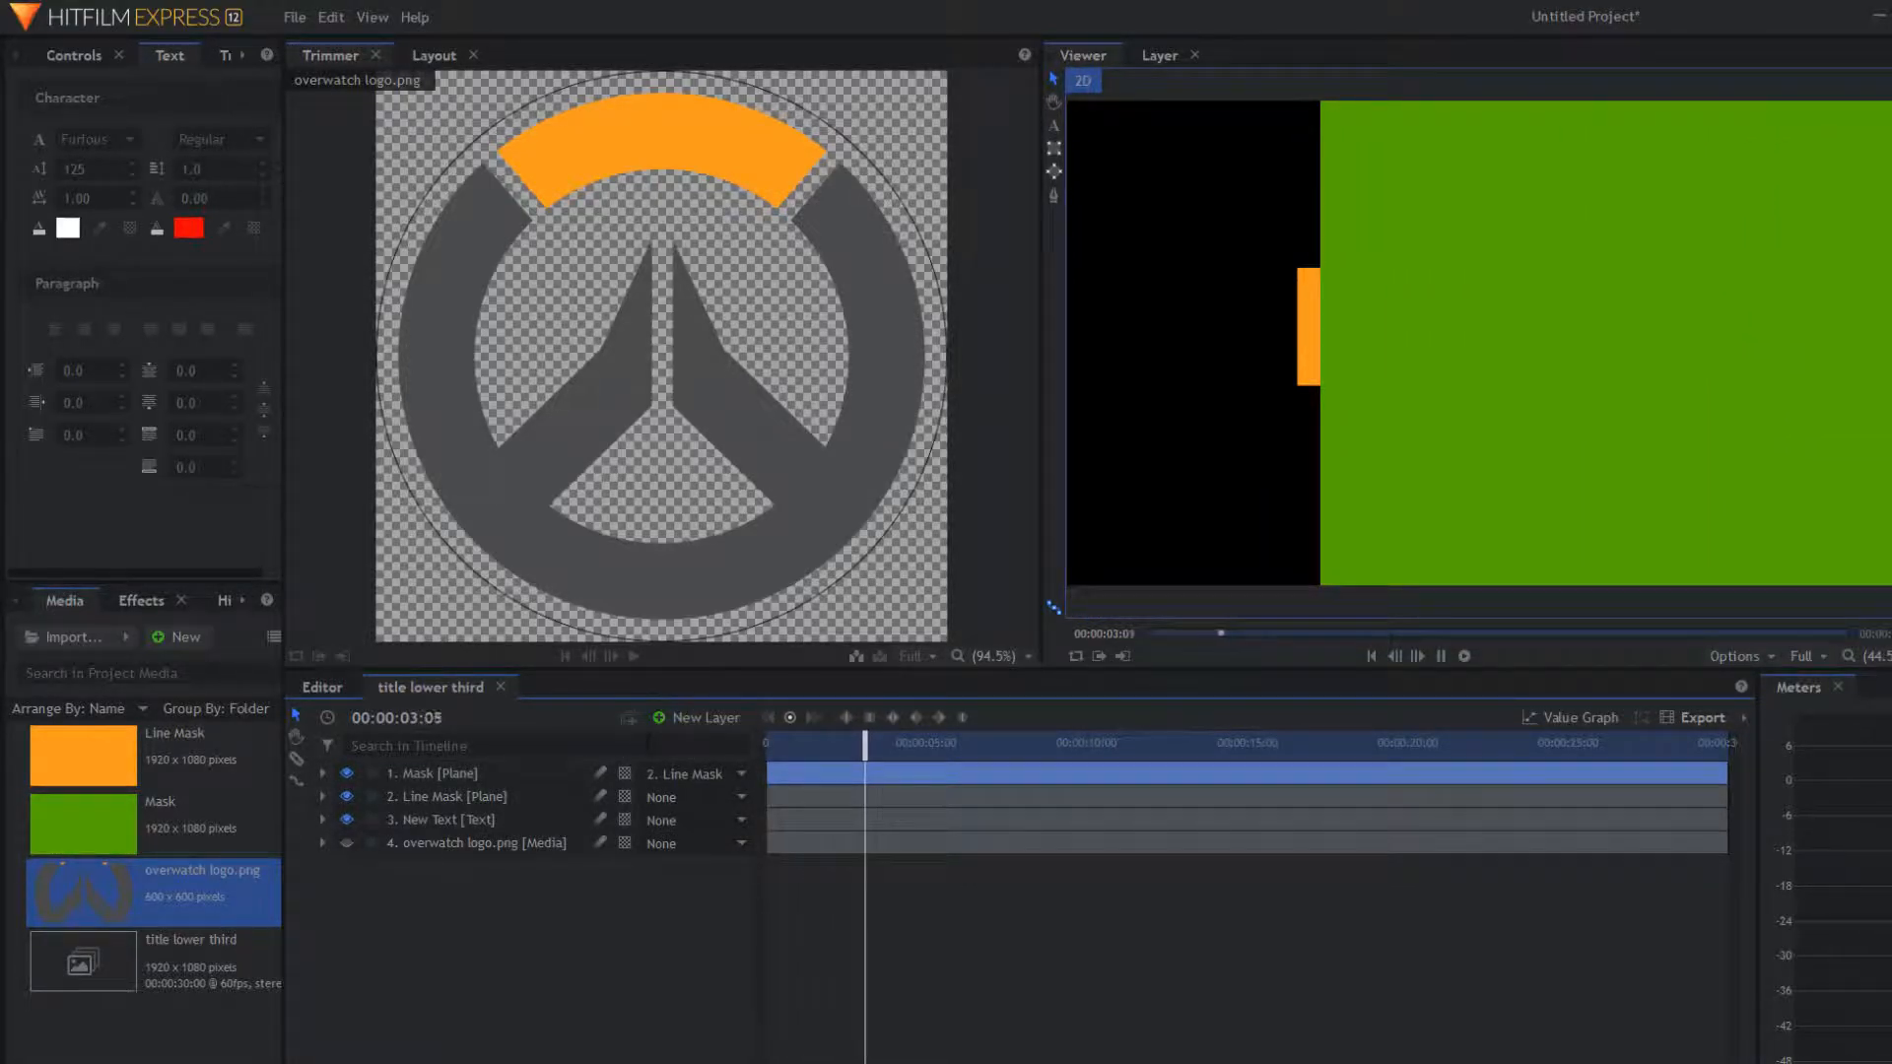
{"action": "left_click", "coordinate": [398, 795]}
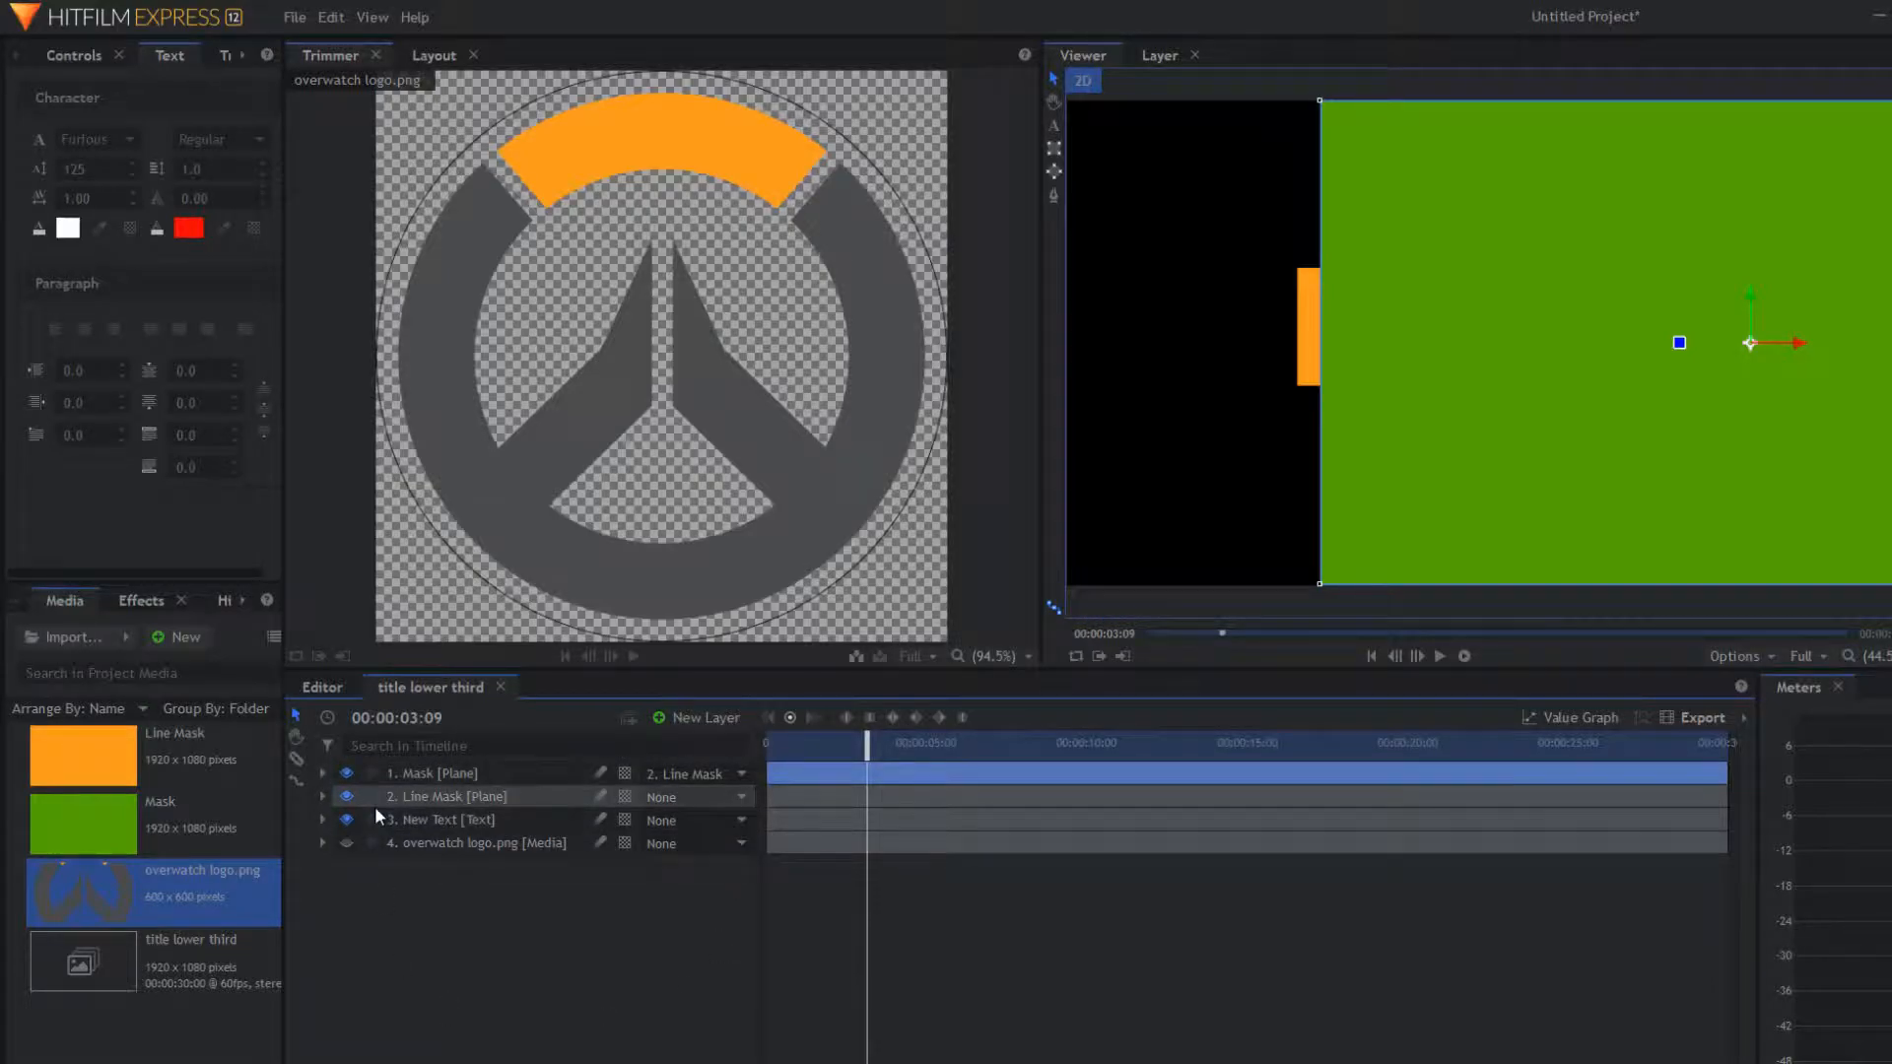
{"action": "left_click", "coordinate": [138, 601]}
{"action": "left_click", "coordinate": [100, 635]}
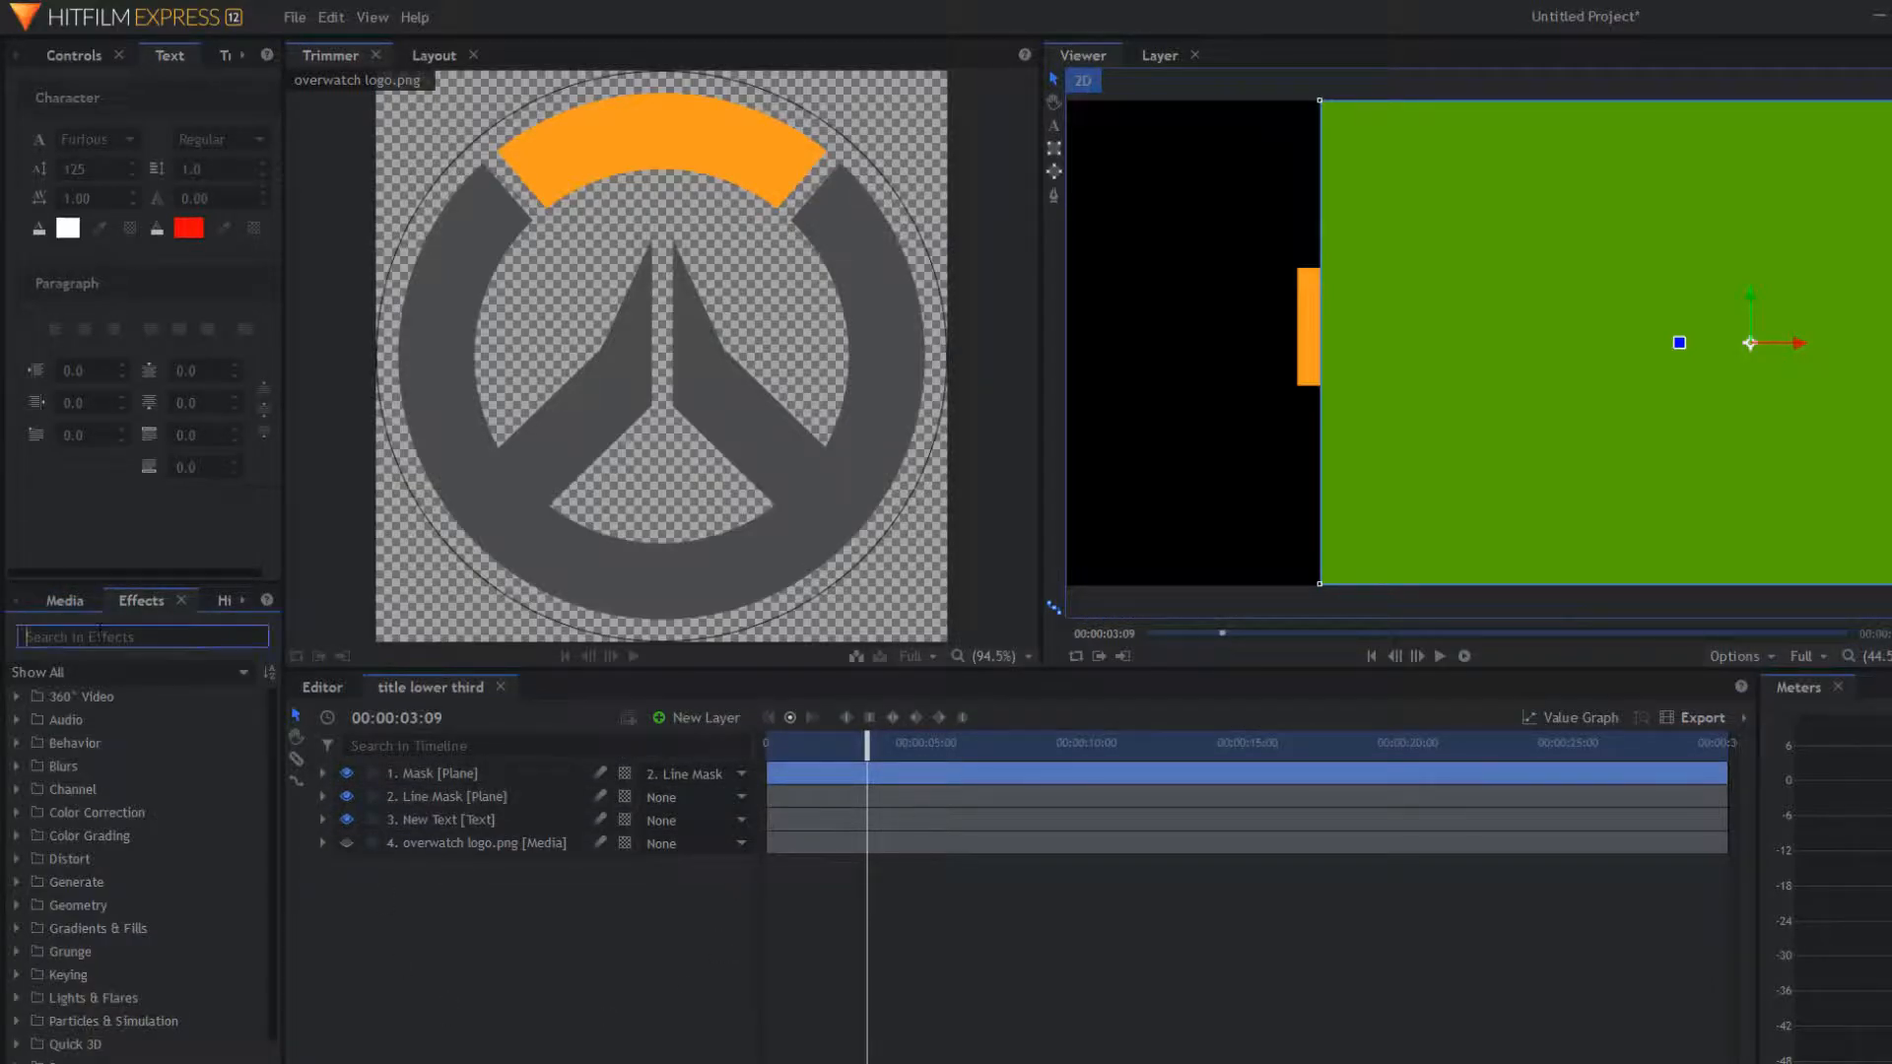
{"action": "type", "text": "set"}
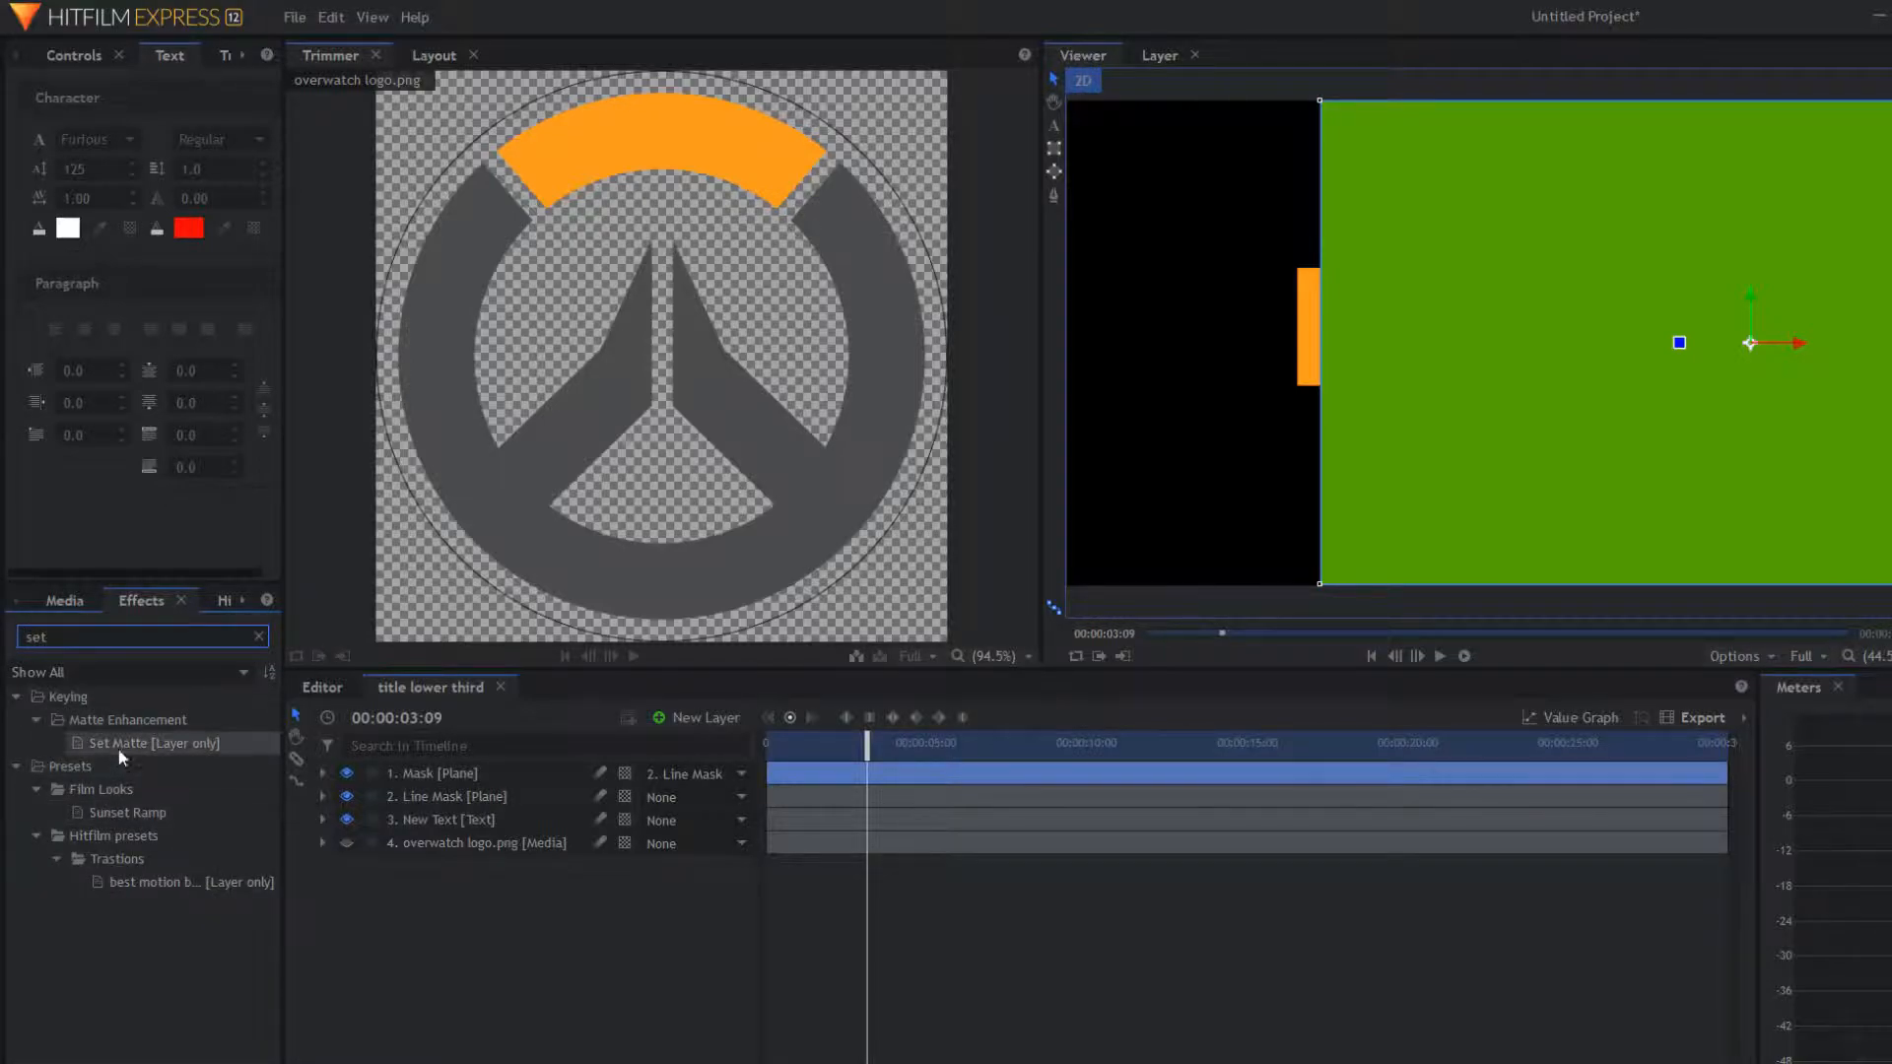
{"action": "left_click_drag", "start_coordinate": [116, 743], "coordinate": [412, 818]}
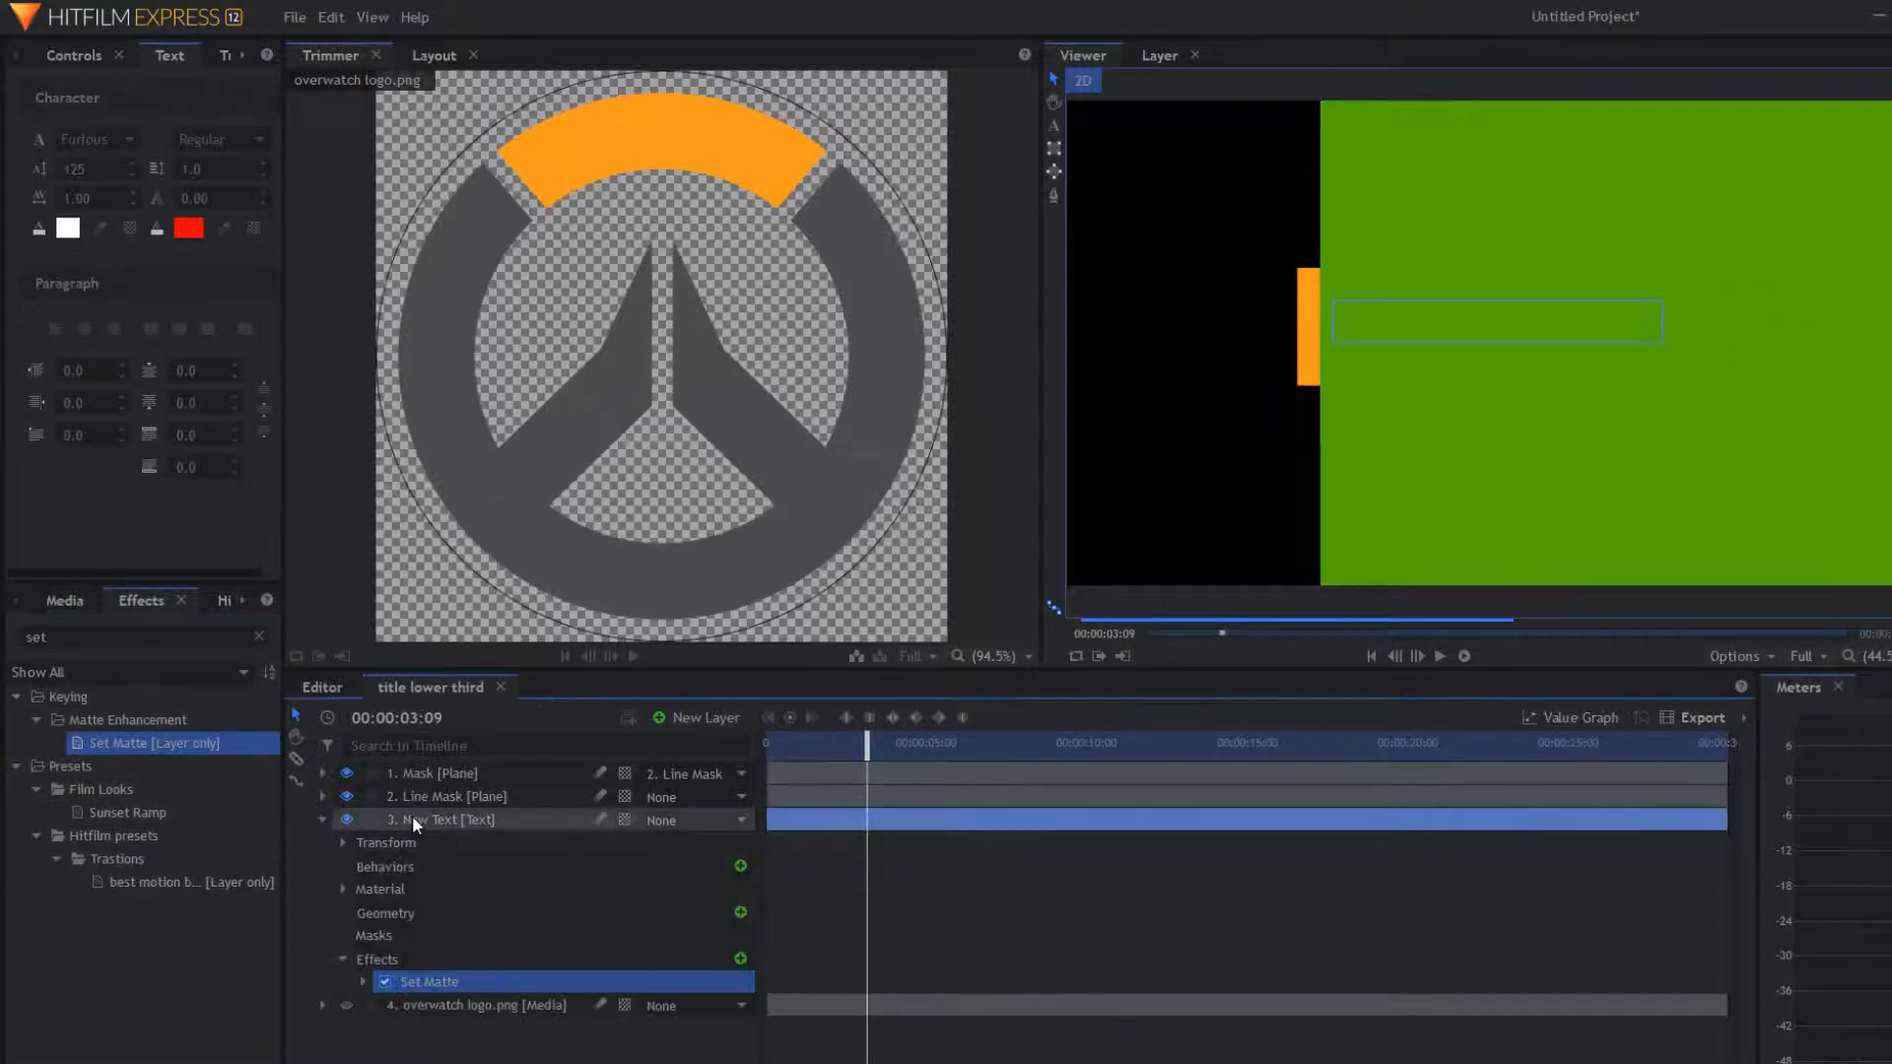
{"action": "left_click", "coordinate": [775, 747]}
{"action": "left_click_drag", "start_coordinate": [773, 762], "coordinate": [758, 757]}
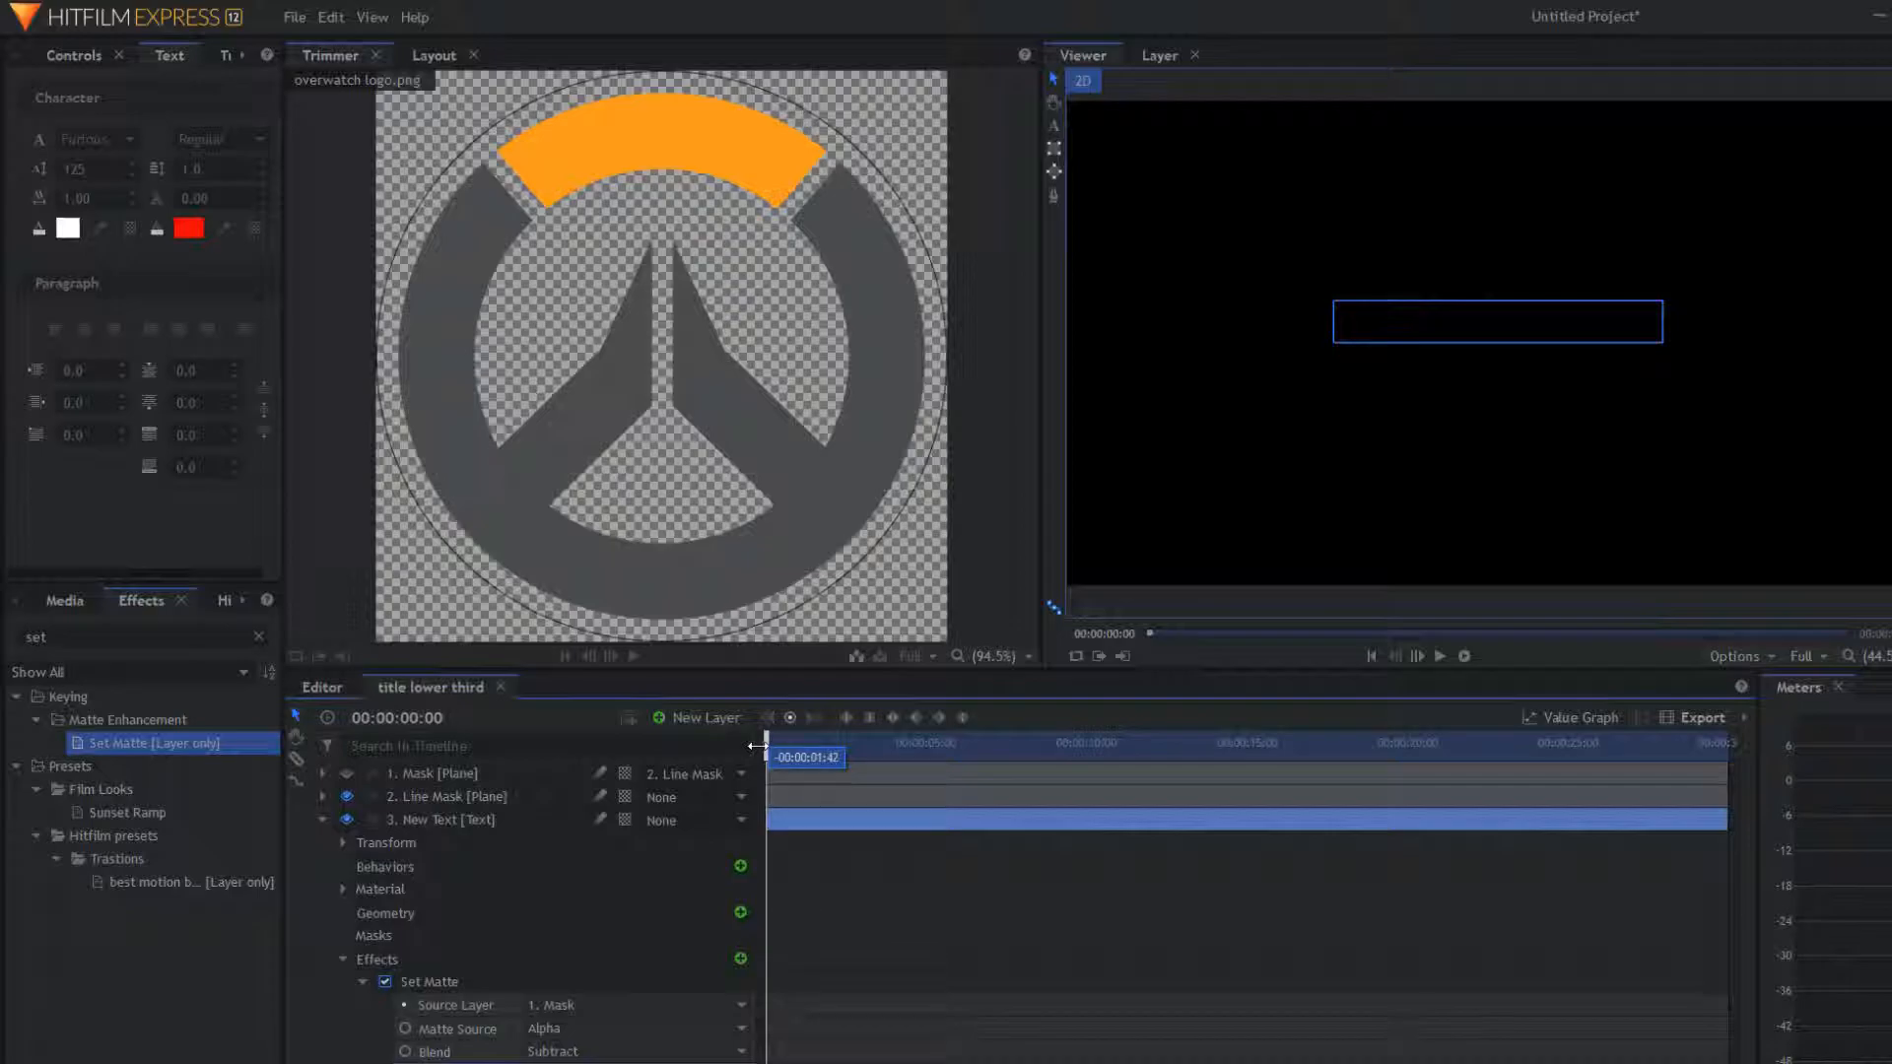
Step: Toggle the Mask layer's visibility and scrub to confirm the name reveals behind the orange bar
{"action": "left_click", "coordinate": [347, 774]}
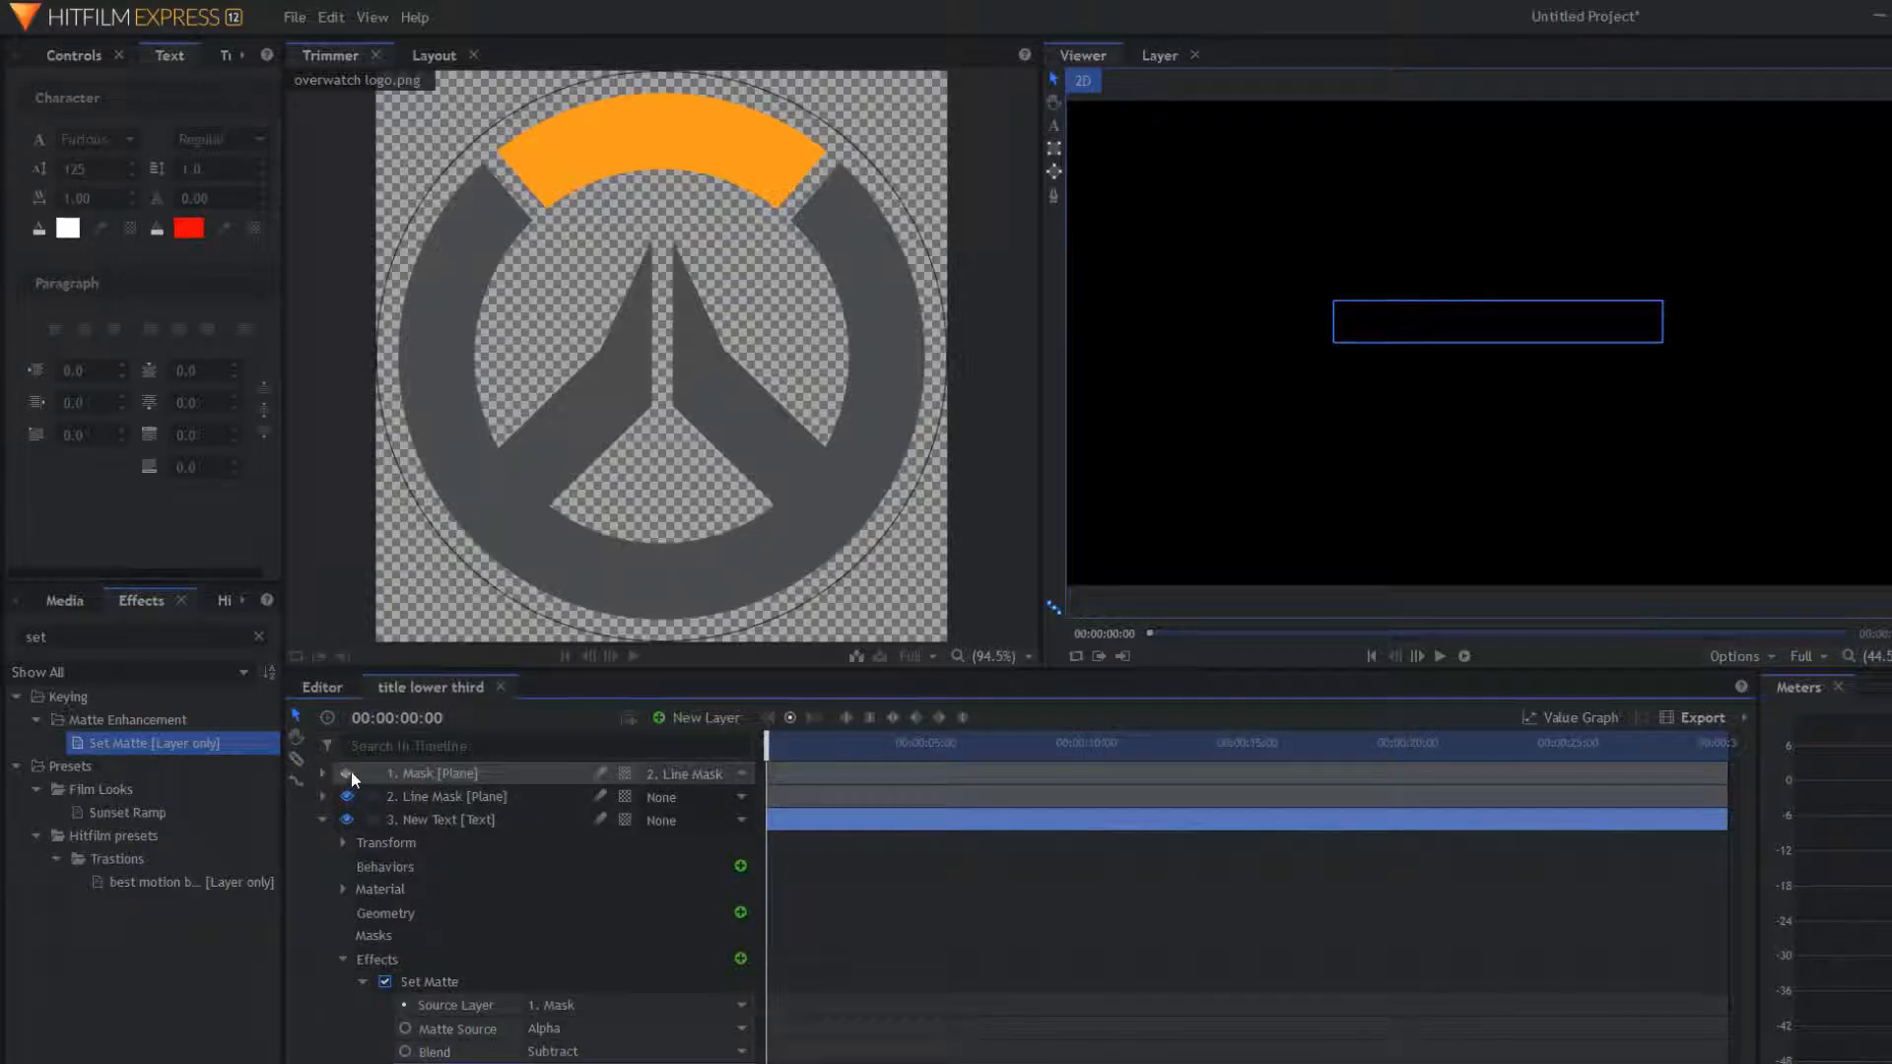
{"action": "left_click_drag", "start_coordinate": [762, 750], "coordinate": [877, 742]}
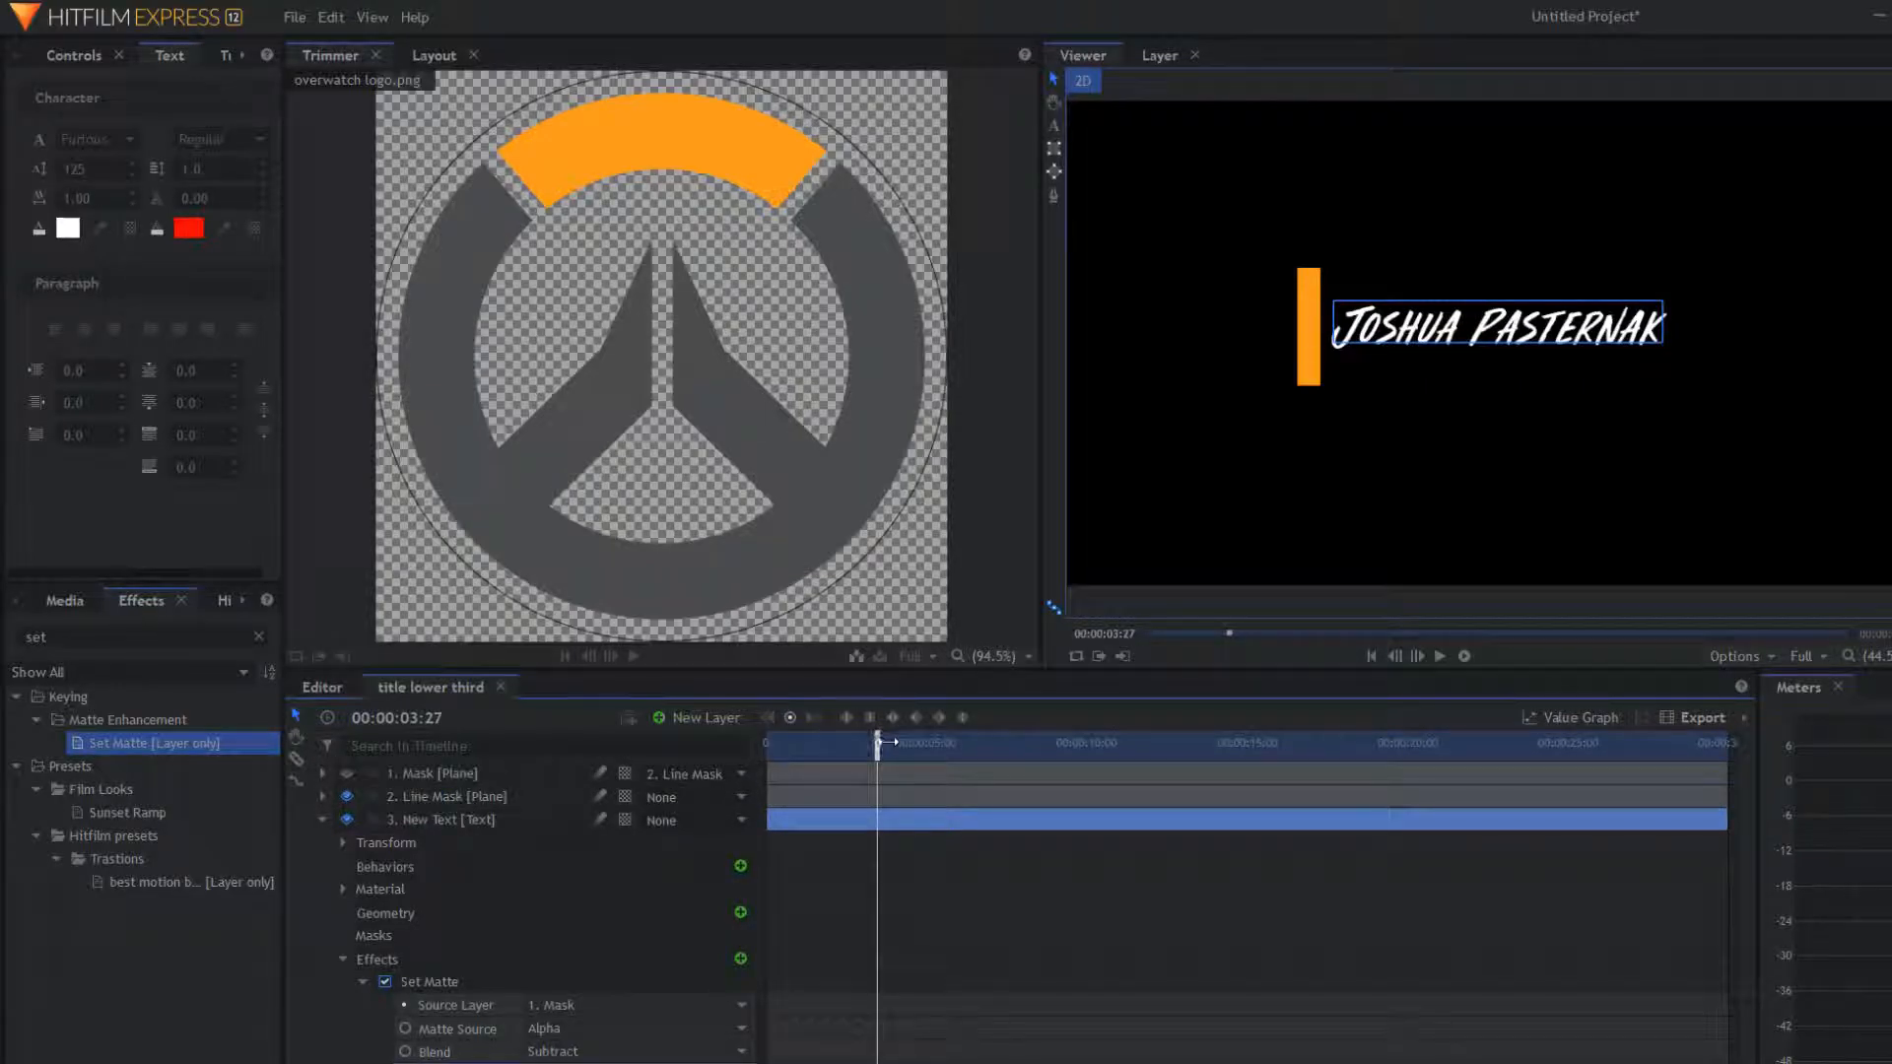
{"action": "left_click_drag", "start_coordinate": [885, 746], "coordinate": [765, 755]}
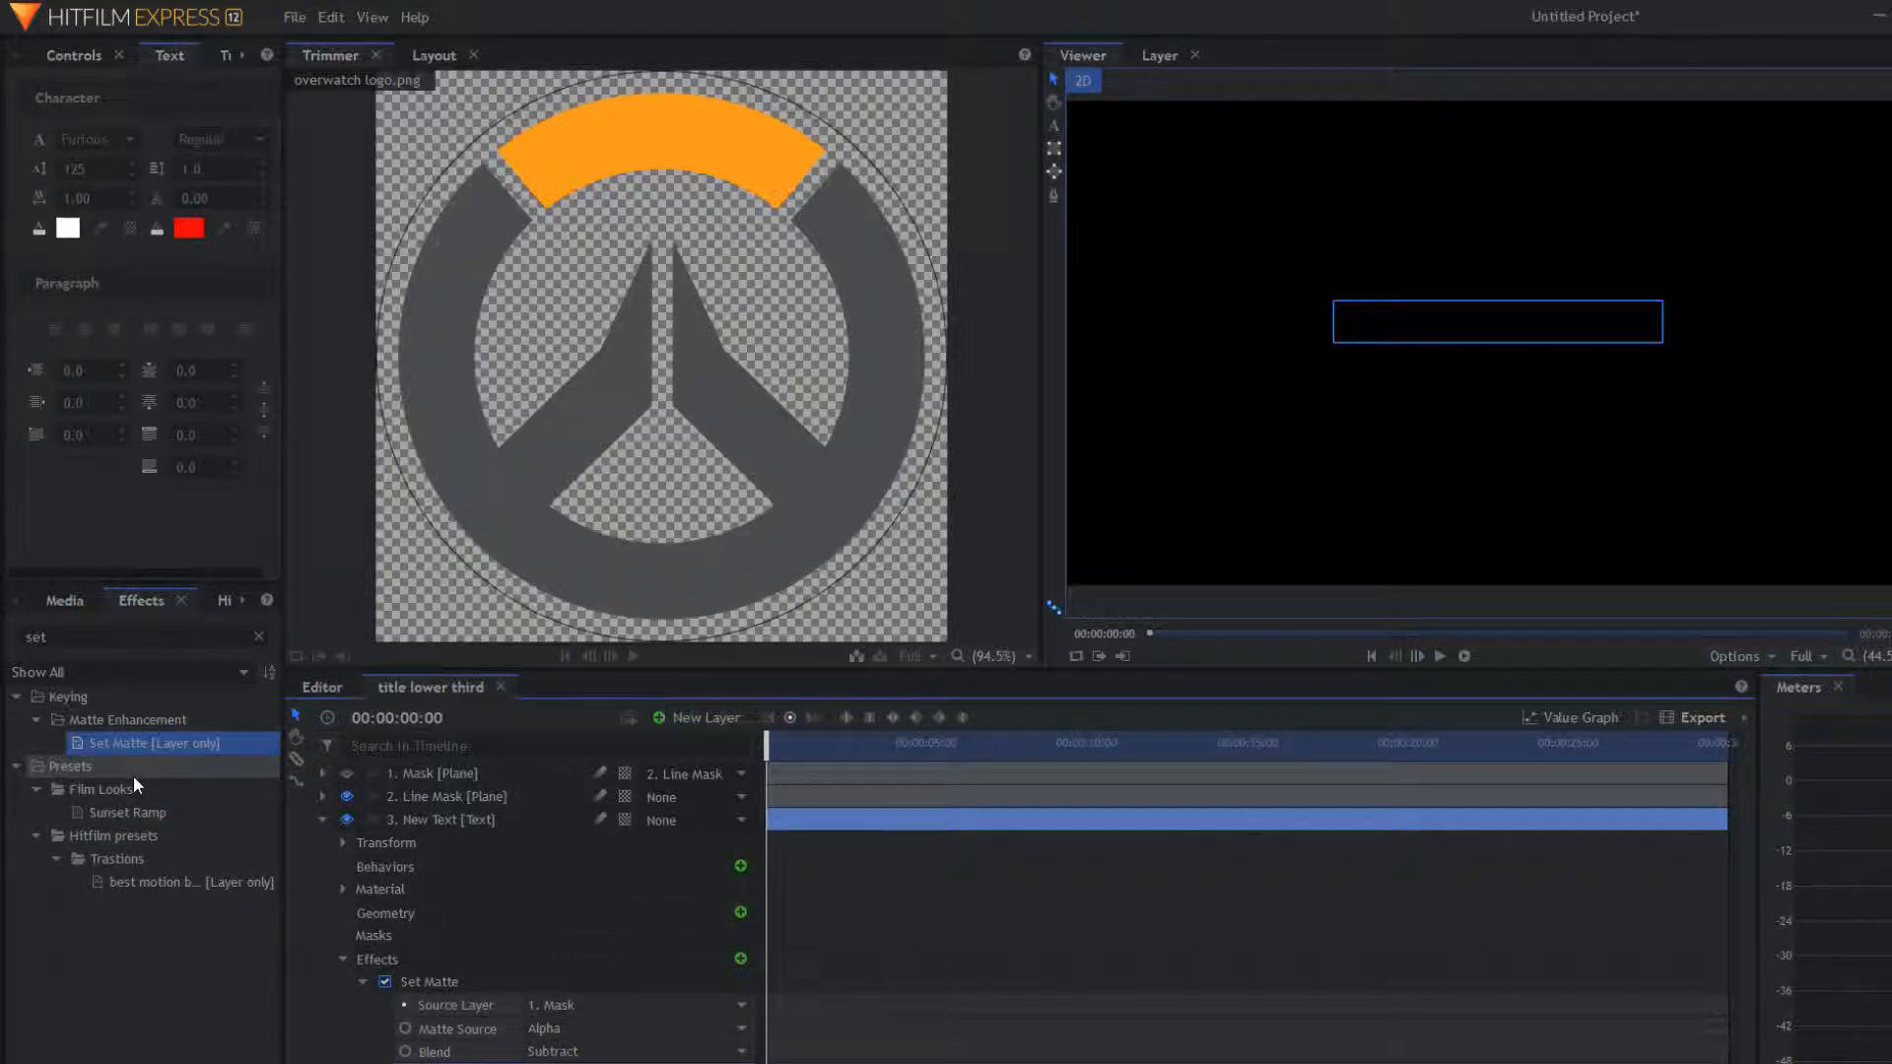
{"action": "left_click", "coordinate": [343, 774]}
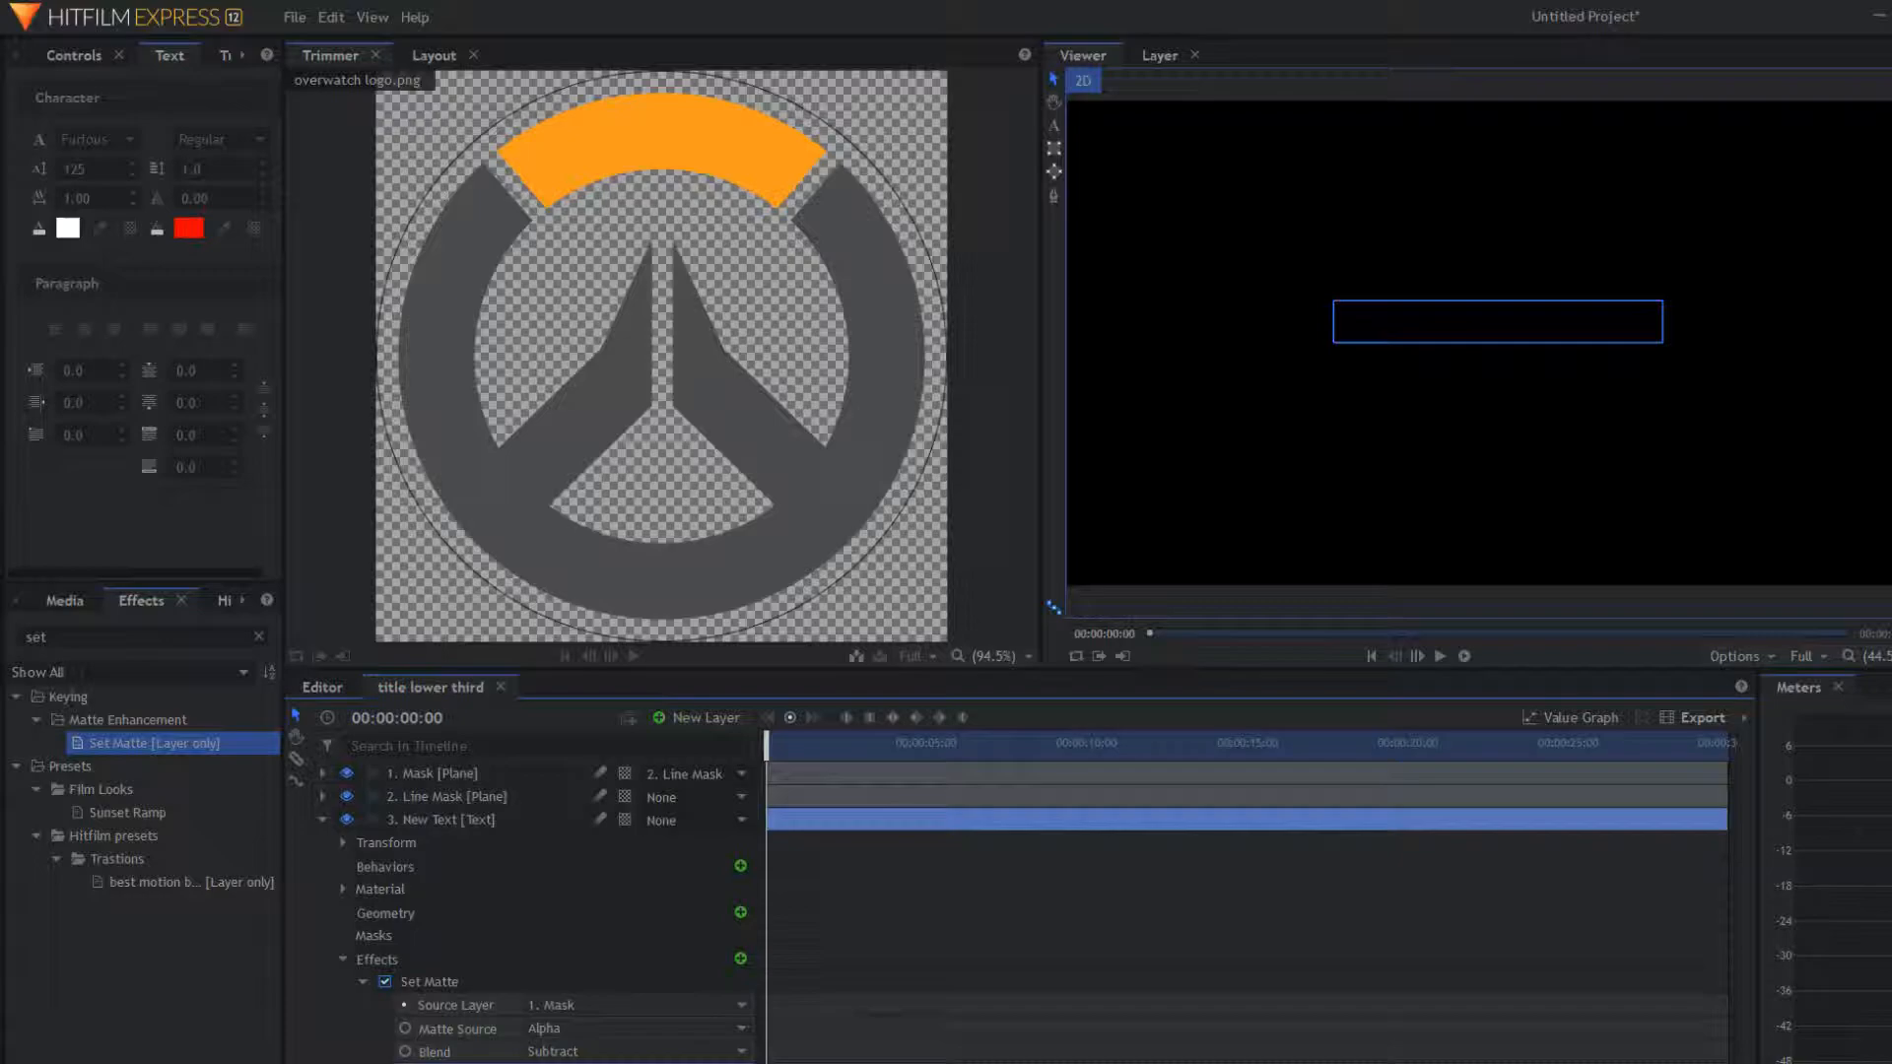
{"action": "left_click_drag", "start_coordinate": [777, 741], "coordinate": [834, 741]}
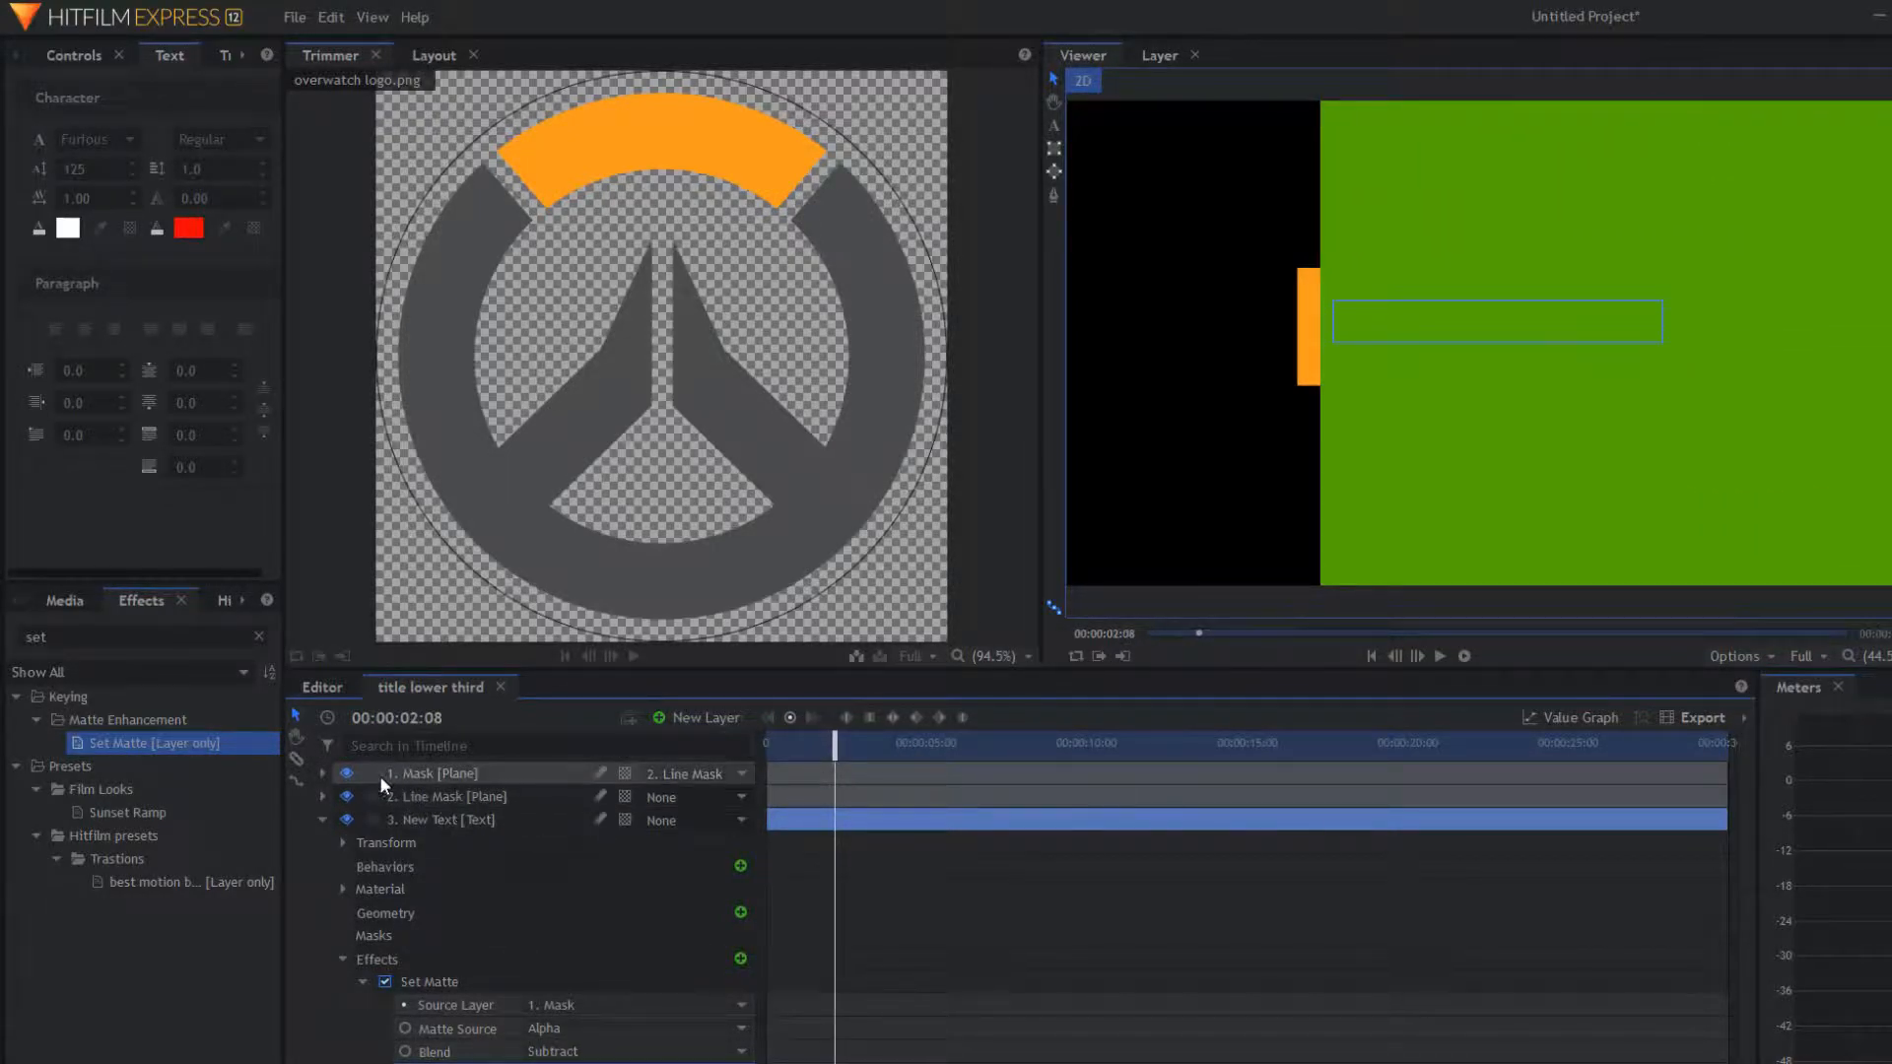
{"action": "left_click", "coordinate": [347, 773]}
{"action": "mouse_move", "coordinate": [845, 747]}
{"action": "left_mouse_down"}
{"action": "mouse_move", "coordinate": [765, 752]}
{"action": "mouse_move", "coordinate": [846, 789]}
{"action": "mouse_move", "coordinate": [770, 789]}
{"action": "mouse_move", "coordinate": [777, 867]}
{"action": "mouse_move", "coordinate": [785, 759]}
{"action": "mouse_move", "coordinate": [868, 758]}
{"action": "mouse_move", "coordinate": [778, 759]}
{"action": "mouse_move", "coordinate": [846, 775]}
{"action": "left_mouse_up"}
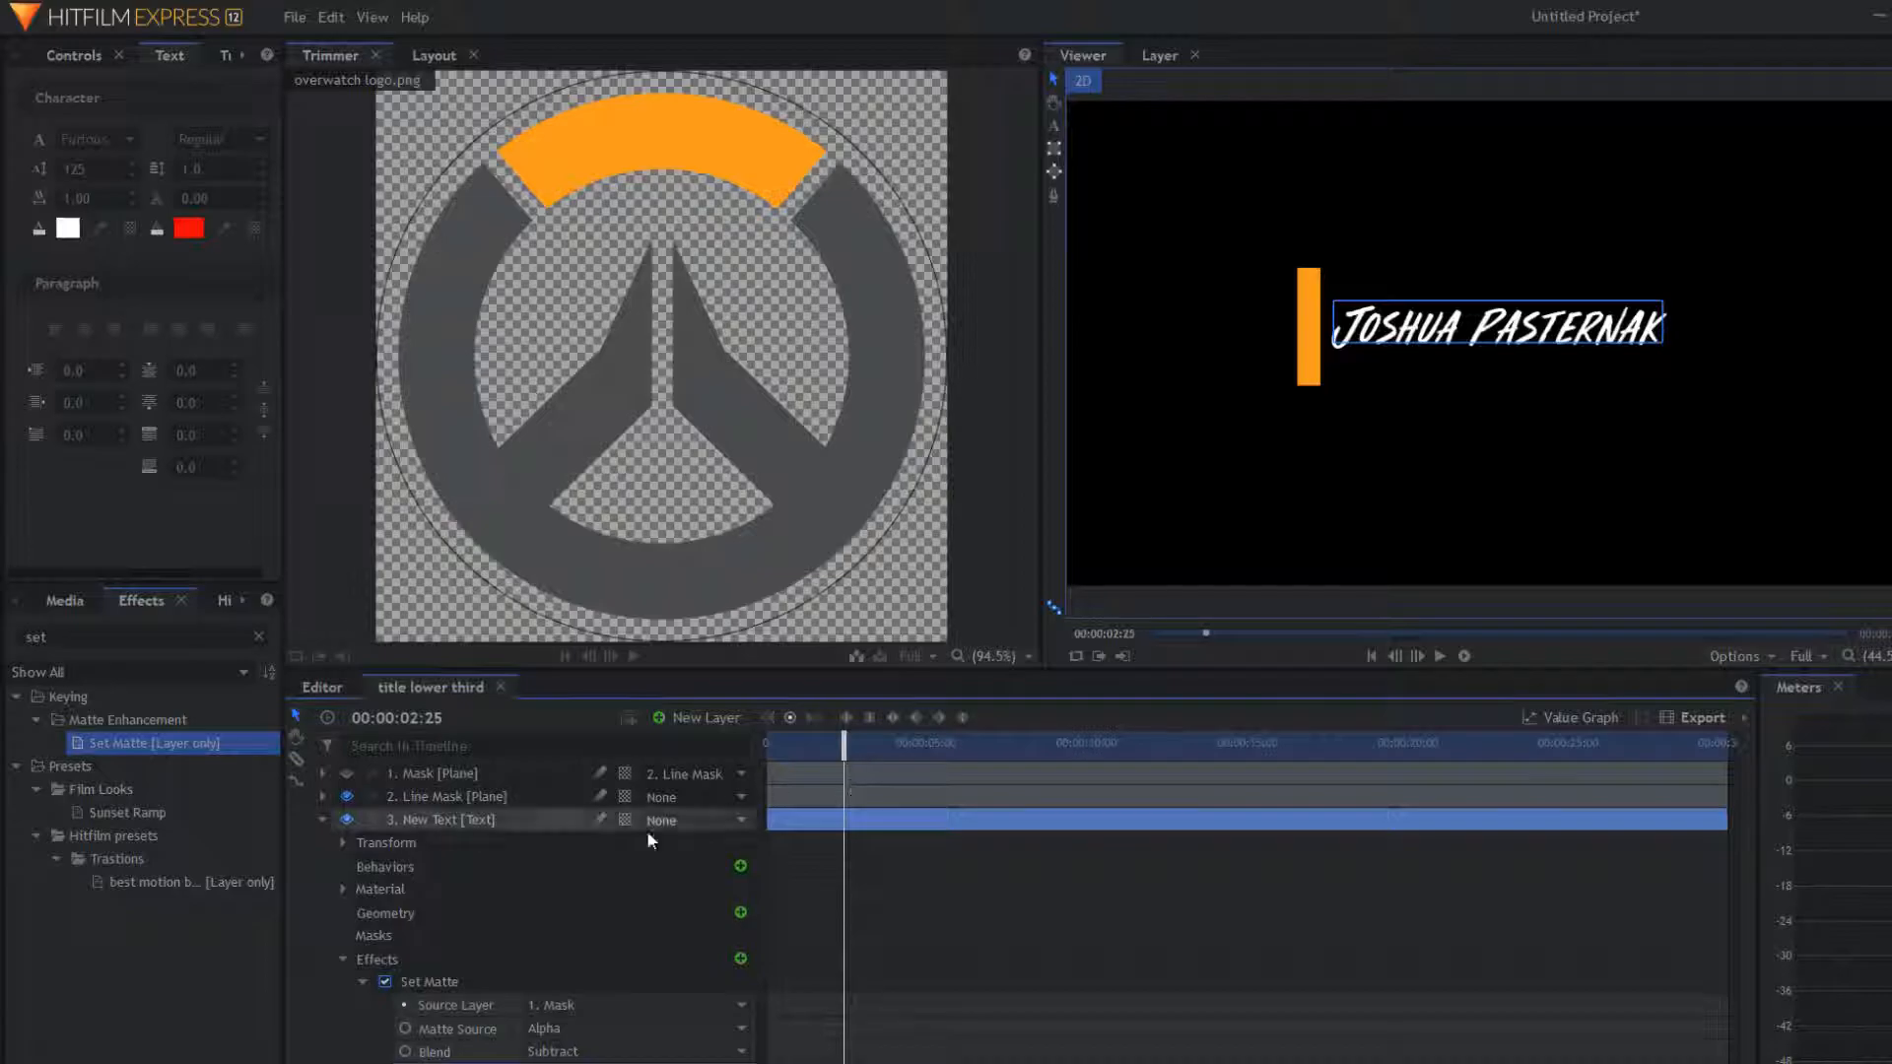
Step: Show the Overwatch logo layer and move it to -568, 29, just left of the orange bar
{"action": "left_click", "coordinate": [344, 960]}
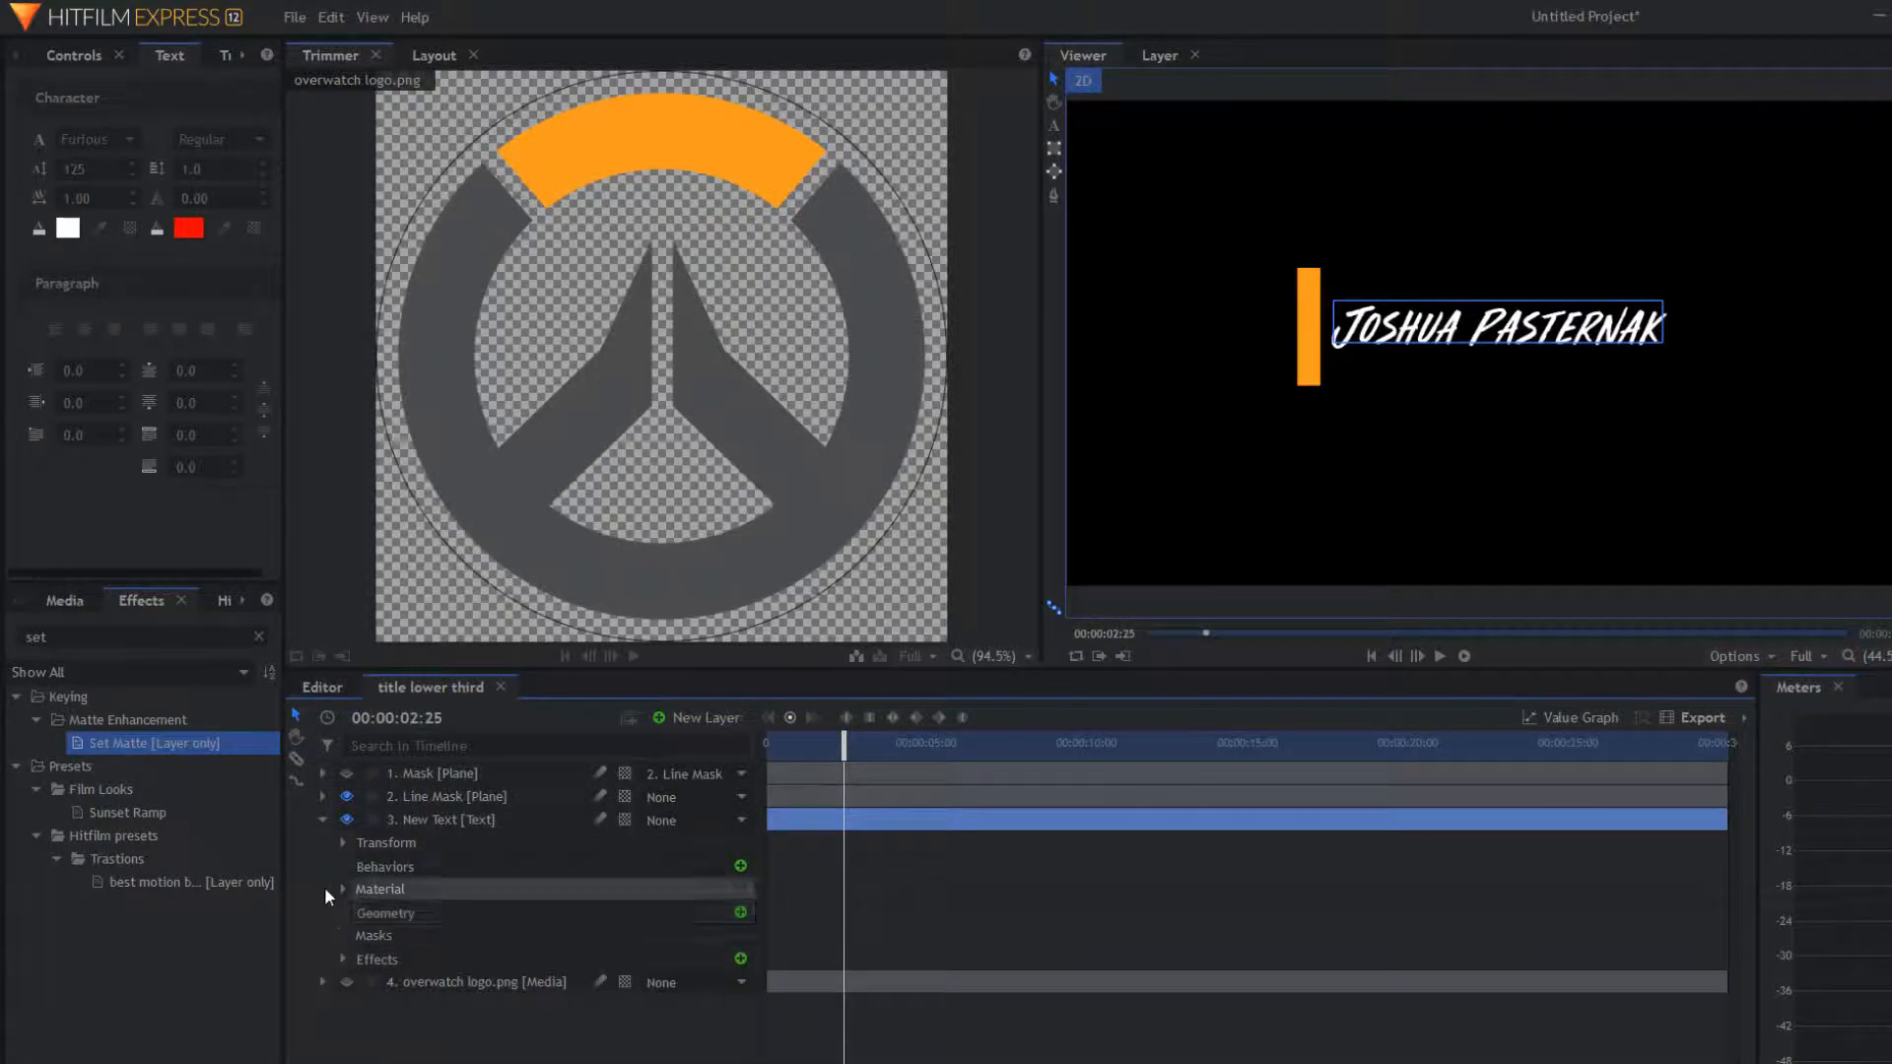
{"action": "left_click", "coordinate": [320, 820]}
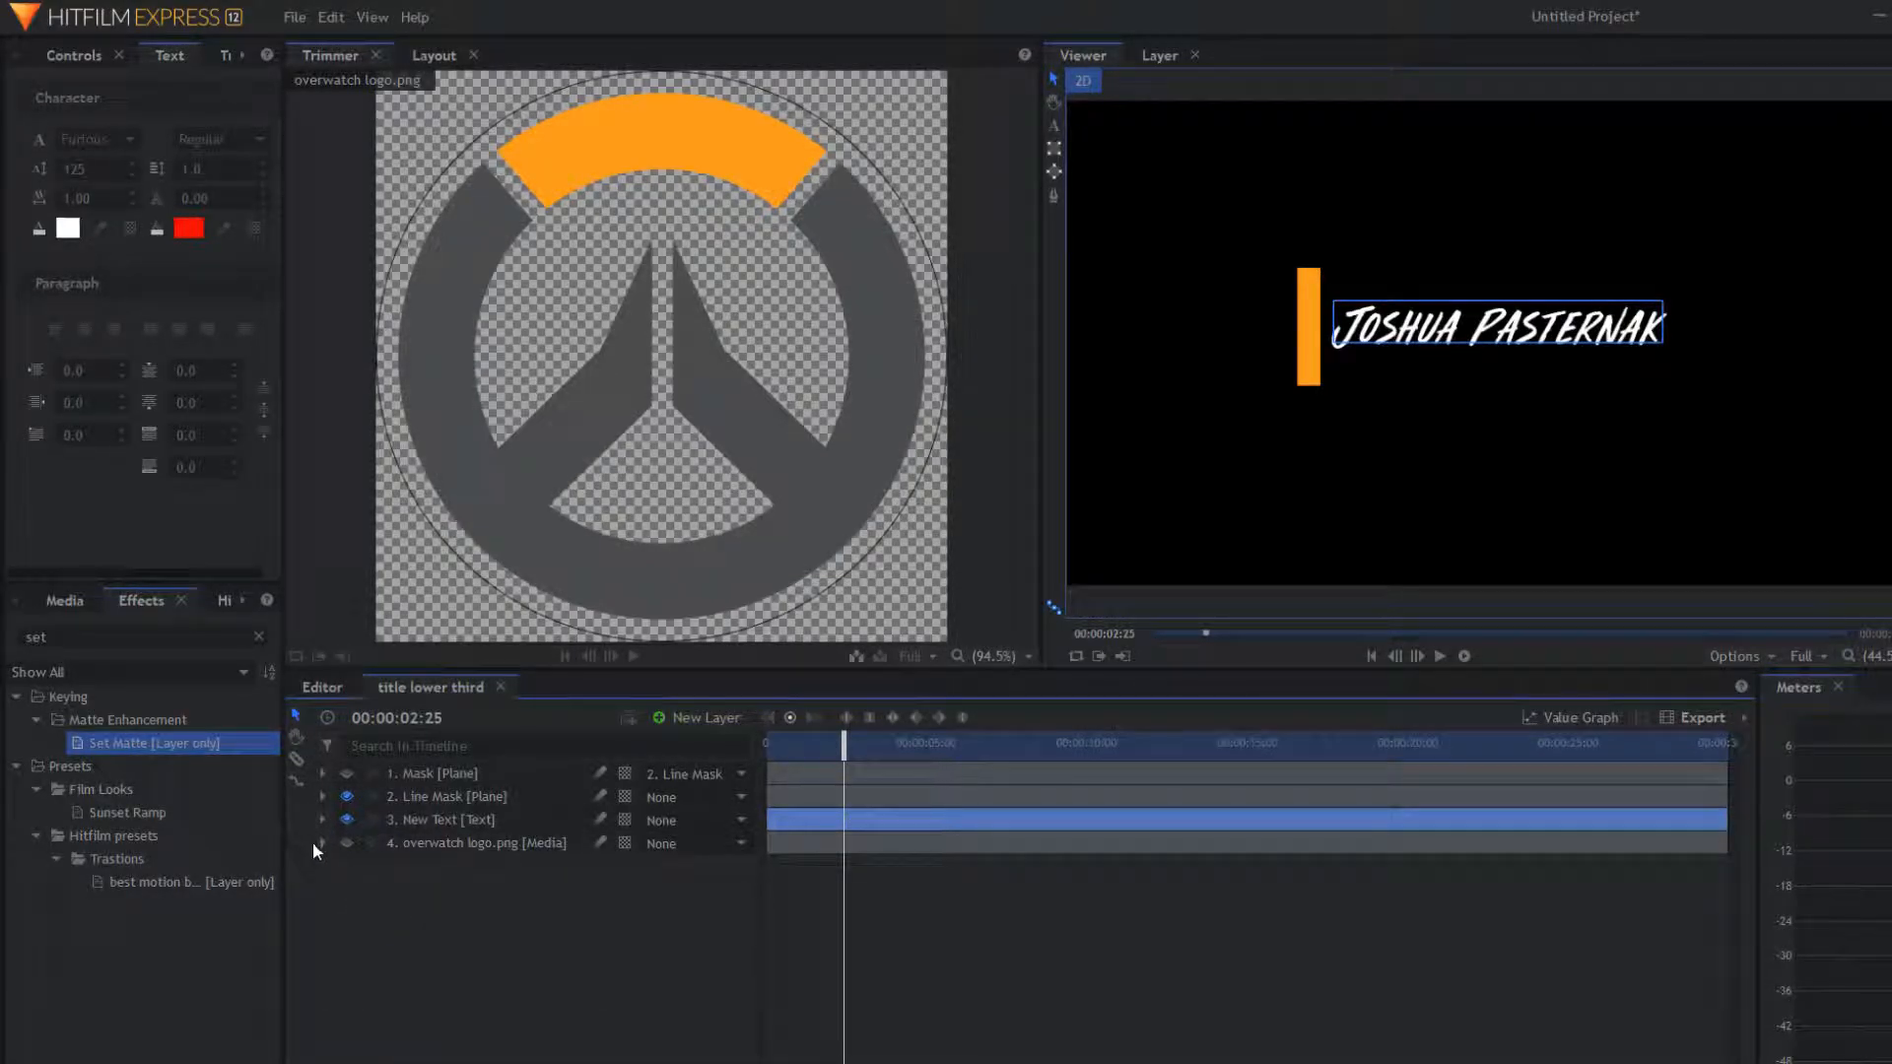
{"action": "left_click", "coordinate": [349, 841]}
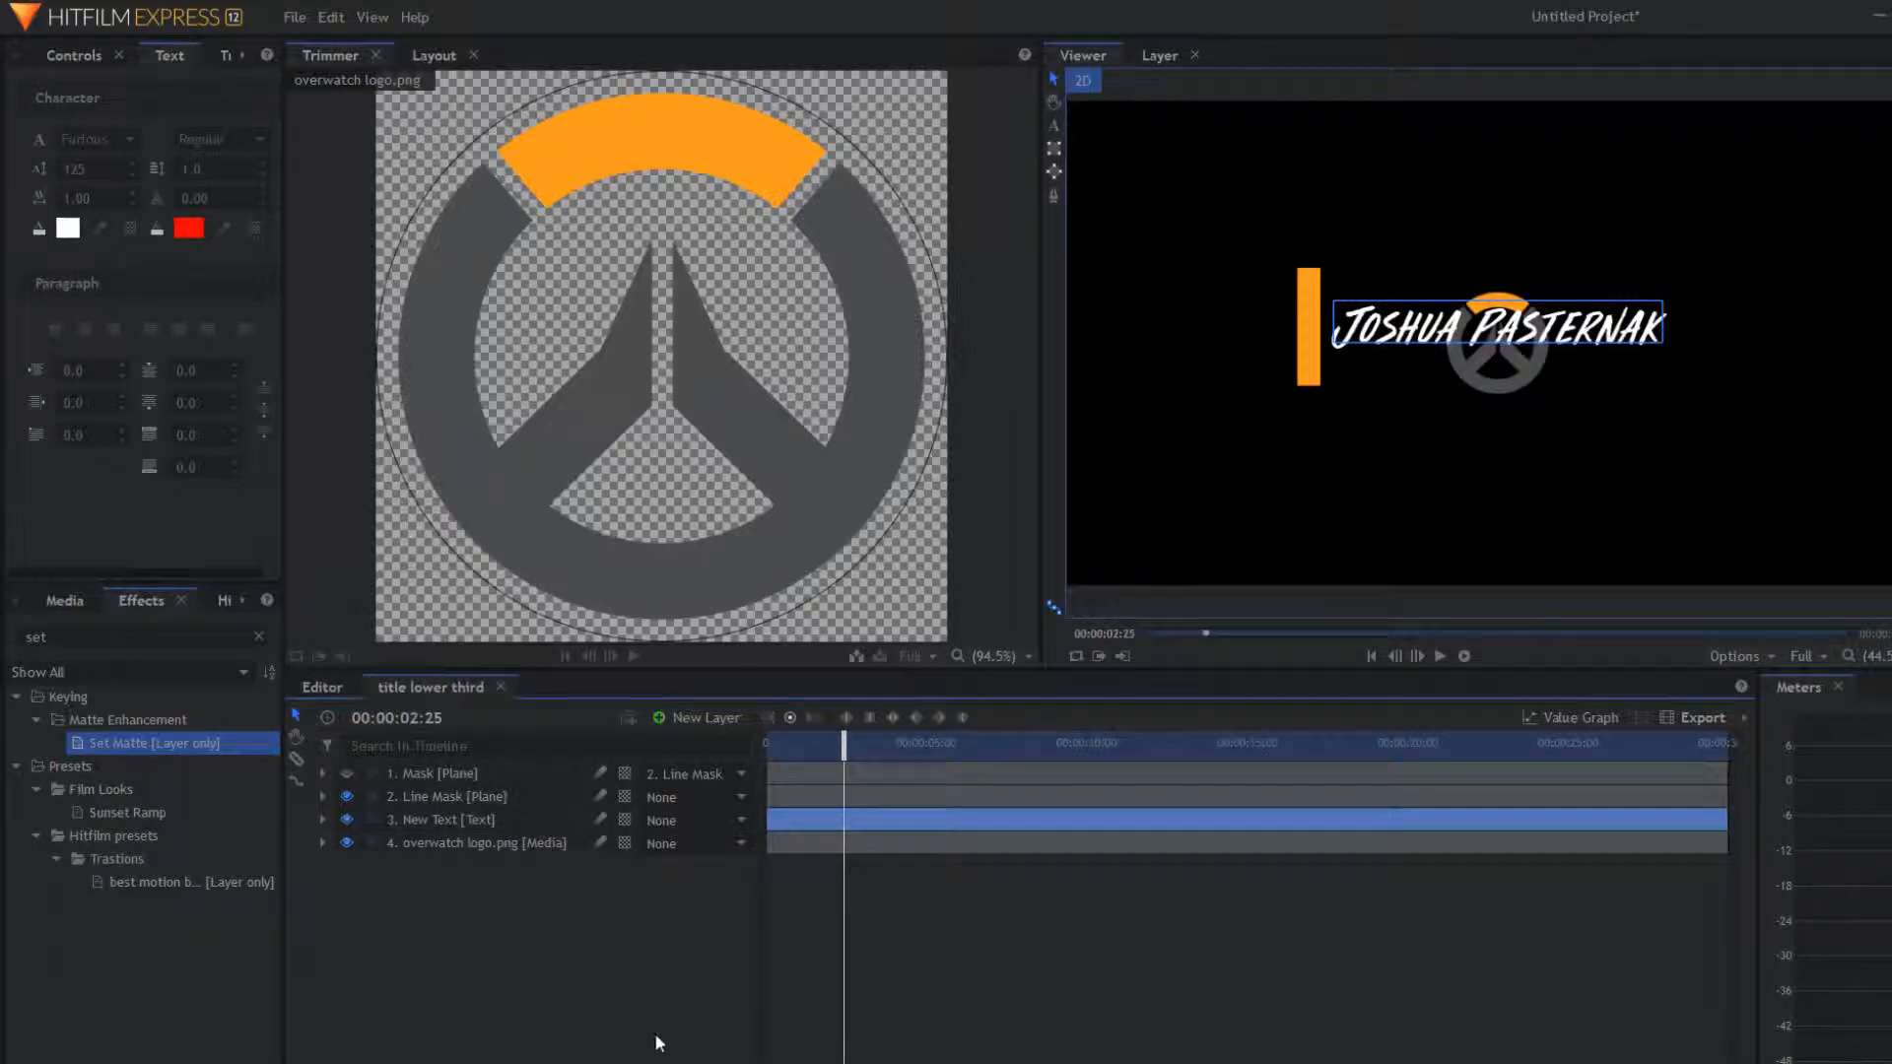
{"action": "left_click", "coordinate": [321, 841]}
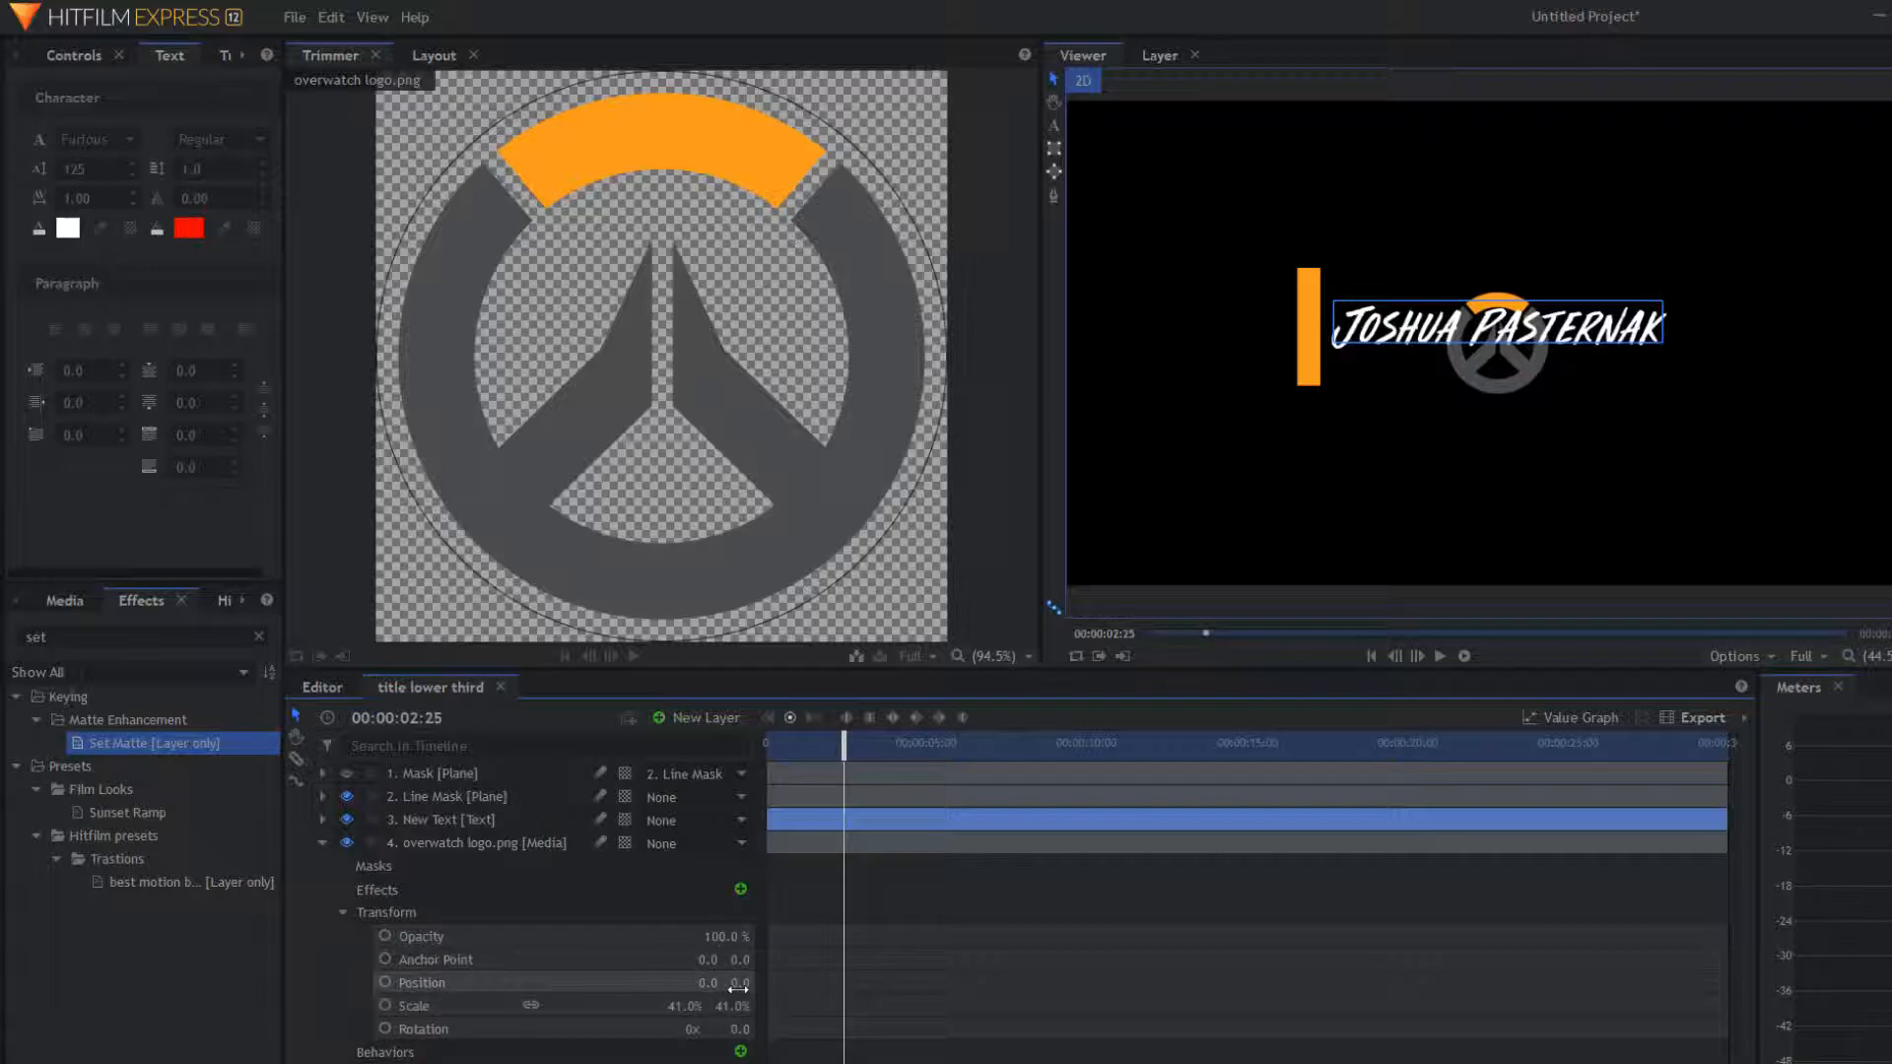
{"action": "left_click_drag", "start_coordinate": [704, 988], "coordinate": [144, 989]}
{"action": "mouse_move", "coordinate": [740, 983]}
{"action": "left_mouse_down"}
{"action": "mouse_move", "coordinate": [779, 982]}
{"action": "mouse_move", "coordinate": [736, 982]}
{"action": "left_mouse_up"}
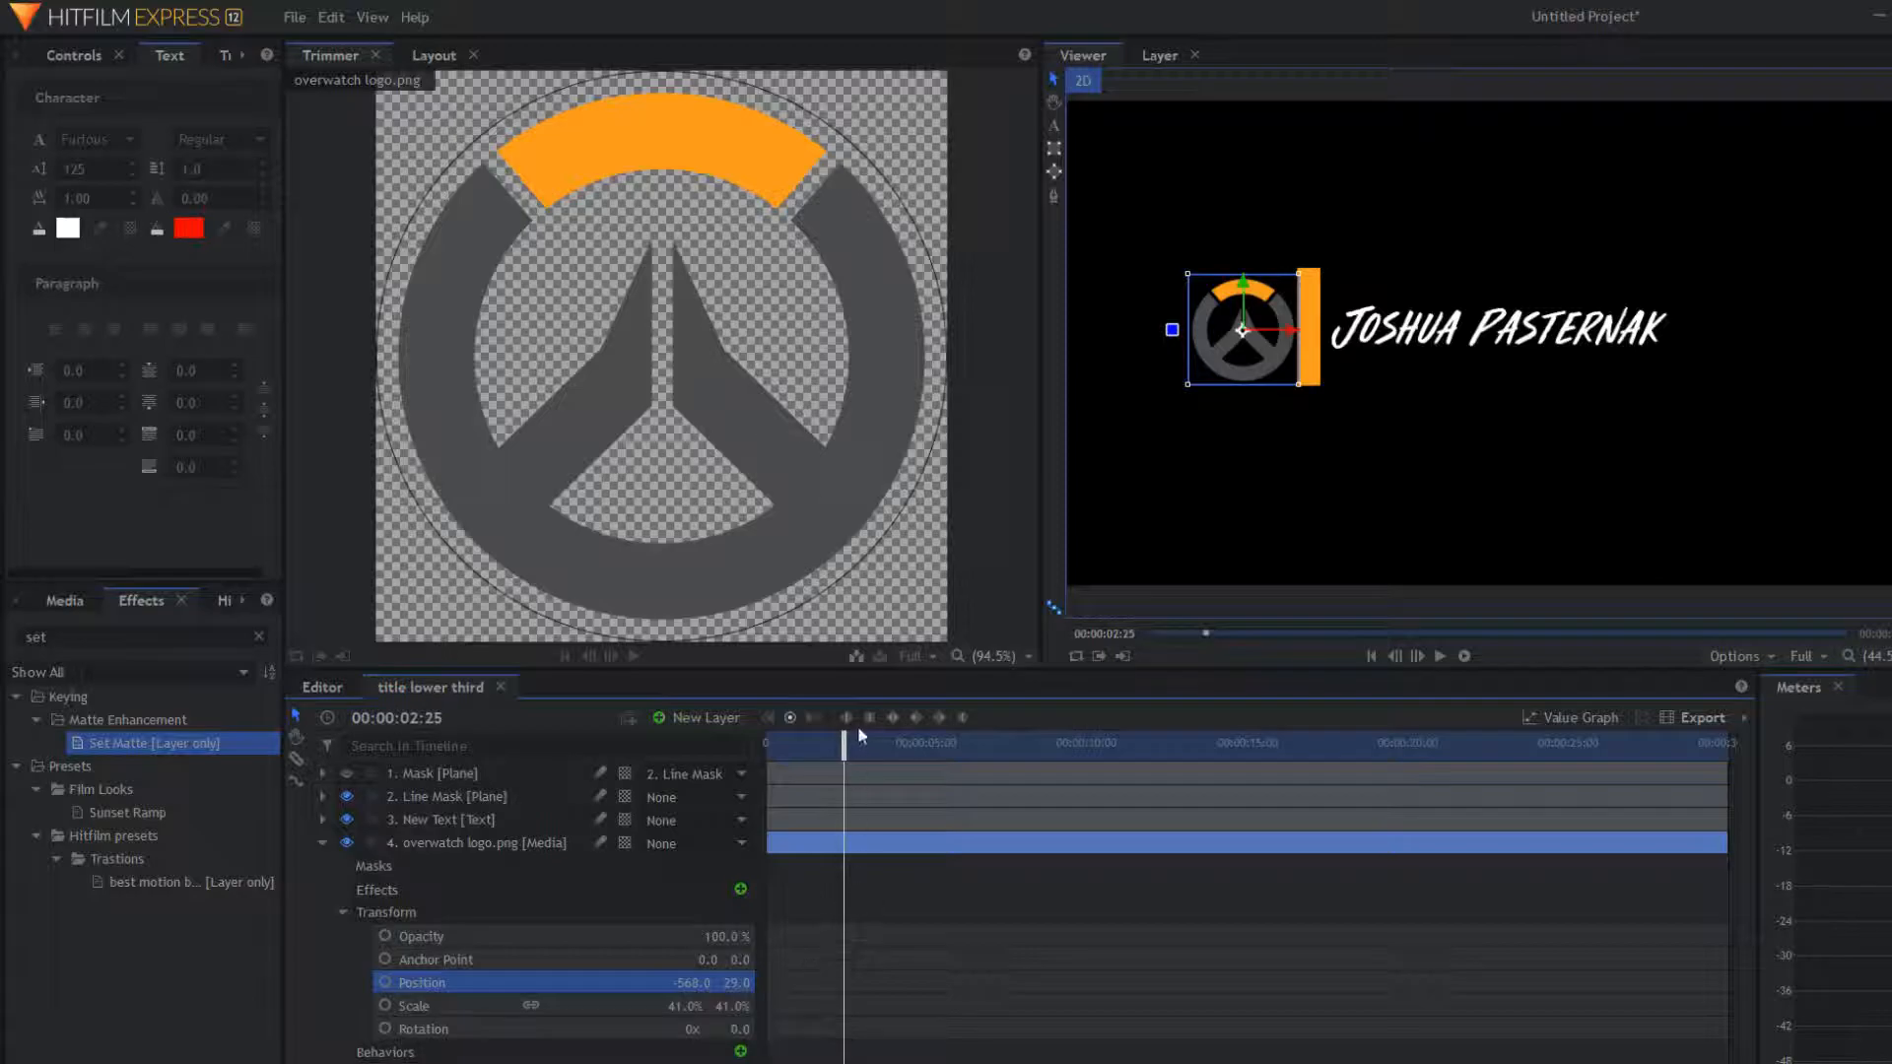
Step: Set a Position keyframe for the logo at 00:00:01:34 and verify its time and value
{"action": "left_click_drag", "start_coordinate": [849, 742], "coordinate": [824, 781]}
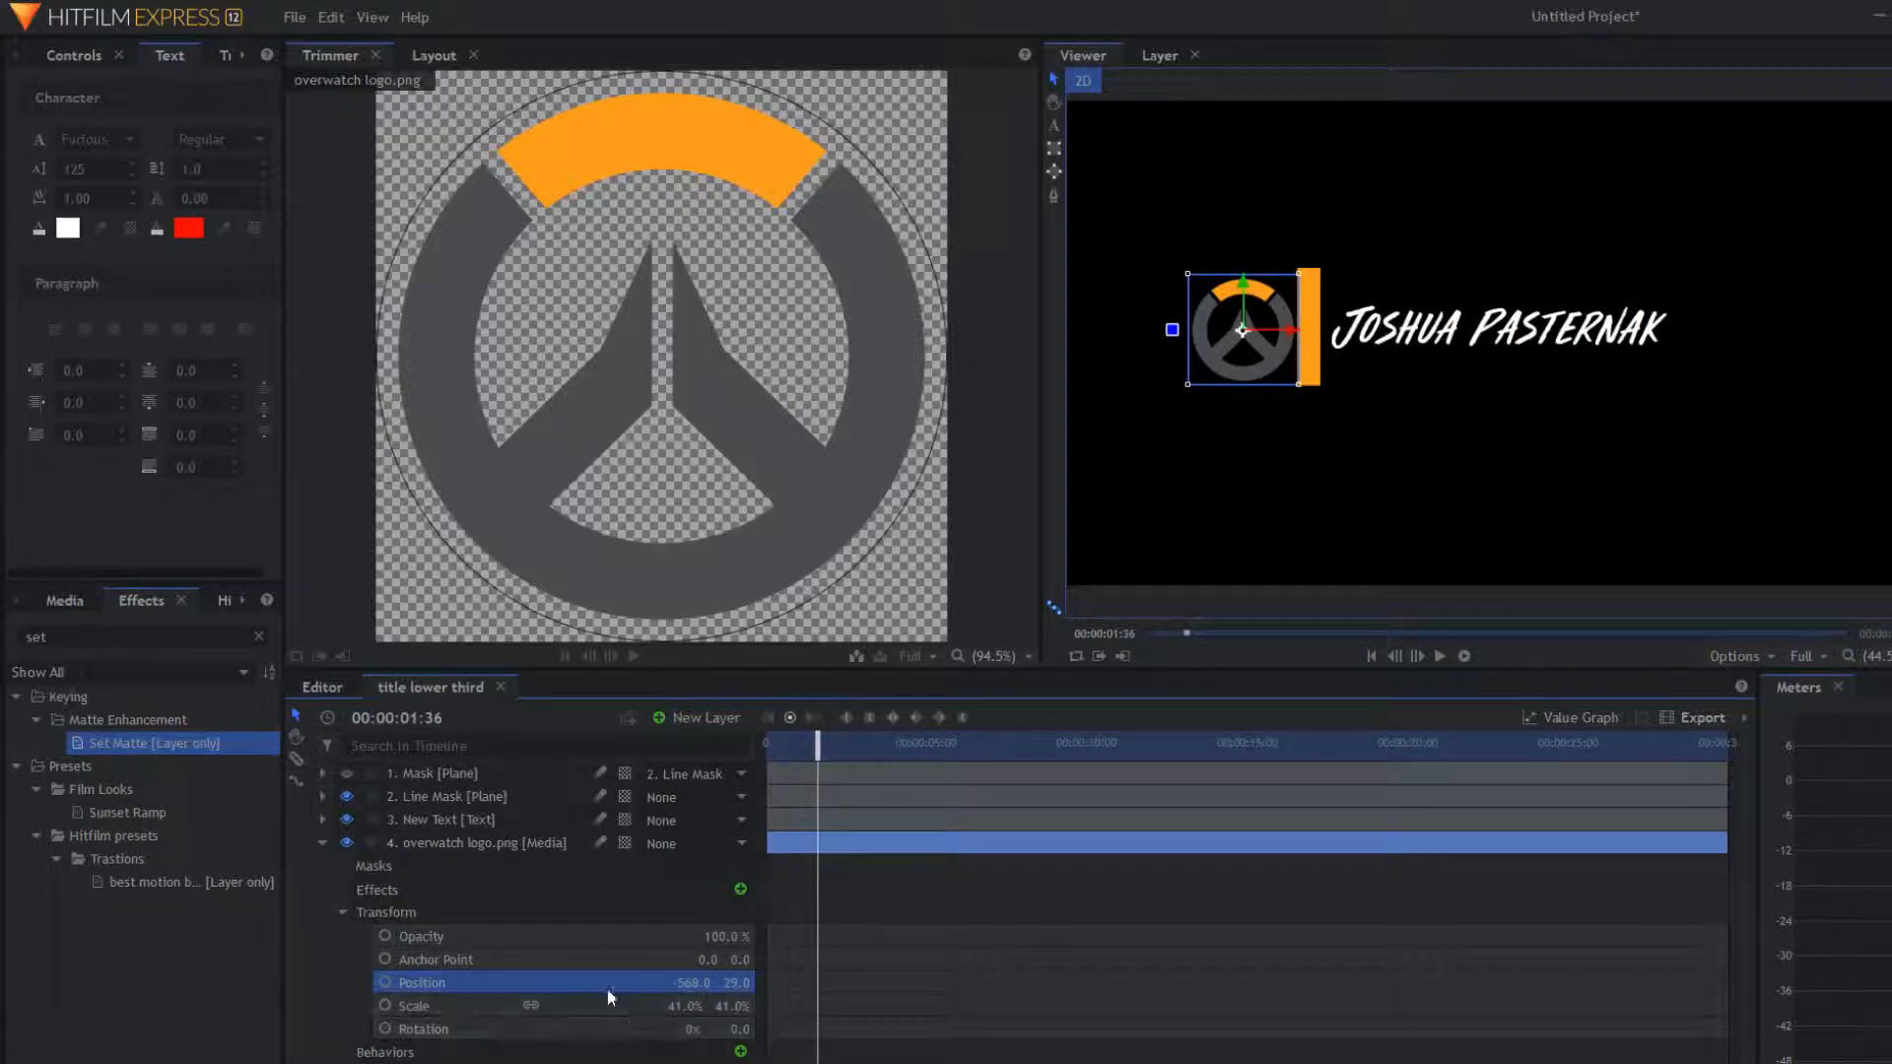
{"action": "left_click", "coordinate": [385, 983]}
{"action": "mouse_move", "coordinate": [817, 983]}
{"action": "left_mouse_down"}
{"action": "mouse_move", "coordinate": [762, 966]}
{"action": "mouse_move", "coordinate": [813, 958]}
{"action": "left_mouse_up"}
{"action": "left_click", "coordinate": [817, 983]}
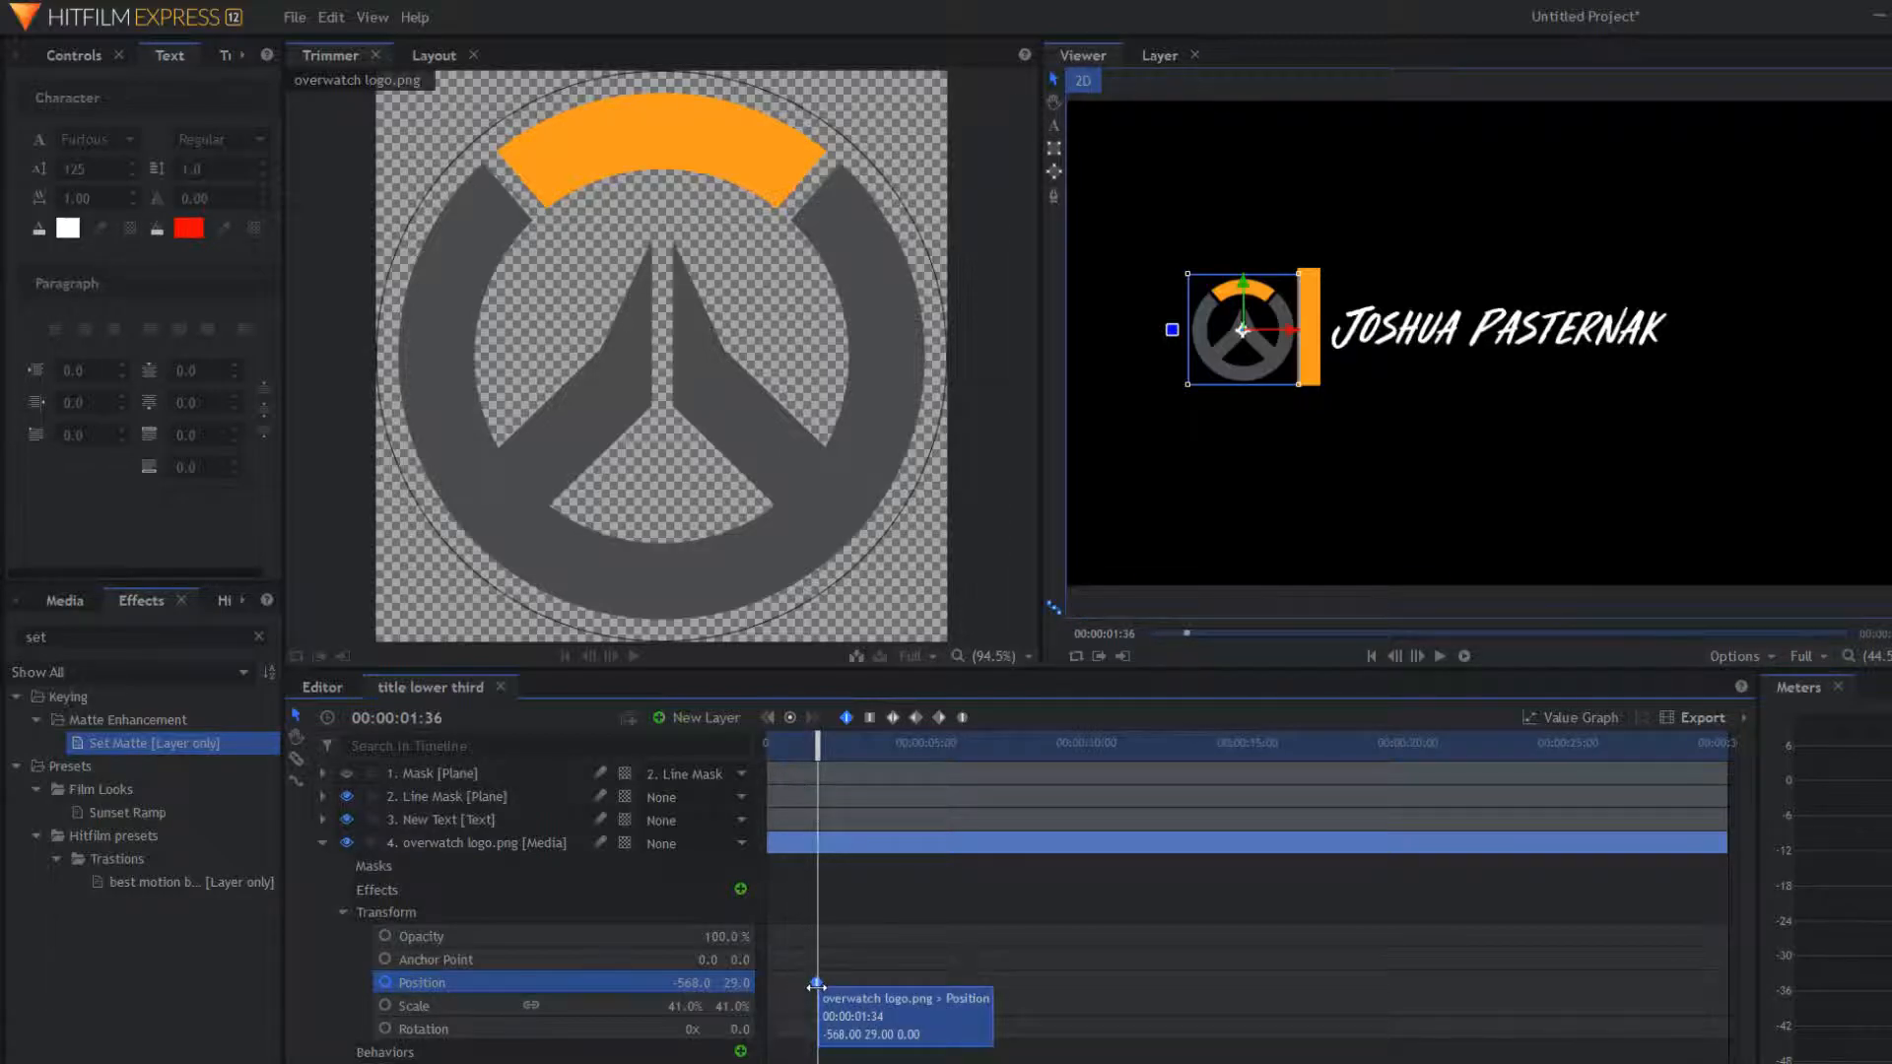
{"action": "left_click", "coordinate": [819, 984]}
{"action": "left_click_drag", "start_coordinate": [818, 766], "coordinate": [796, 764]}
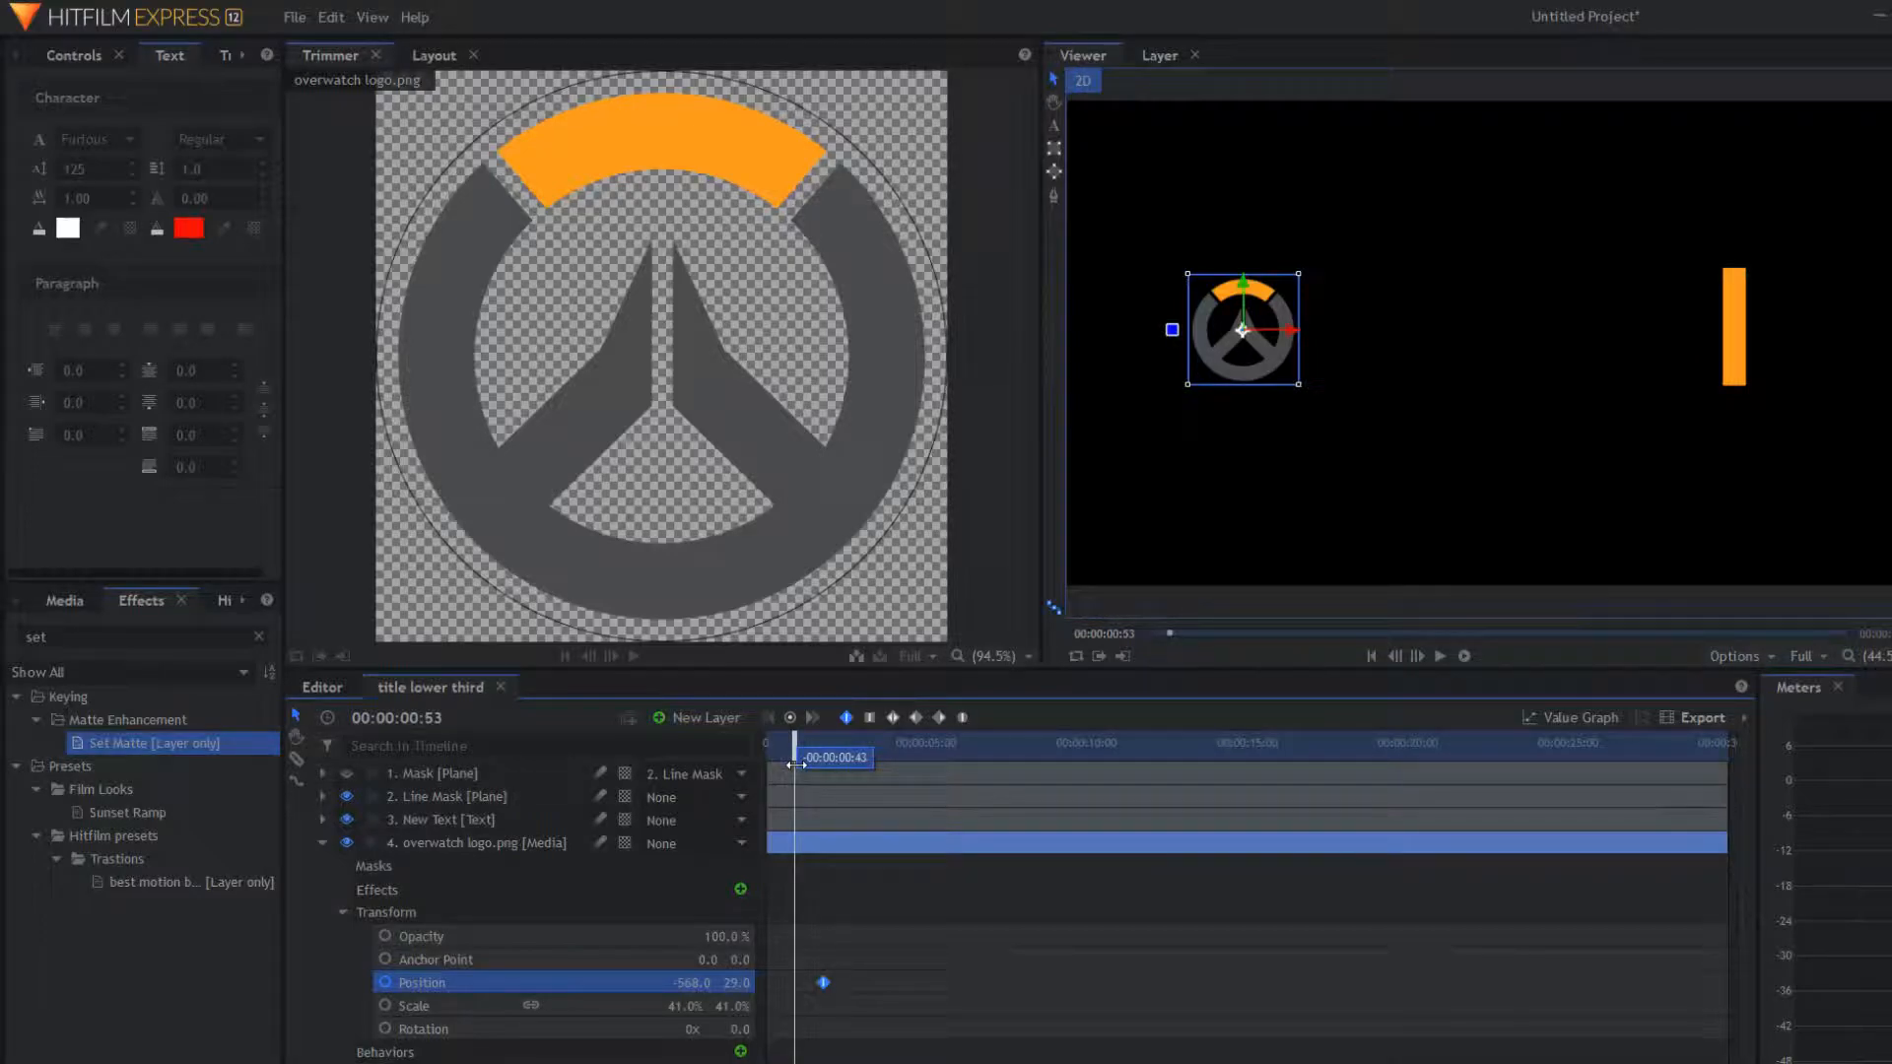
Step: Show the Mask plane and add a starting Position keyframe with the logo off-screen at 819, 29
{"action": "left_click", "coordinate": [346, 773]}
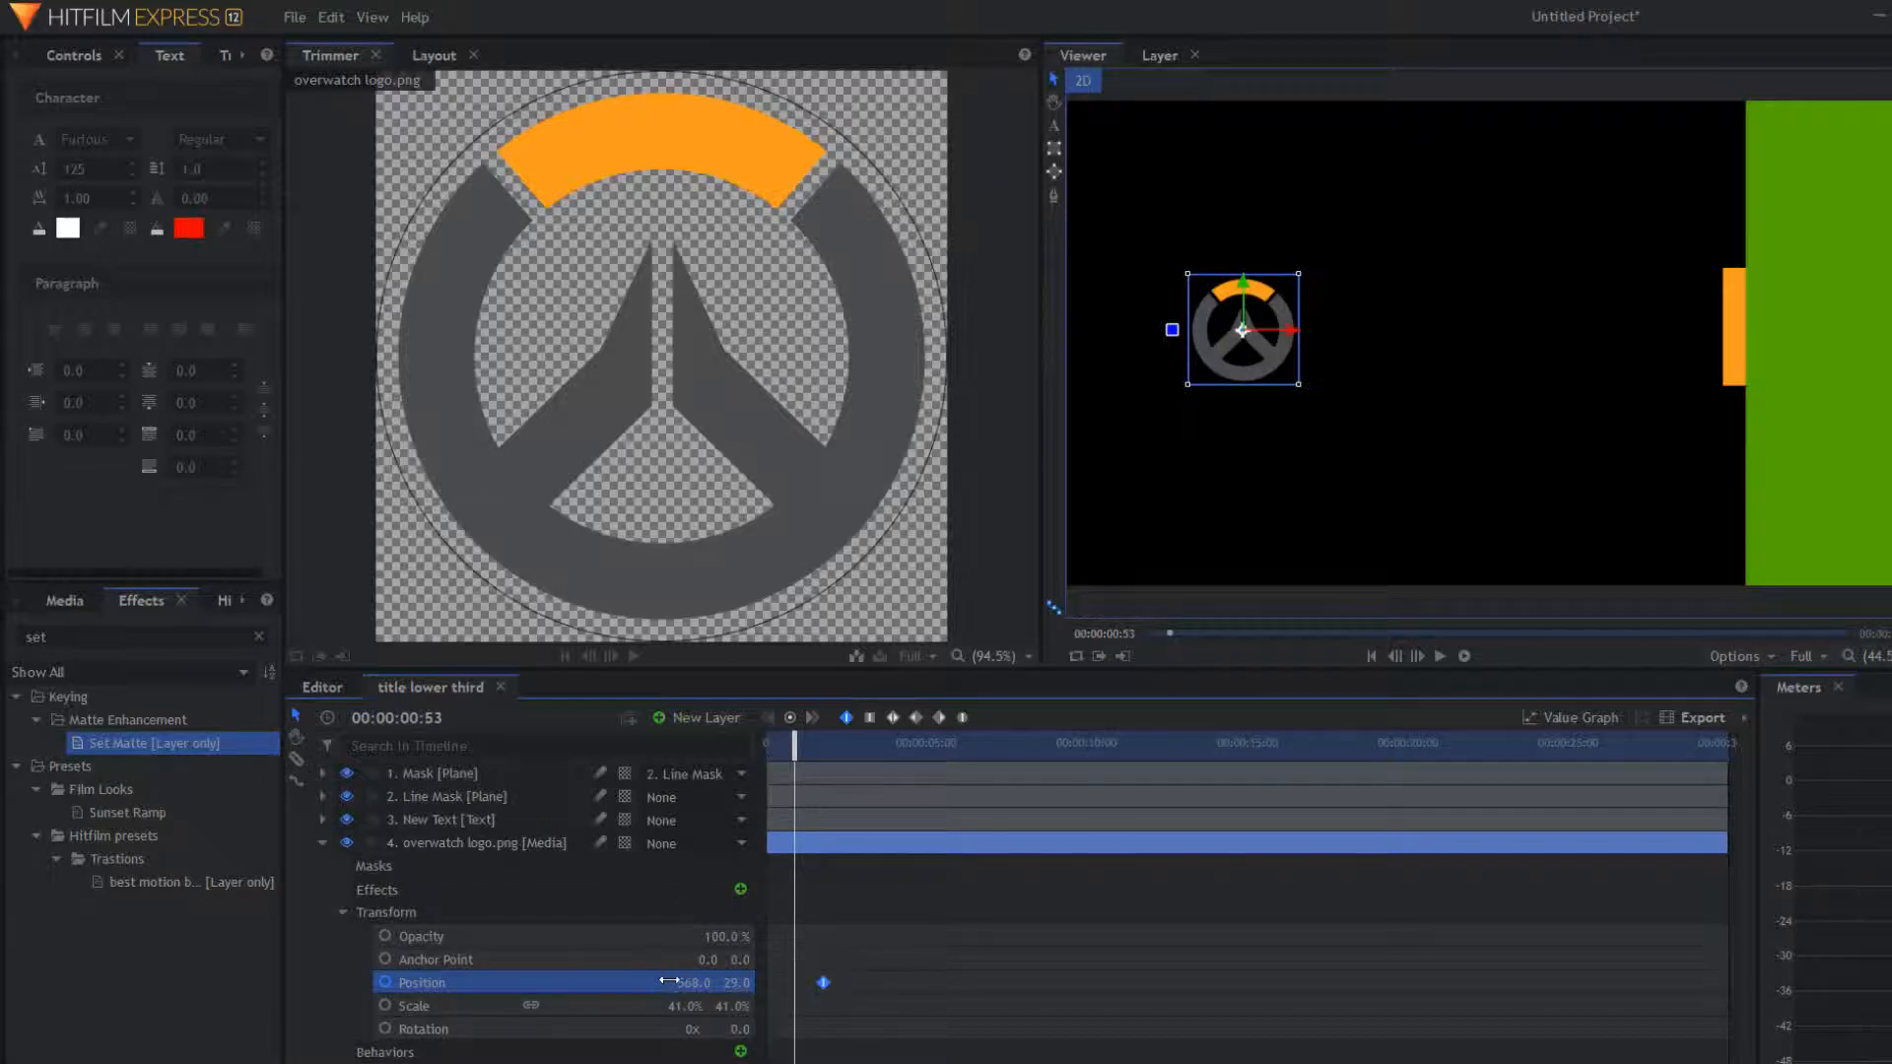
{"action": "mouse_move", "coordinate": [693, 982]}
{"action": "left_mouse_down"}
{"action": "mouse_move", "coordinate": [793, 983]}
{"action": "mouse_move", "coordinate": [750, 983]}
{"action": "left_mouse_up"}
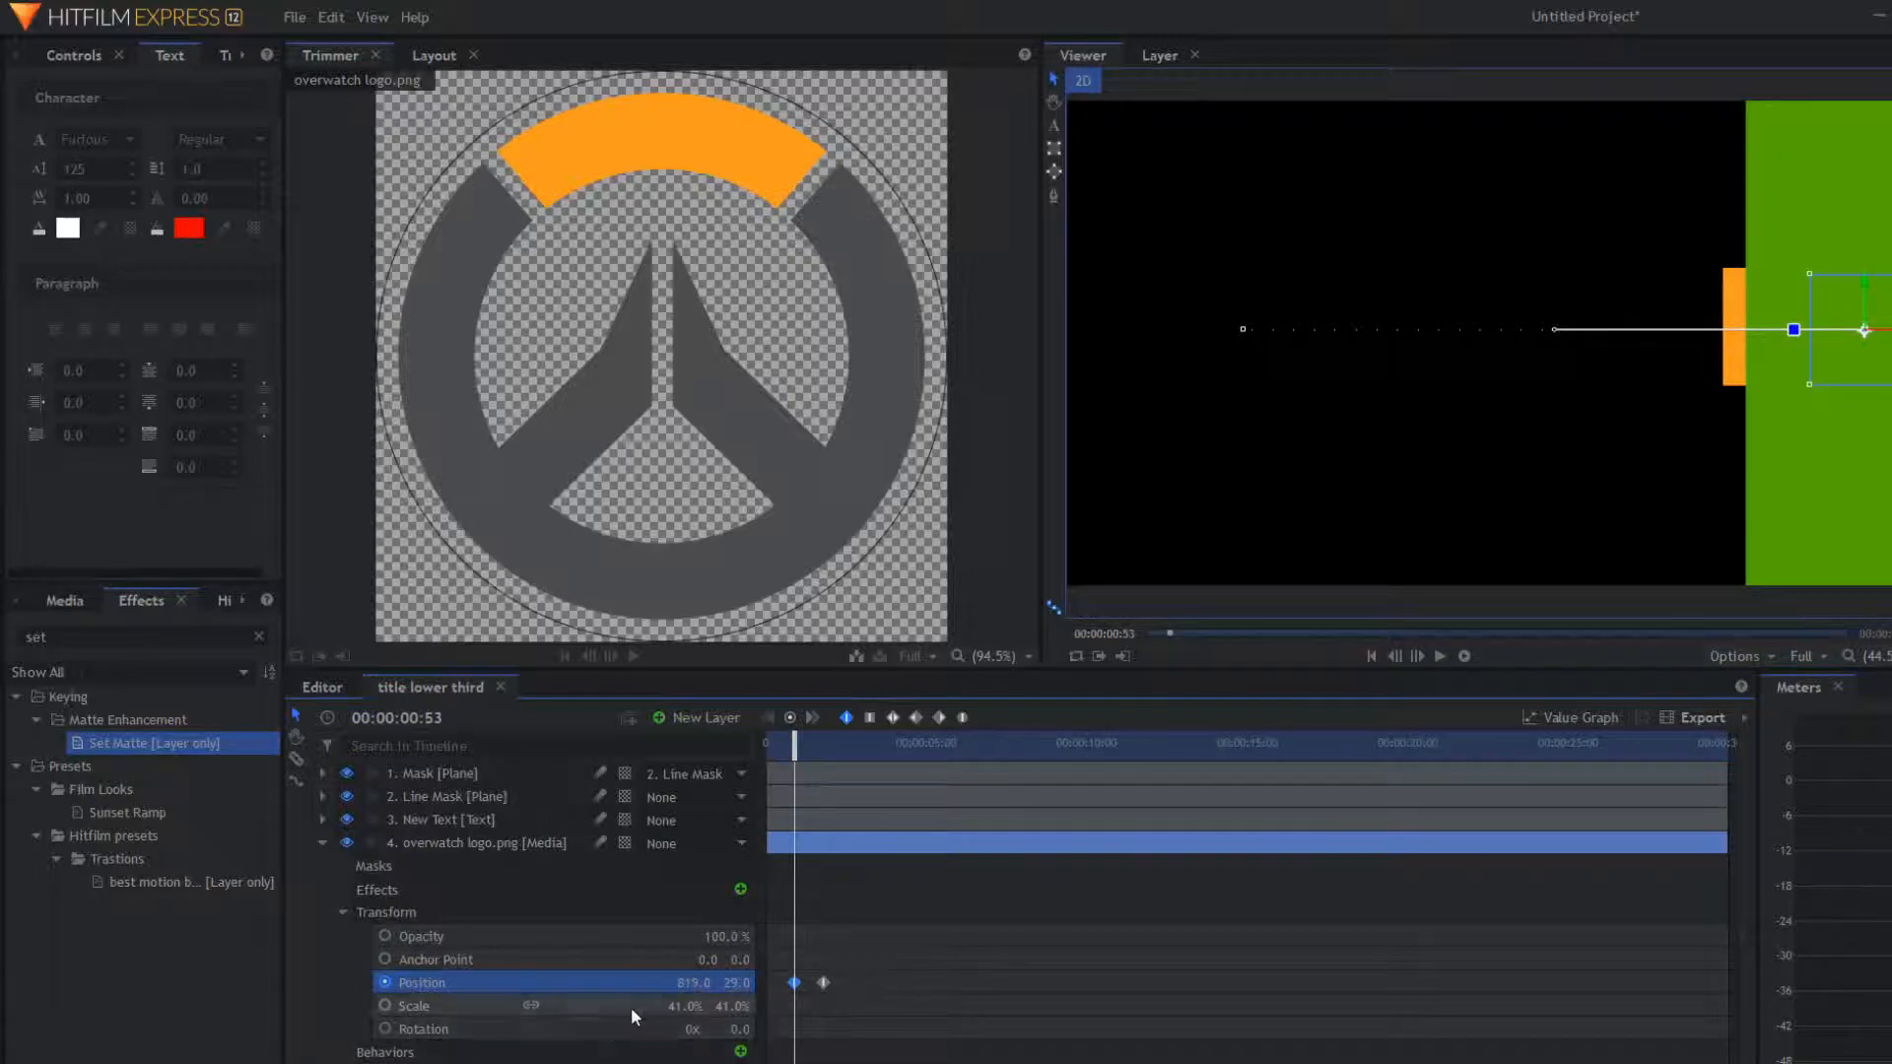
{"action": "left_click", "coordinate": [798, 983]}
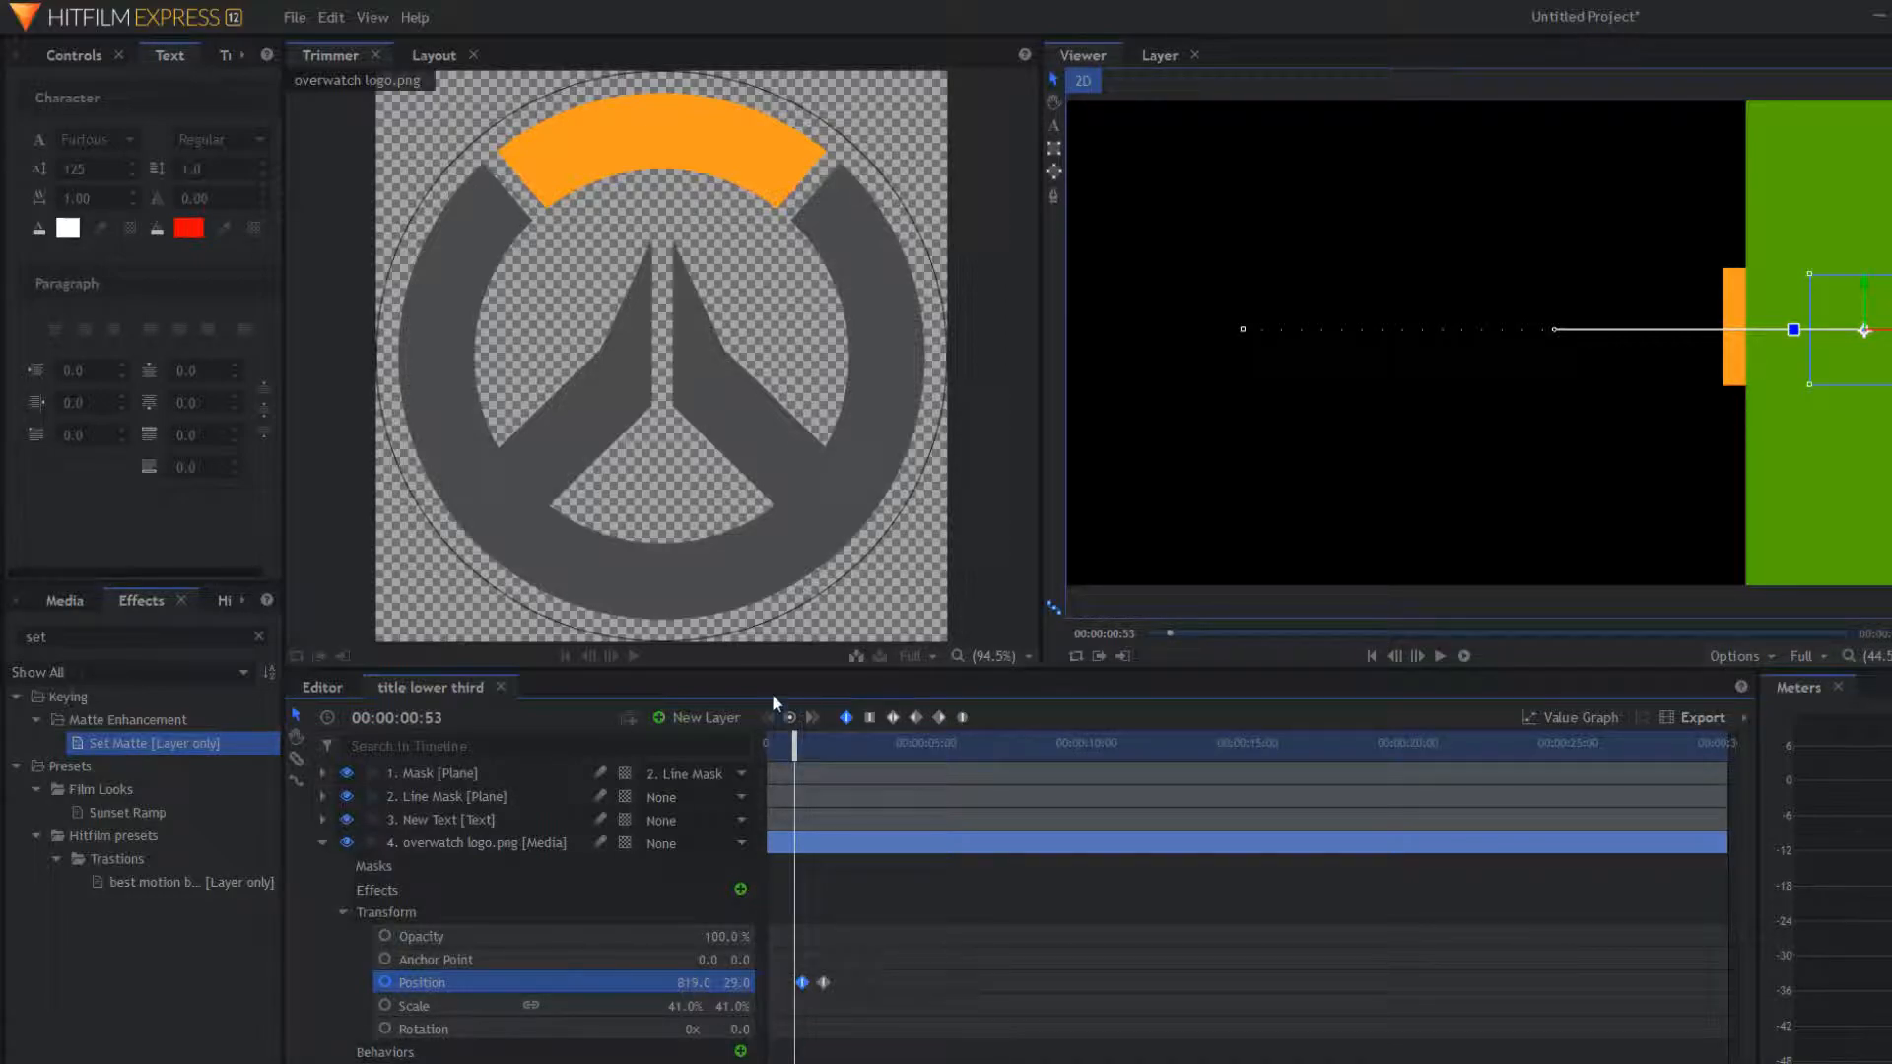
{"action": "left_click_drag", "start_coordinate": [801, 984], "coordinate": [776, 984]}
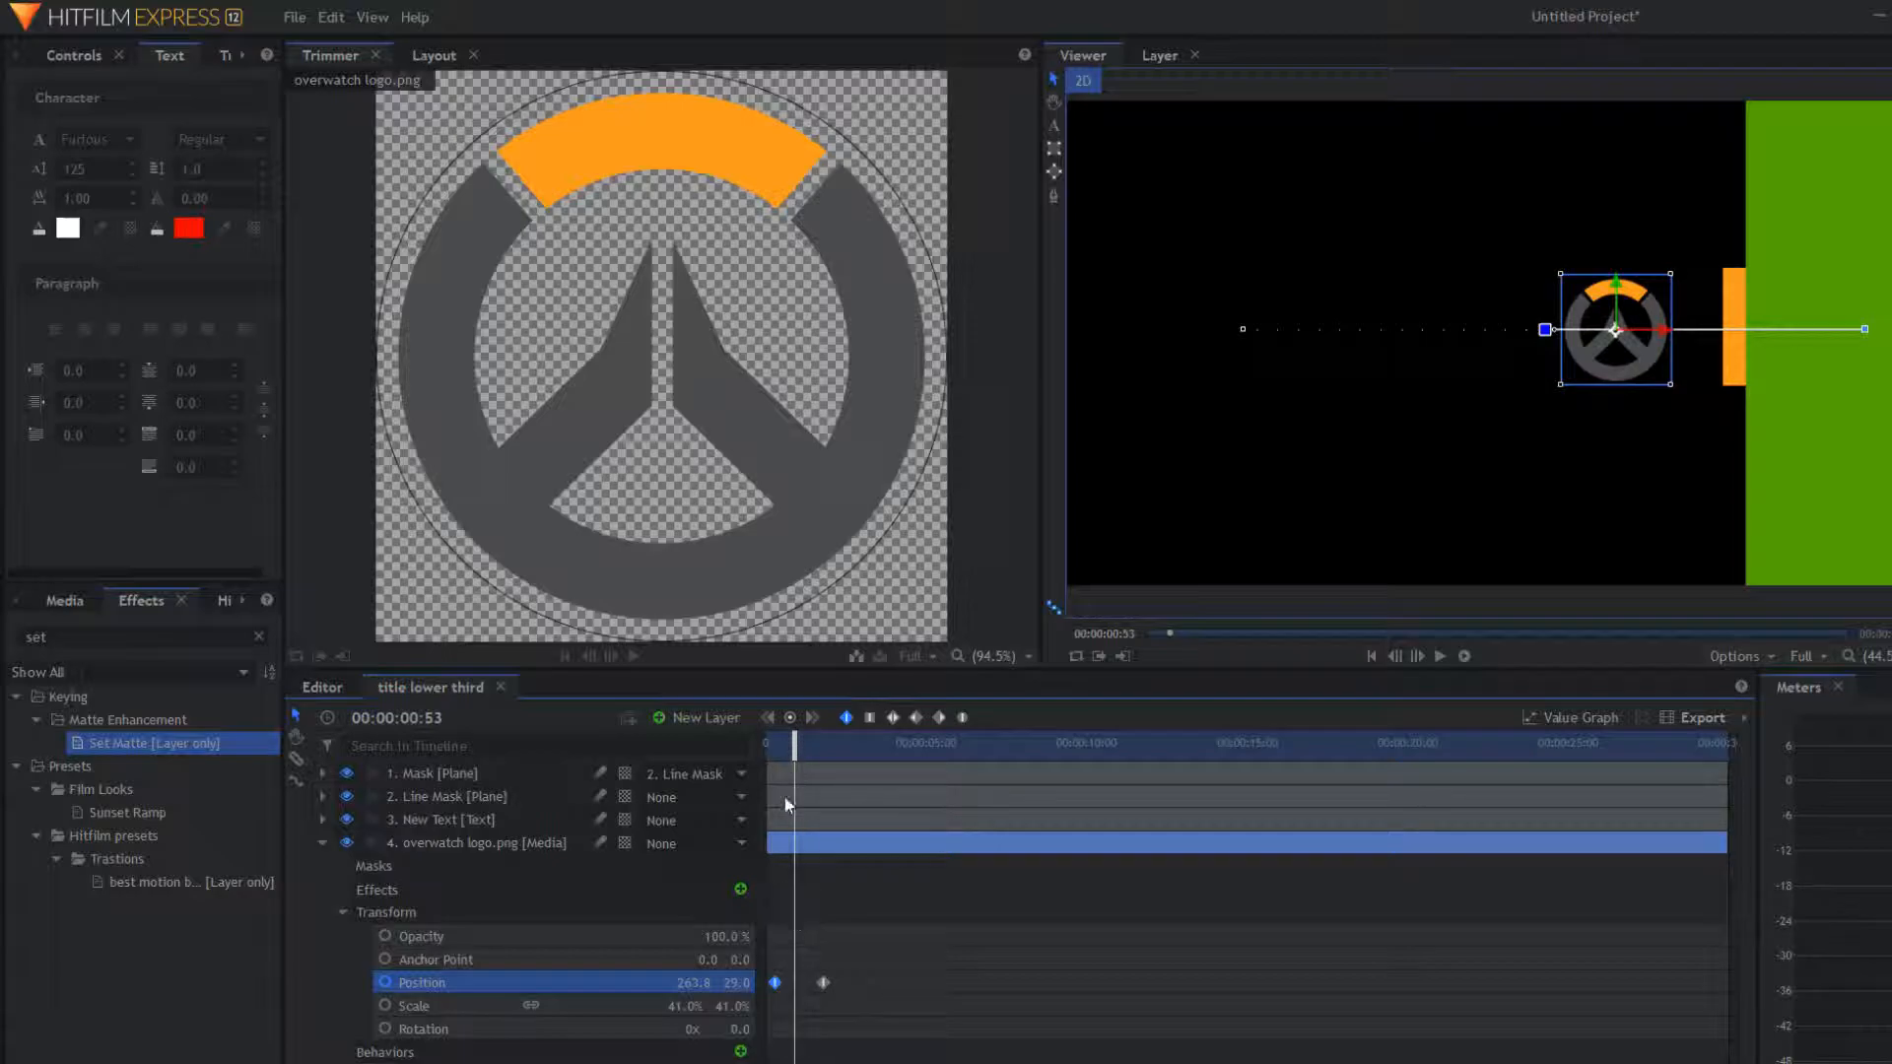
{"action": "left_click_drag", "start_coordinate": [775, 983], "coordinate": [802, 982]}
Step: Push the logo's later Position keyframes later in time and preview the slide-in
{"action": "left_click_drag", "start_coordinate": [795, 746], "coordinate": [804, 749]}
{"action": "left_click_drag", "start_coordinate": [810, 989], "coordinate": [807, 983]}
{"action": "left_click_drag", "start_coordinate": [801, 751], "coordinate": [724, 769]}
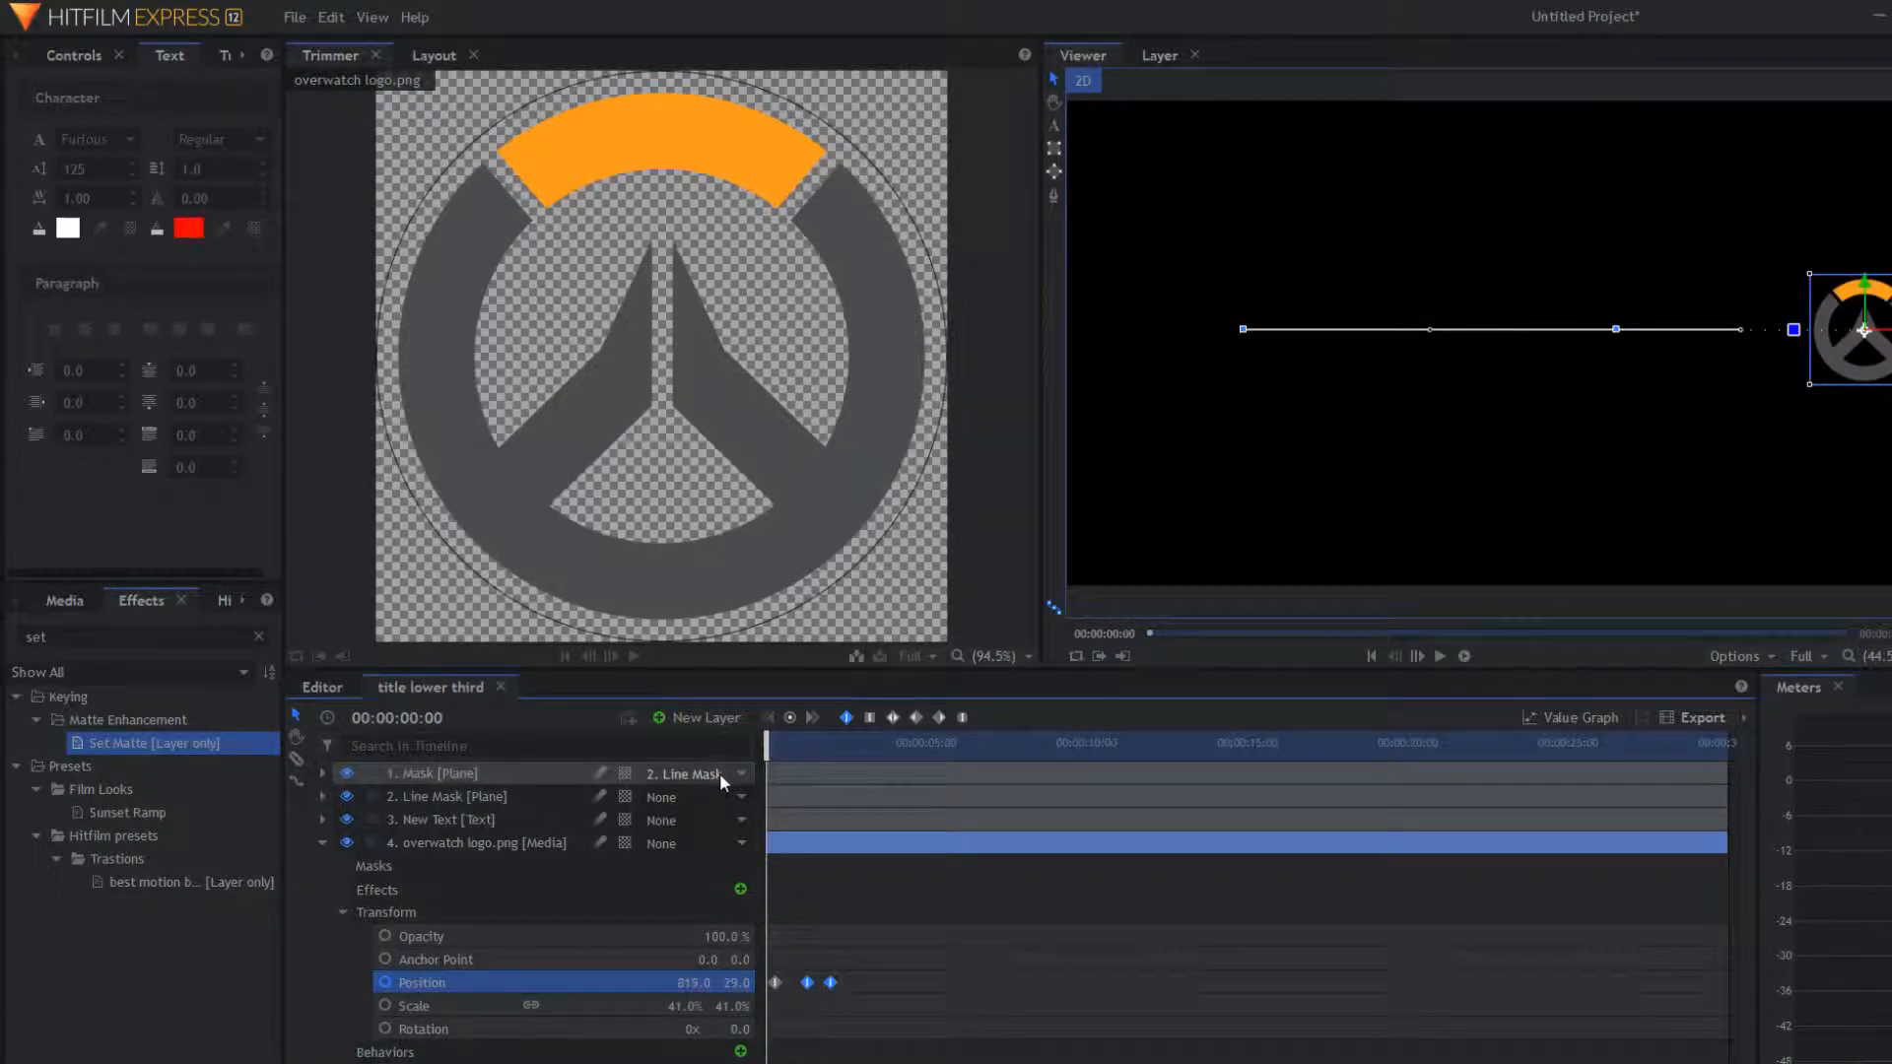
{"action": "key", "text": "space"}
{"action": "key", "text": "space"}
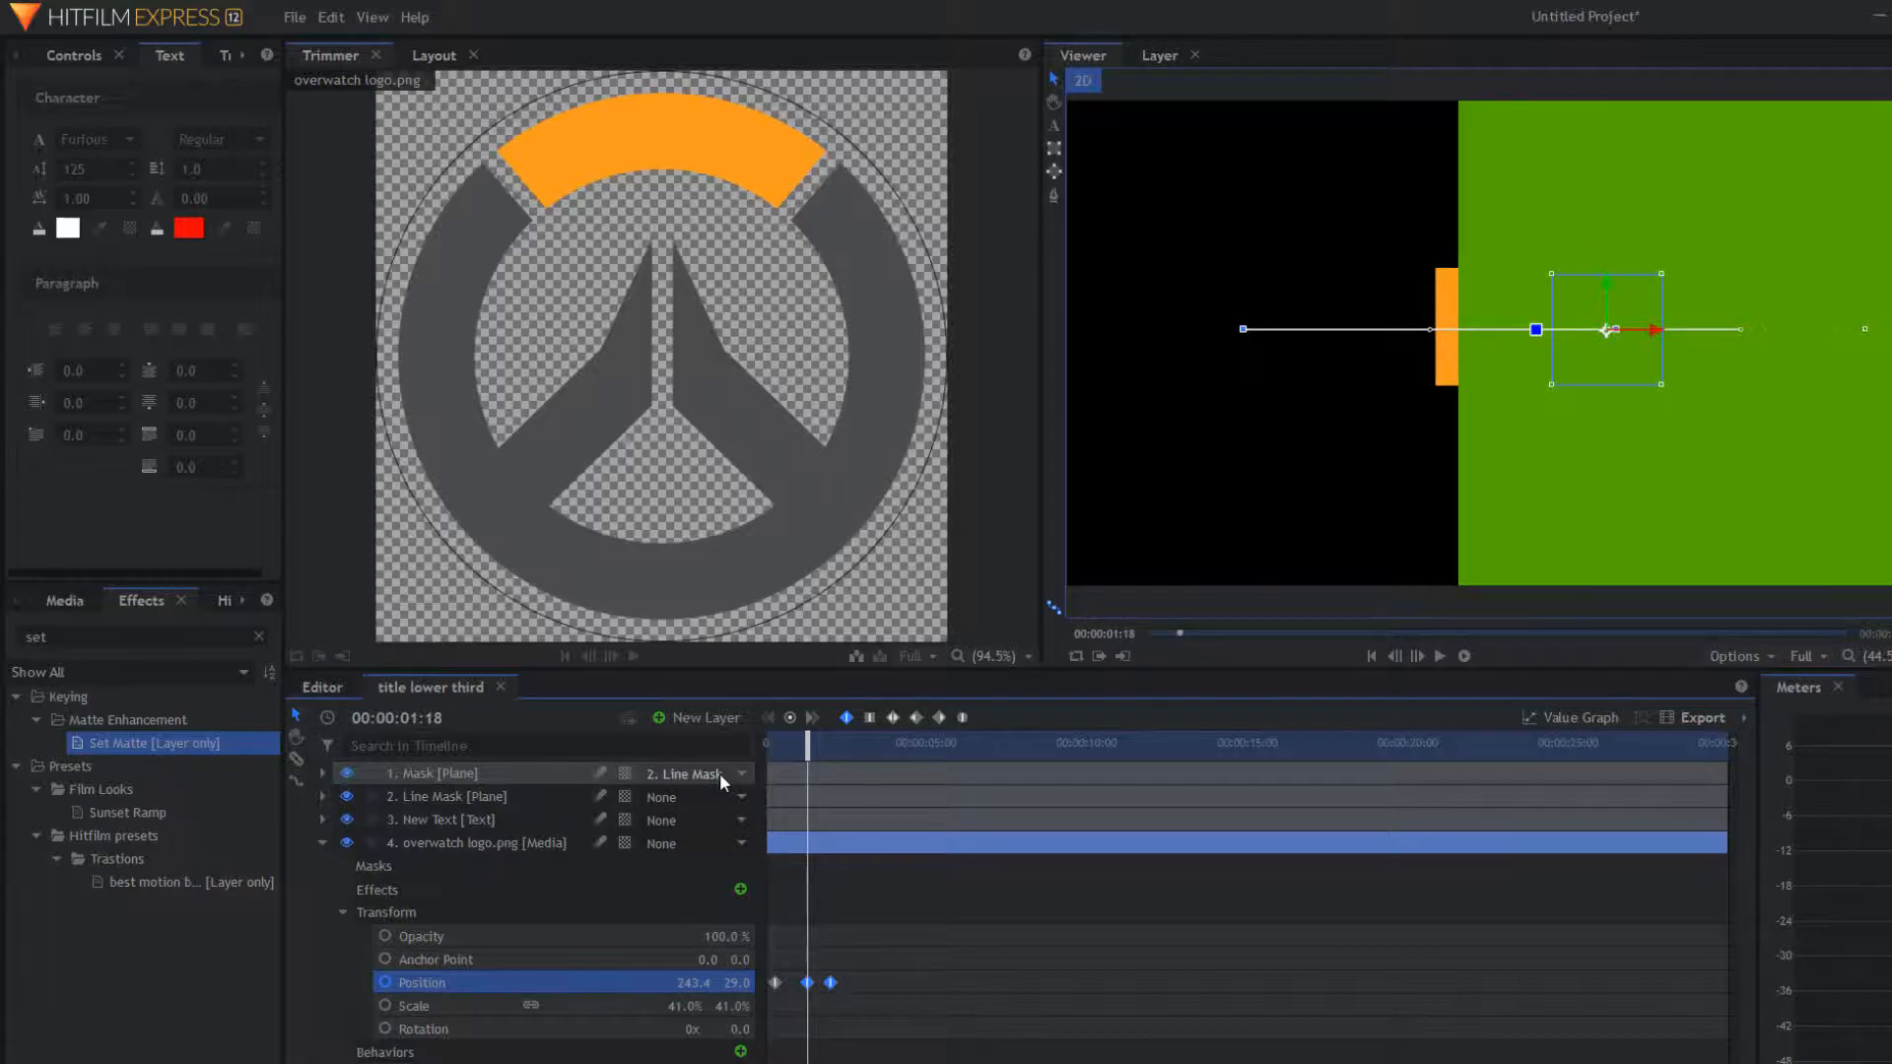
{"action": "left_click_drag", "start_coordinate": [811, 756], "coordinate": [786, 763]}
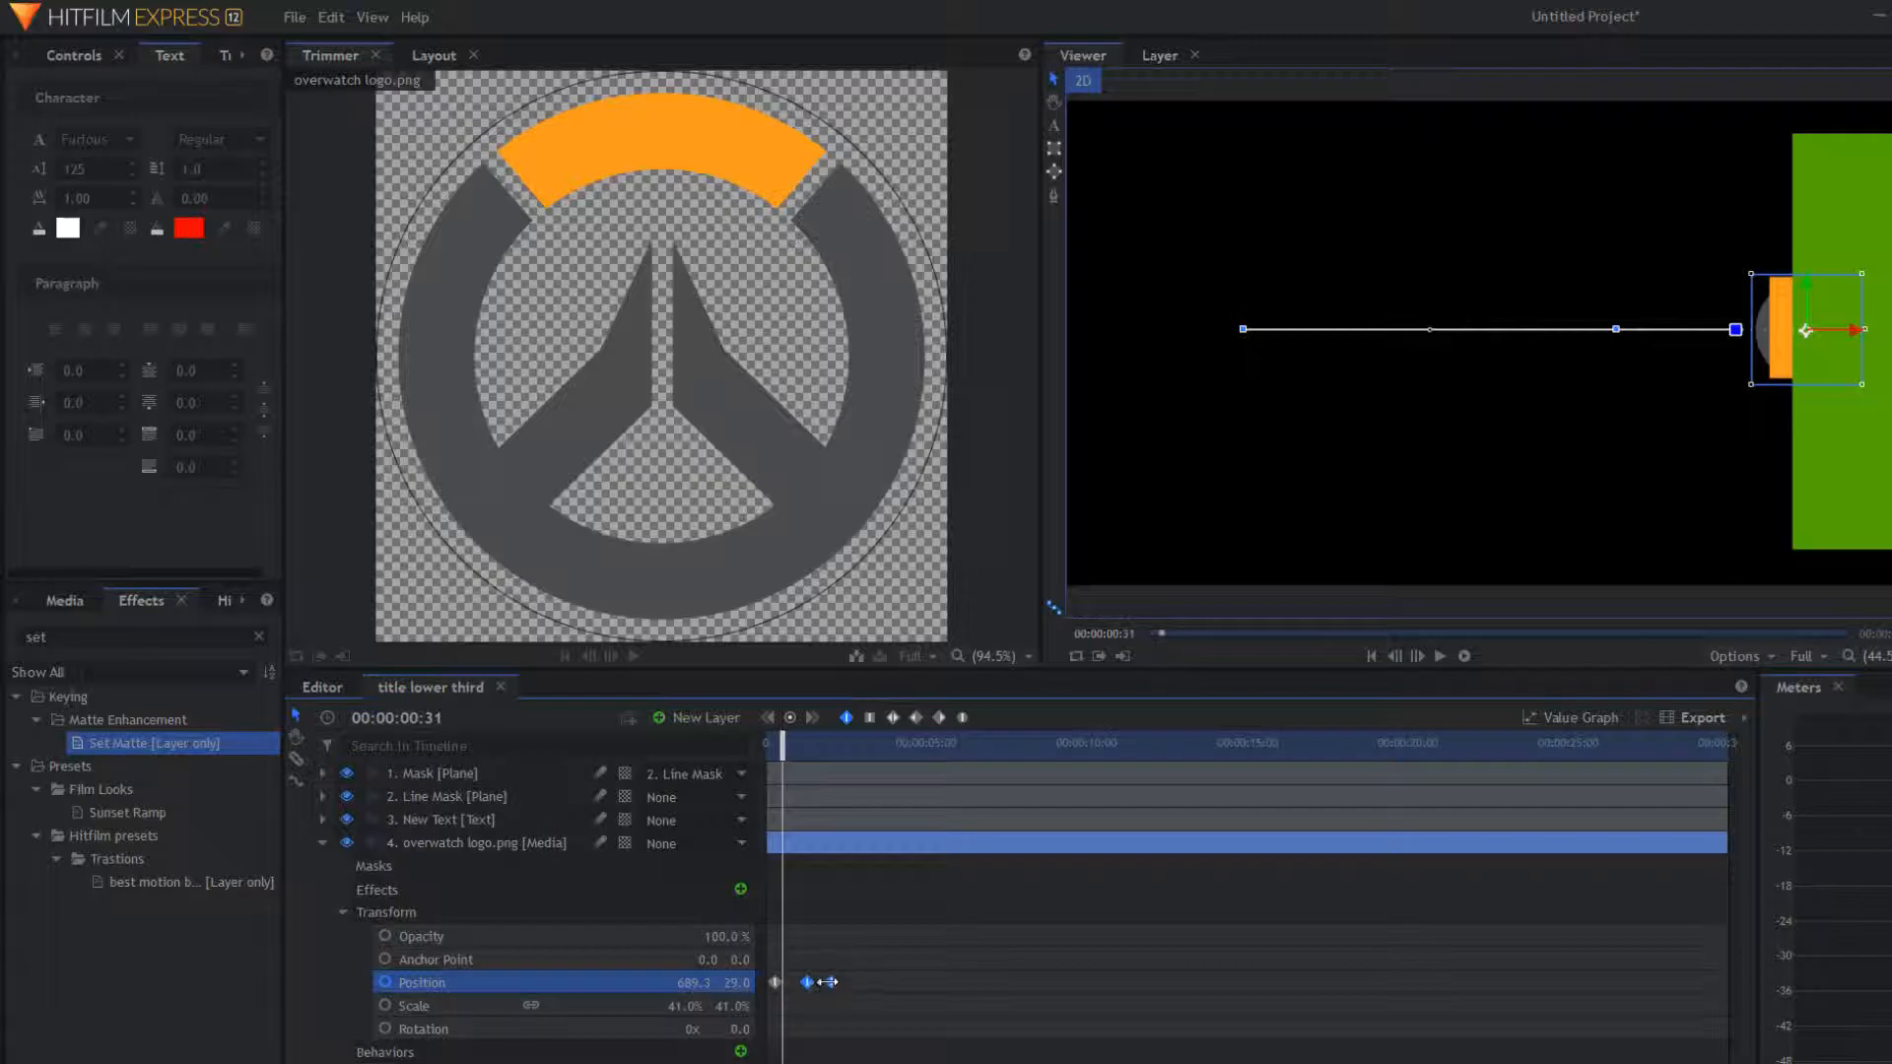
{"action": "left_click_drag", "start_coordinate": [823, 986], "coordinate": [864, 981]}
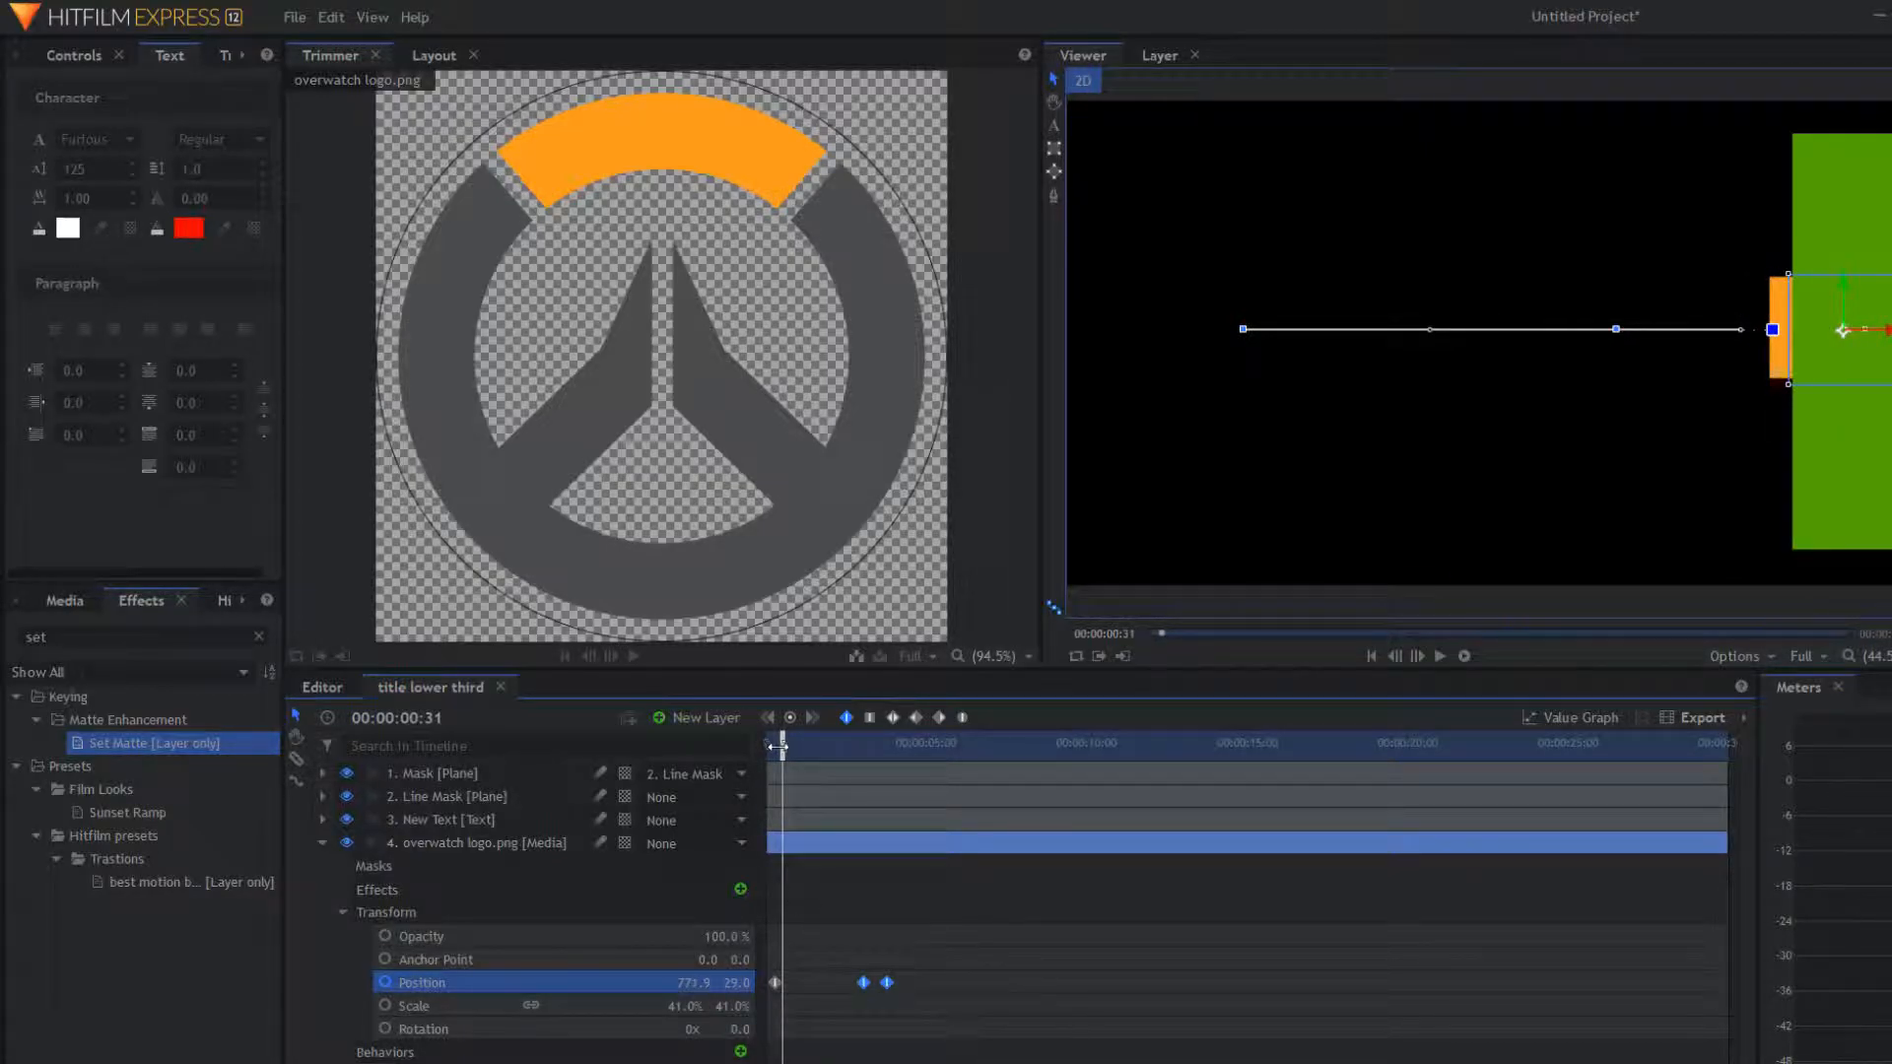
{"action": "left_click", "coordinate": [790, 769]}
{"action": "key", "text": "Home"}
{"action": "key", "text": "space"}
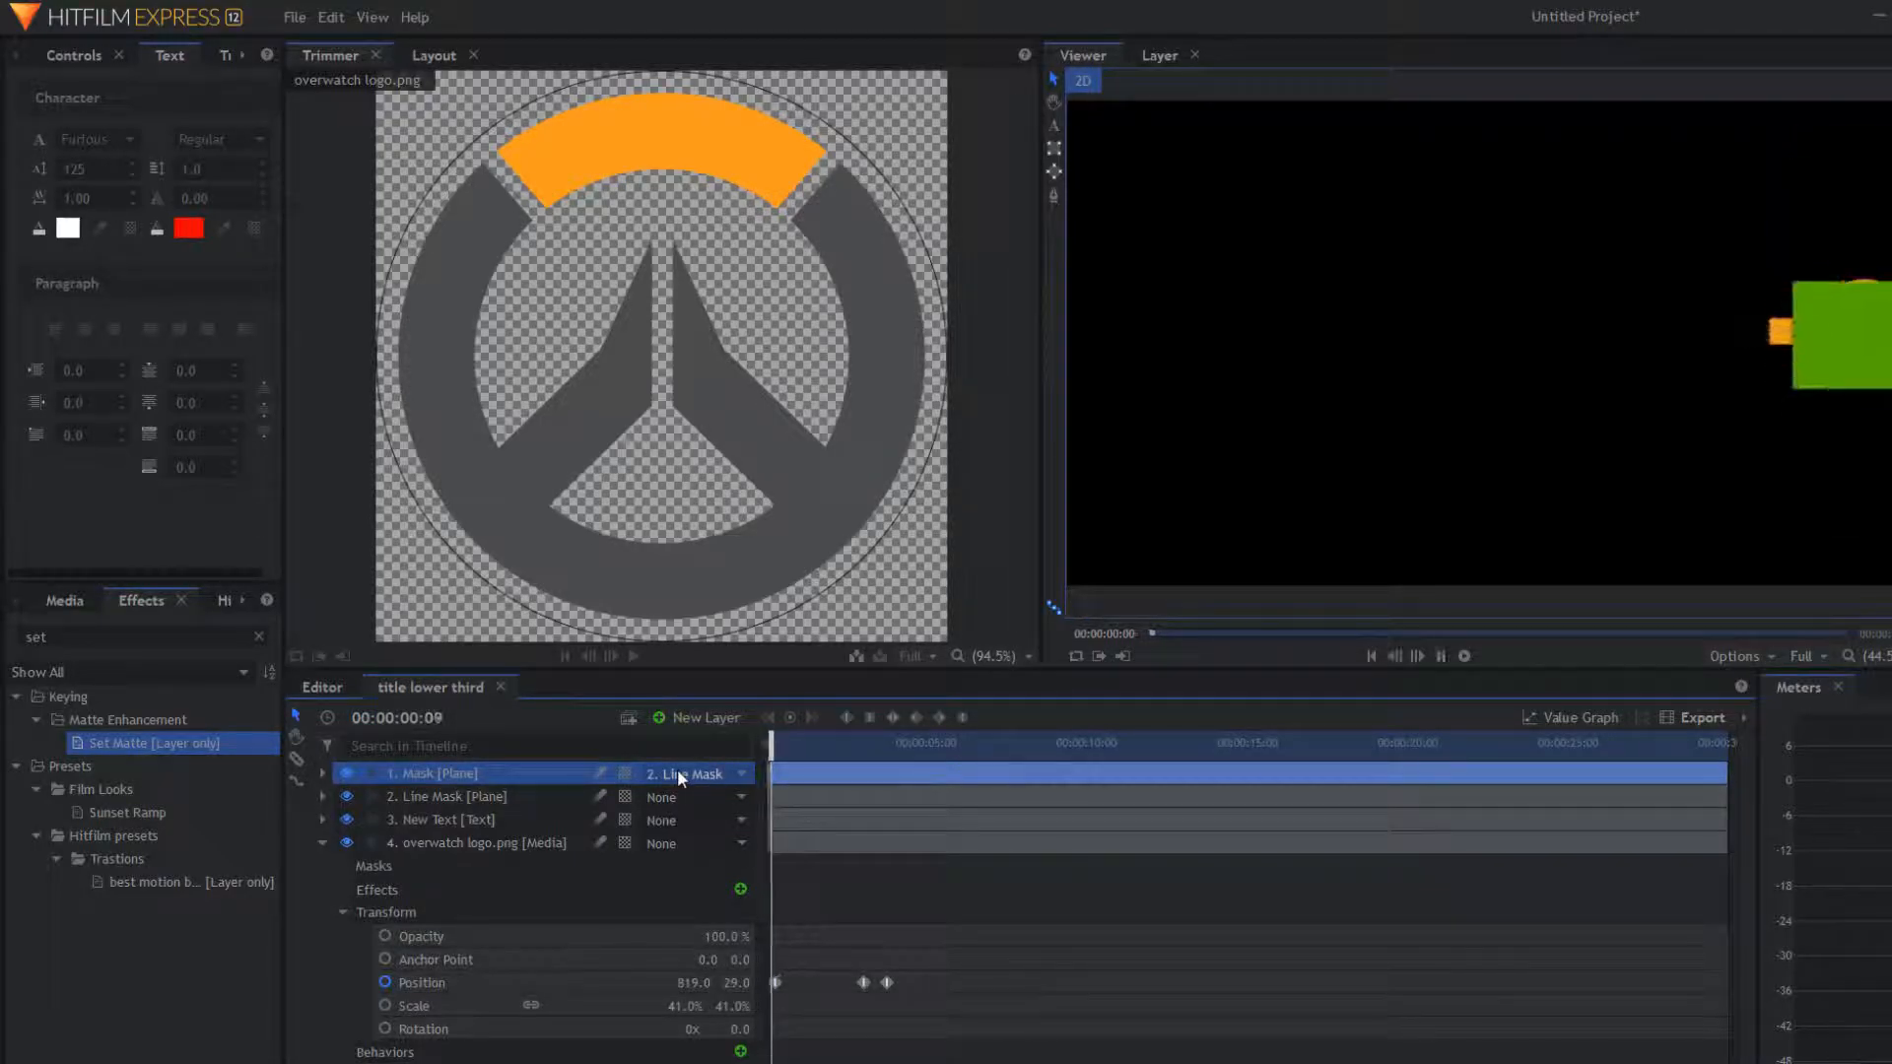
Step: Hide the Mask plane and replay the logo's slide-in to review its timing
{"action": "key", "text": "space"}
{"action": "key", "text": "space"}
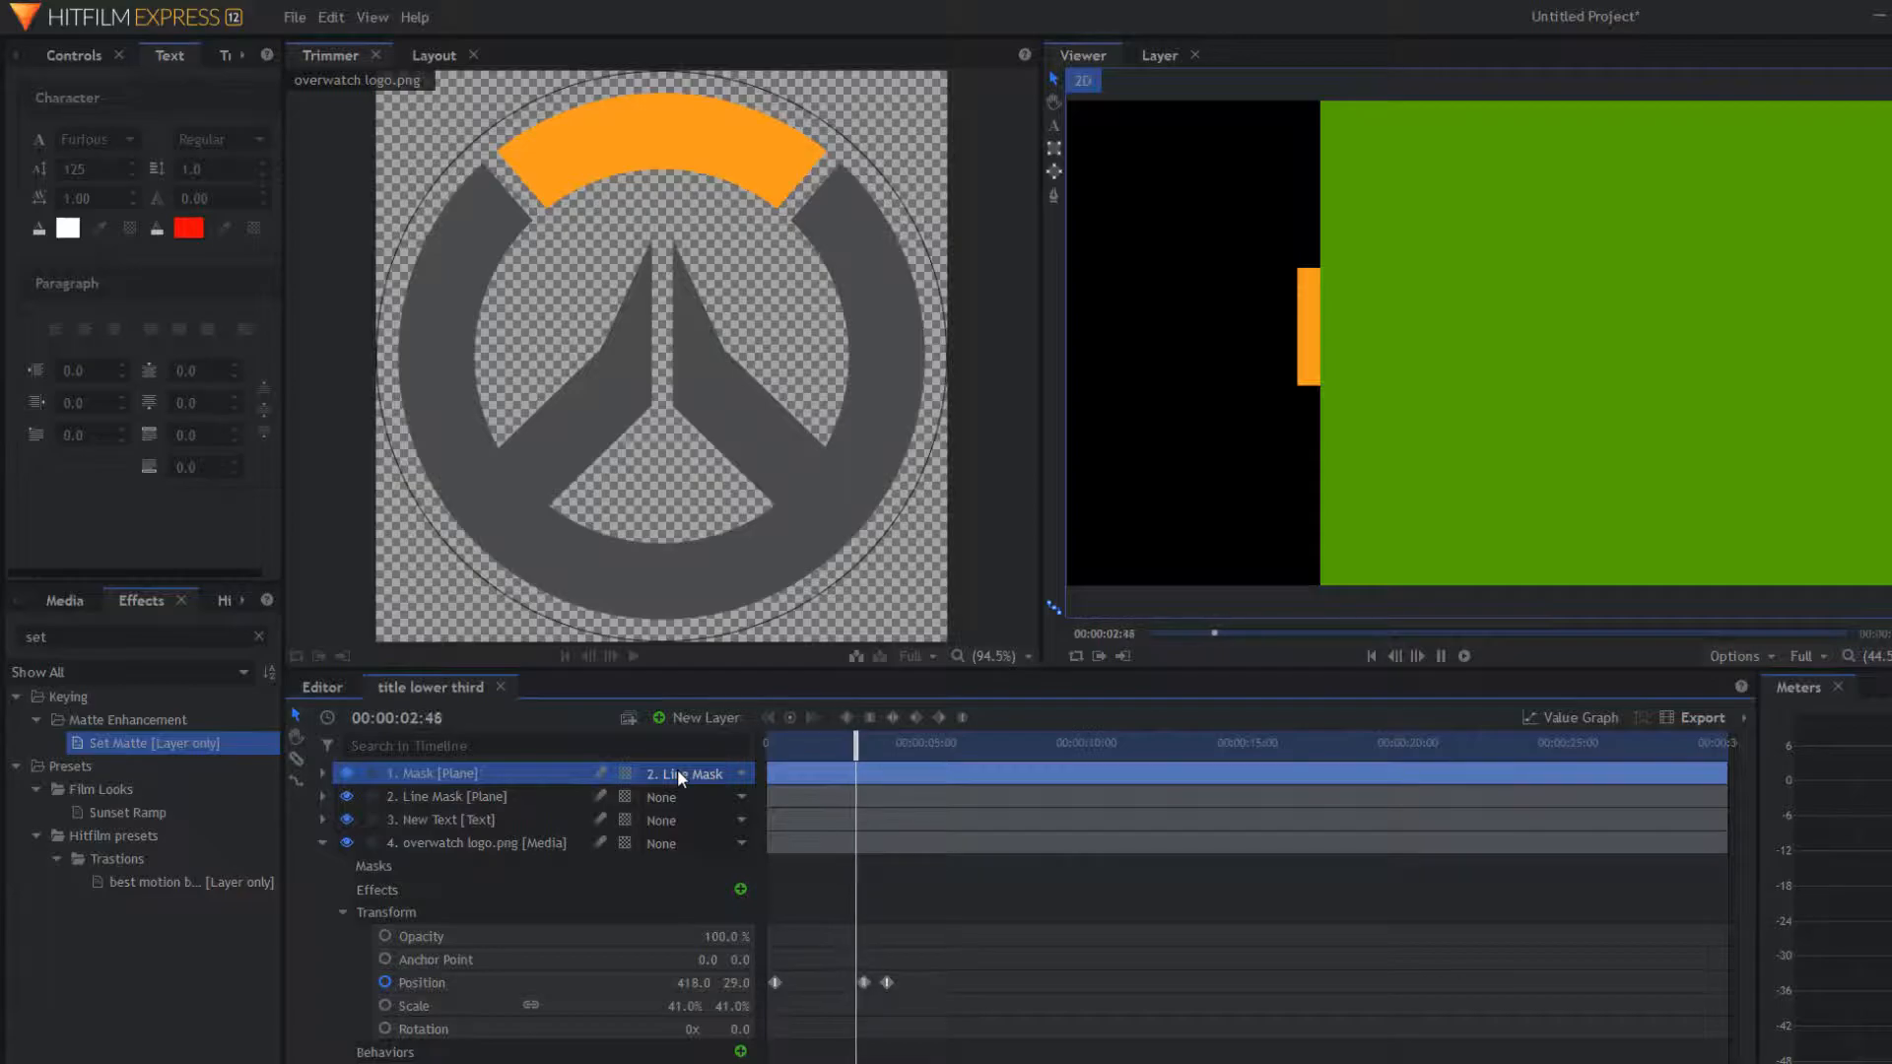
{"action": "key", "text": "space"}
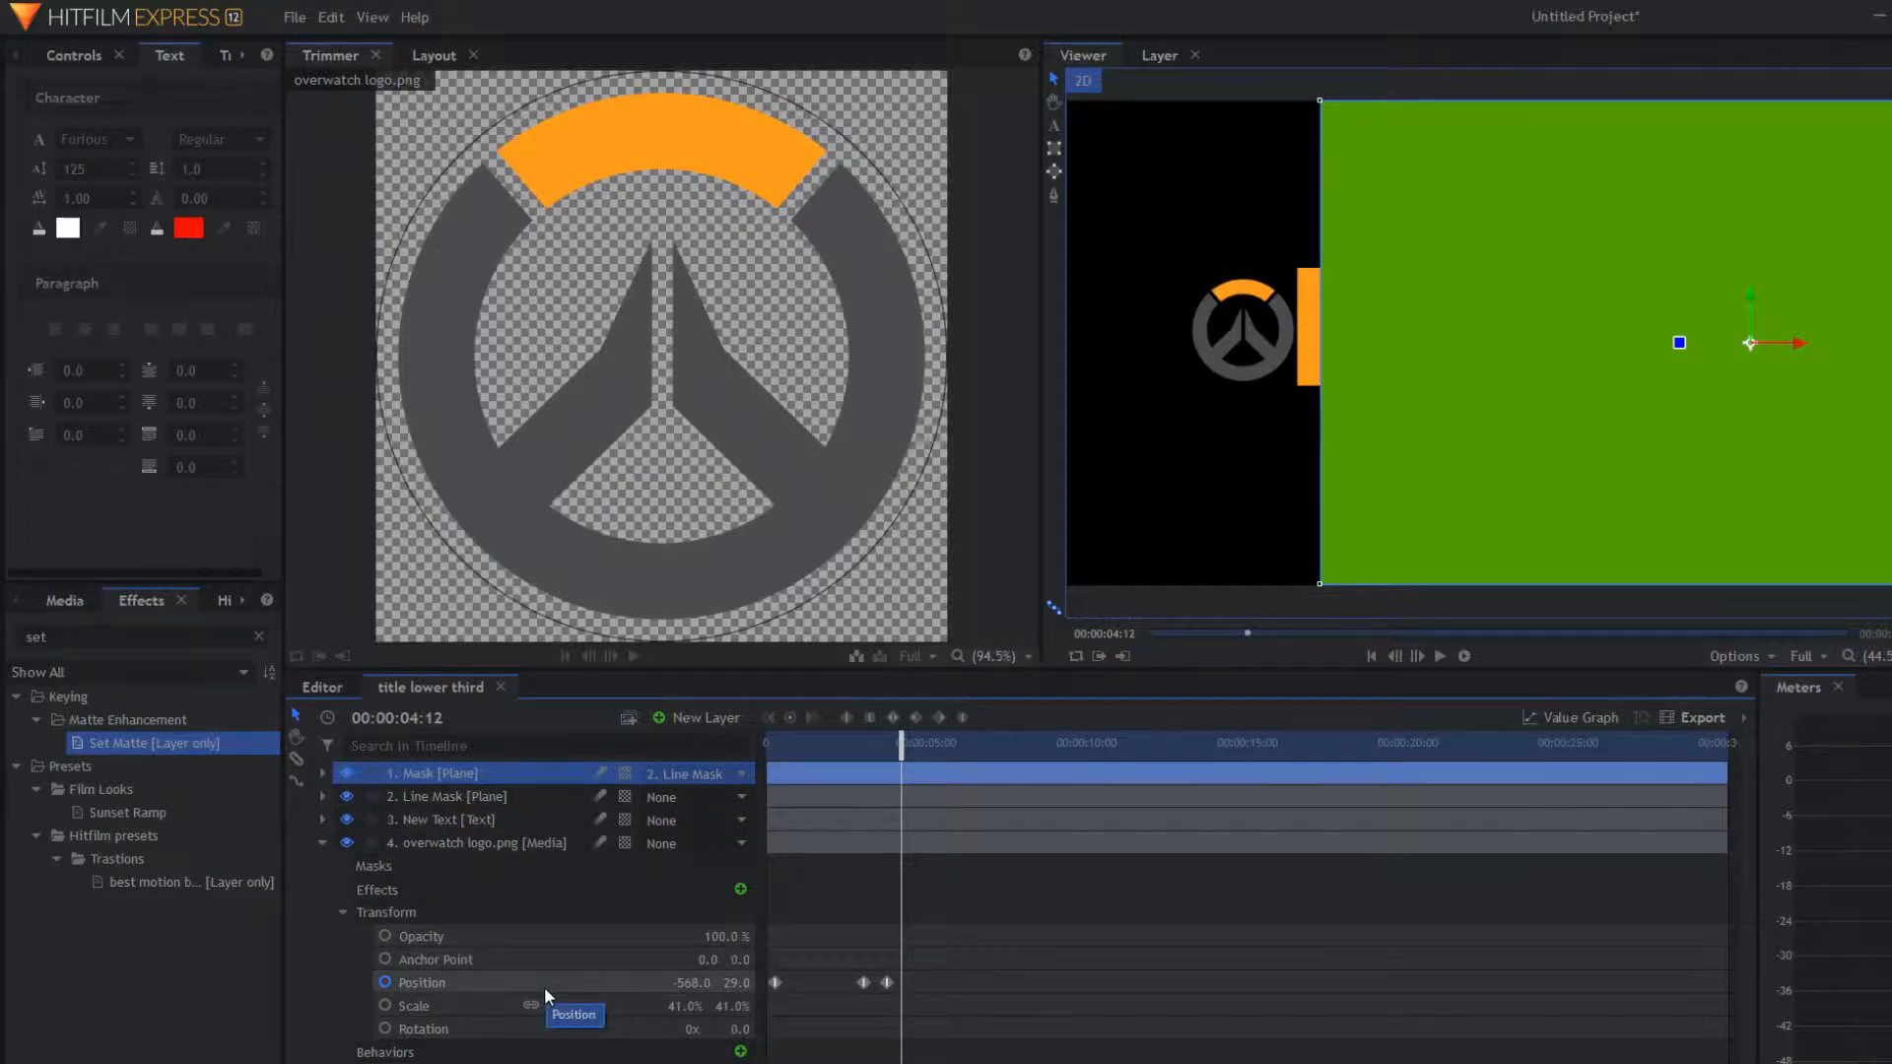
{"action": "left_click", "coordinate": [351, 772]}
{"action": "left_click_drag", "start_coordinate": [907, 754], "coordinate": [678, 789]}
{"action": "key", "text": "space"}
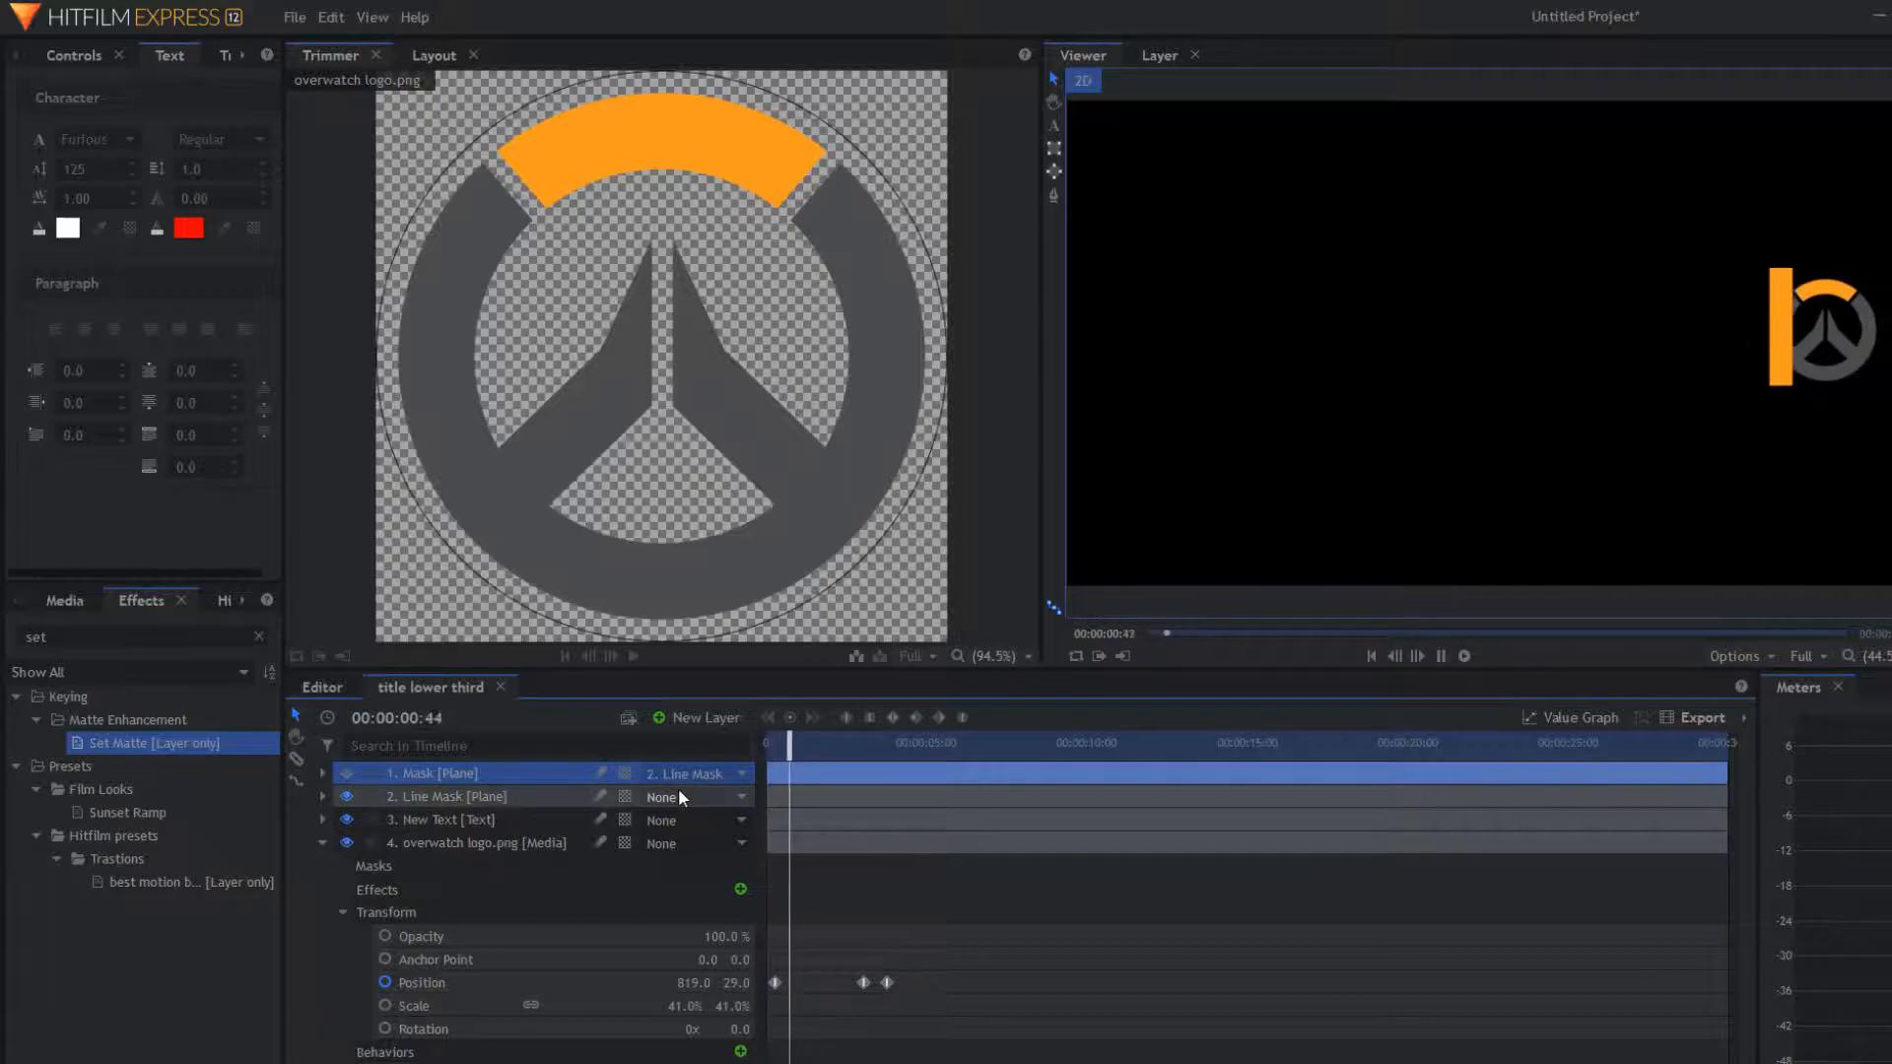
{"action": "key", "text": "space"}
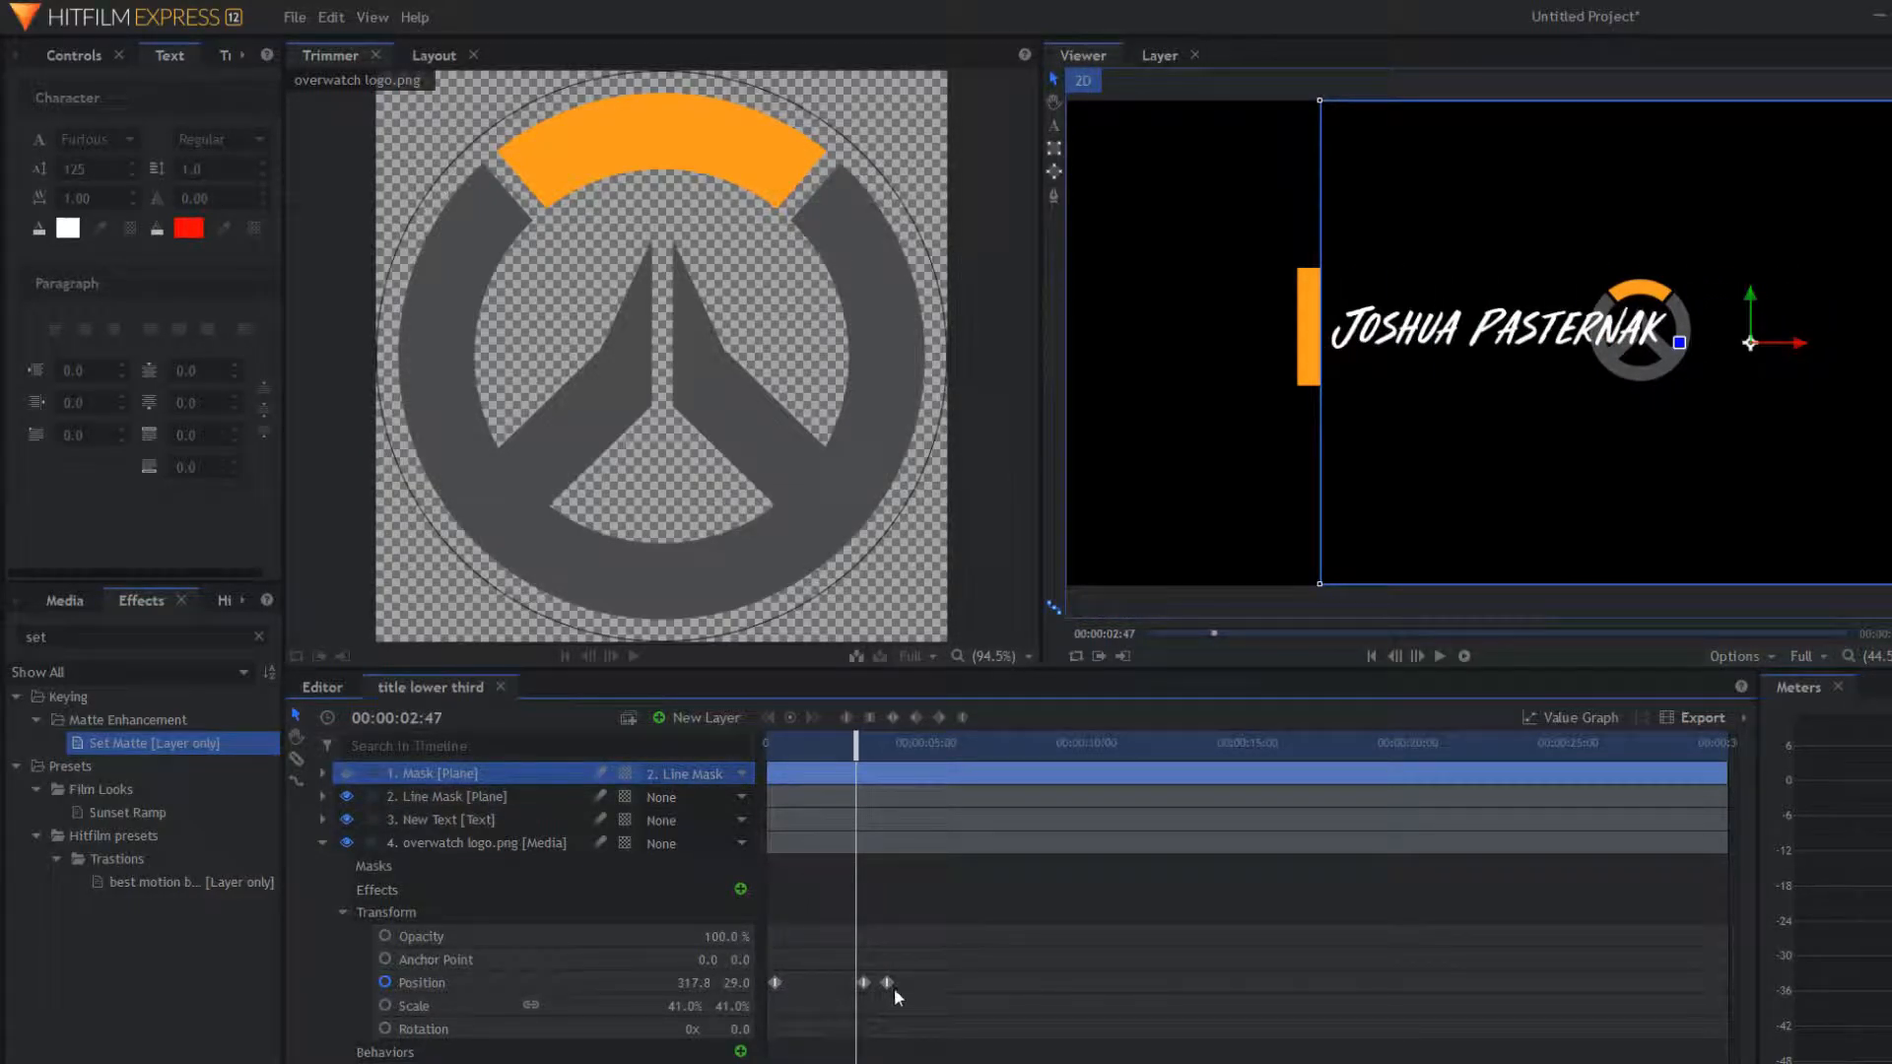
Step: Shift the logo's later Position keyframes slightly earlier and replay the slide-in
{"action": "left_click", "coordinate": [856, 985]}
{"action": "left_click_drag", "start_coordinate": [855, 986], "coordinate": [846, 982]}
{"action": "key", "text": "Home"}
{"action": "key", "text": "space"}
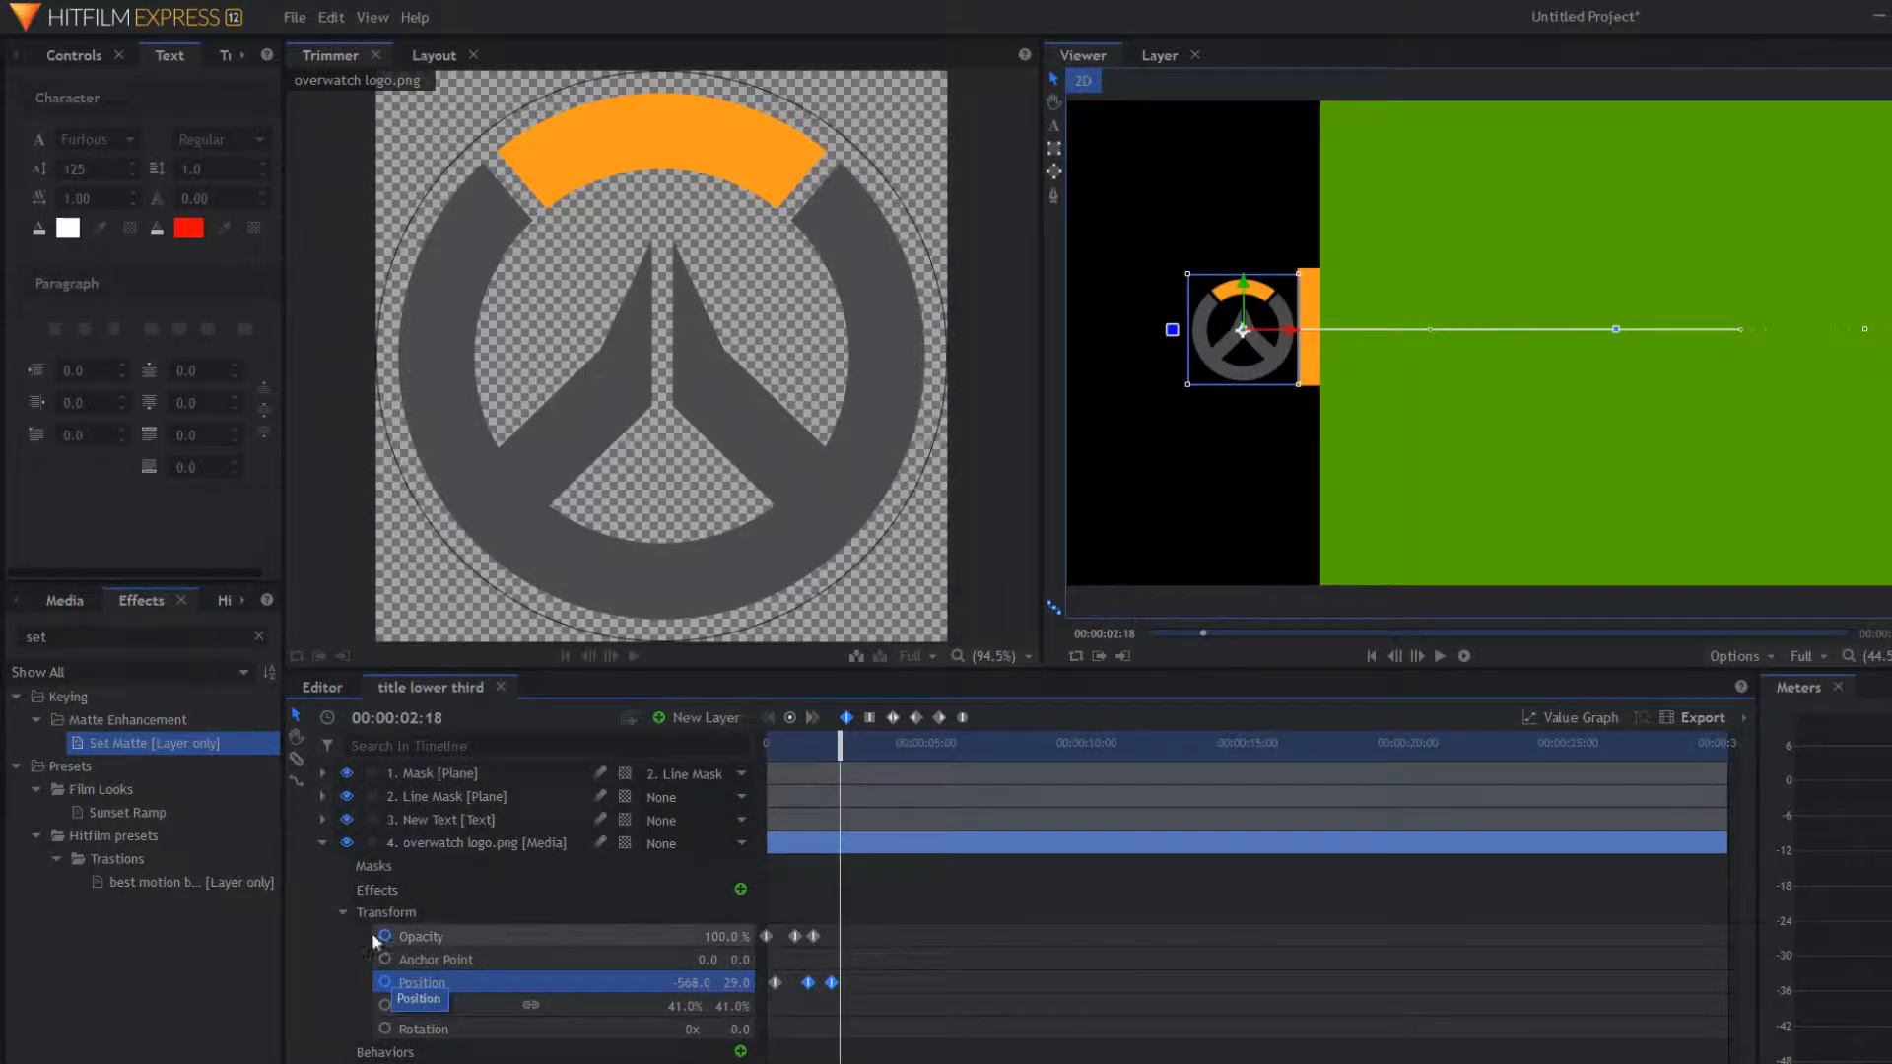
{"action": "left_click", "coordinate": [343, 914]}
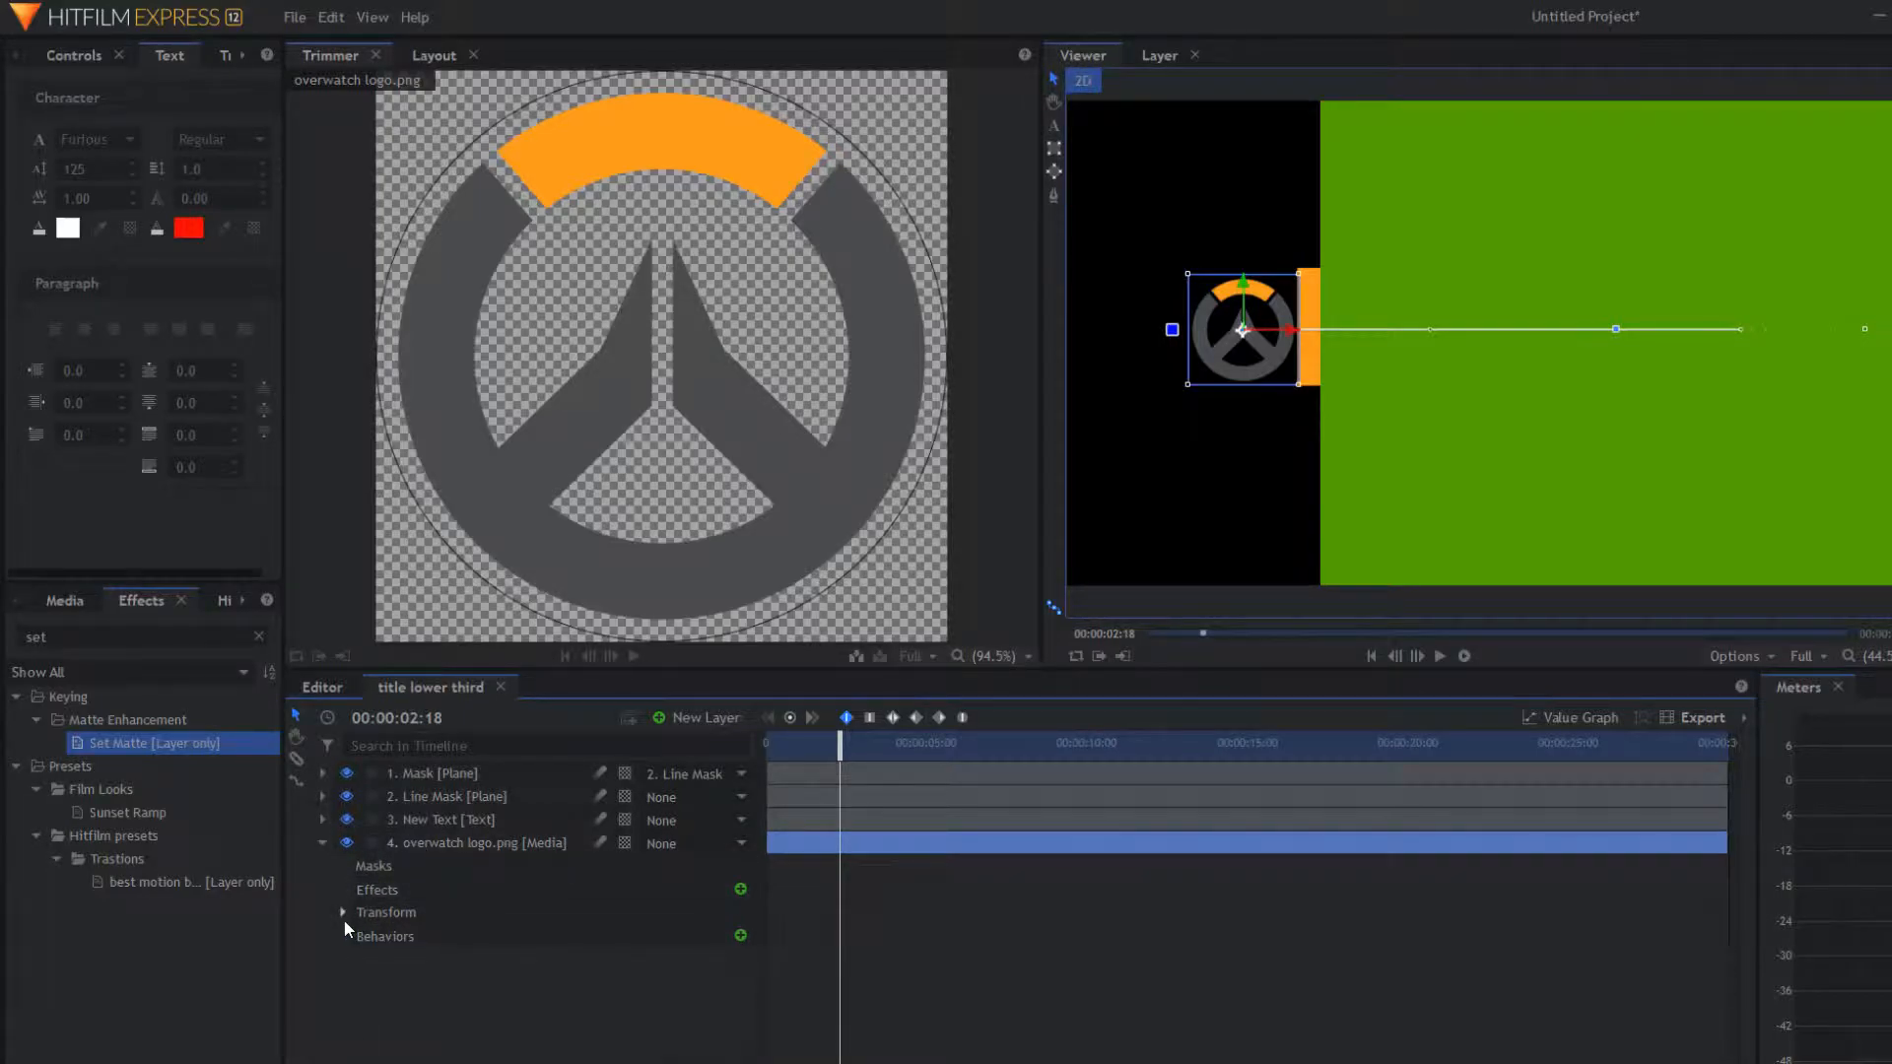
{"action": "left_click", "coordinate": [343, 914]}
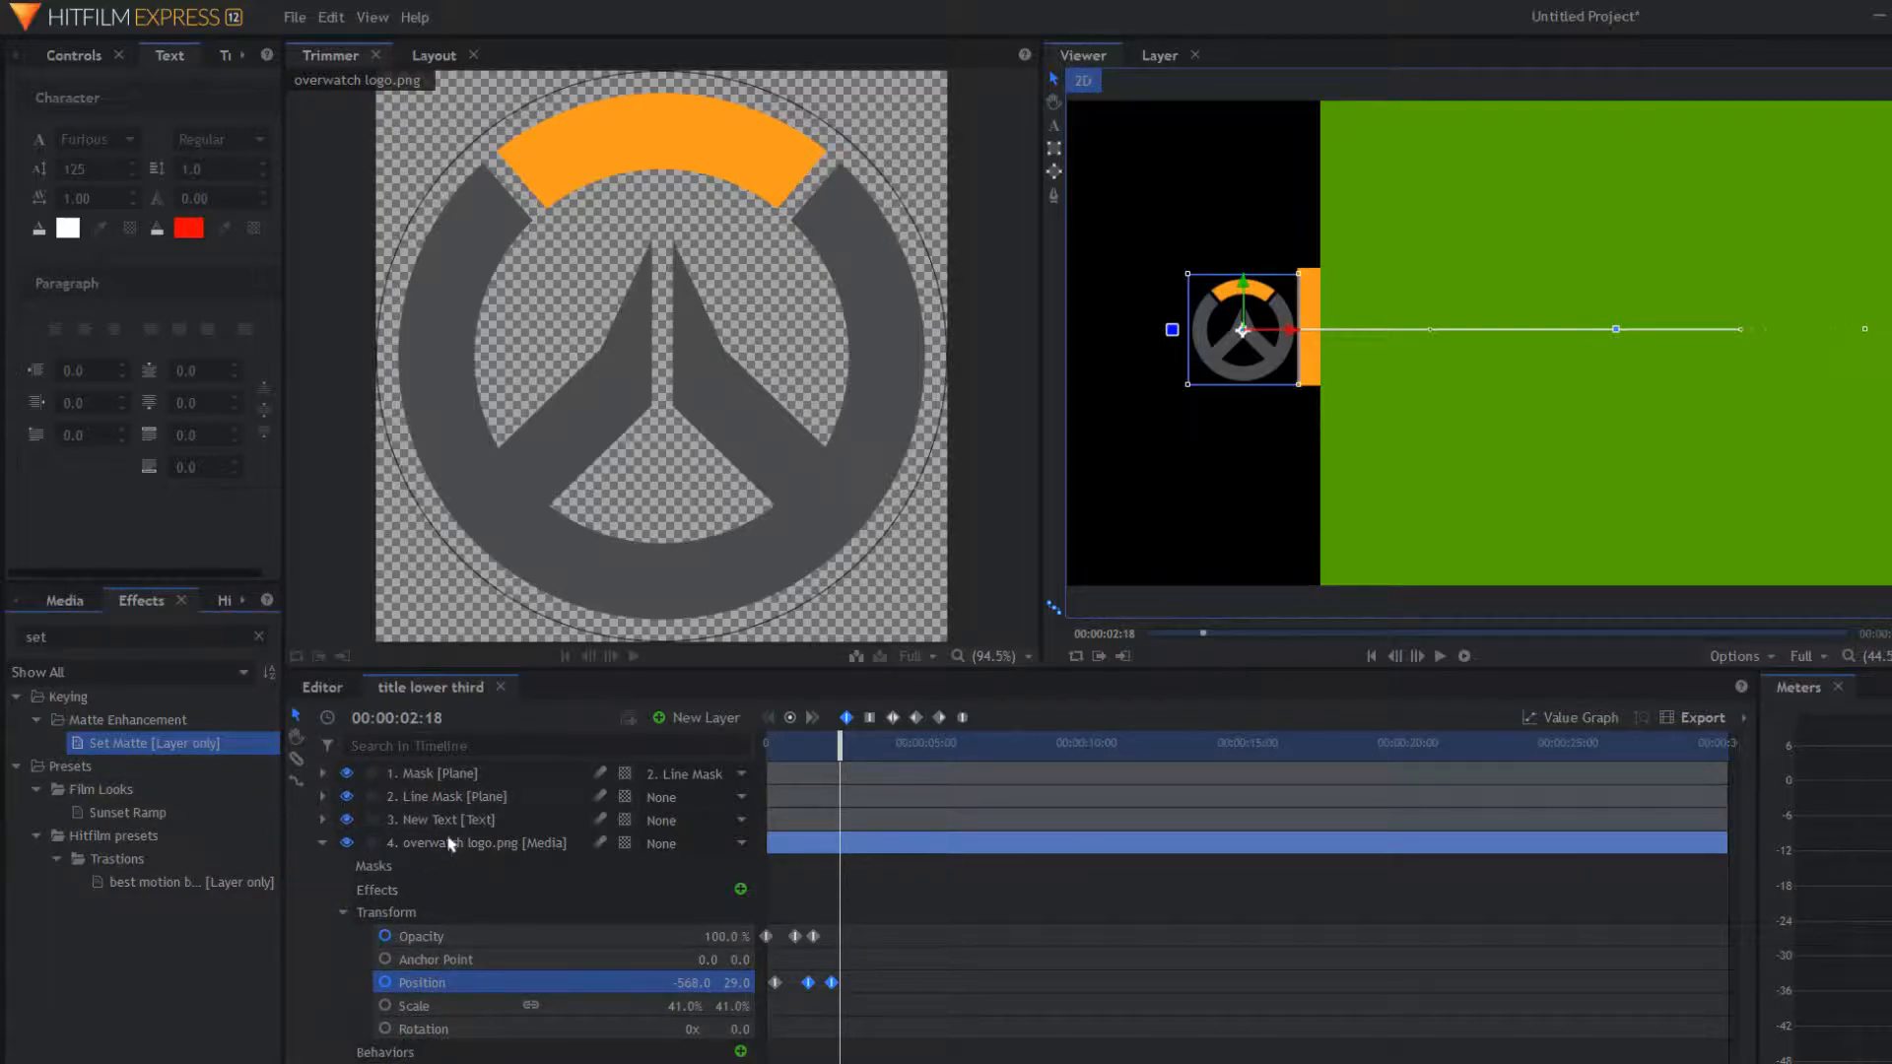
Step: Give the logo a Set Matte sourced from Mask with Subtract blend, leaving Invert unchecked
{"action": "left_click_drag", "start_coordinate": [433, 850], "coordinate": [434, 850]}
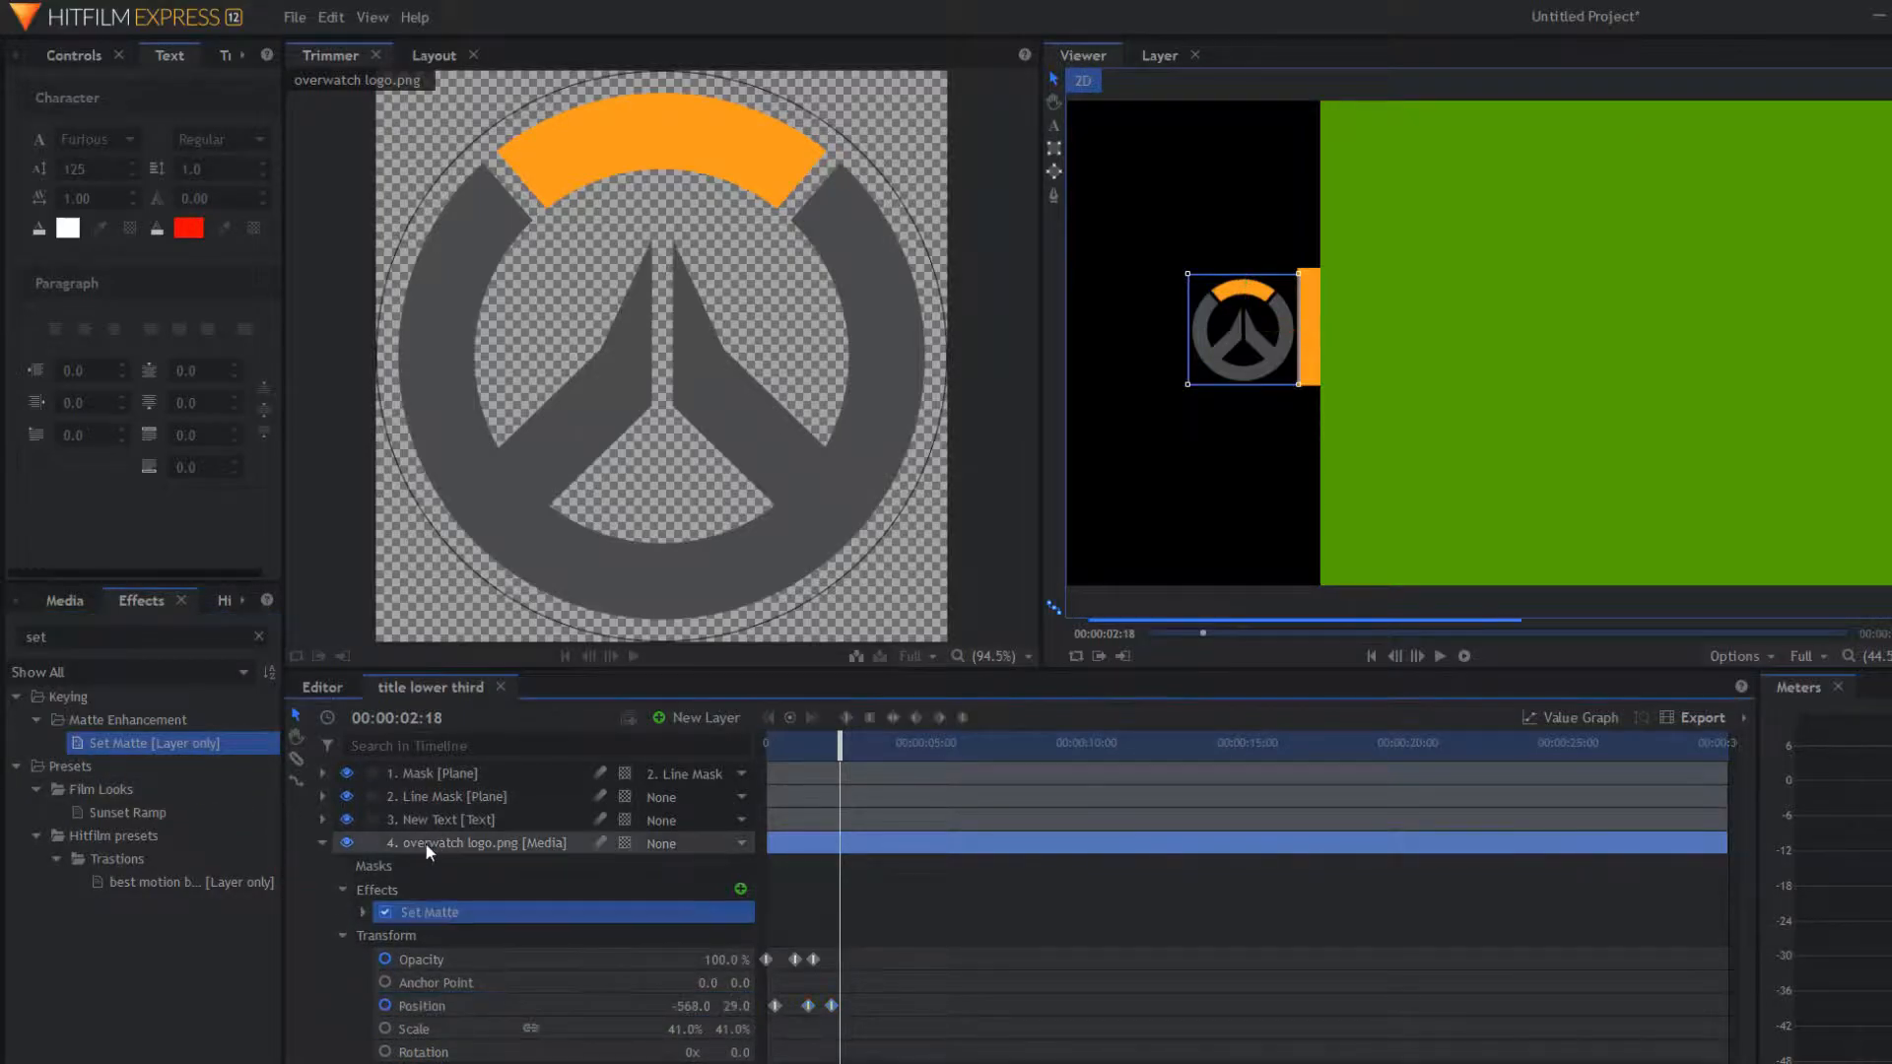
{"action": "left_click", "coordinate": [357, 910]}
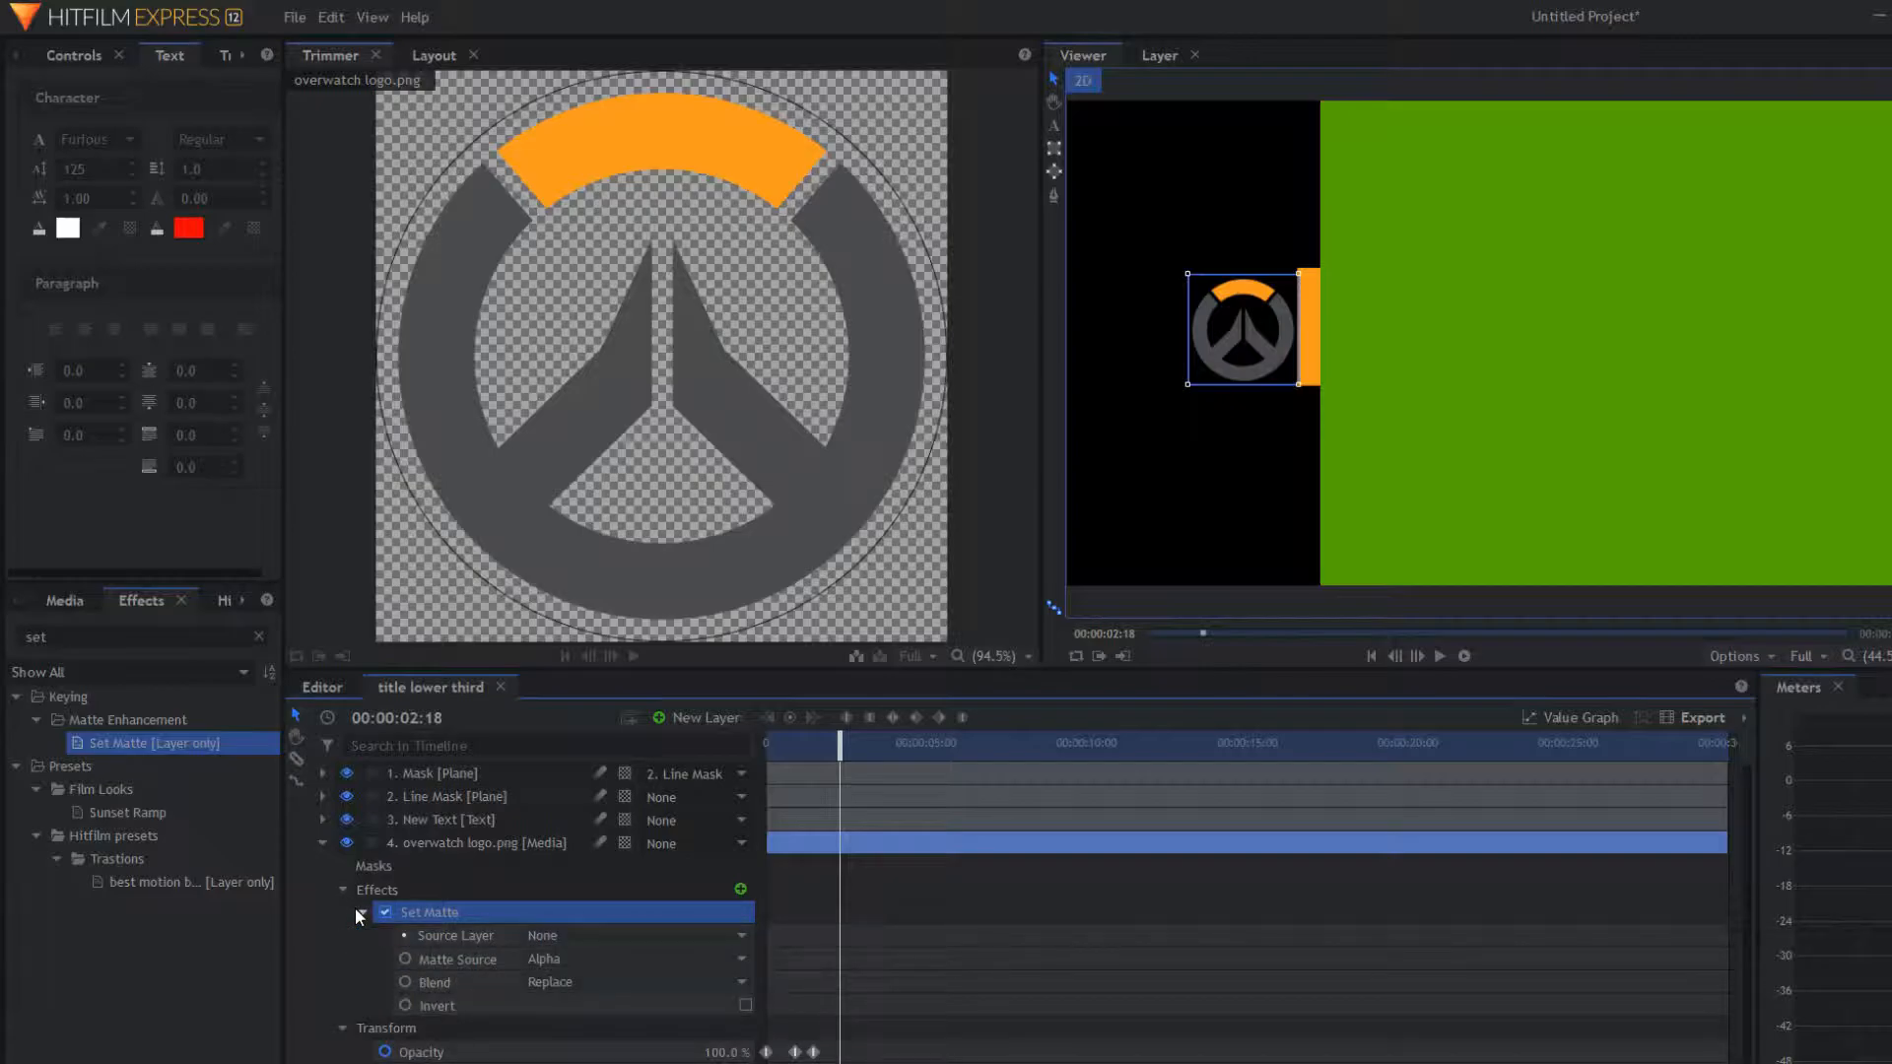
{"action": "left_click", "coordinate": [592, 933]}
{"action": "left_click", "coordinate": [570, 996]}
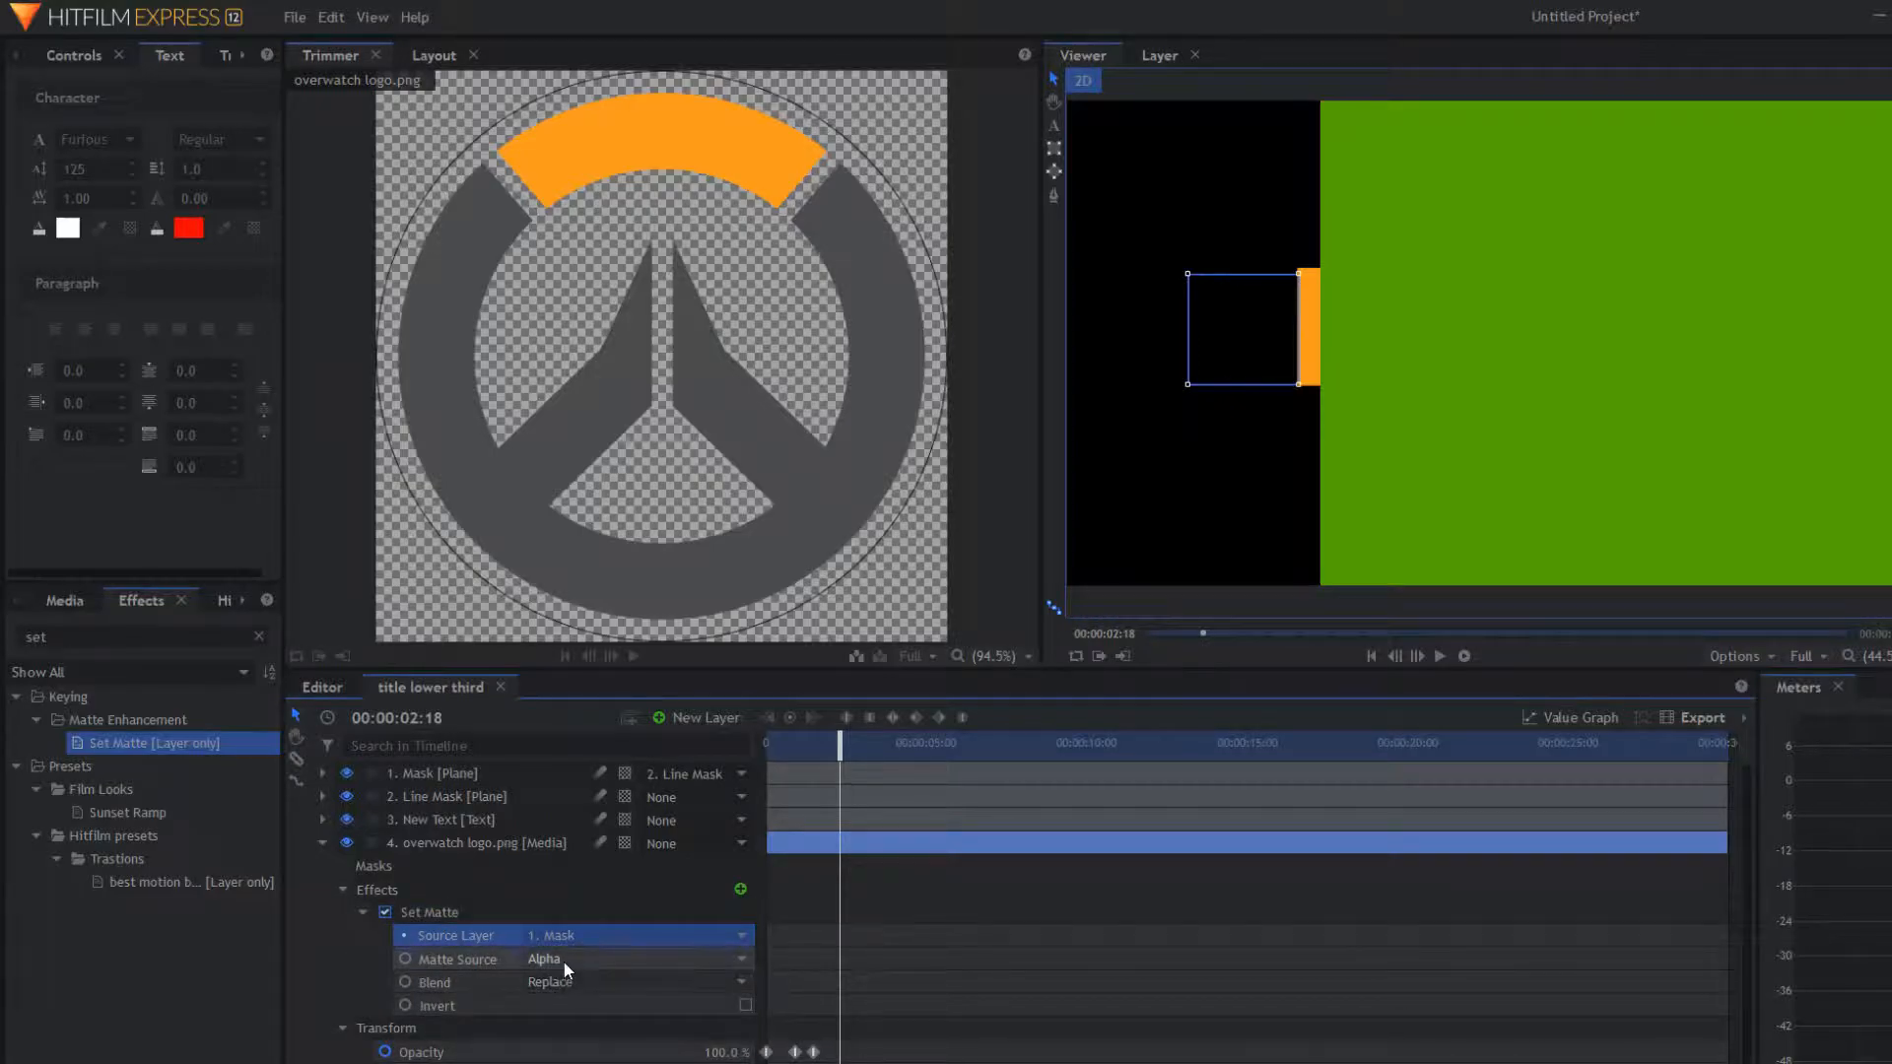
{"action": "left_click", "coordinate": [576, 984]}
{"action": "left_click", "coordinate": [659, 1013]}
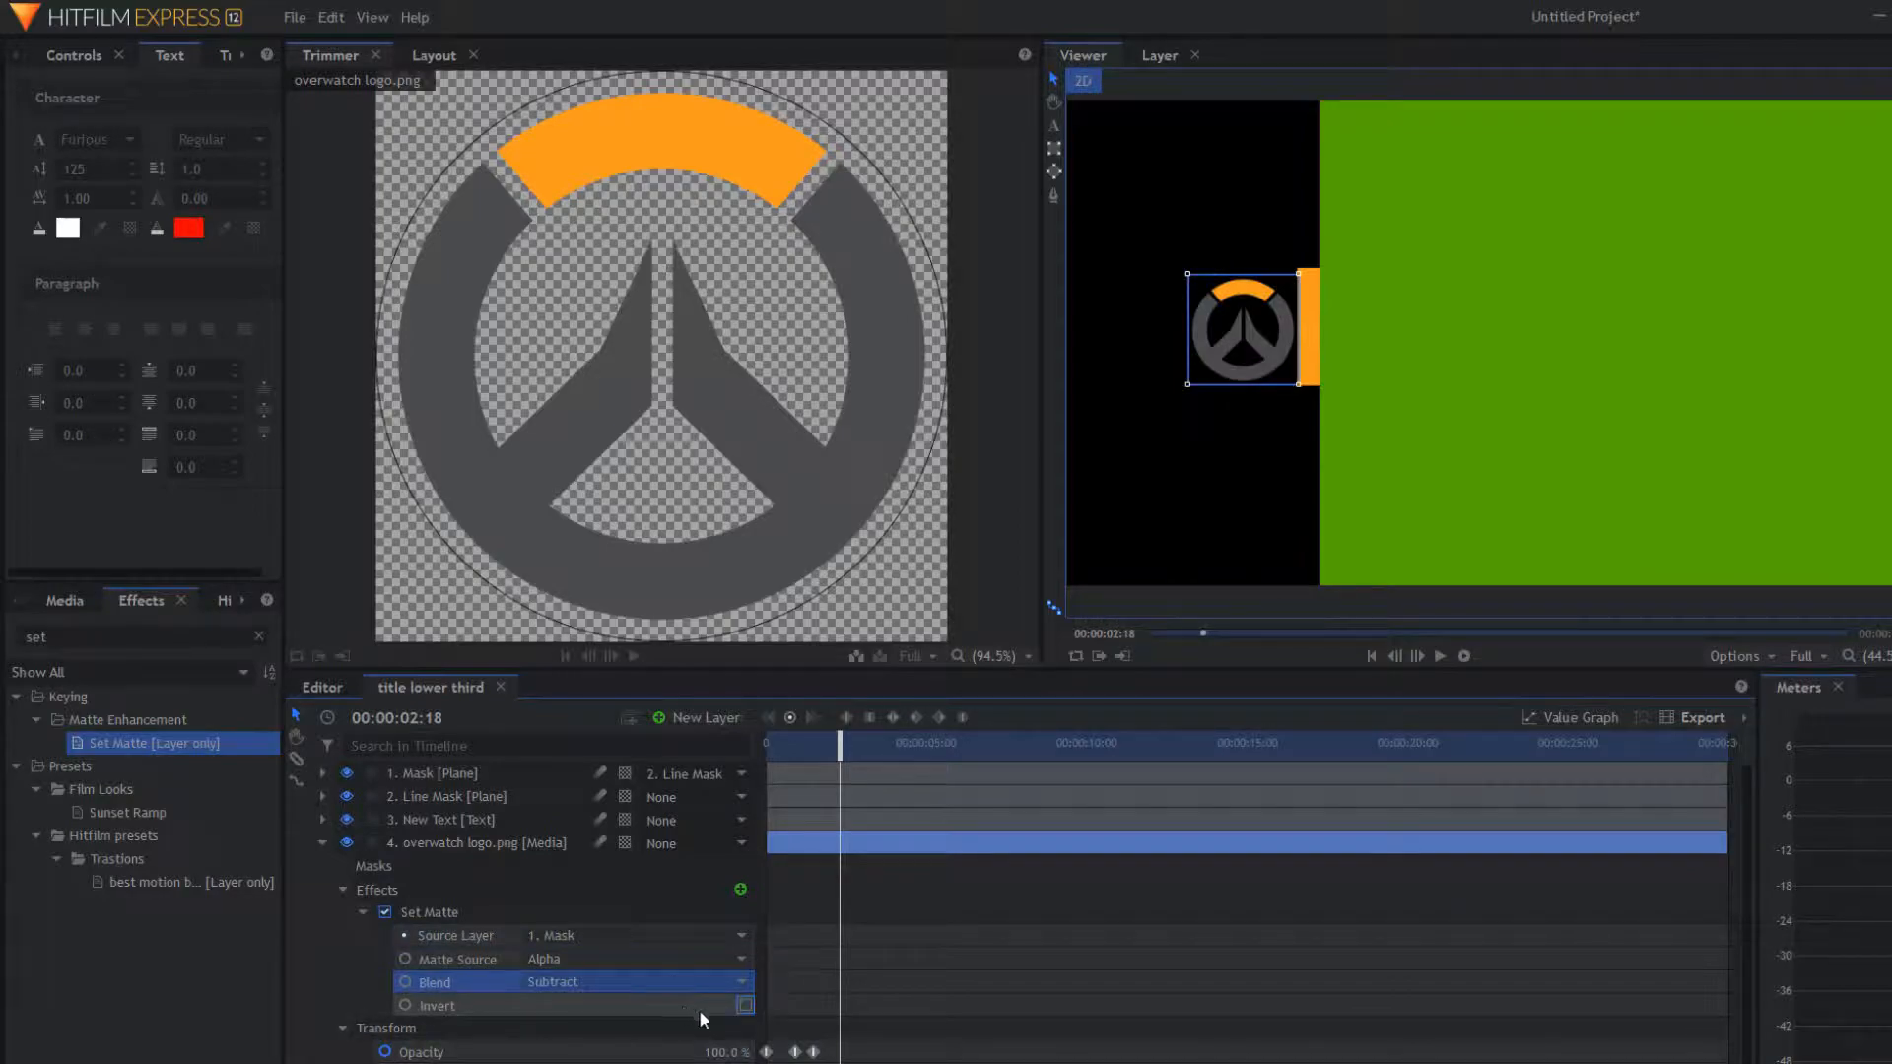
{"action": "left_click", "coordinate": [745, 1005]}
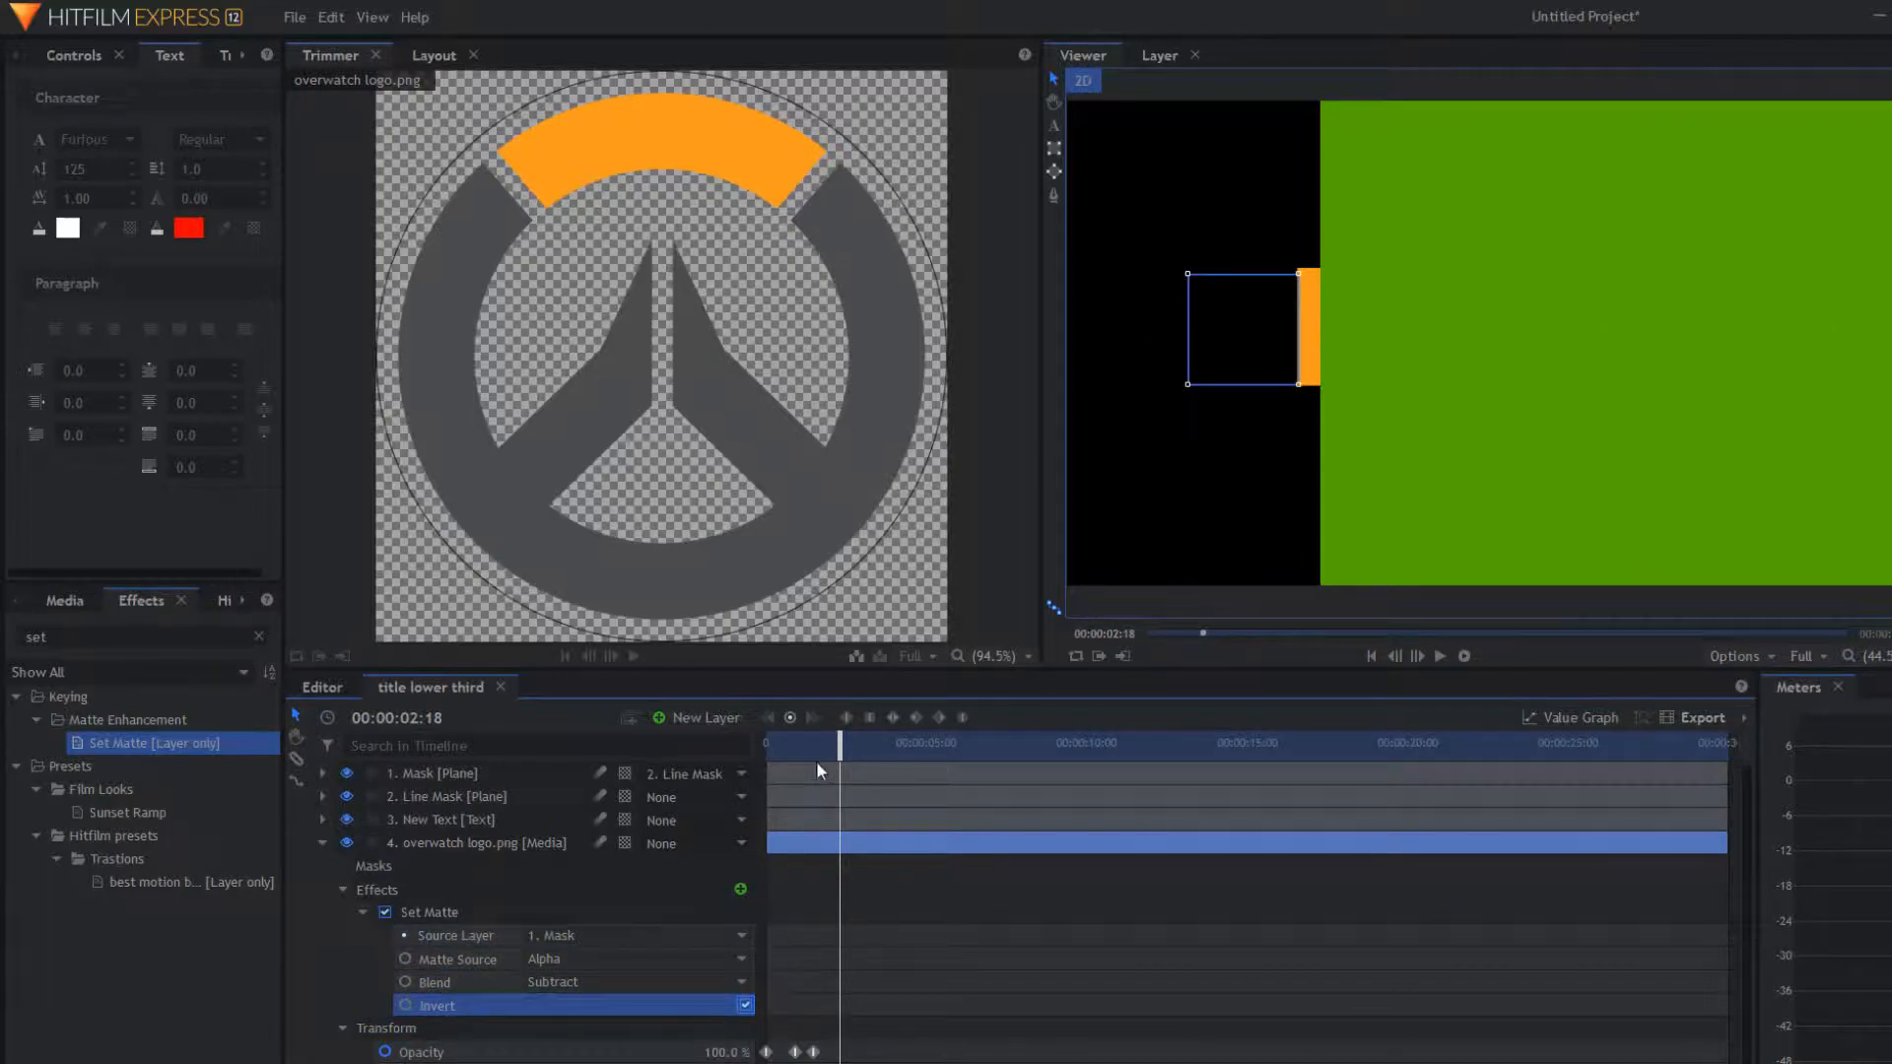
{"action": "left_click_drag", "start_coordinate": [853, 755], "coordinate": [888, 795]}
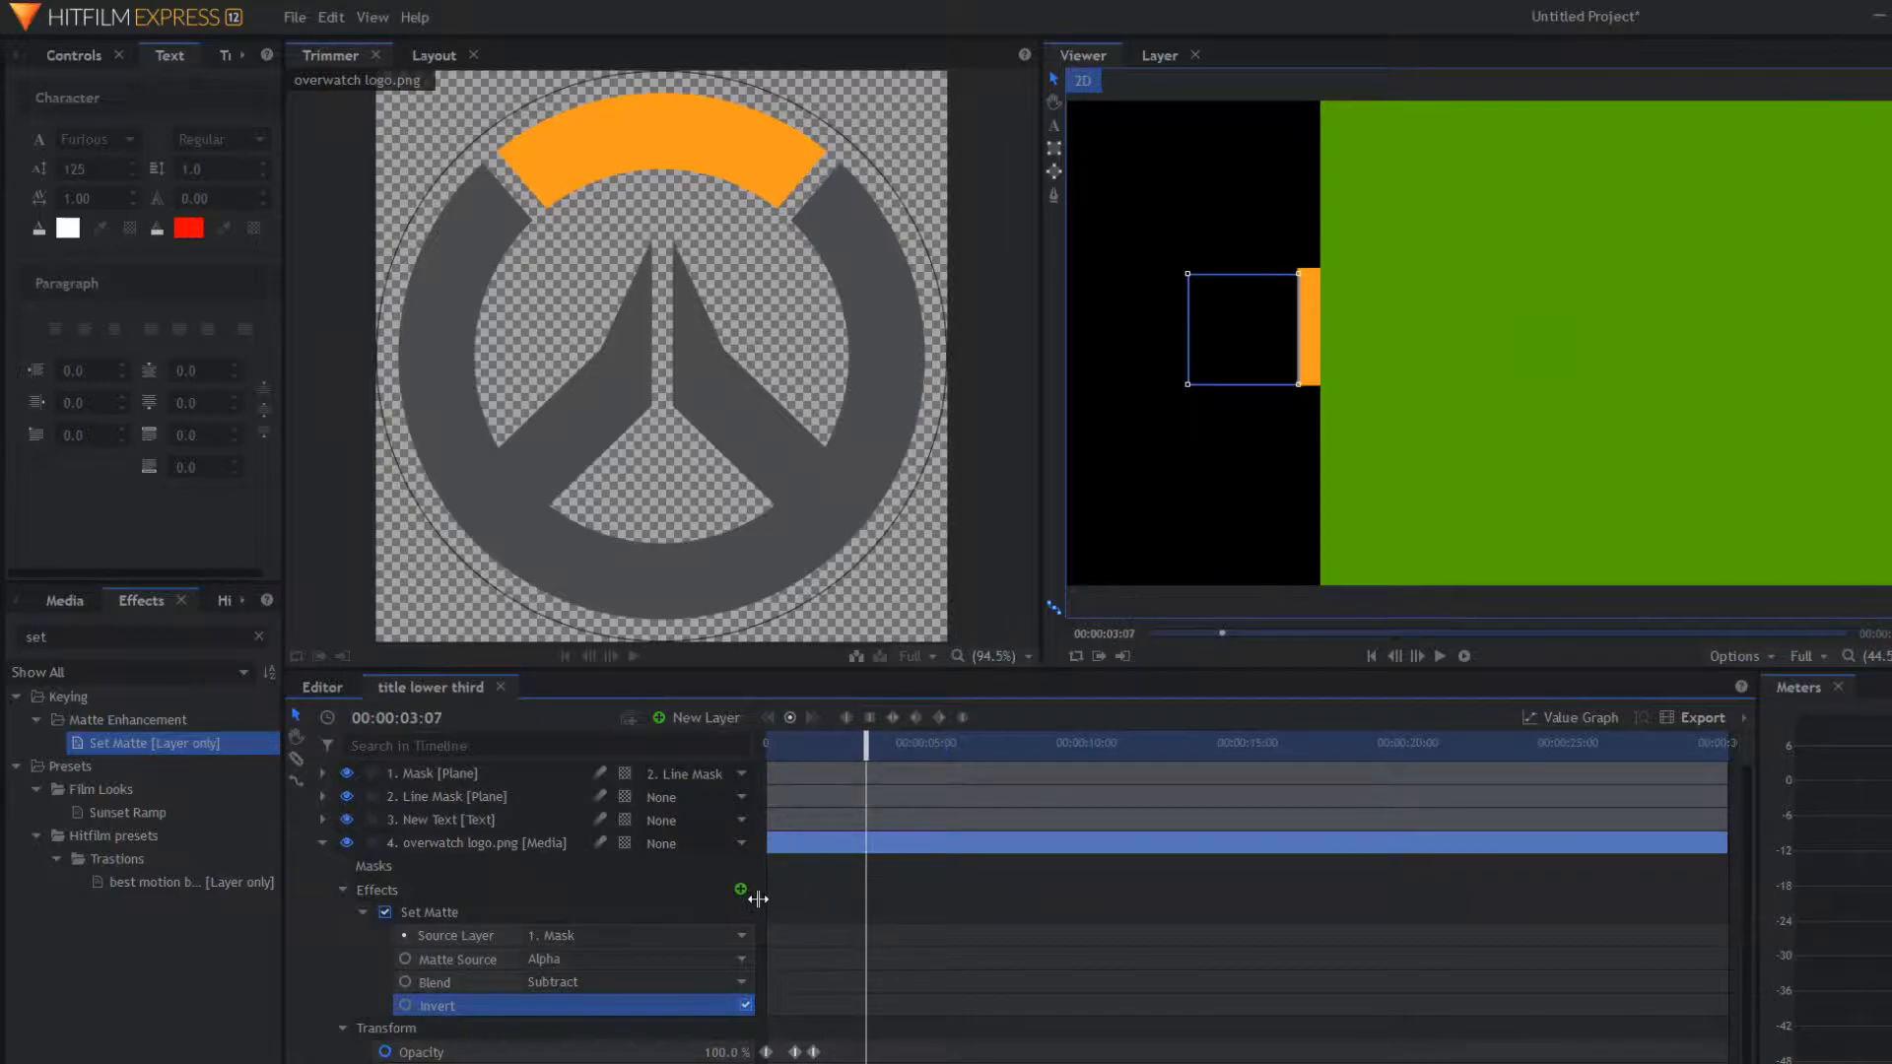
{"action": "left_click", "coordinate": [745, 1005]}
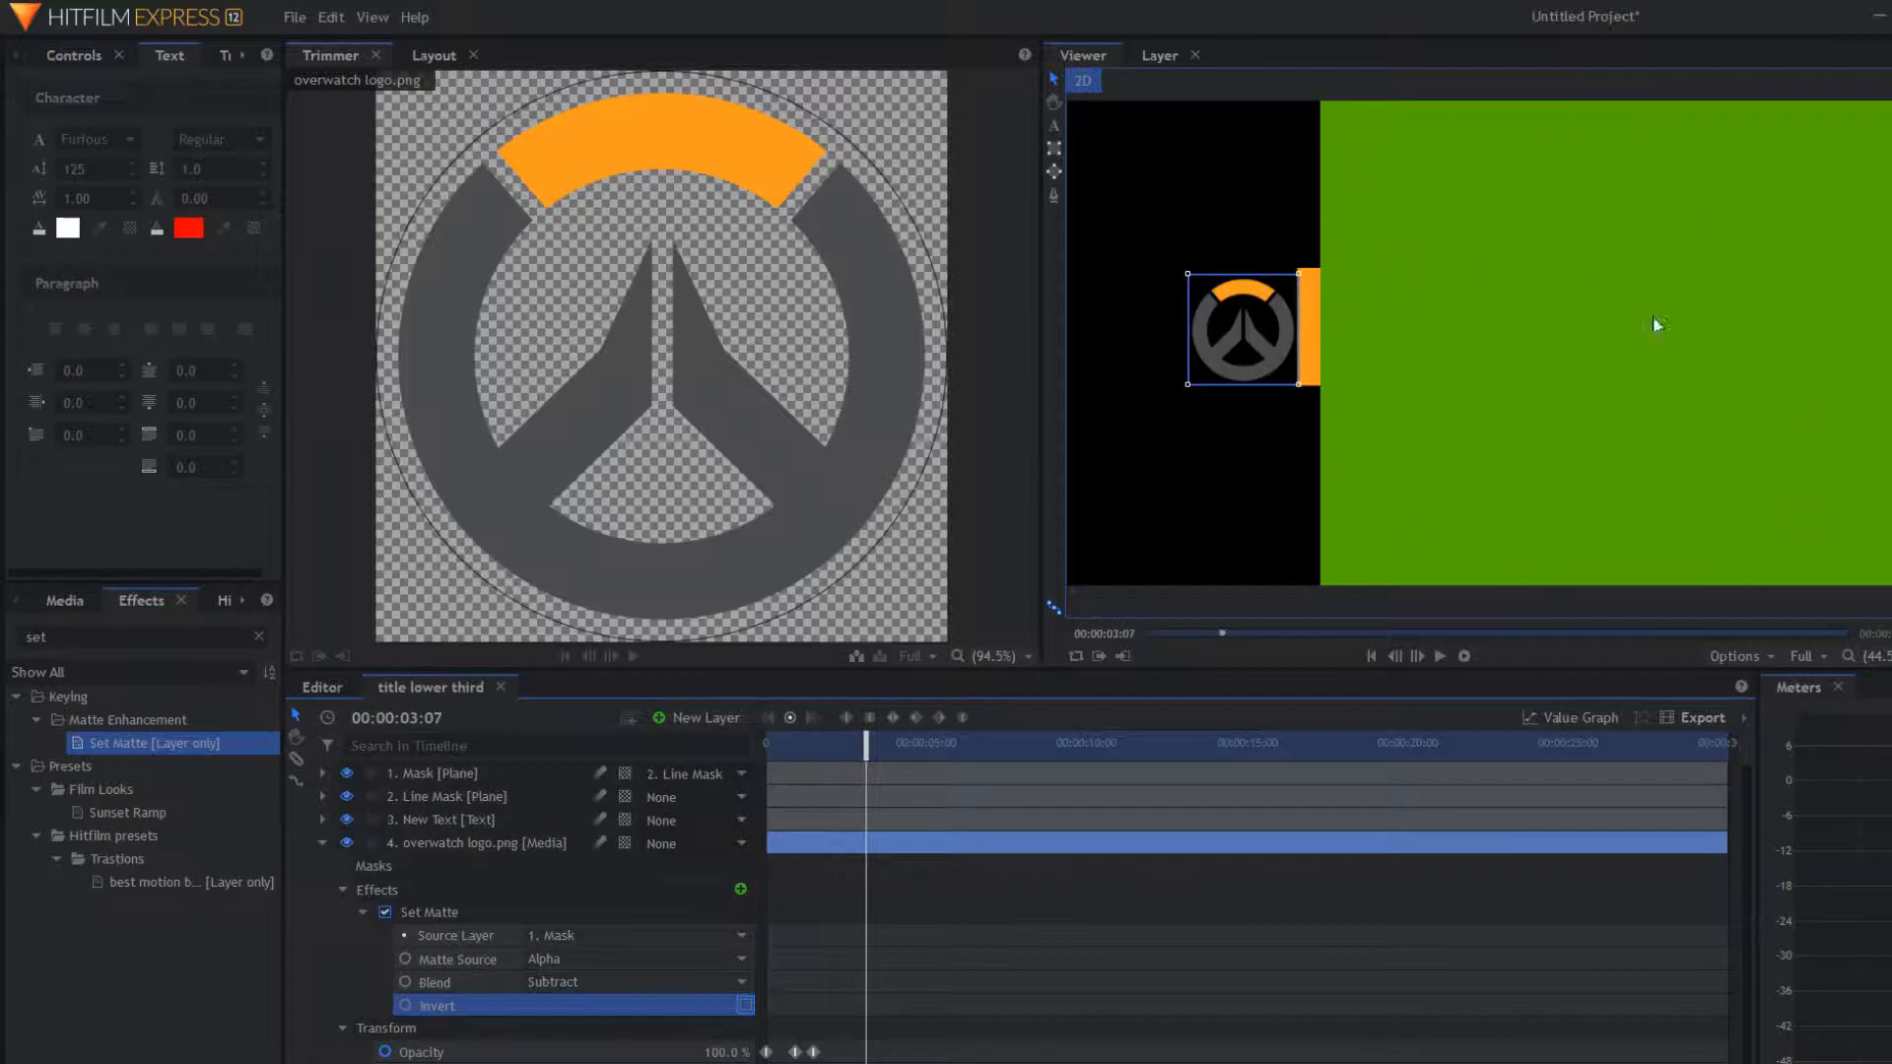
Step: Play the timeline from the start to review the logo's matte
{"action": "left_click_drag", "start_coordinate": [863, 768], "coordinate": [453, 813]}
{"action": "key", "text": "space"}
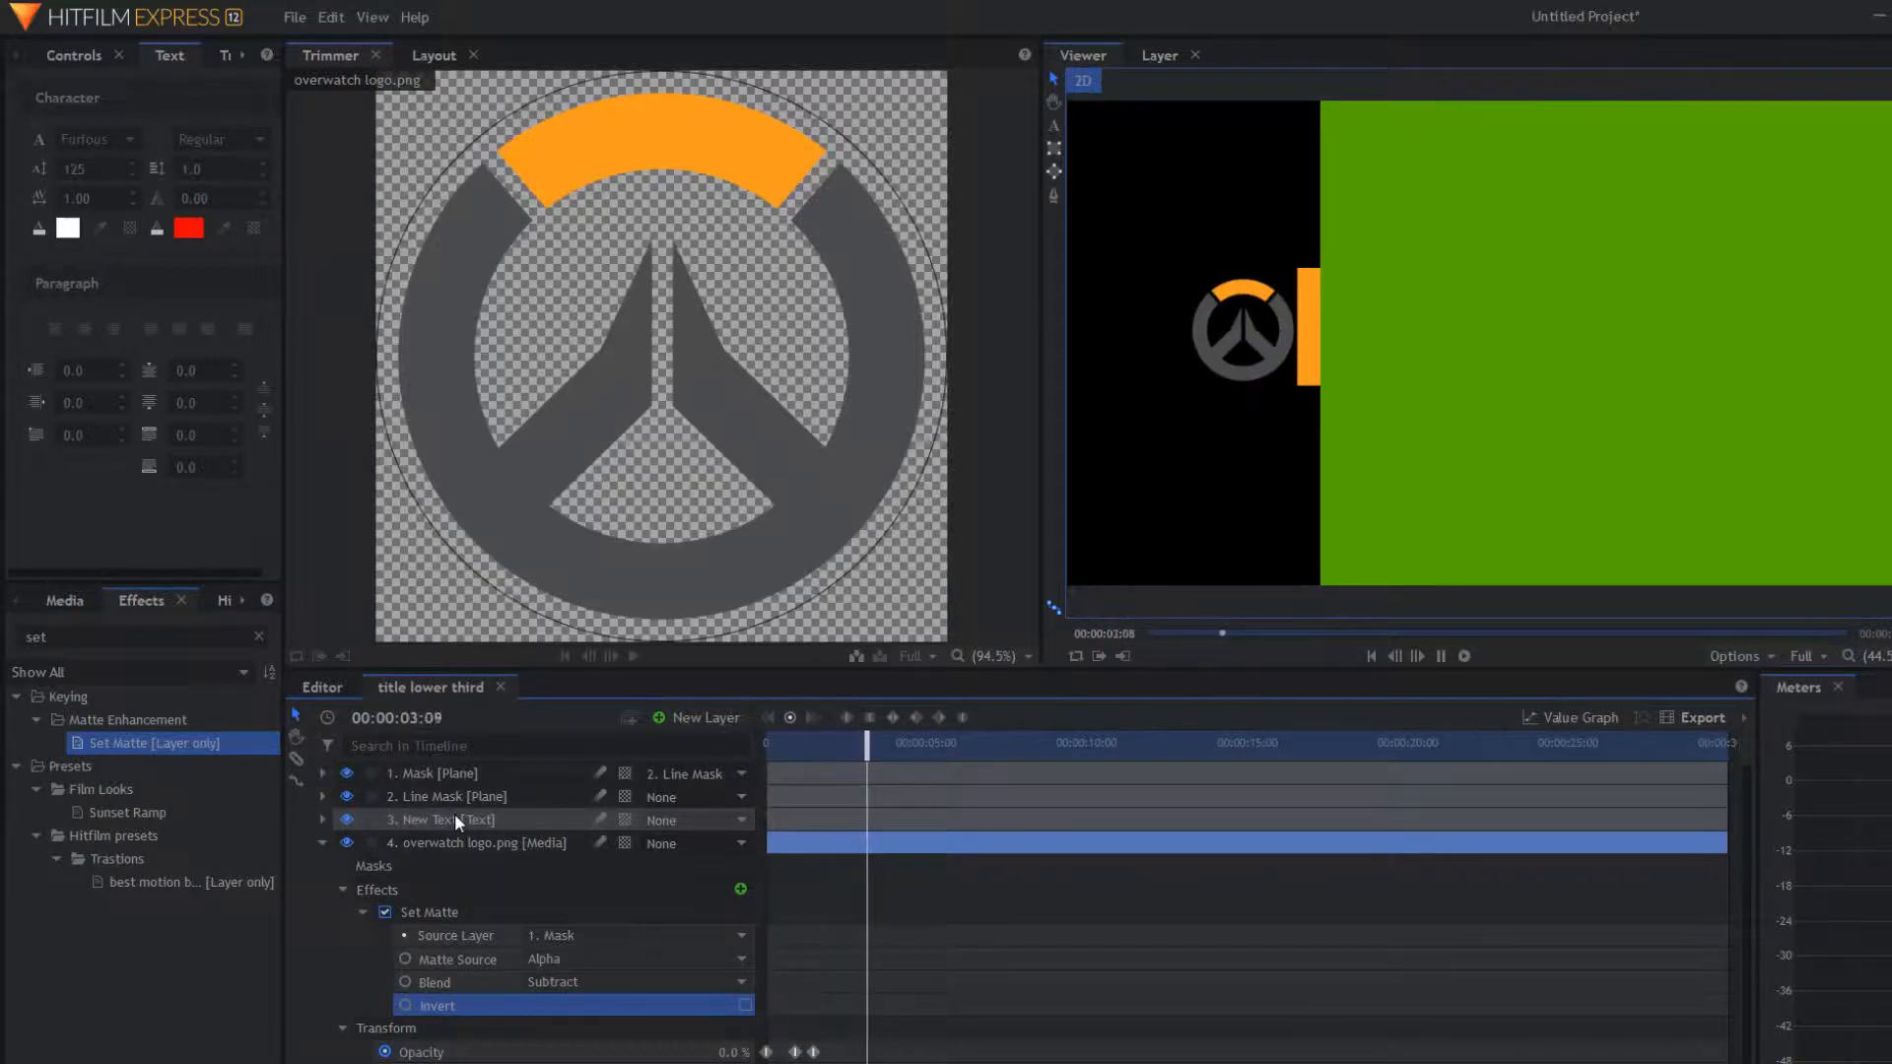
{"action": "key", "text": "space"}
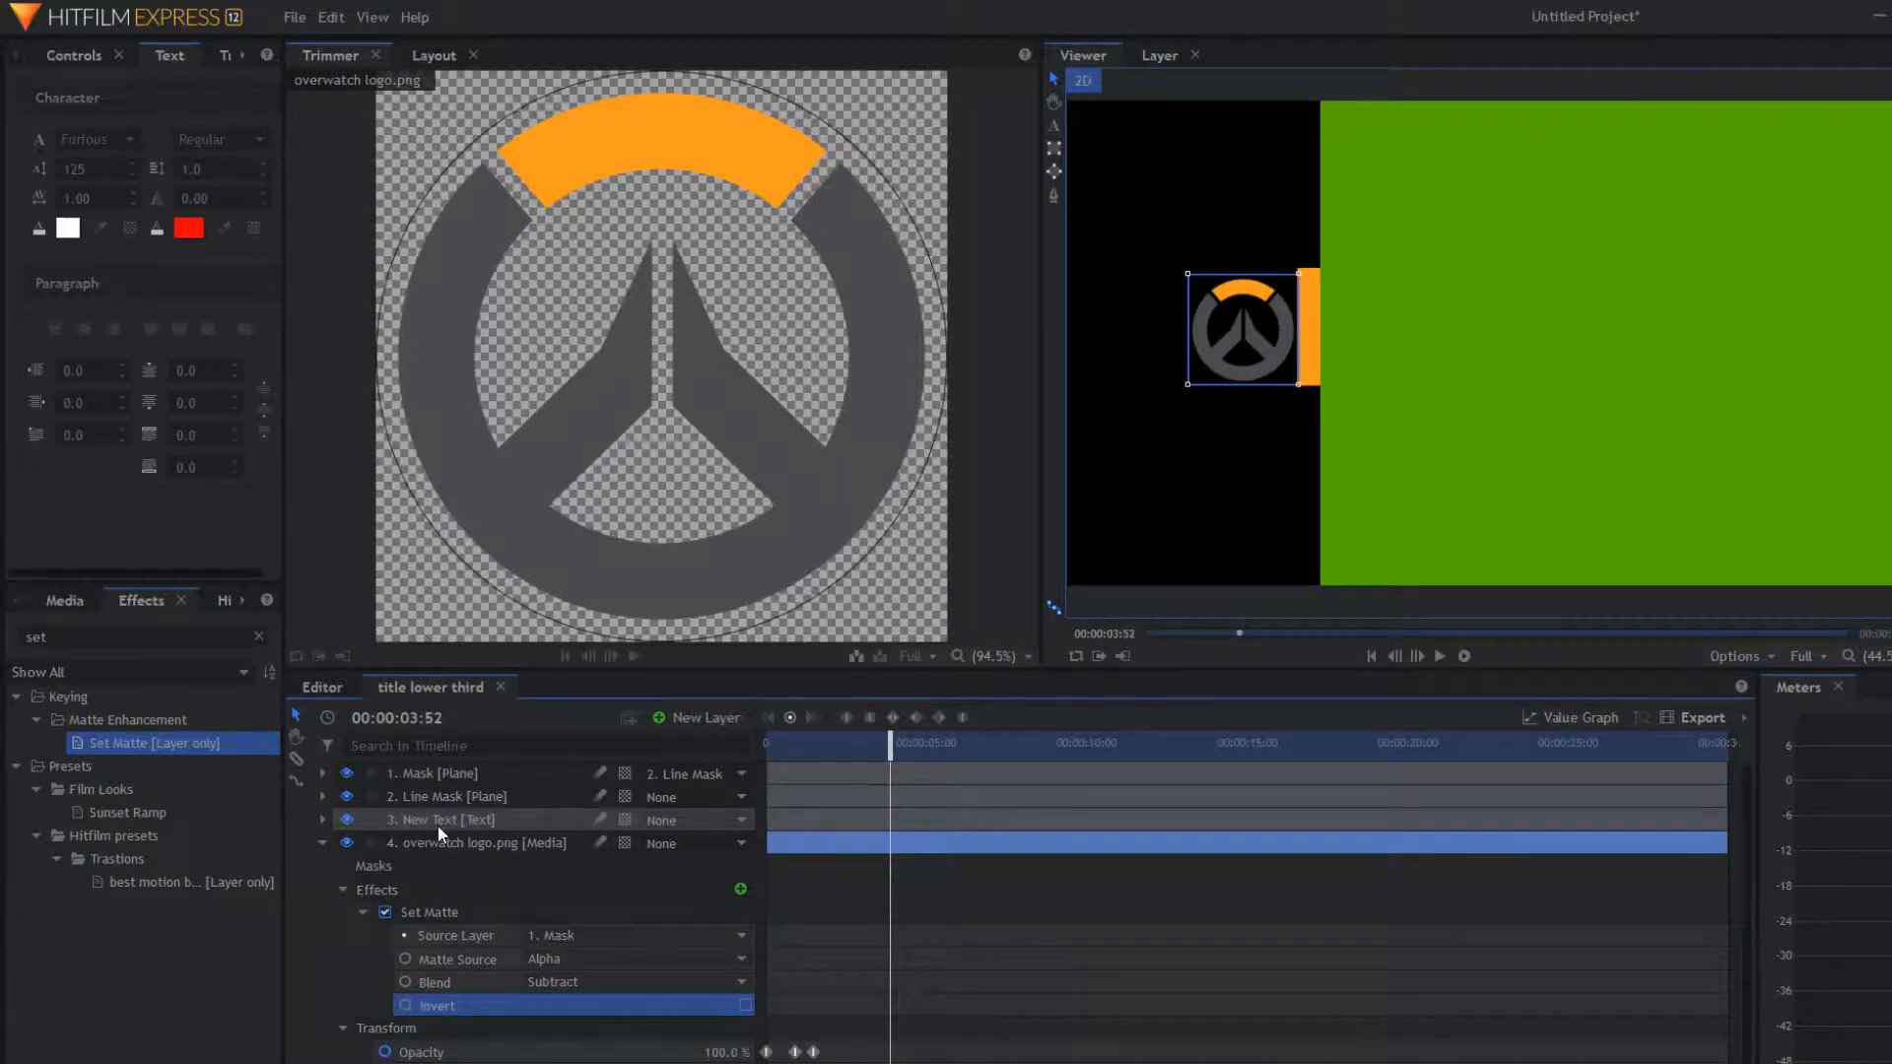
{"action": "left_click", "coordinate": [1243, 330]}
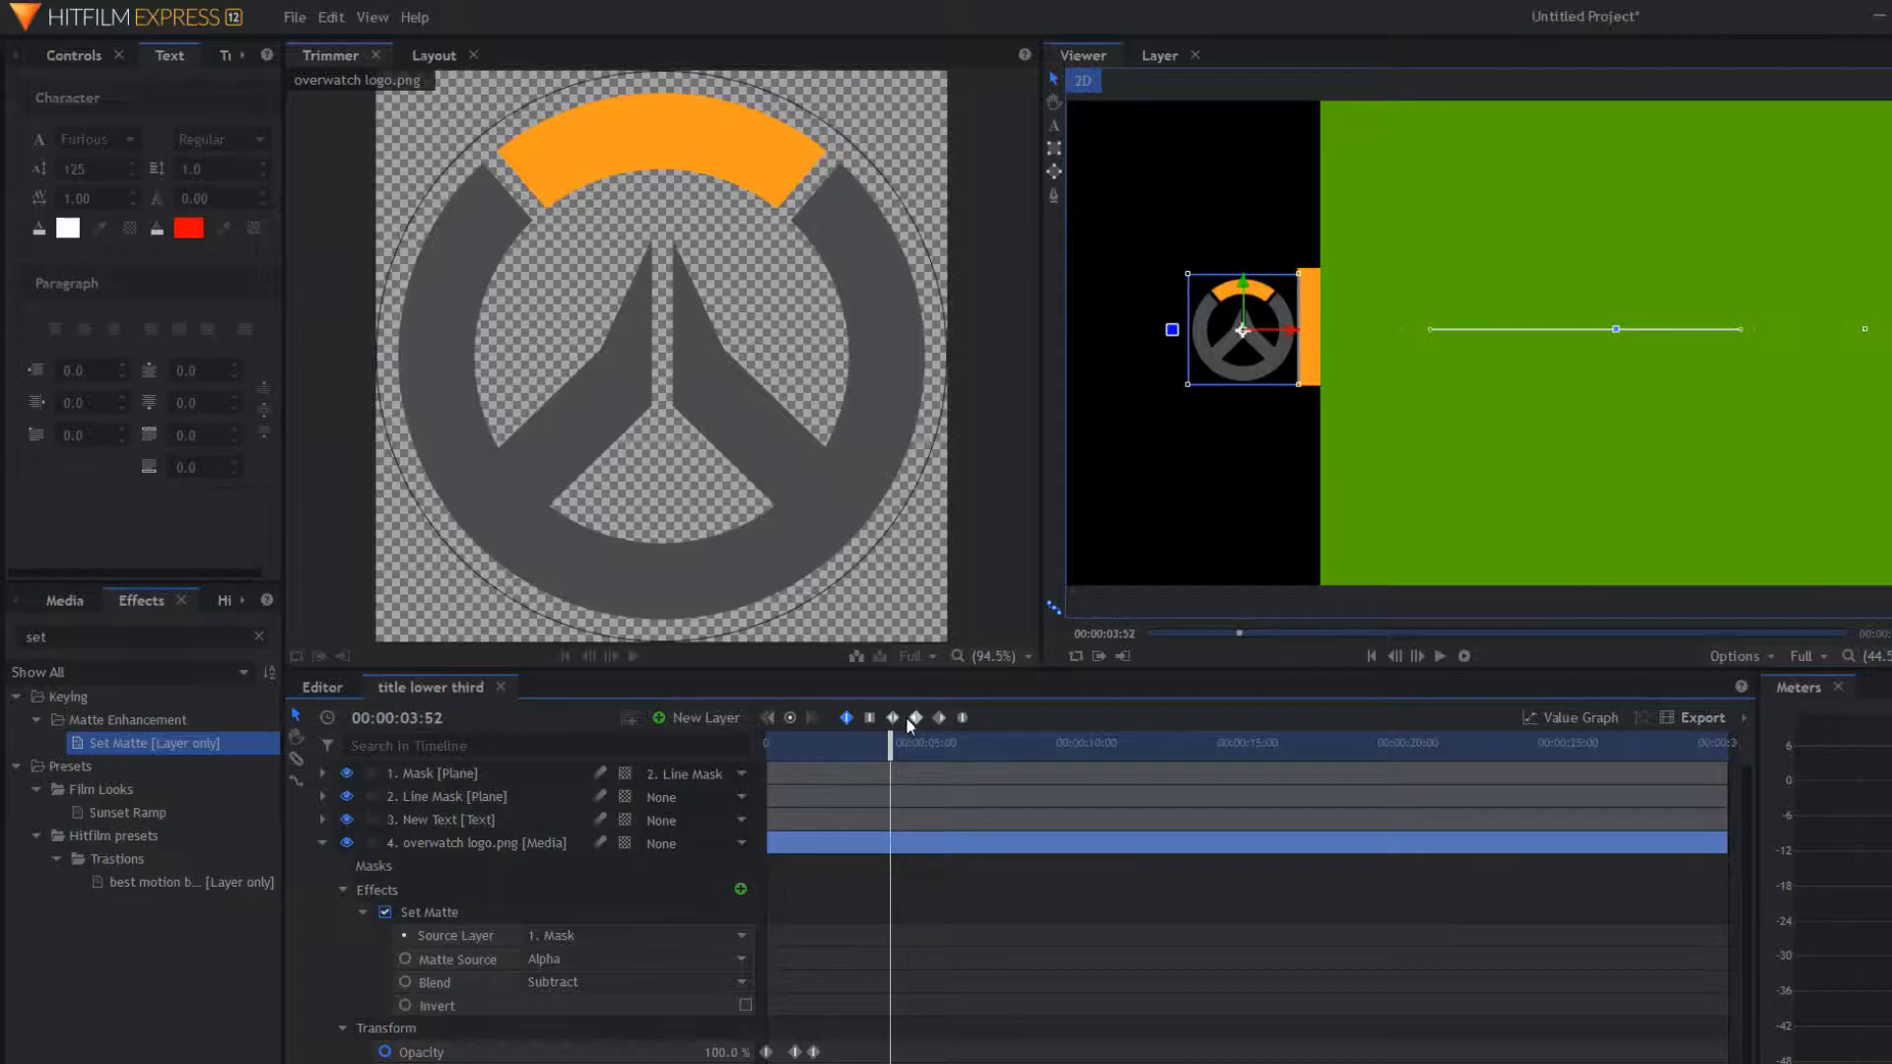
{"action": "key", "text": "Home"}
{"action": "key", "text": "space"}
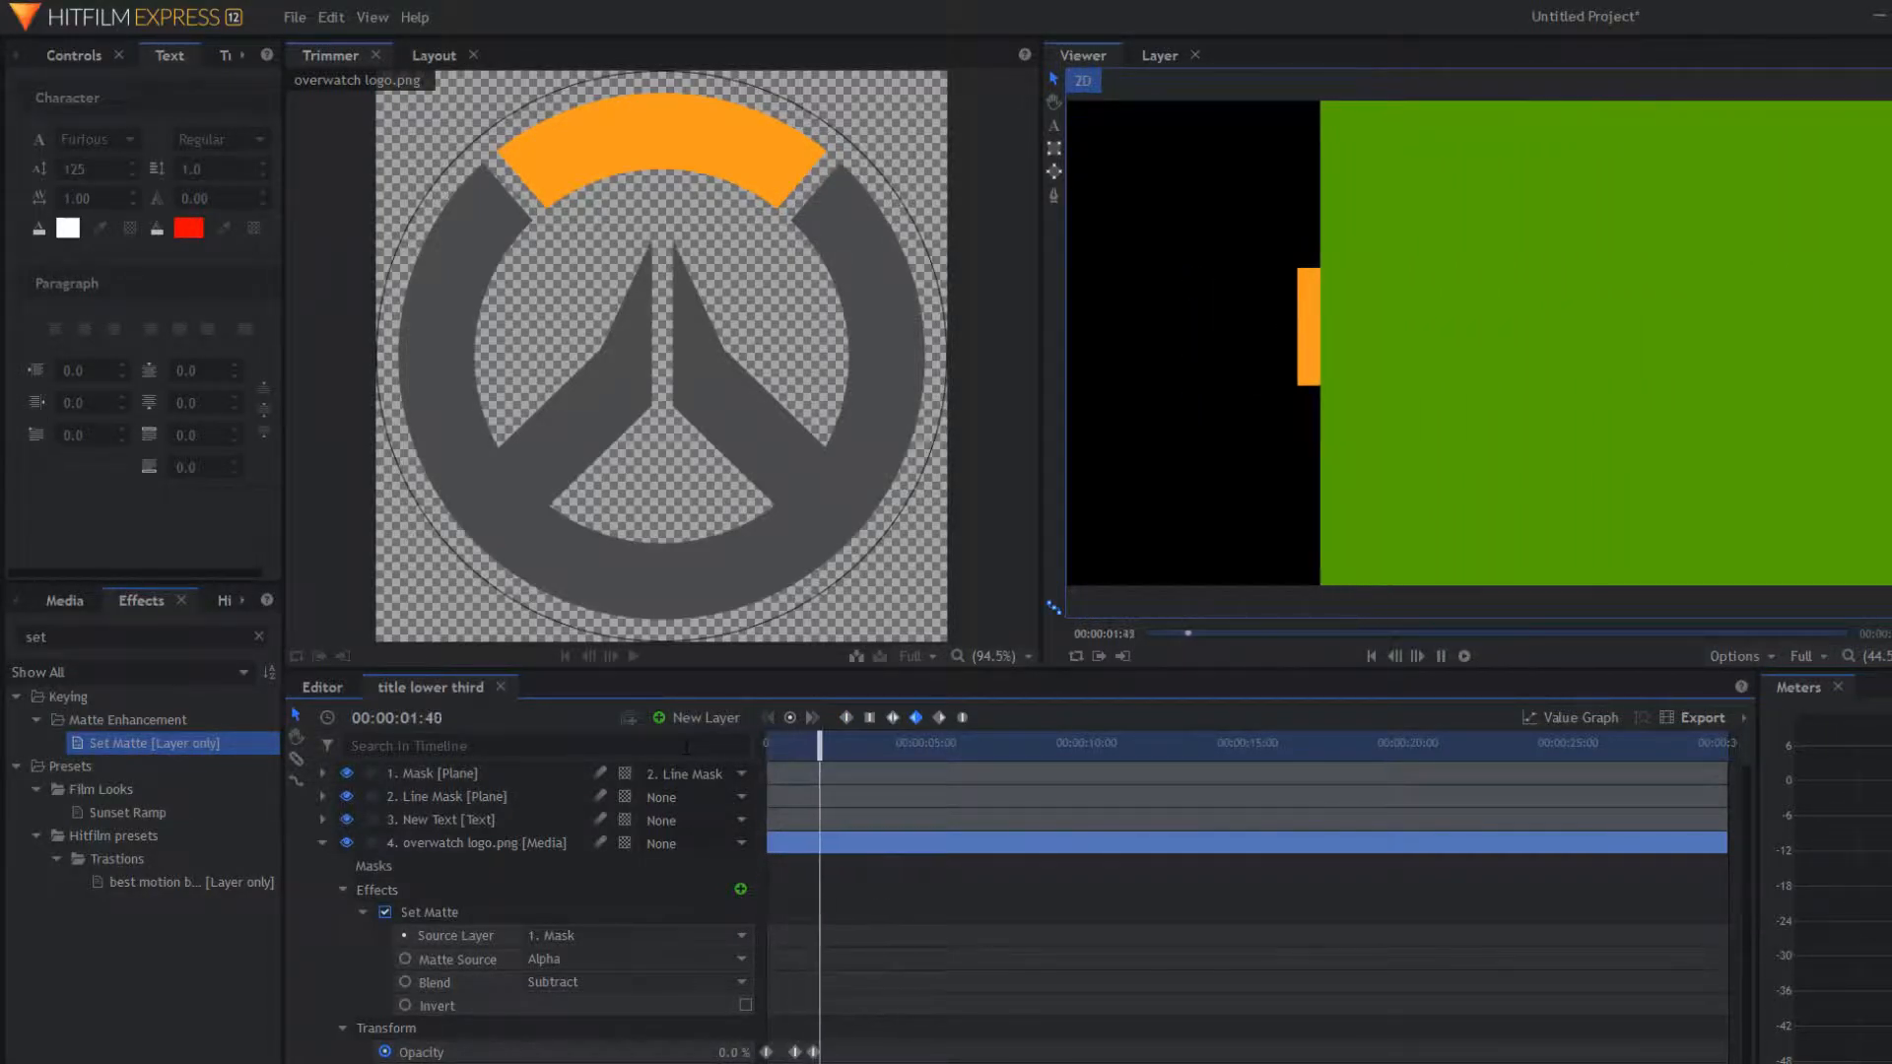
{"action": "key", "text": "space"}
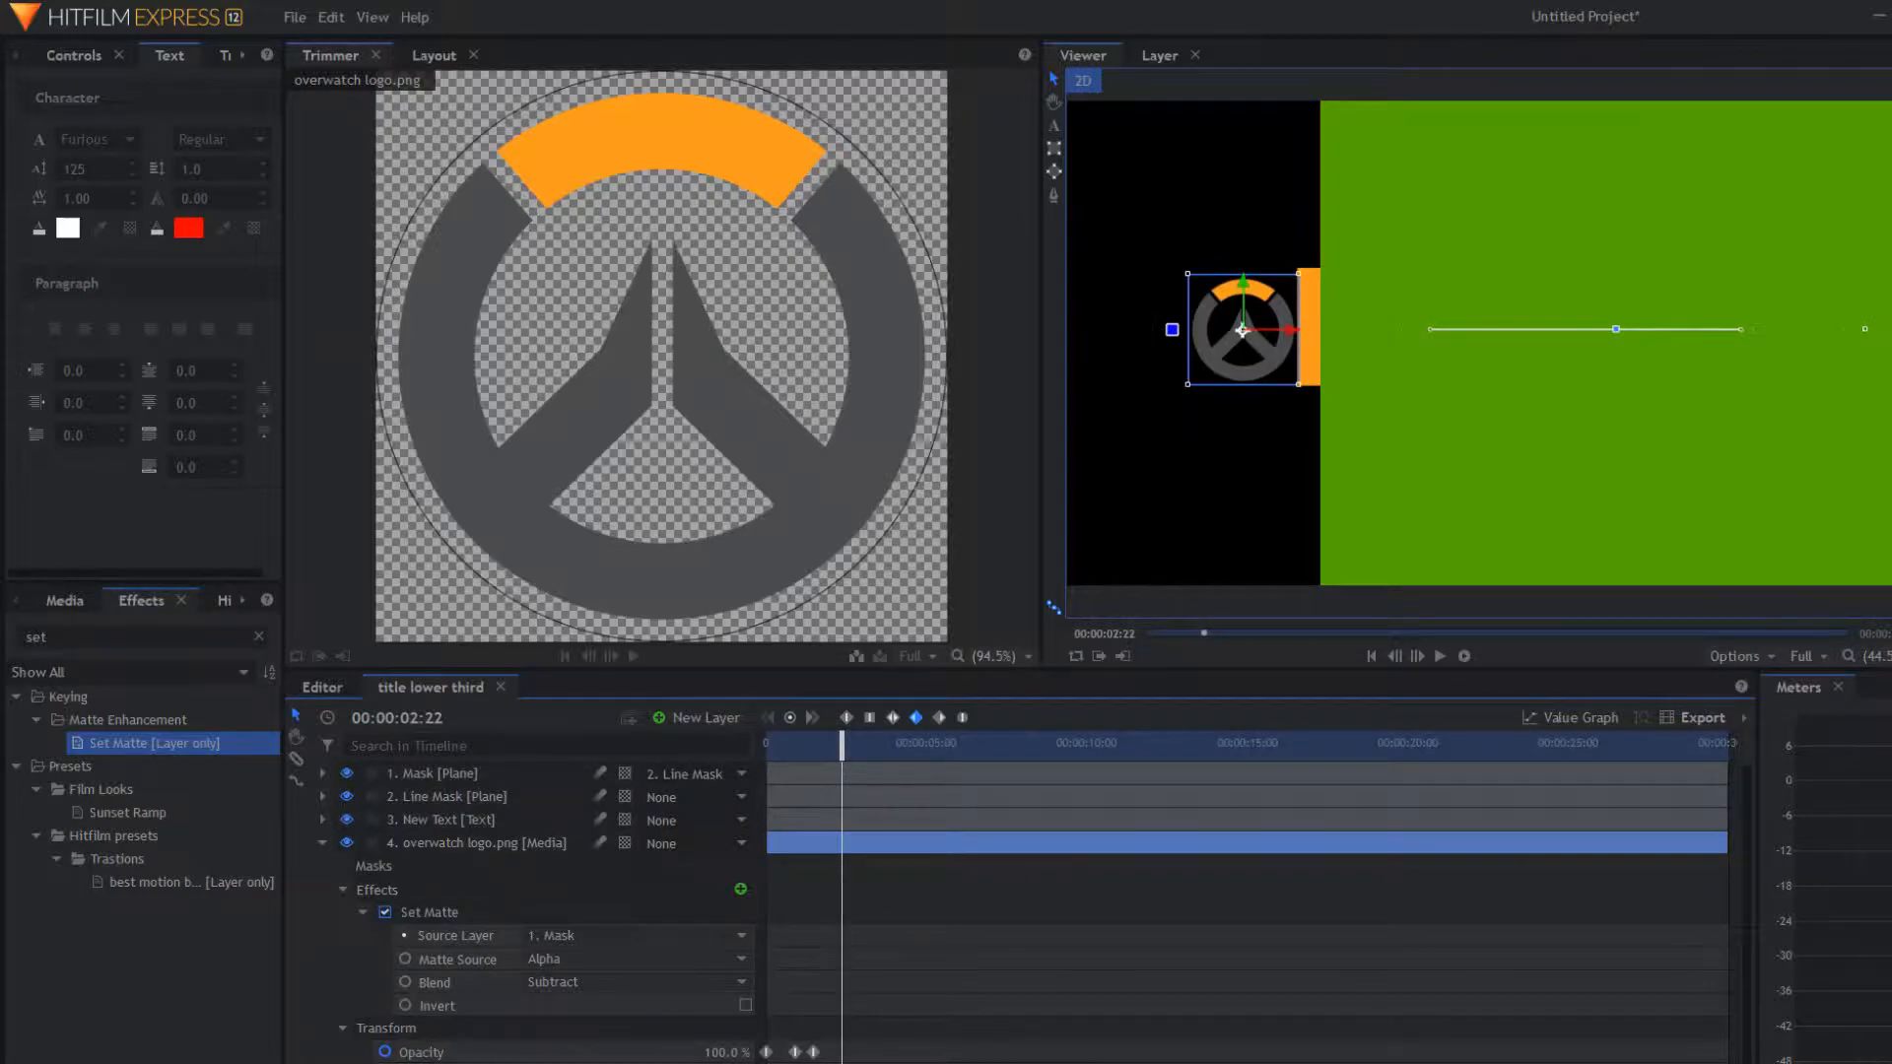
Step: Keyframe the logo's Rotation from 1:18 to a negative, nearly full-turn value at 1:59
{"action": "left_click", "coordinate": [337, 889]}
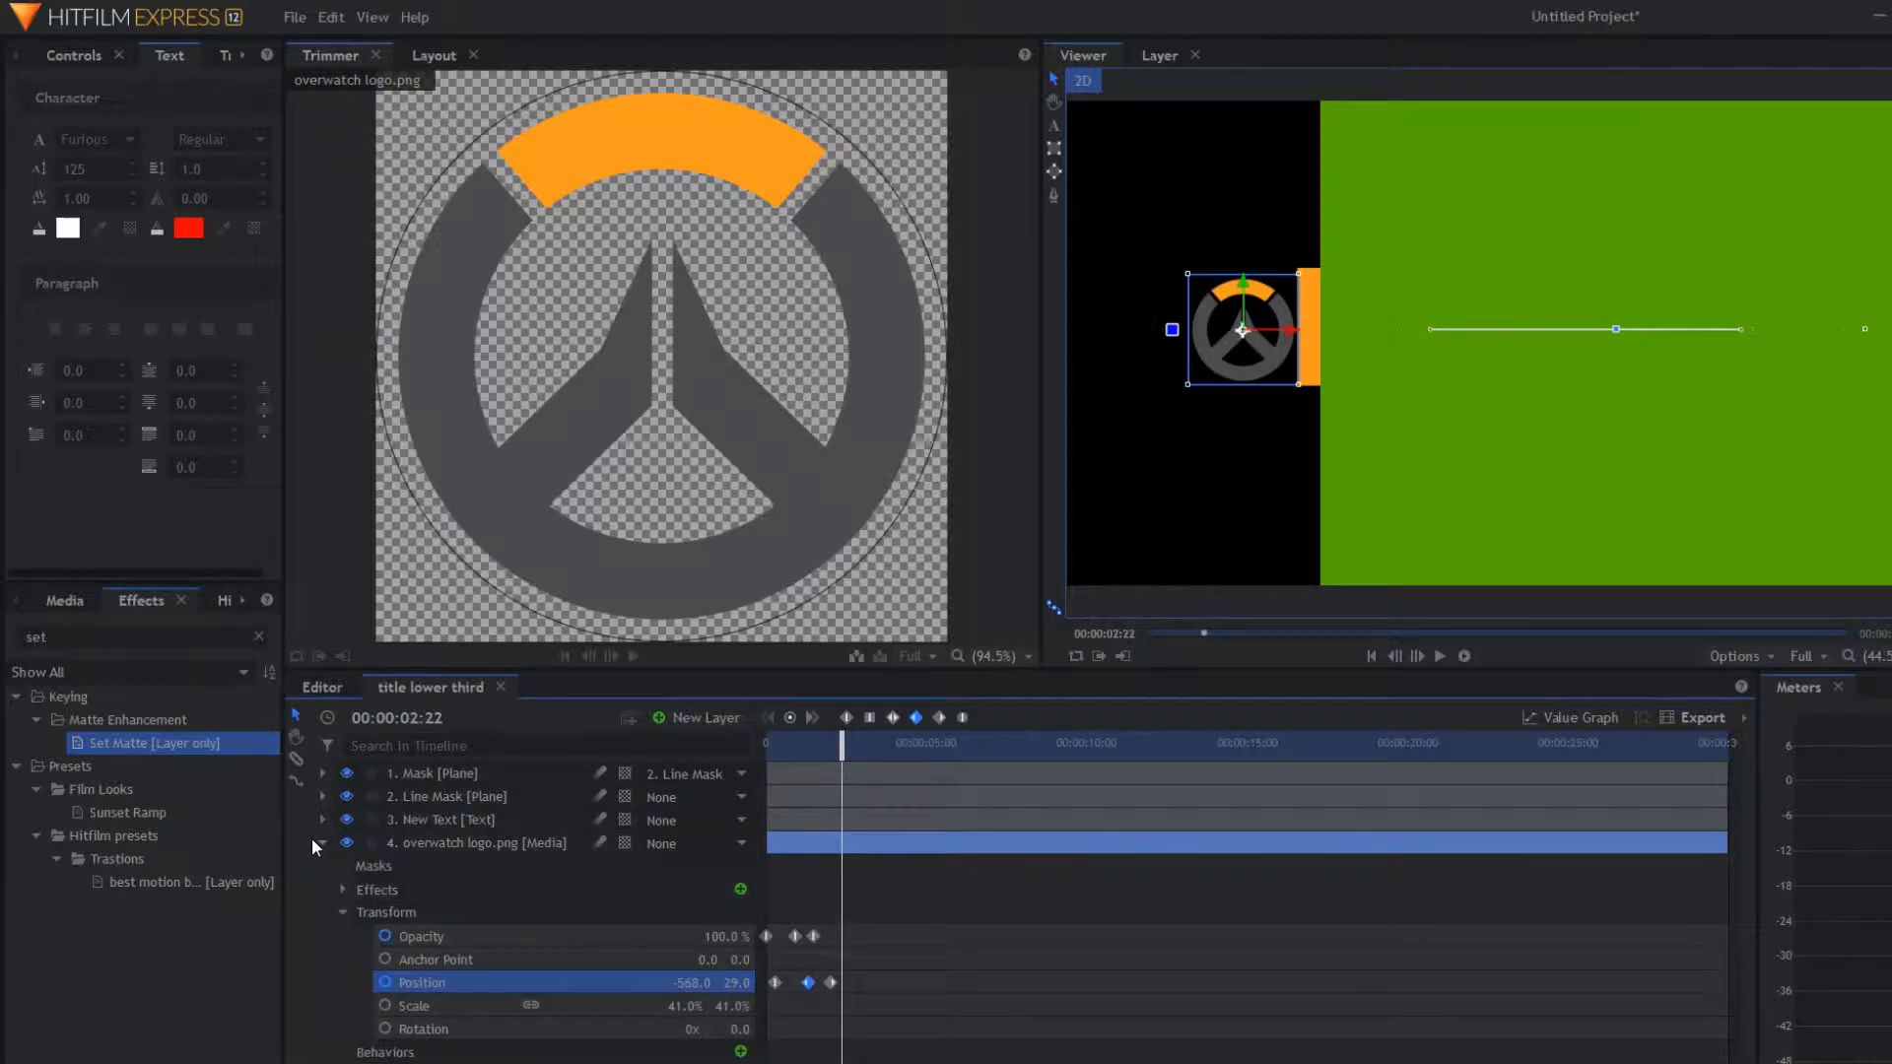
{"action": "left_click_drag", "start_coordinate": [842, 752], "coordinate": [808, 757]}
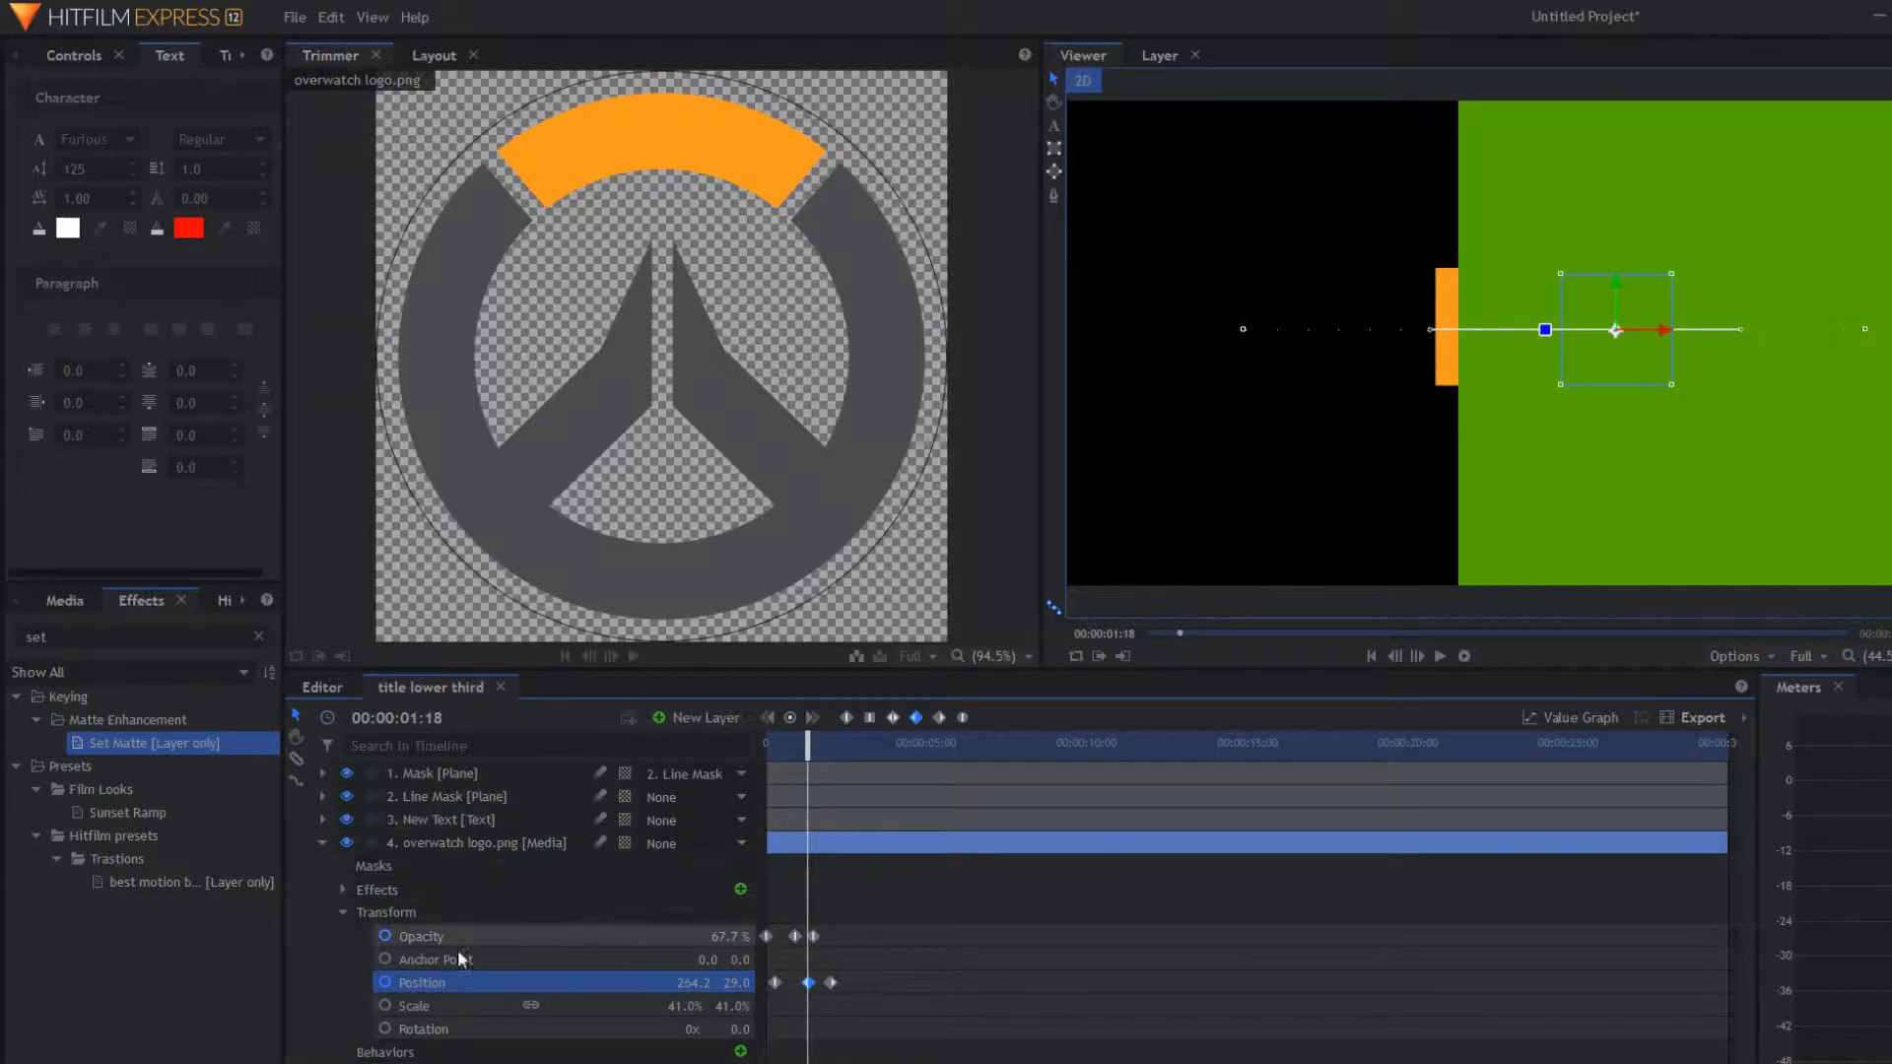
{"action": "left_click", "coordinate": [385, 1029]}
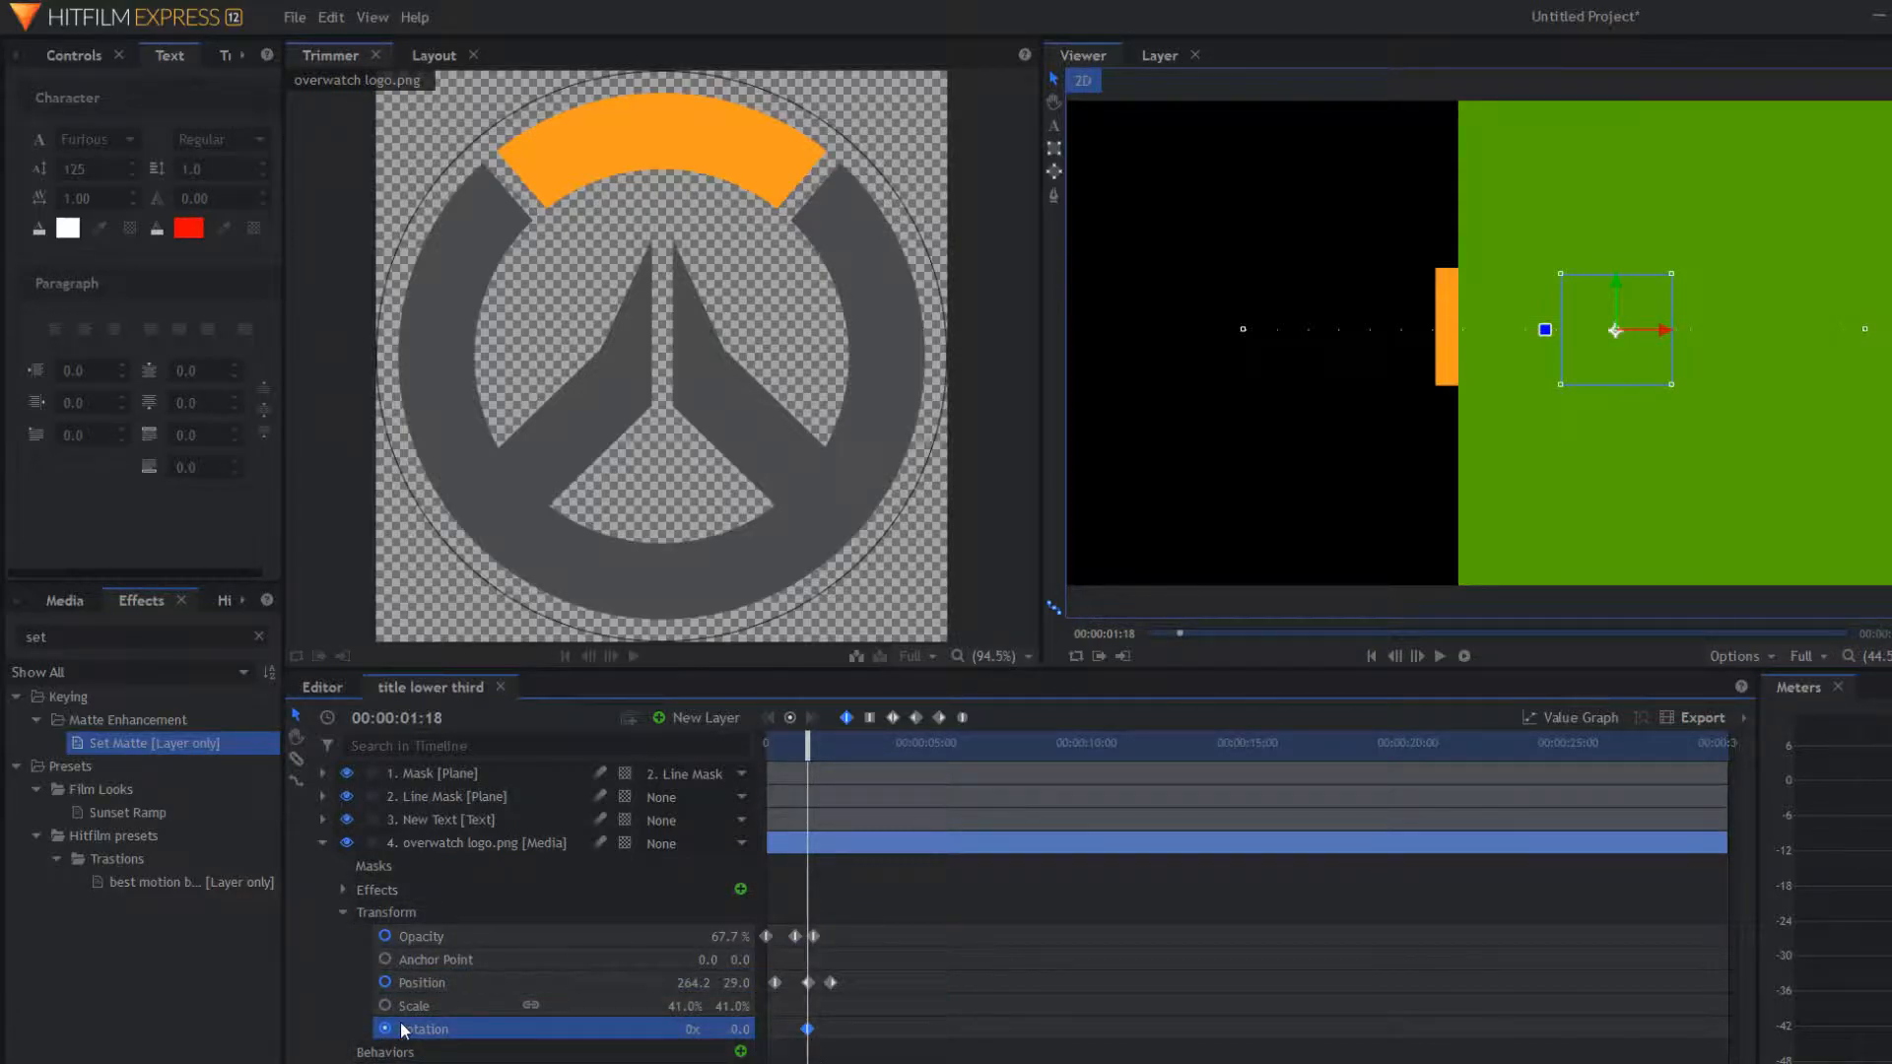
{"action": "left_click_drag", "start_coordinate": [809, 745], "coordinate": [832, 762]}
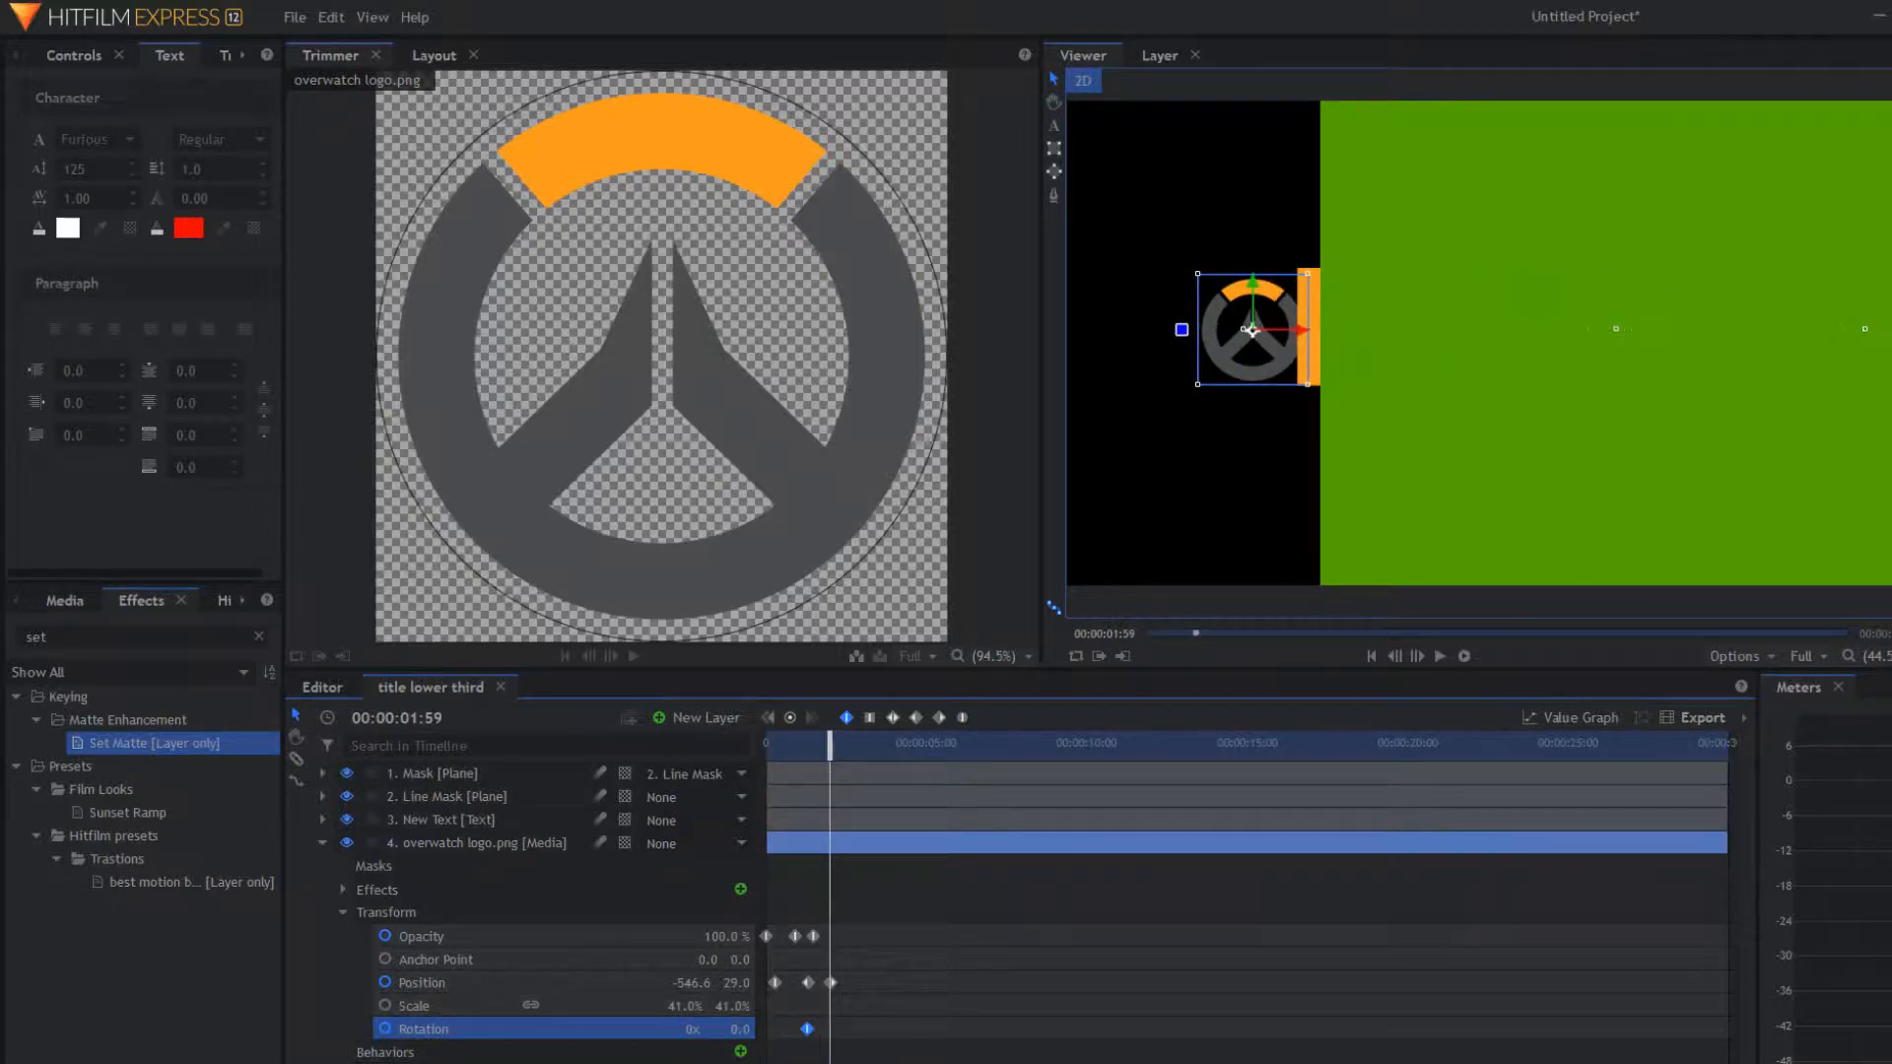
{"action": "left_click_drag", "start_coordinate": [739, 1029], "coordinate": [623, 1029]}
Step: Replay the animation from the start to watch the logo spin in
{"action": "left_click_drag", "start_coordinate": [813, 756], "coordinate": [768, 755]}
{"action": "key", "text": "space"}
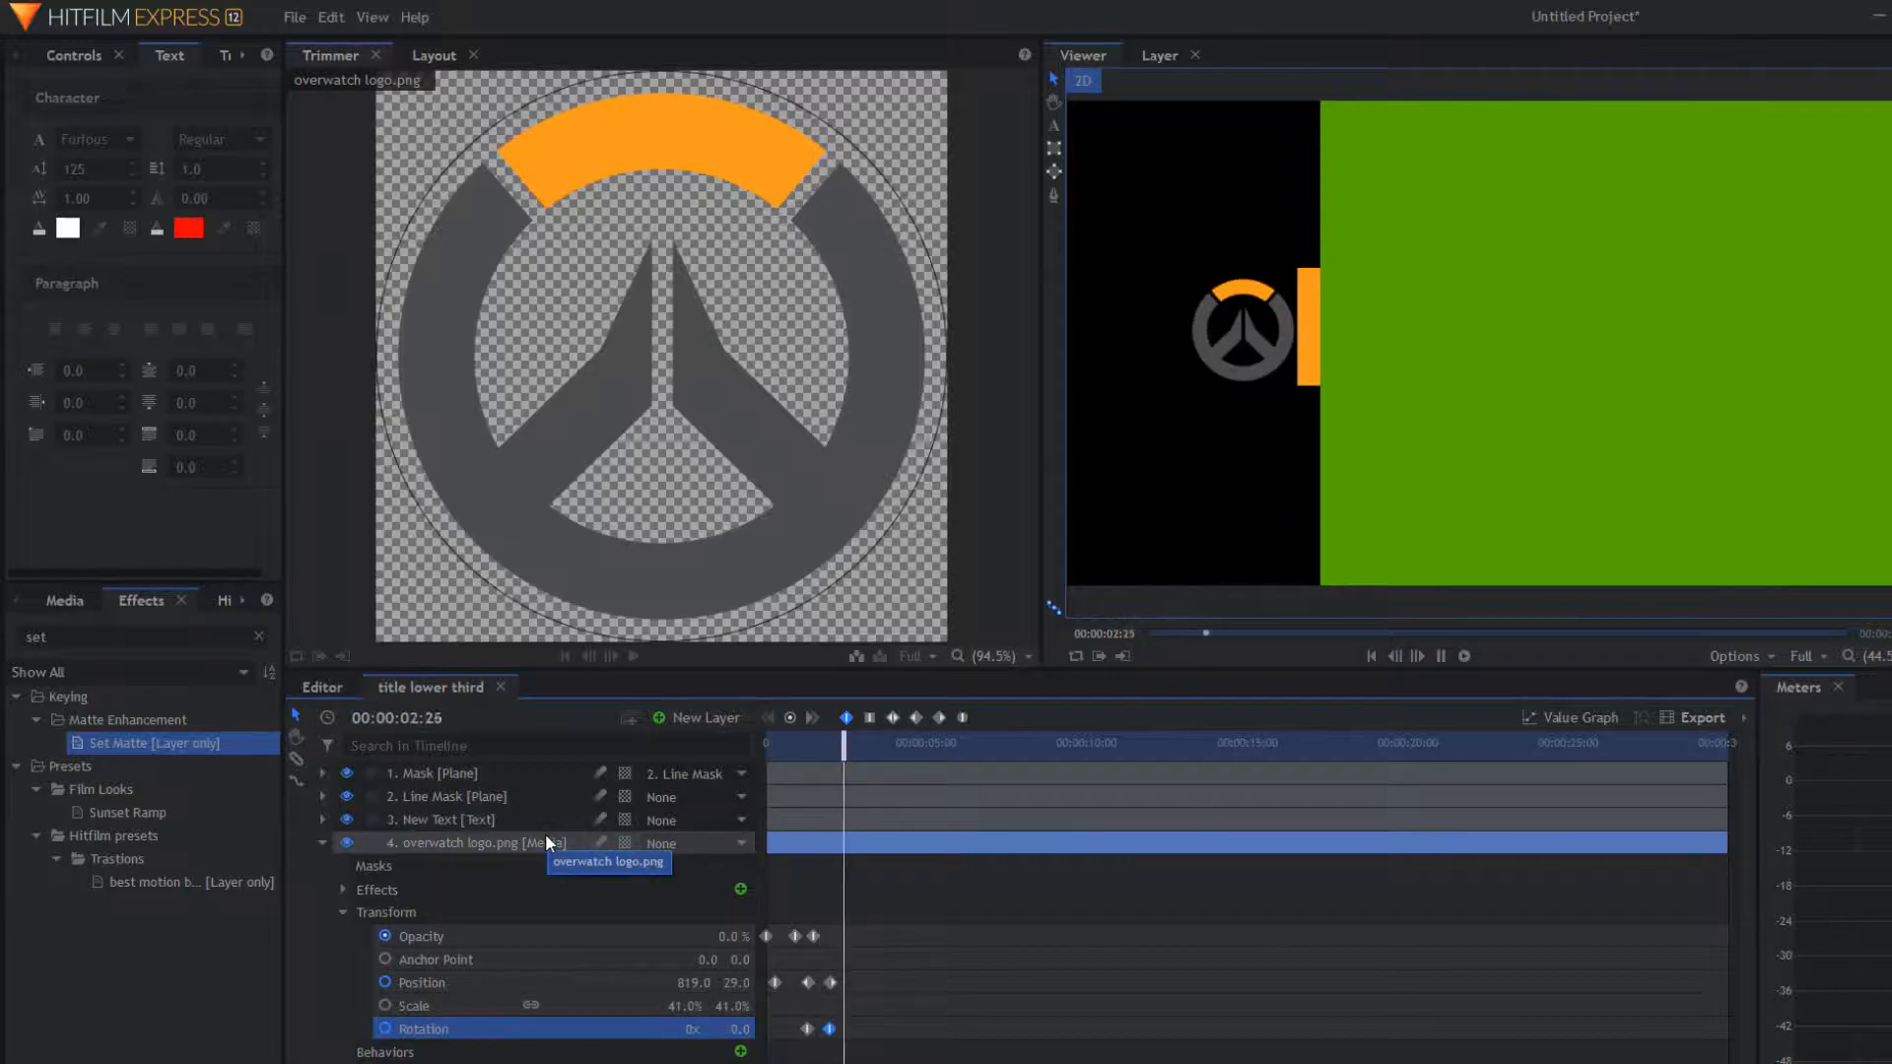
{"action": "key", "text": "space"}
{"action": "key", "text": "Home"}
{"action": "key", "text": "space"}
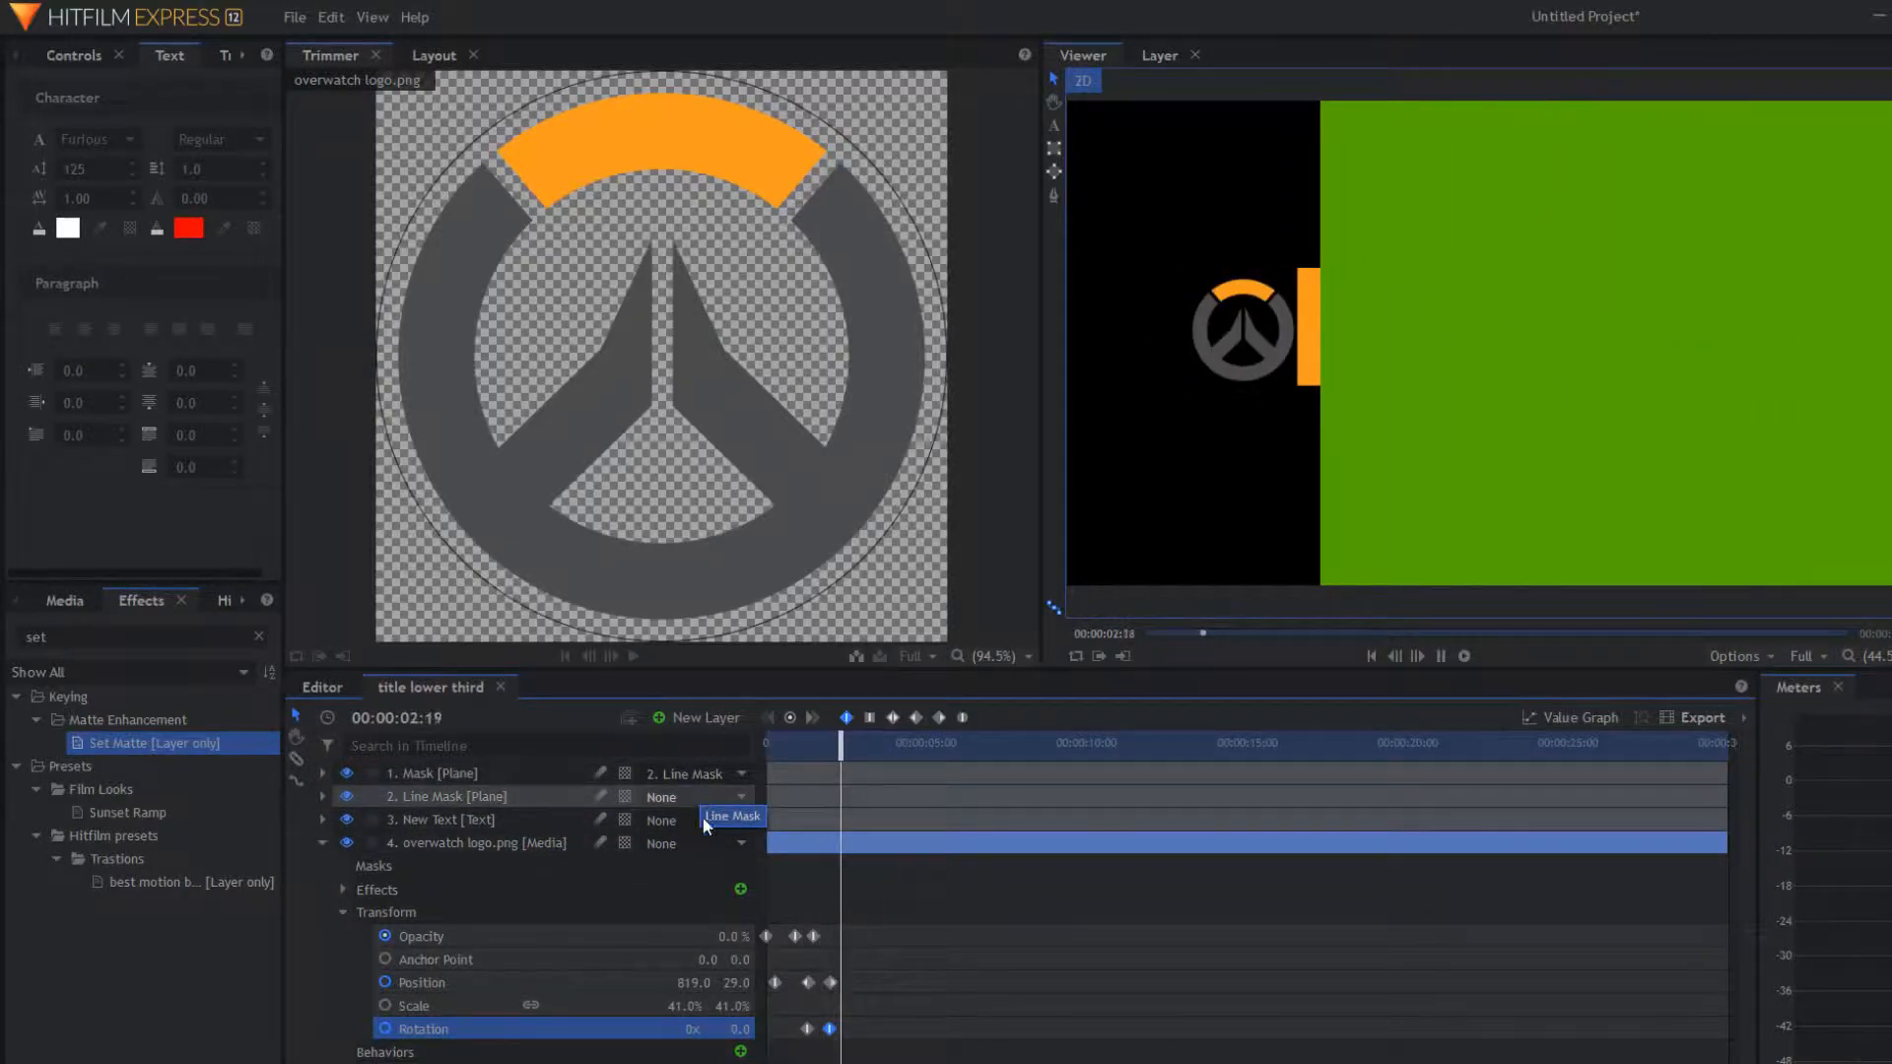
{"action": "key", "text": "space"}
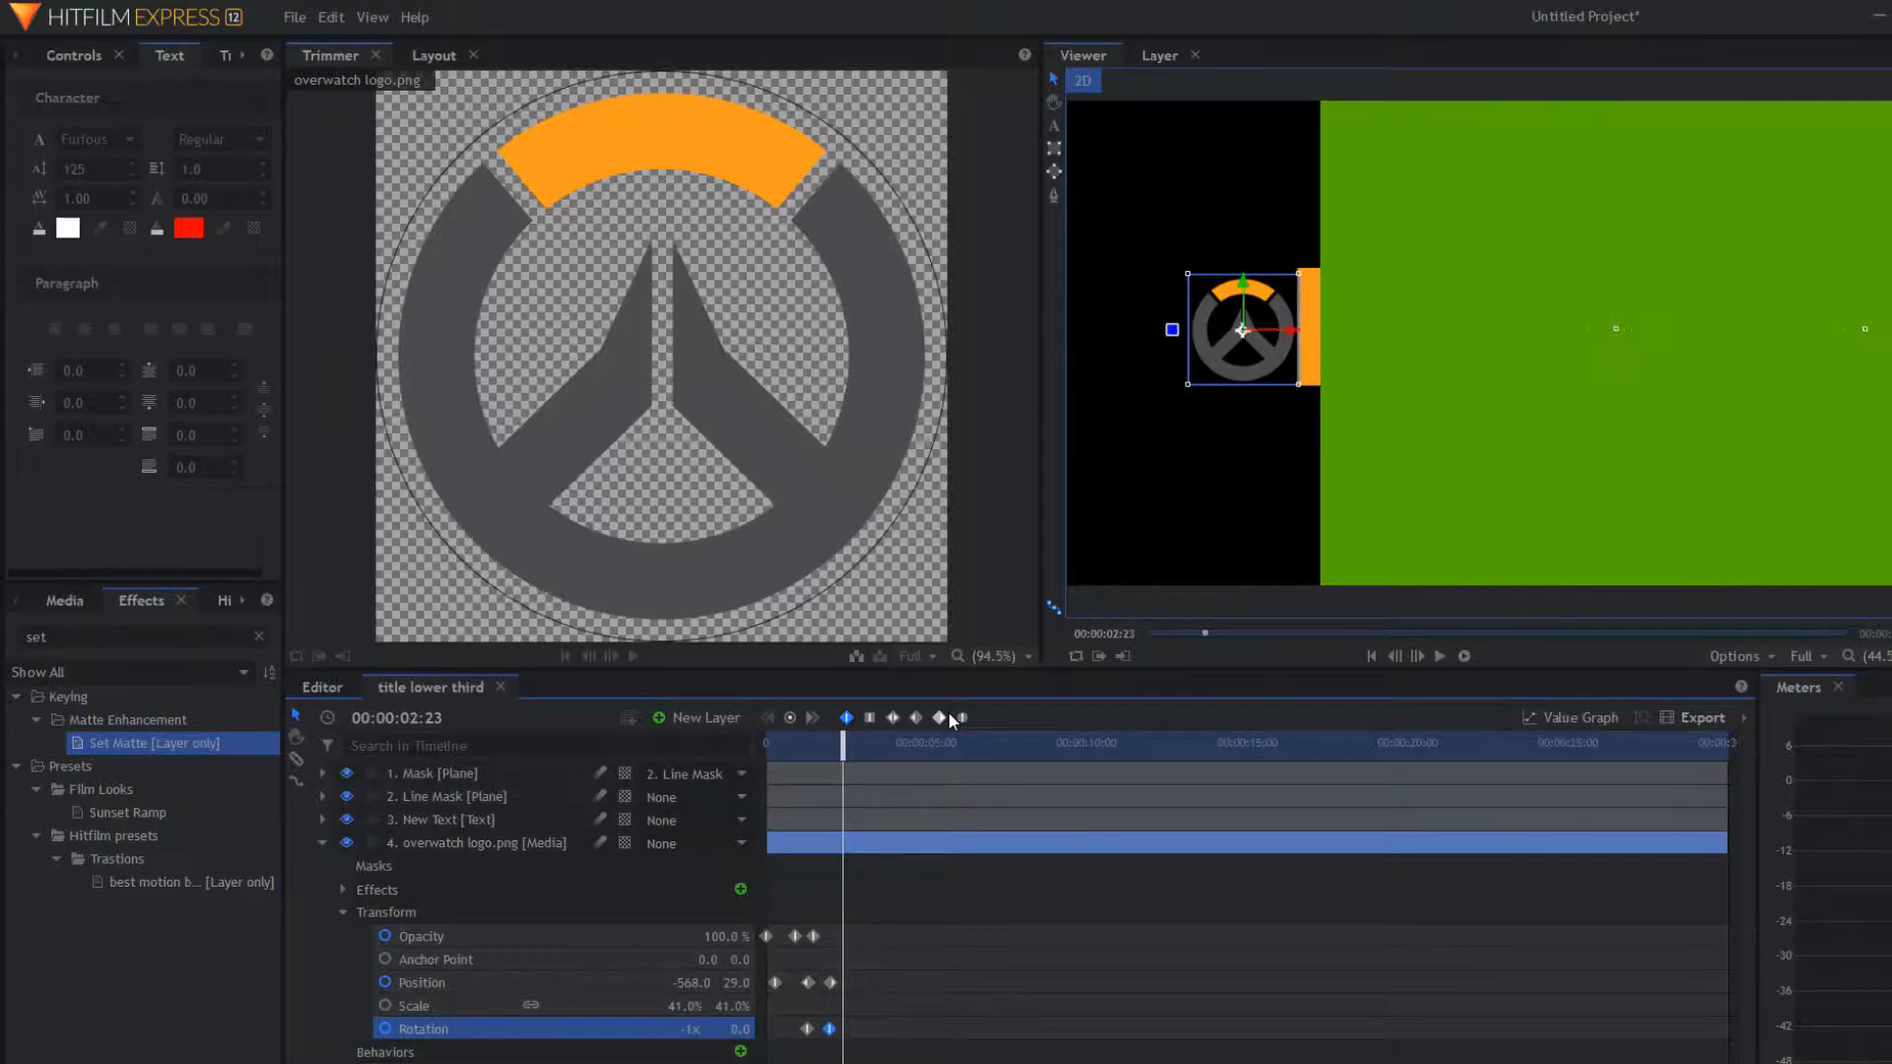
Step: Change the first Rotation keyframe's interpolation and replay the entrance
{"action": "left_click", "coordinate": [807, 1029]}
{"action": "left_click", "coordinate": [923, 721]}
{"action": "left_click_drag", "start_coordinate": [843, 748], "coordinate": [767, 748]}
{"action": "key", "text": "space"}
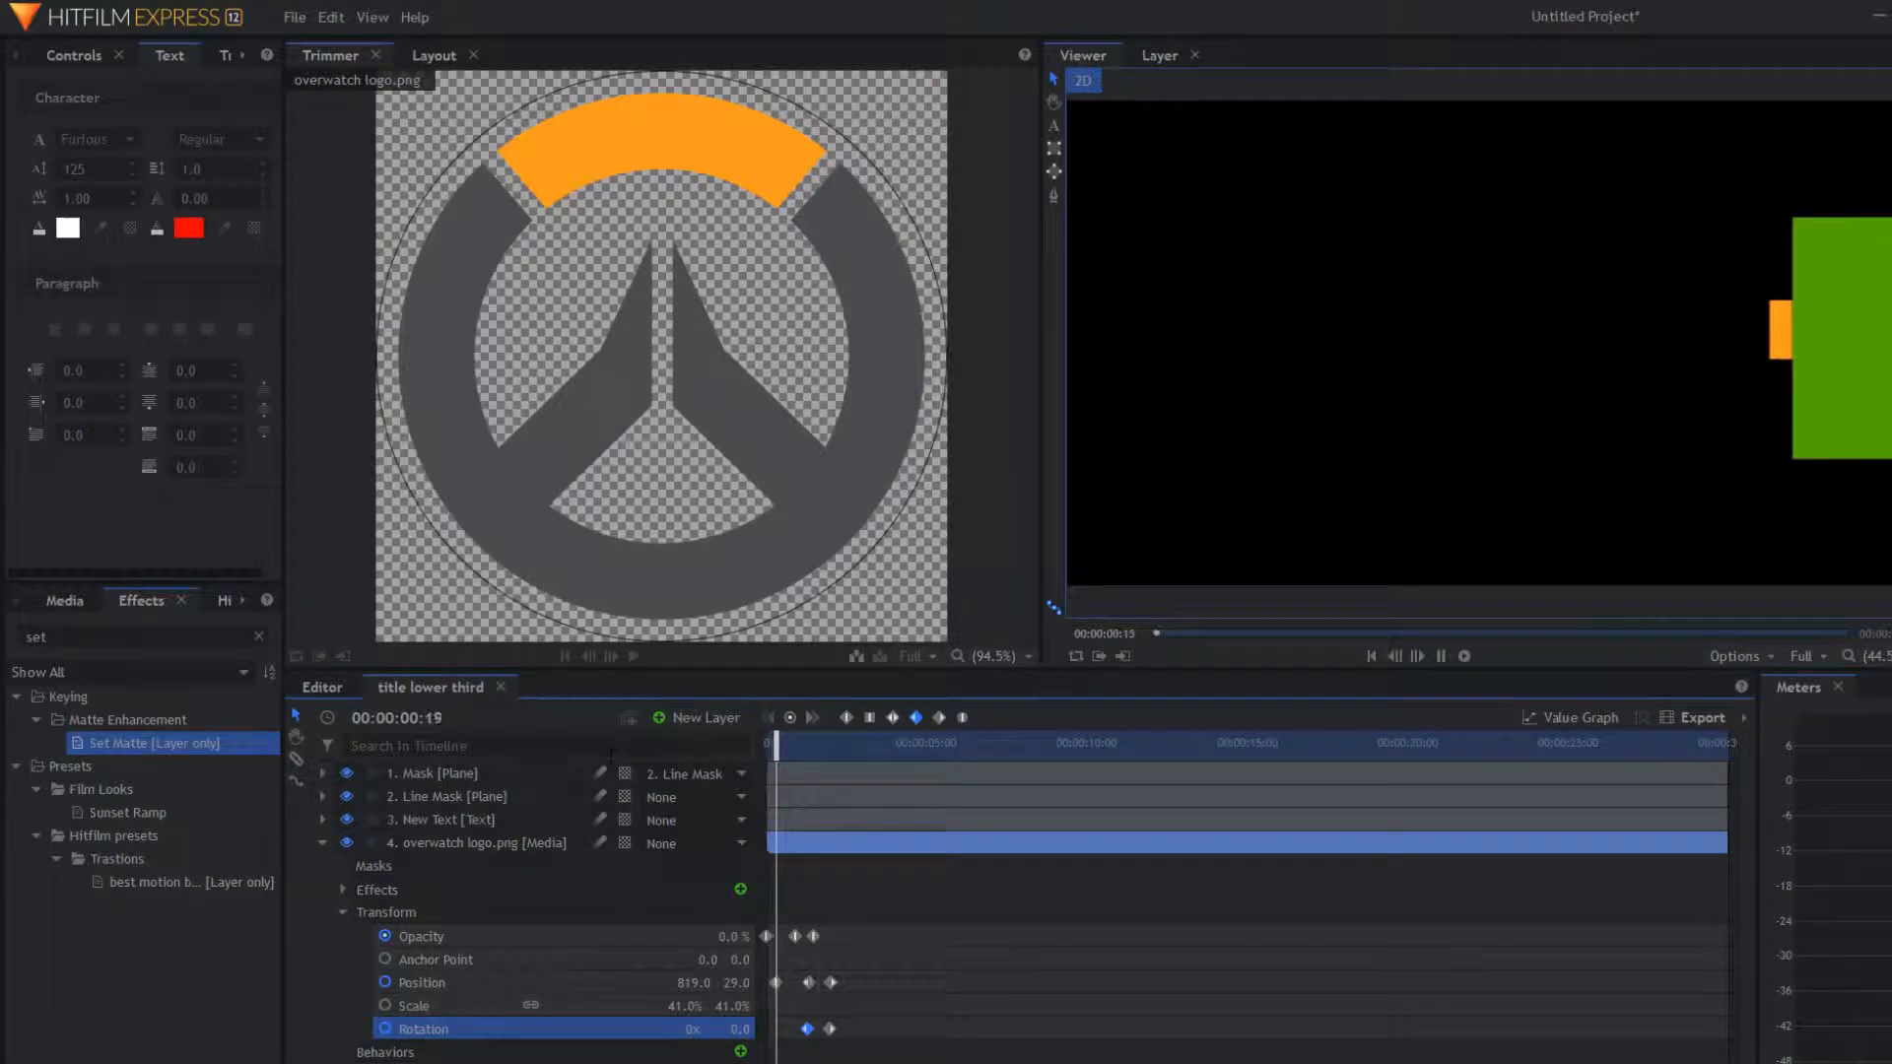
{"action": "key", "text": "space"}
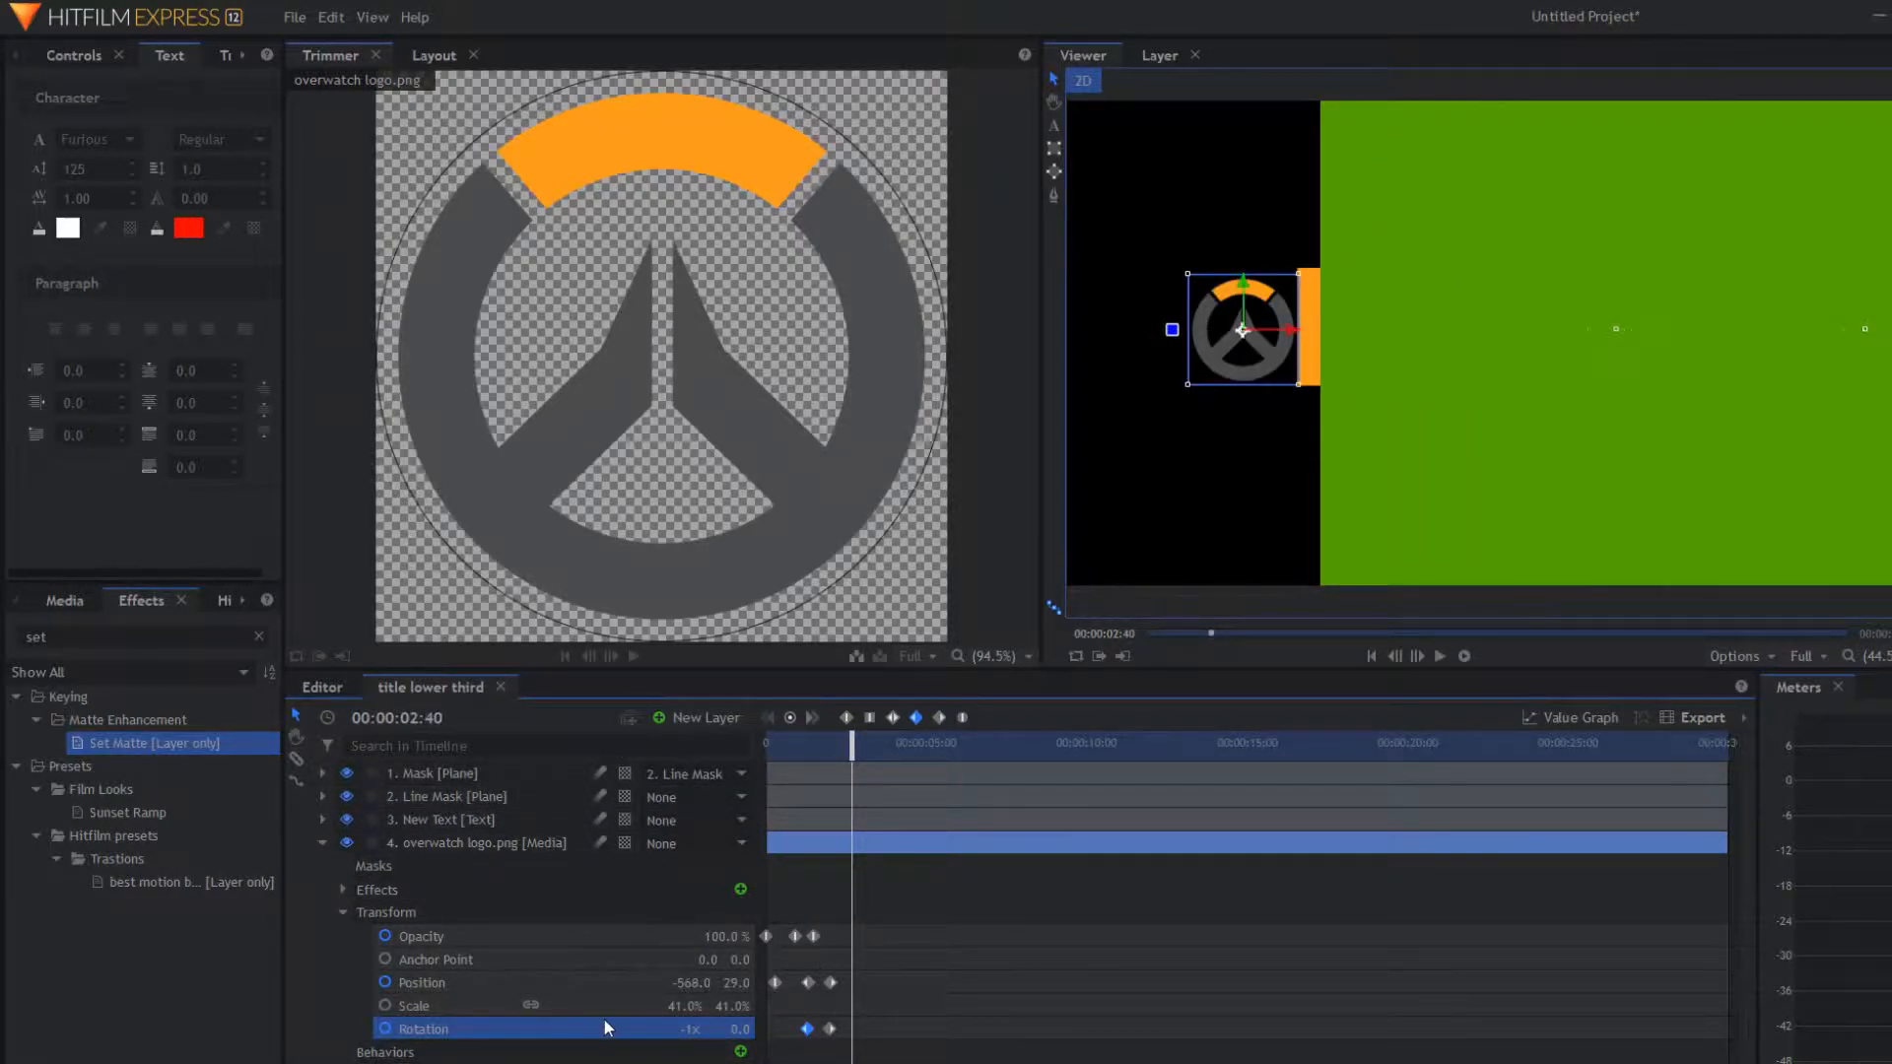
Step: Hide the green Mask plane and play the lower third over black to review it
{"action": "left_click", "coordinate": [346, 773]}
{"action": "left_click_drag", "start_coordinate": [848, 747], "coordinate": [767, 747]}
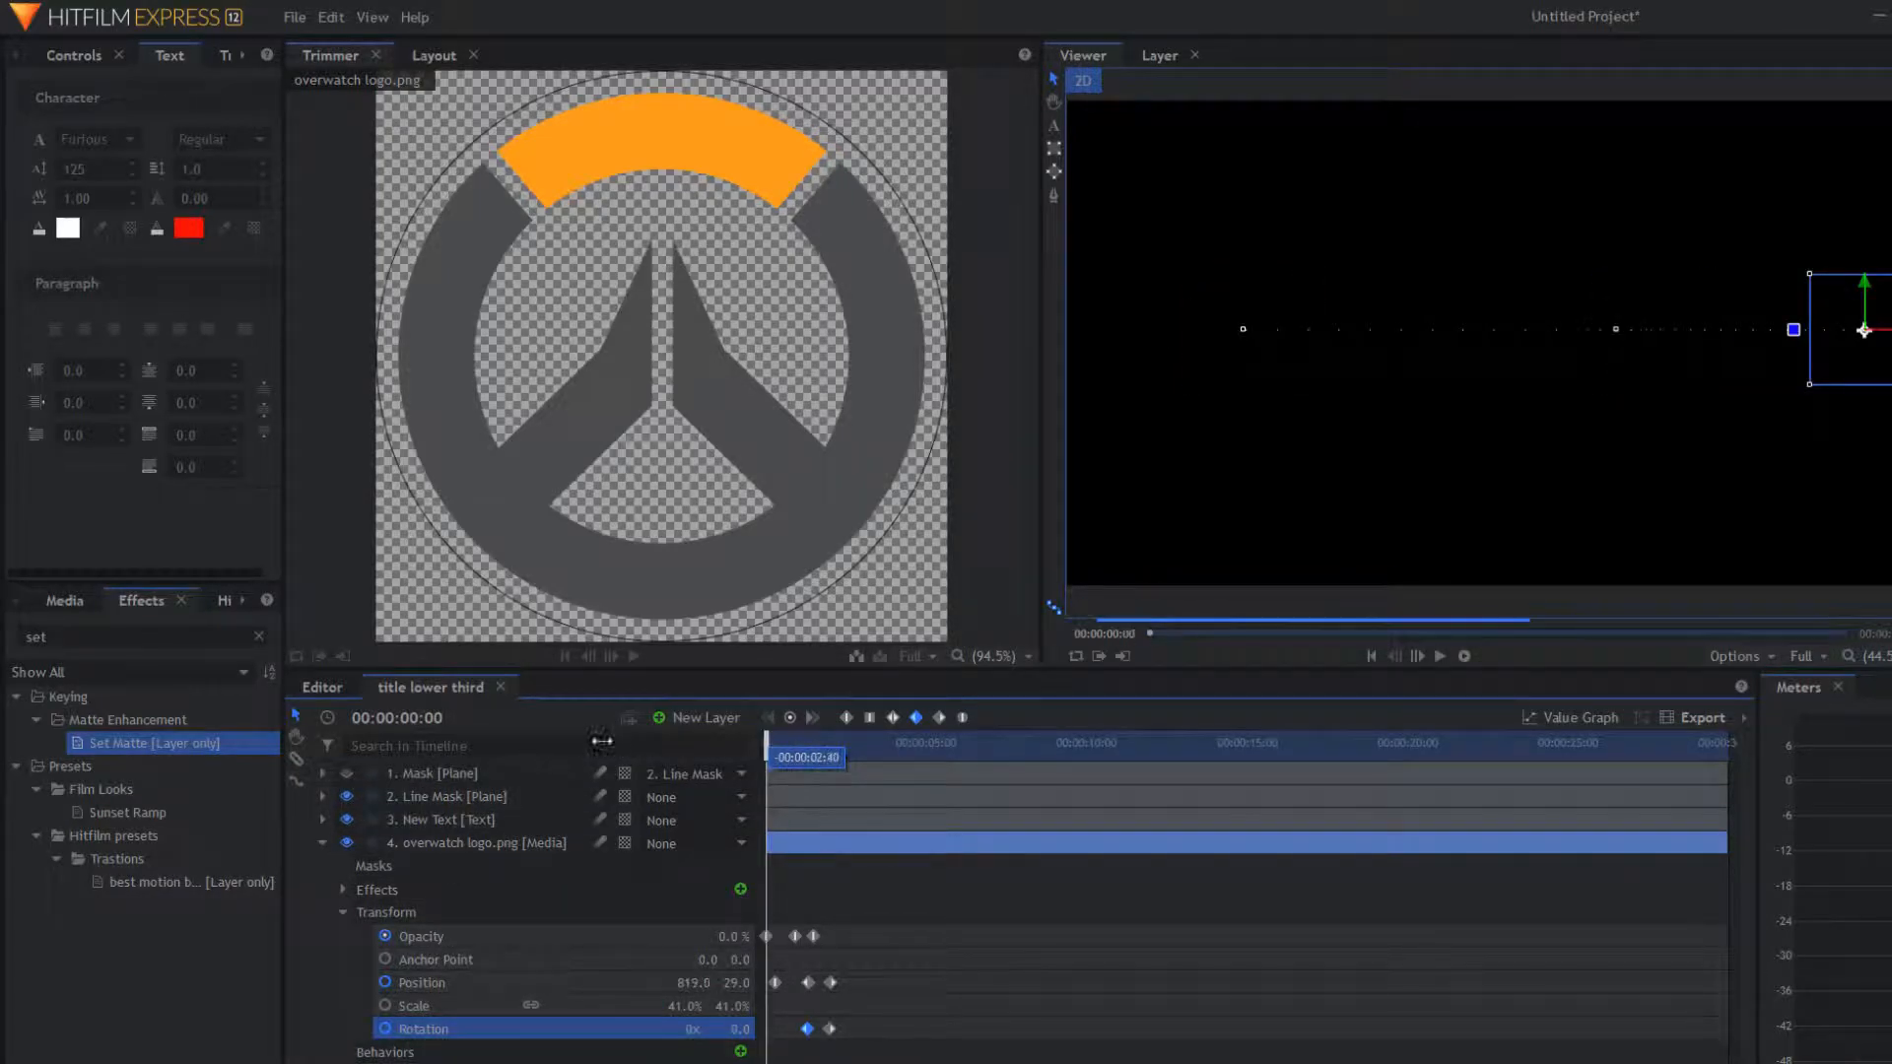
{"action": "key", "text": "space"}
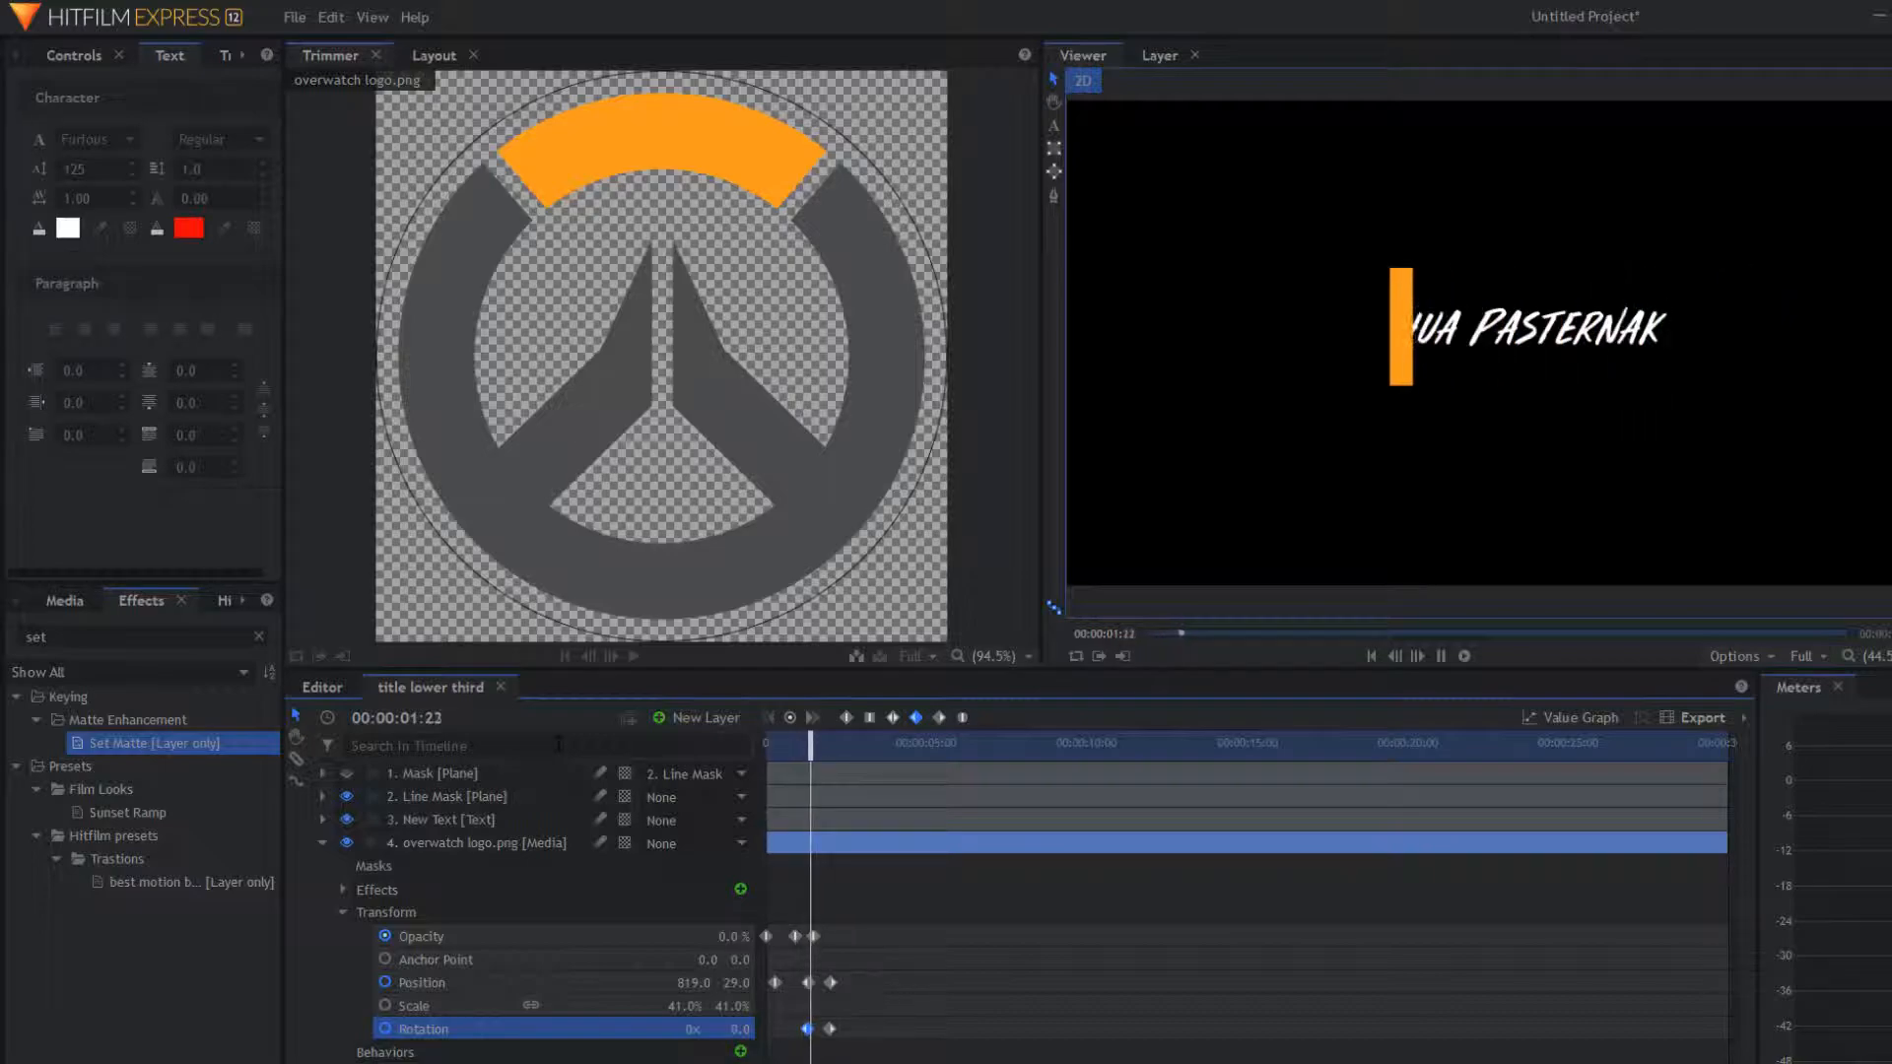
{"action": "key", "text": "space"}
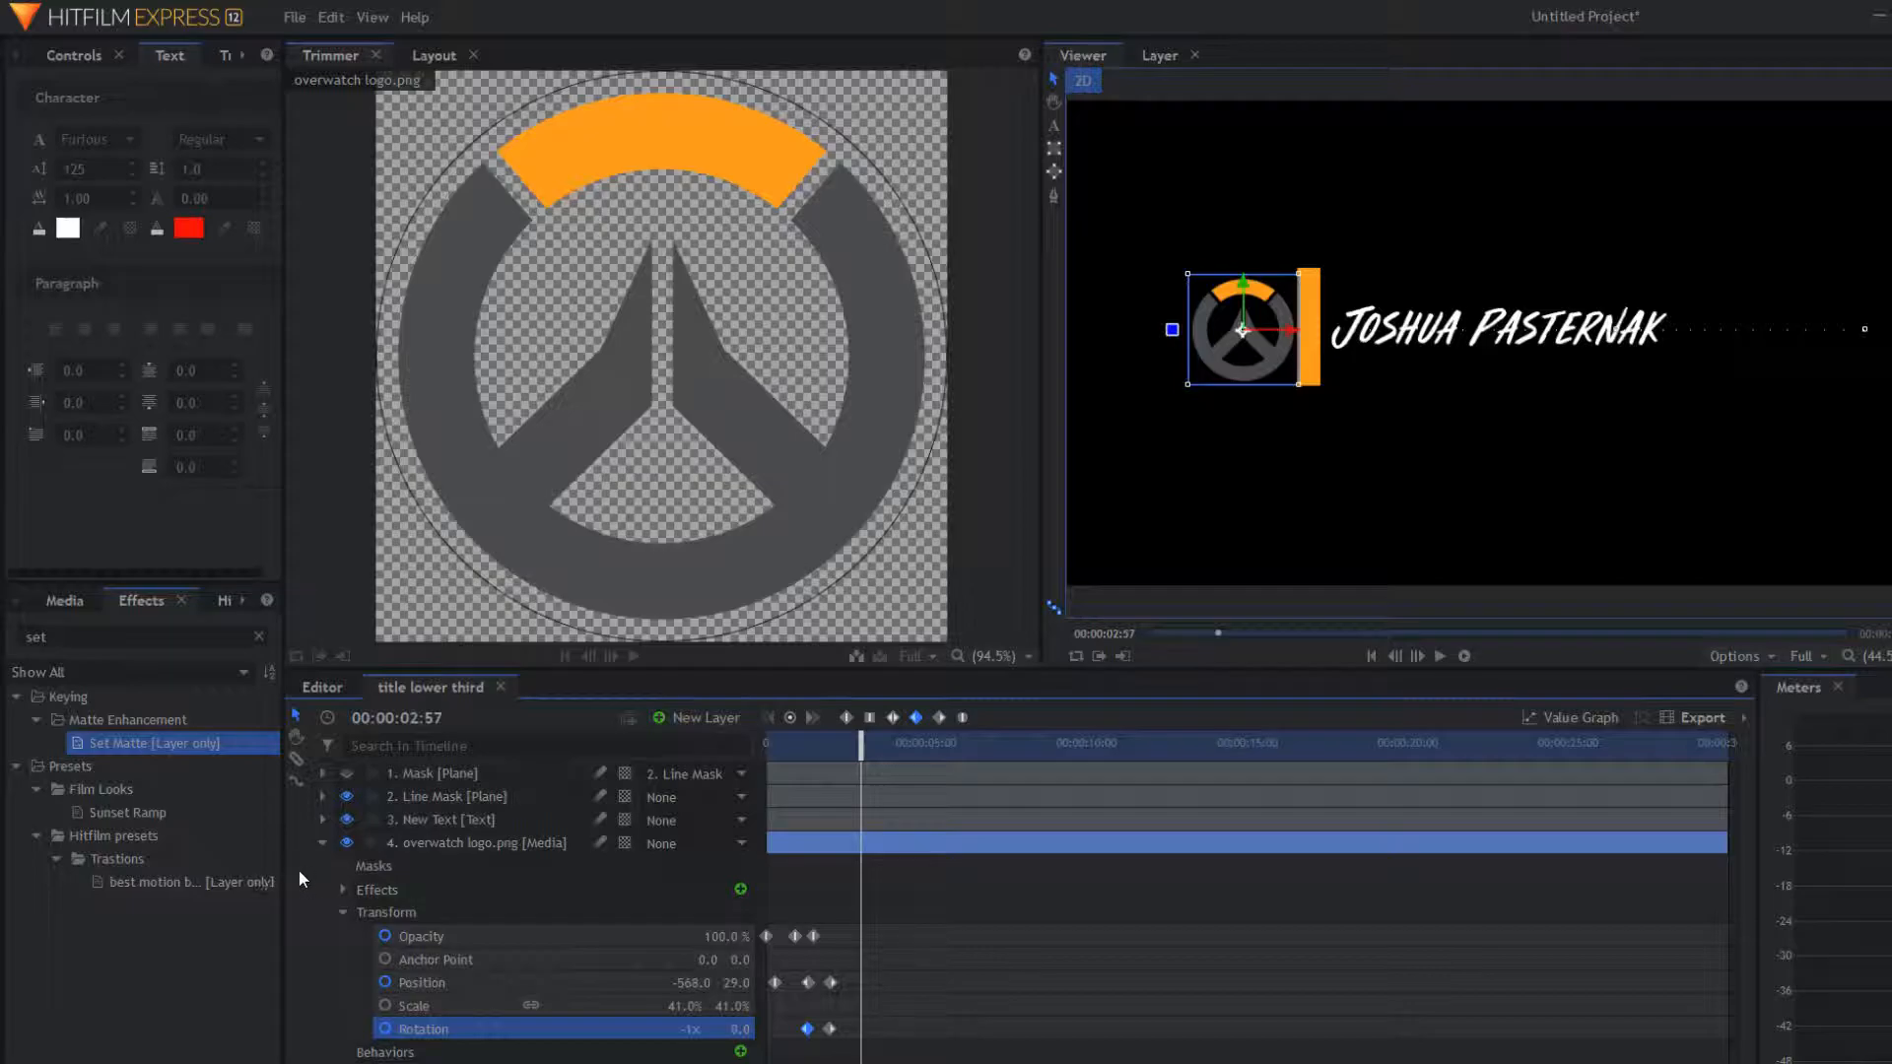
{"action": "left_click", "coordinate": [322, 842]}
{"action": "left_click", "coordinate": [322, 844]}
{"action": "left_click_drag", "start_coordinate": [850, 753], "coordinate": [769, 753]}
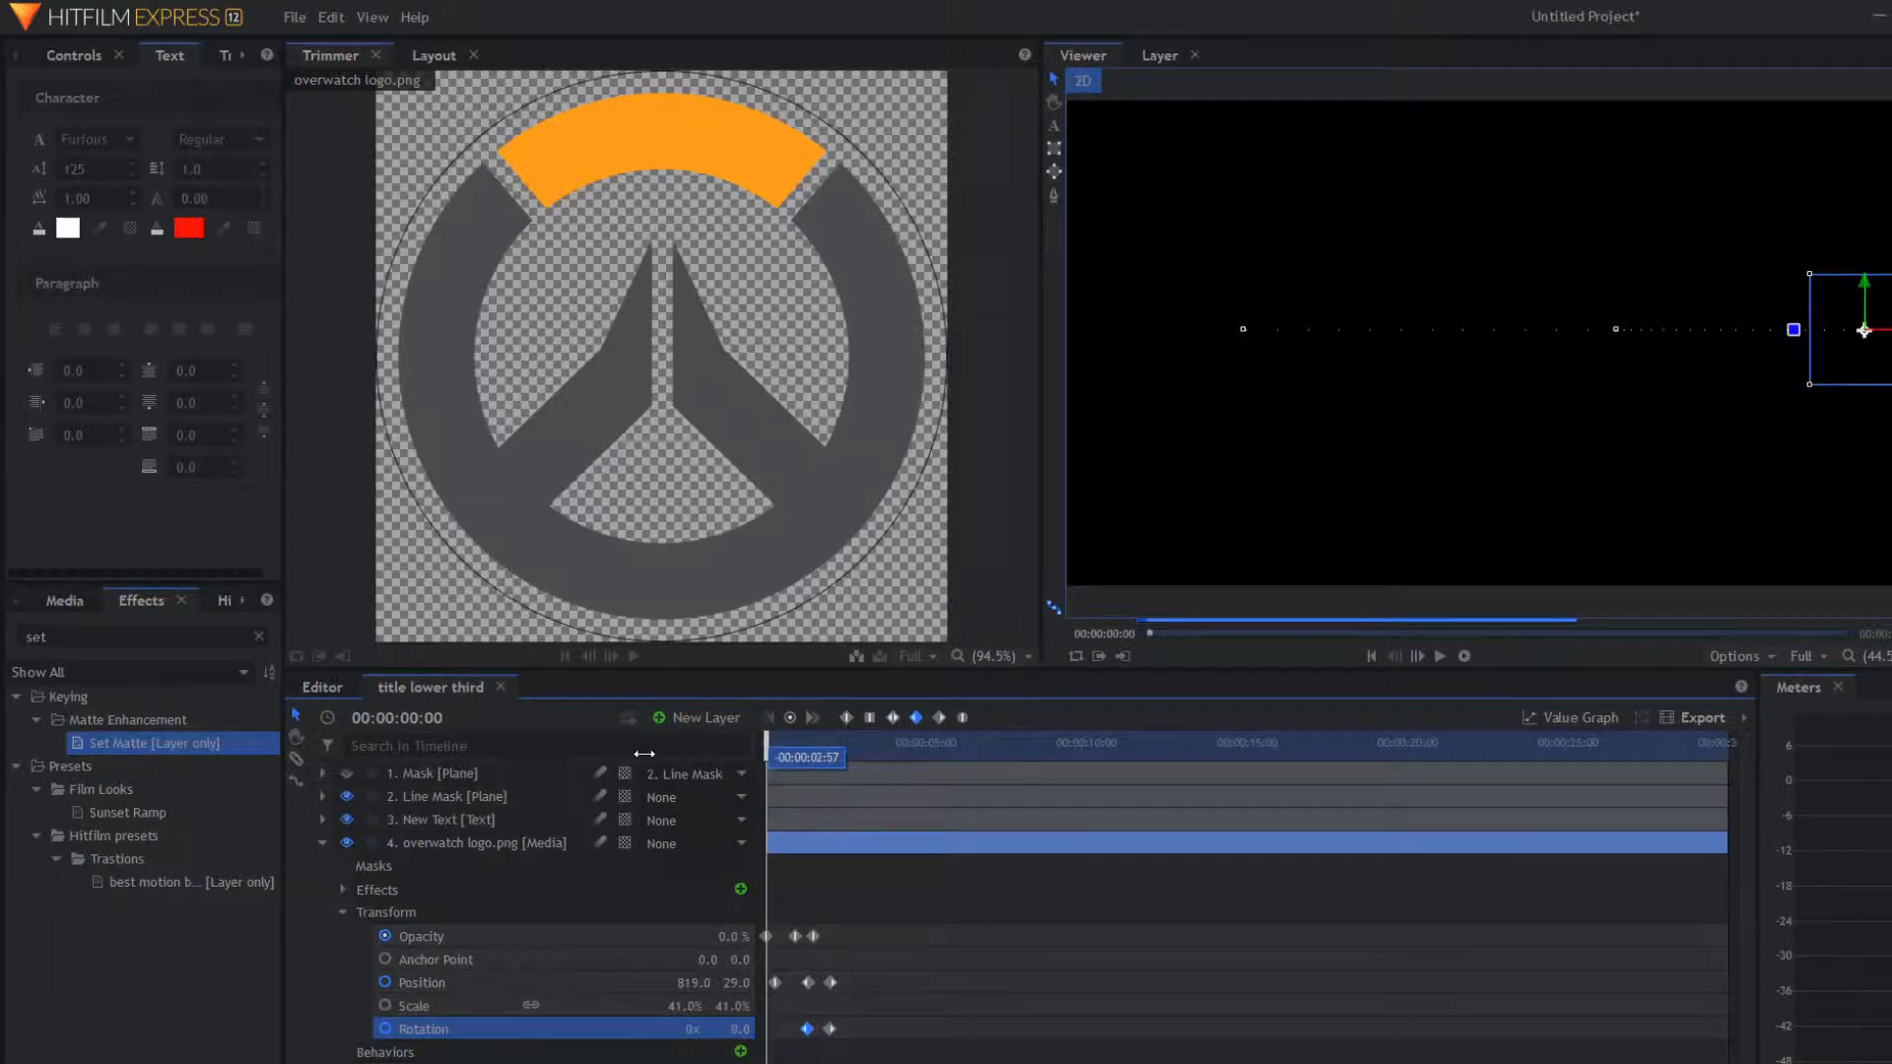
{"action": "key", "text": "space"}
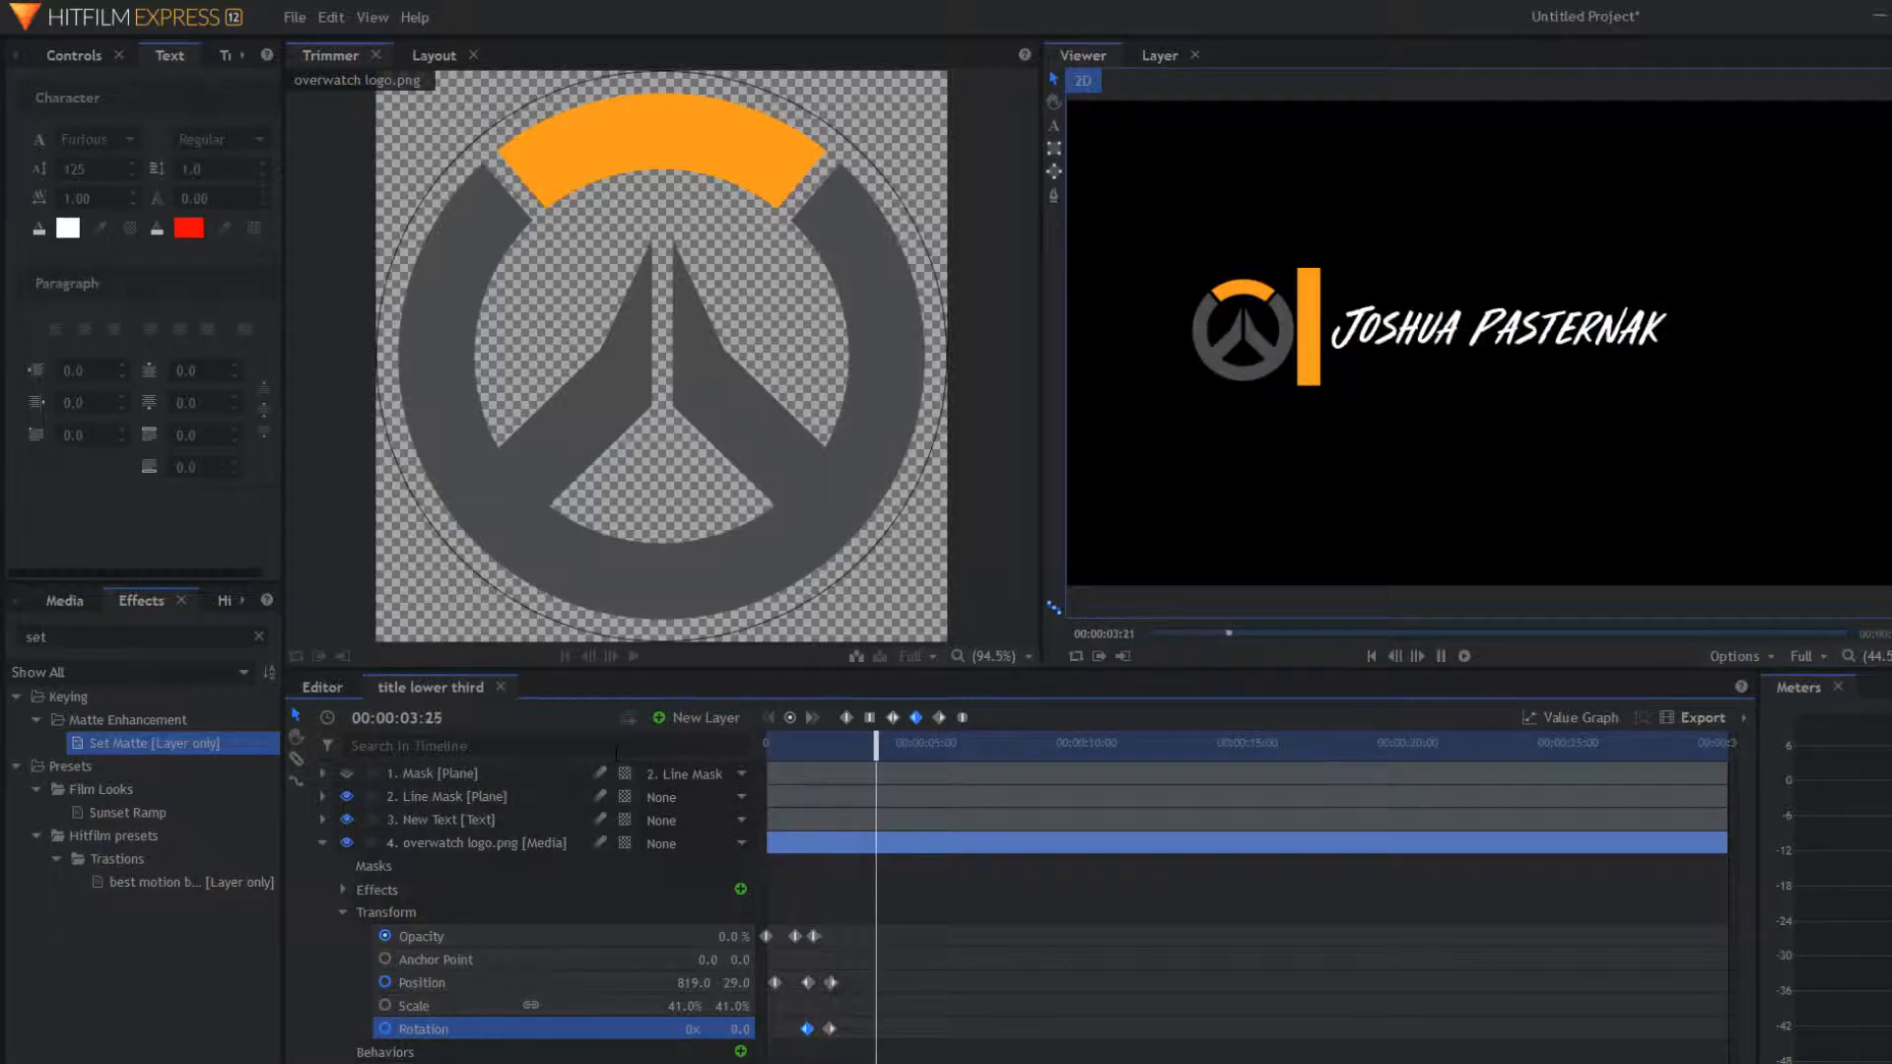
{"action": "key", "text": "space"}
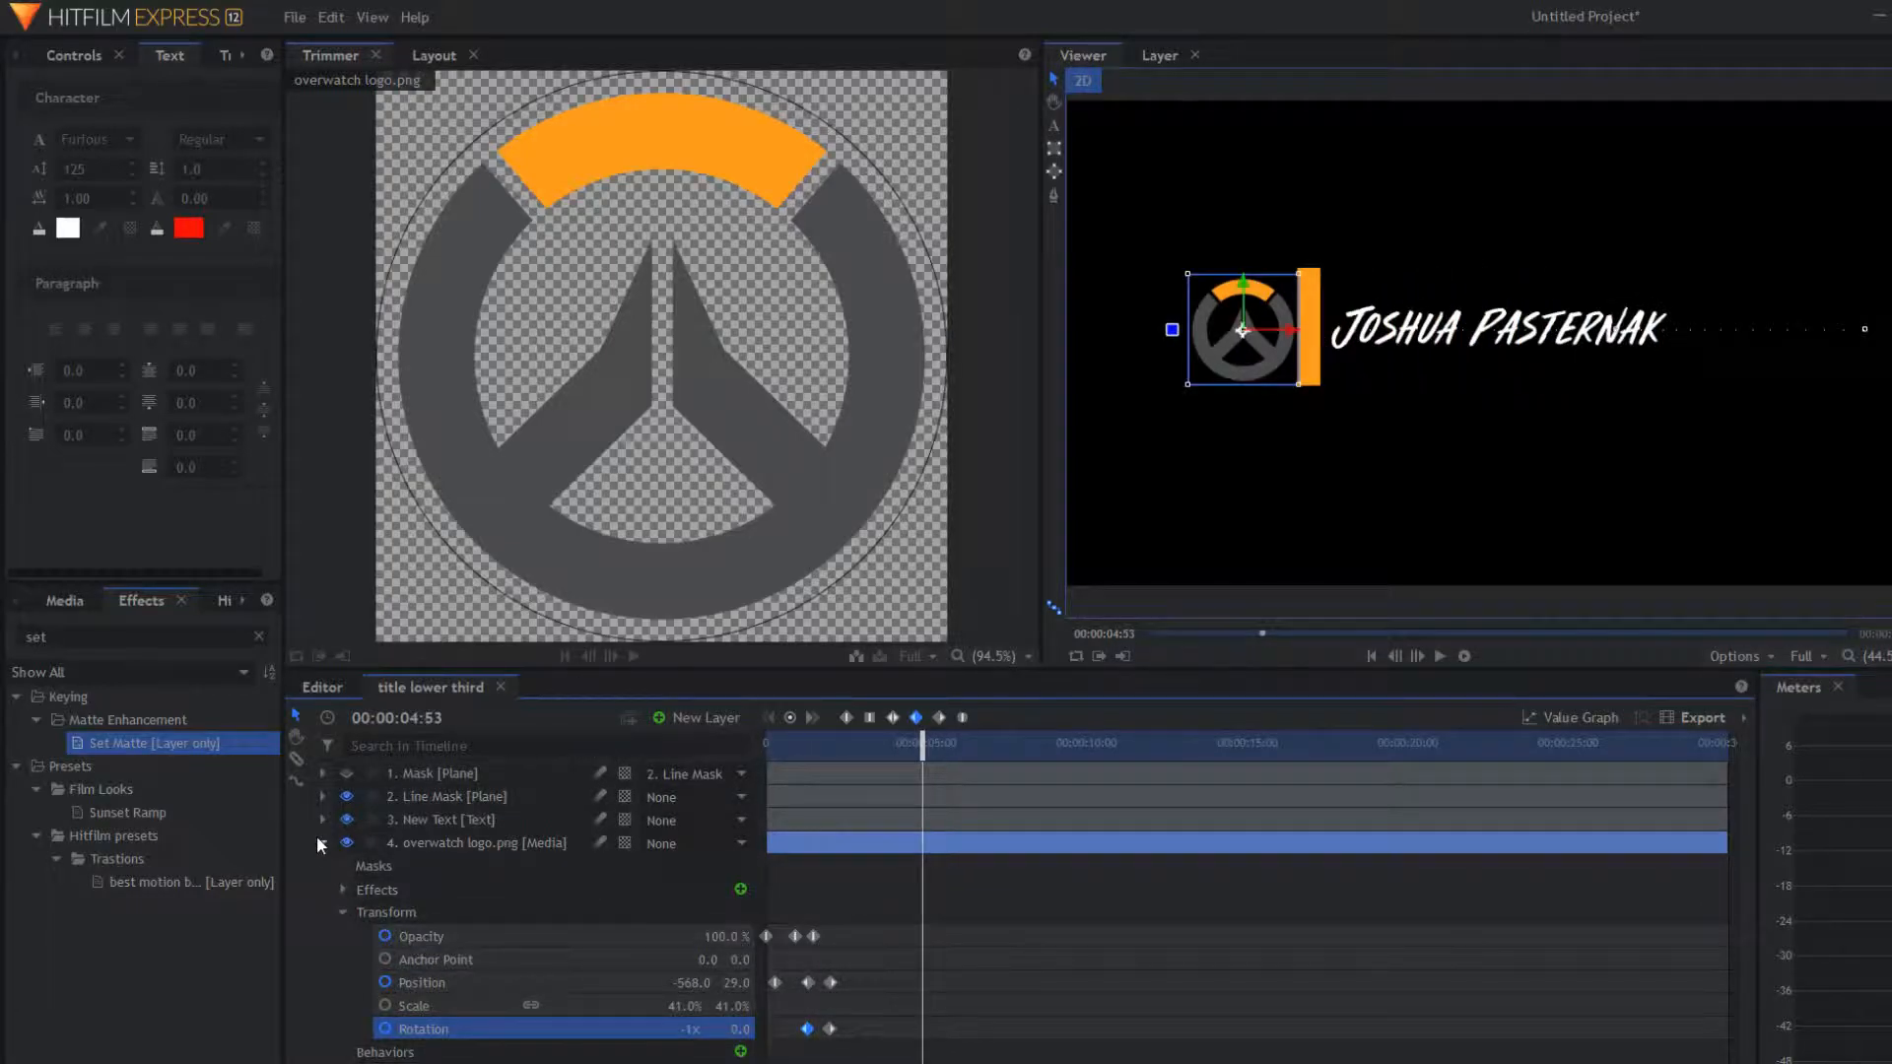
Step: Expand the Line Mask layer's properties and play back the lower third
{"action": "left_click", "coordinate": [321, 843]}
{"action": "left_click", "coordinate": [324, 796]}
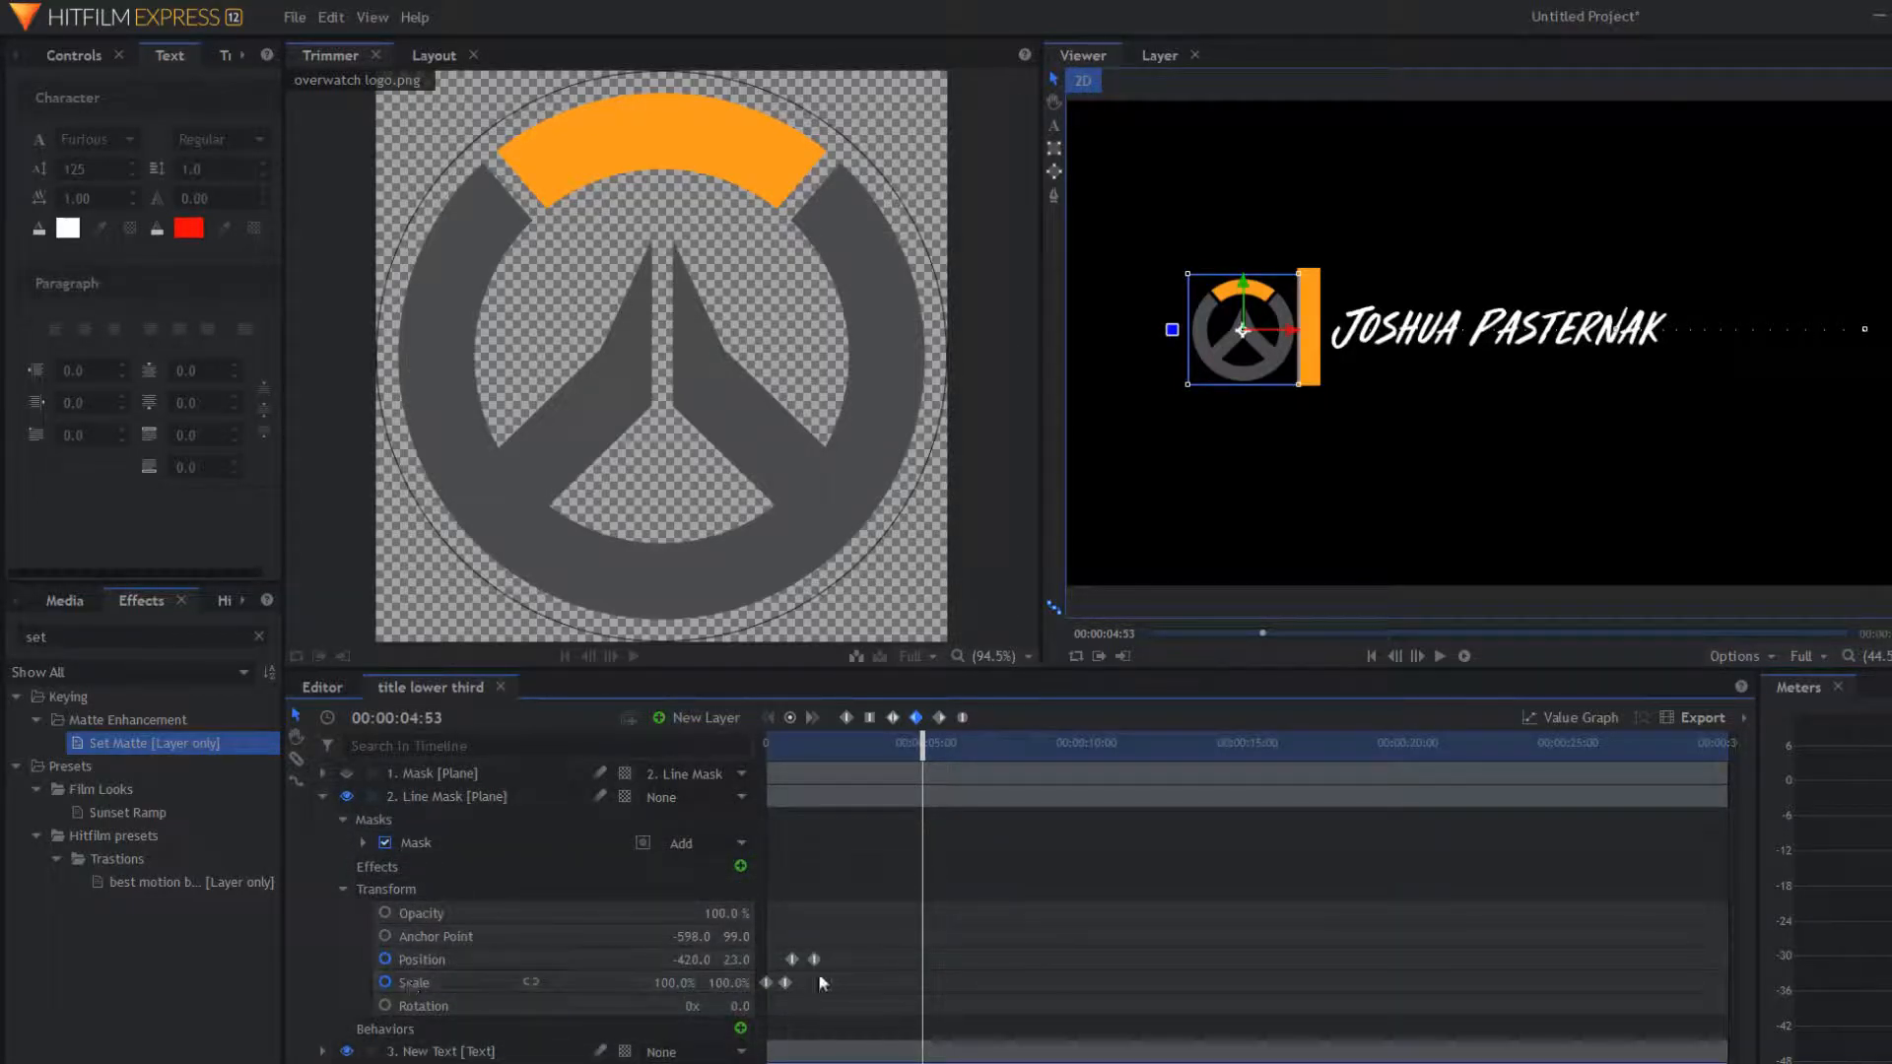
{"action": "left_click_drag", "start_coordinate": [905, 755], "coordinate": [690, 761]}
{"action": "key", "text": "space"}
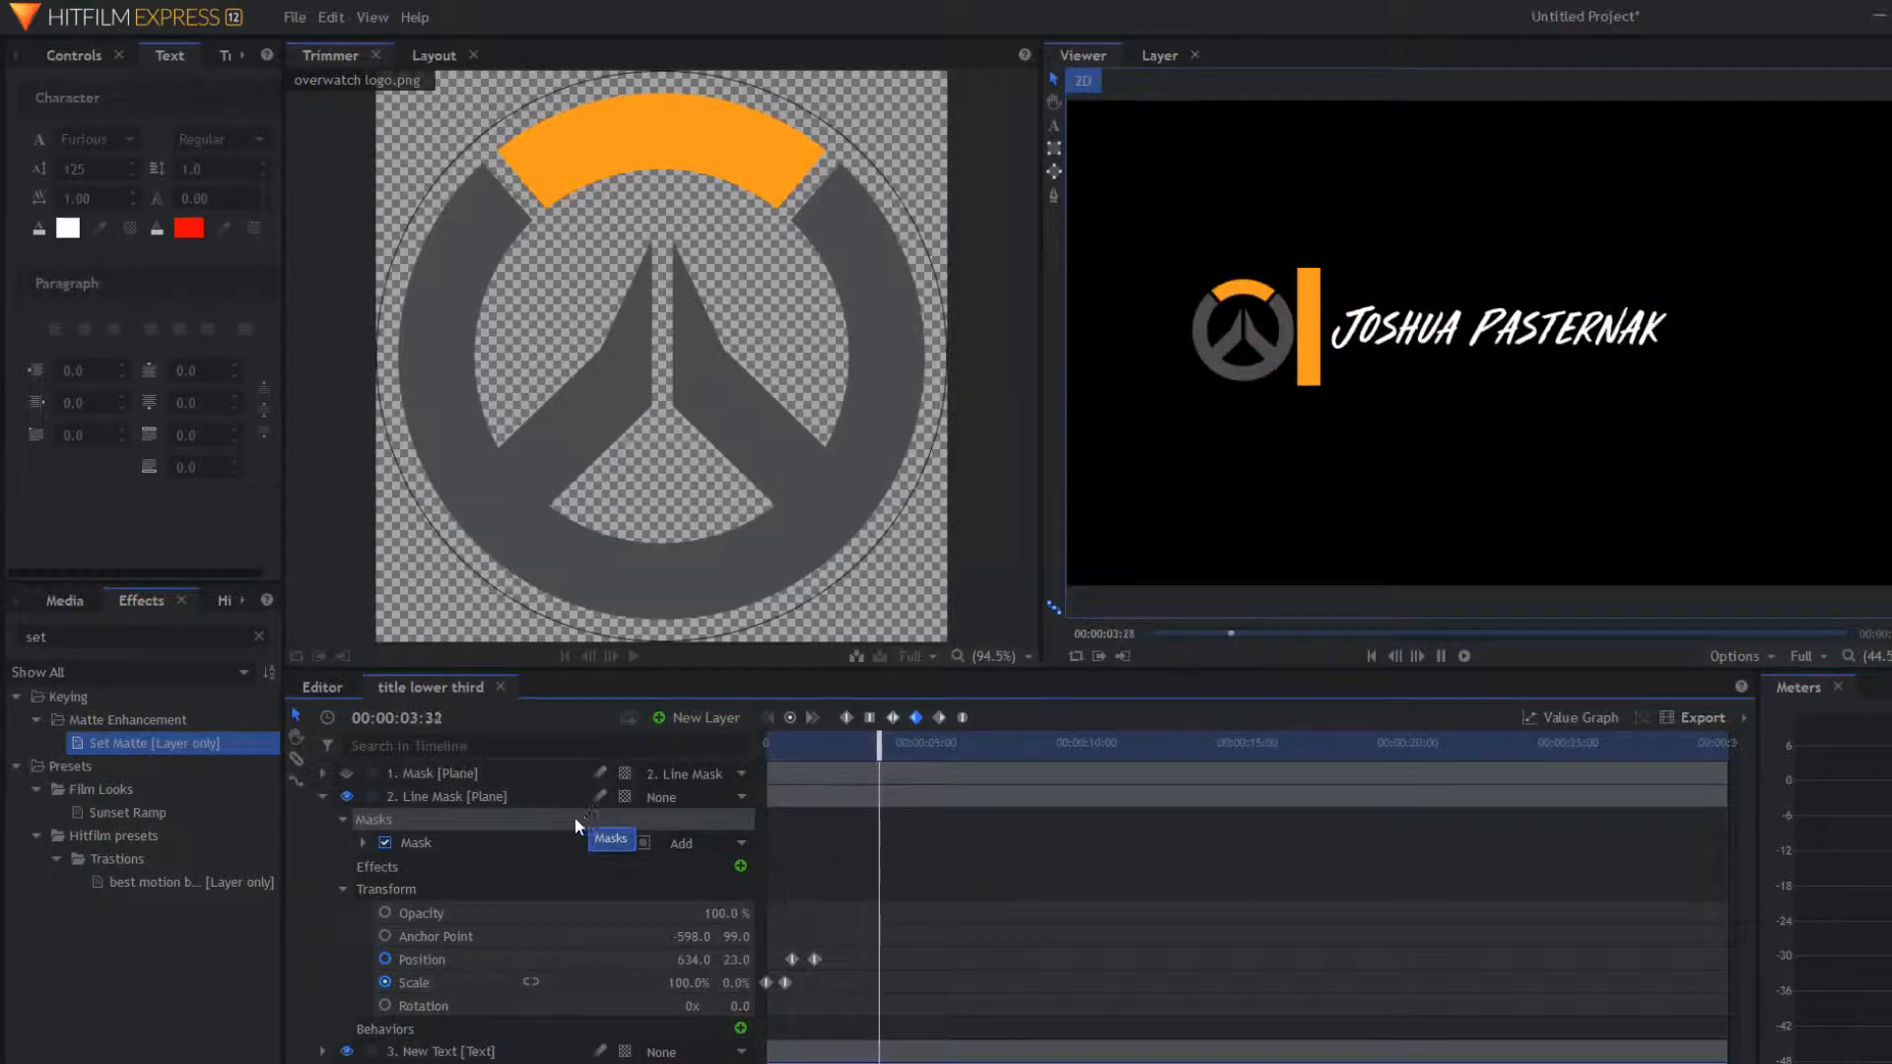
{"action": "key", "text": "space"}
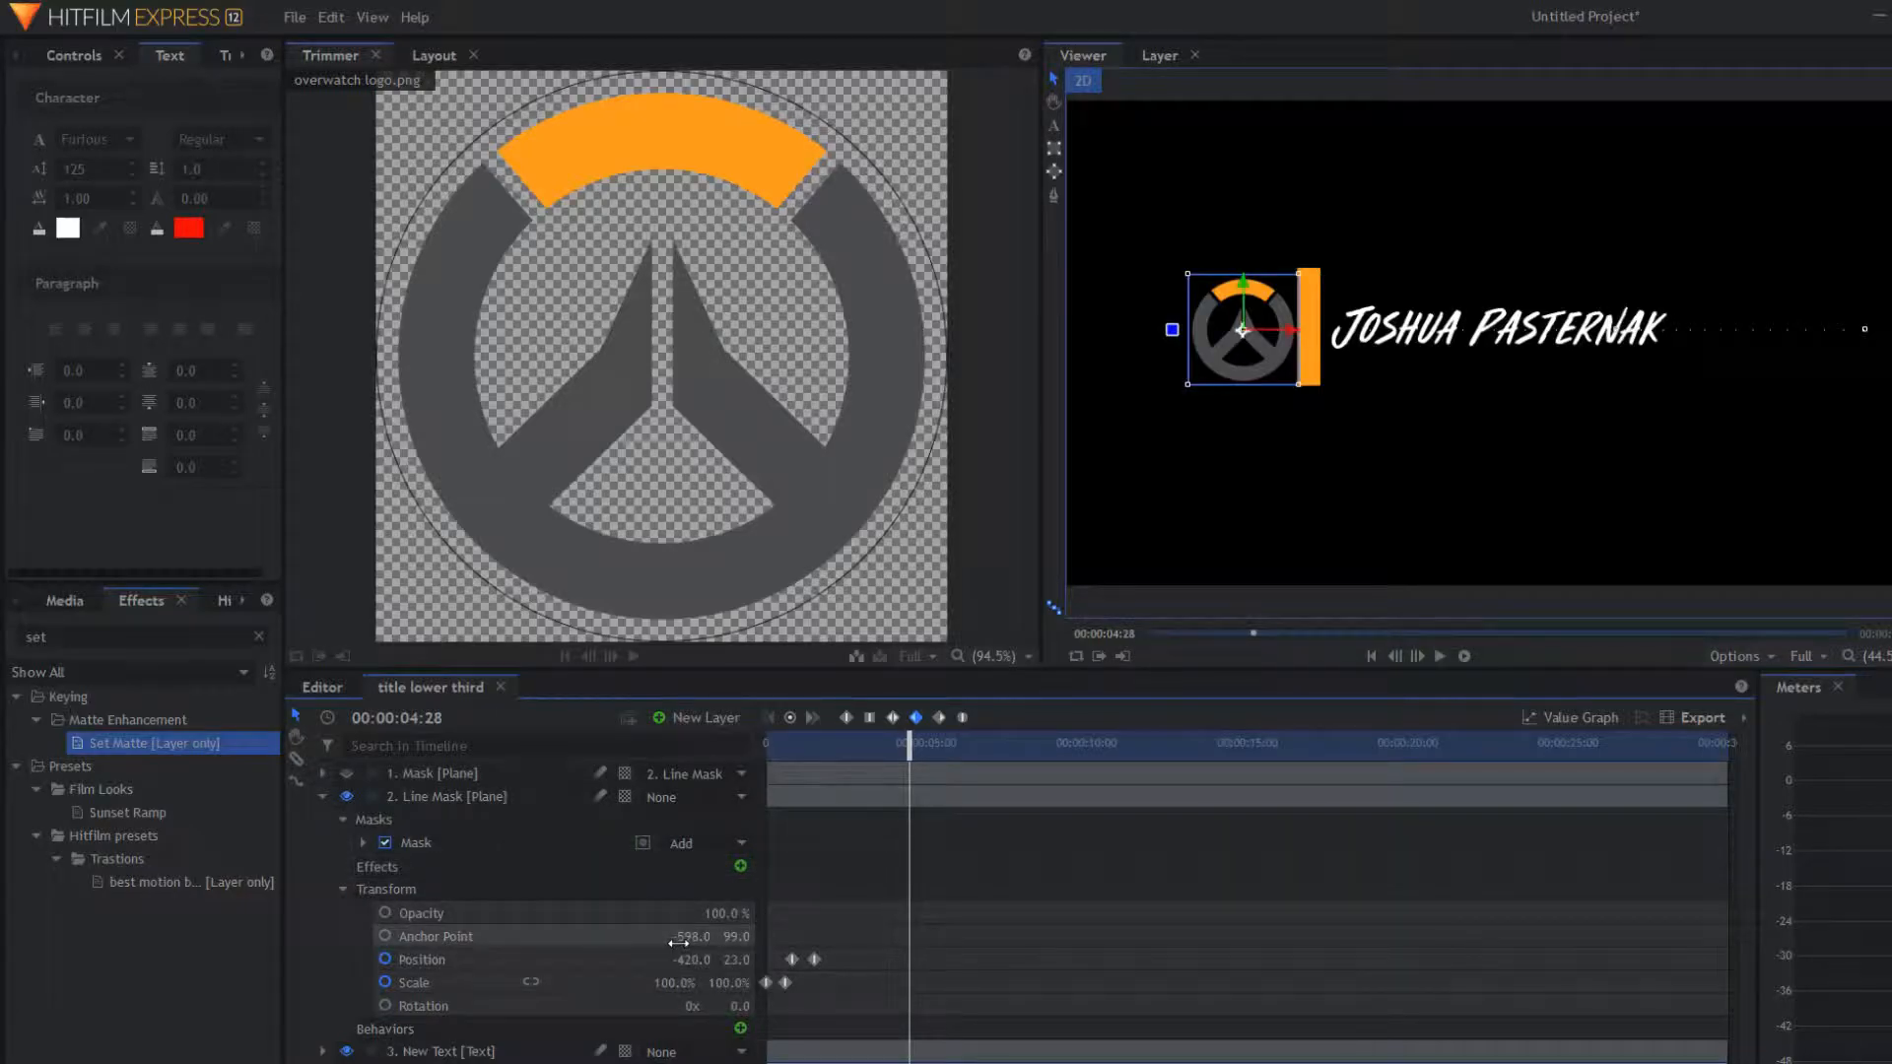
Step: Keyframe the Line Mask's Position so the bar slides right past the name by 00:00:05:32
{"action": "left_click", "coordinate": [785, 720]}
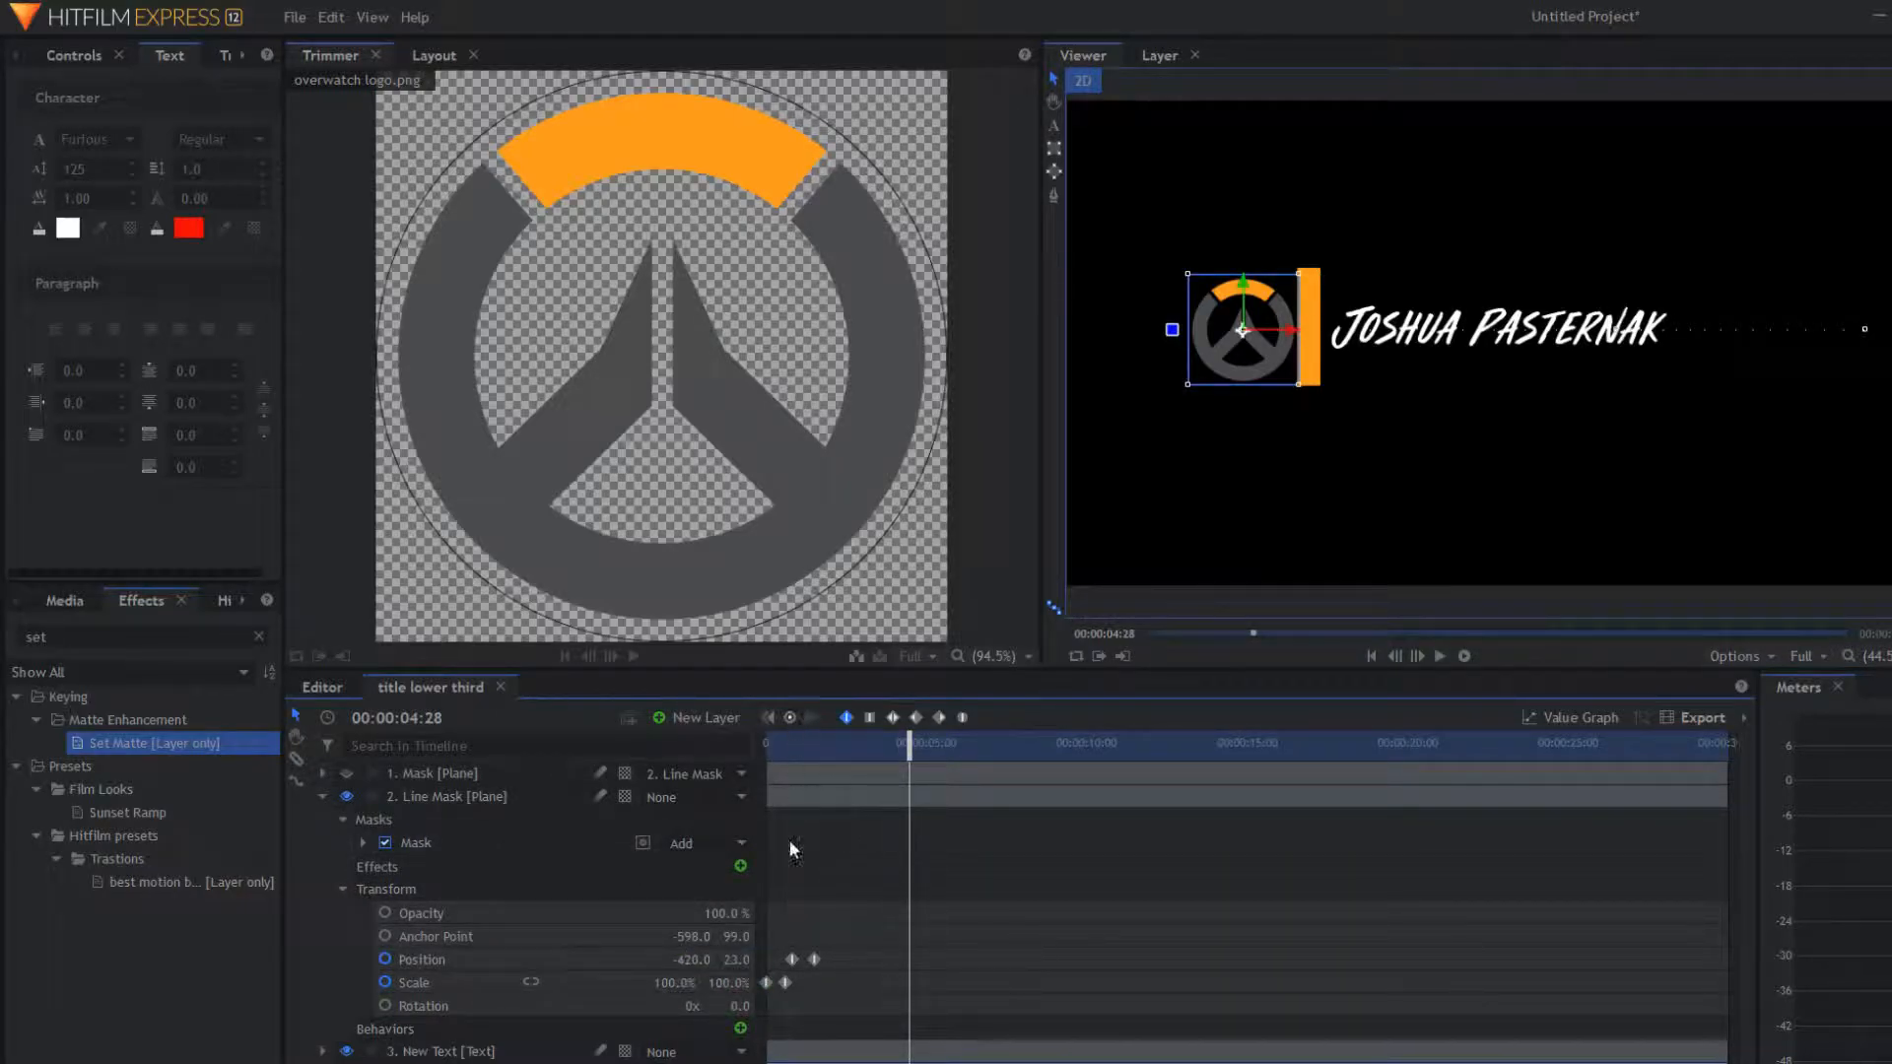
{"action": "left_click", "coordinate": [459, 952]}
{"action": "left_click", "coordinate": [790, 718]}
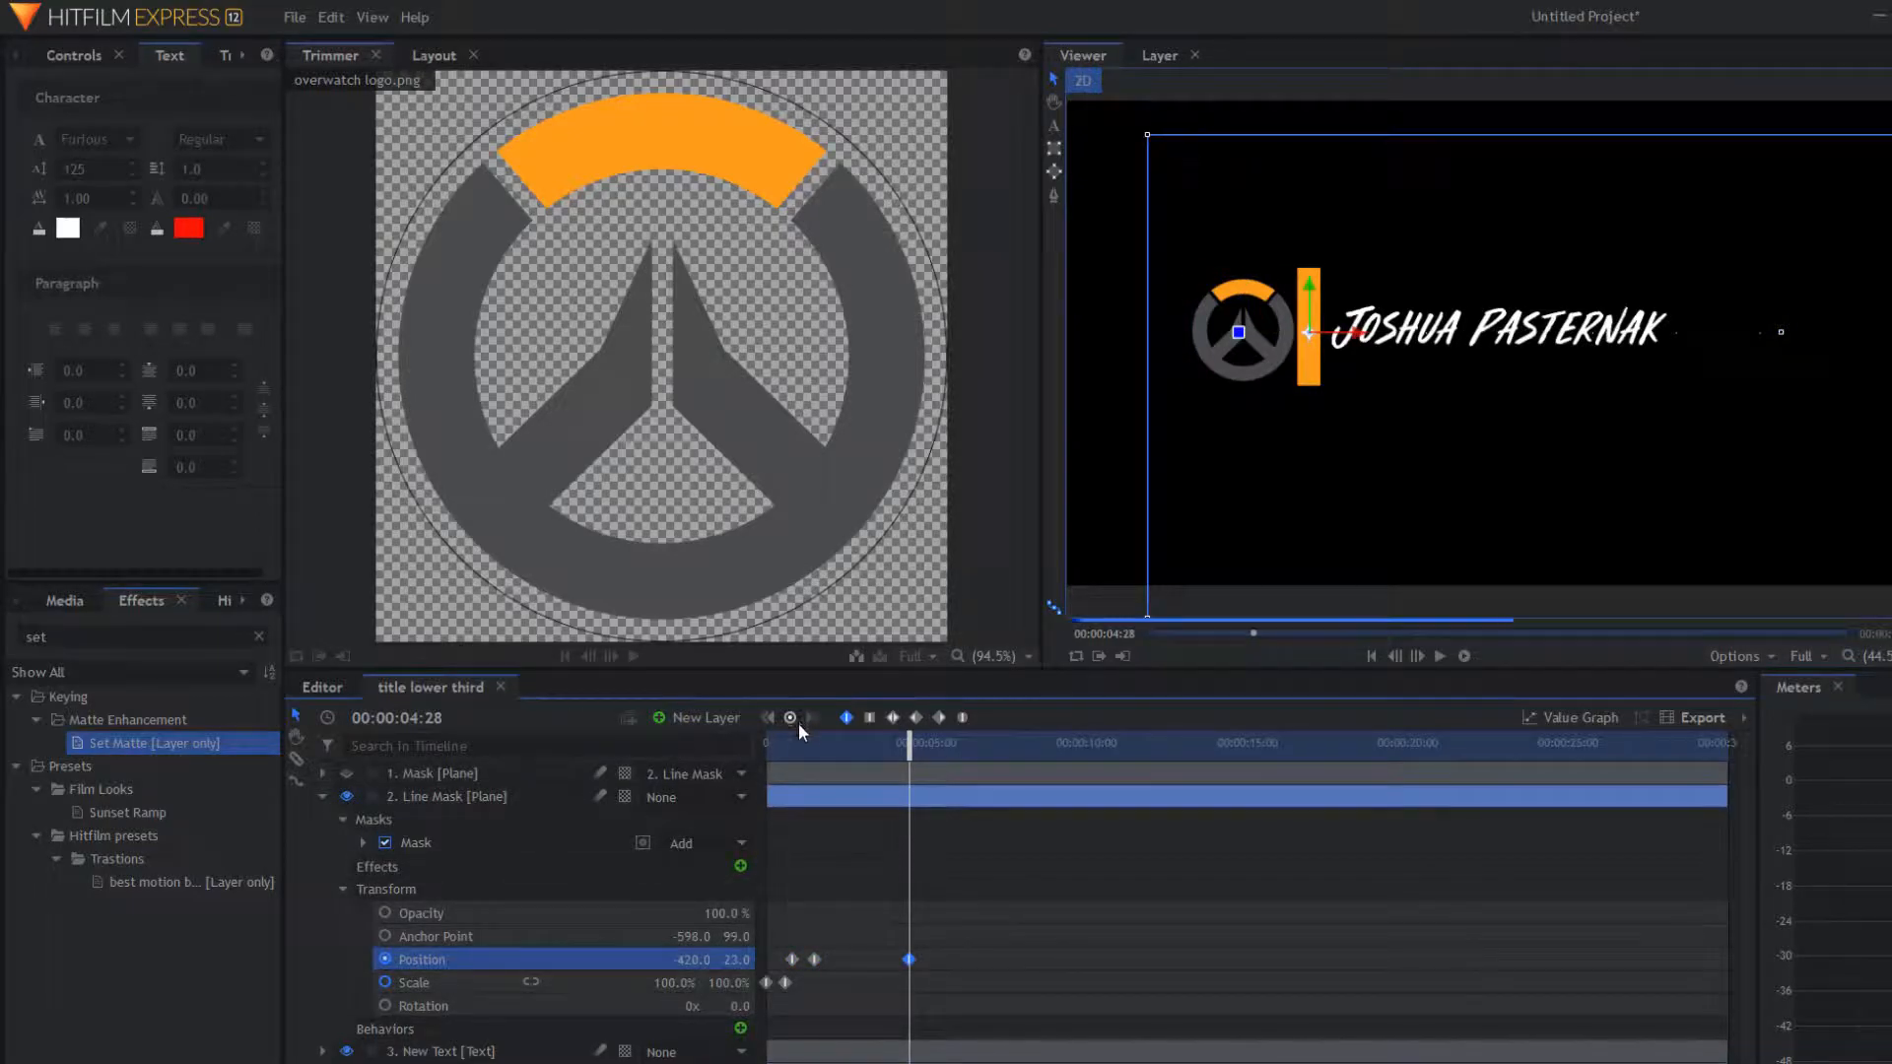
{"action": "left_click_drag", "start_coordinate": [910, 745], "coordinate": [921, 746]}
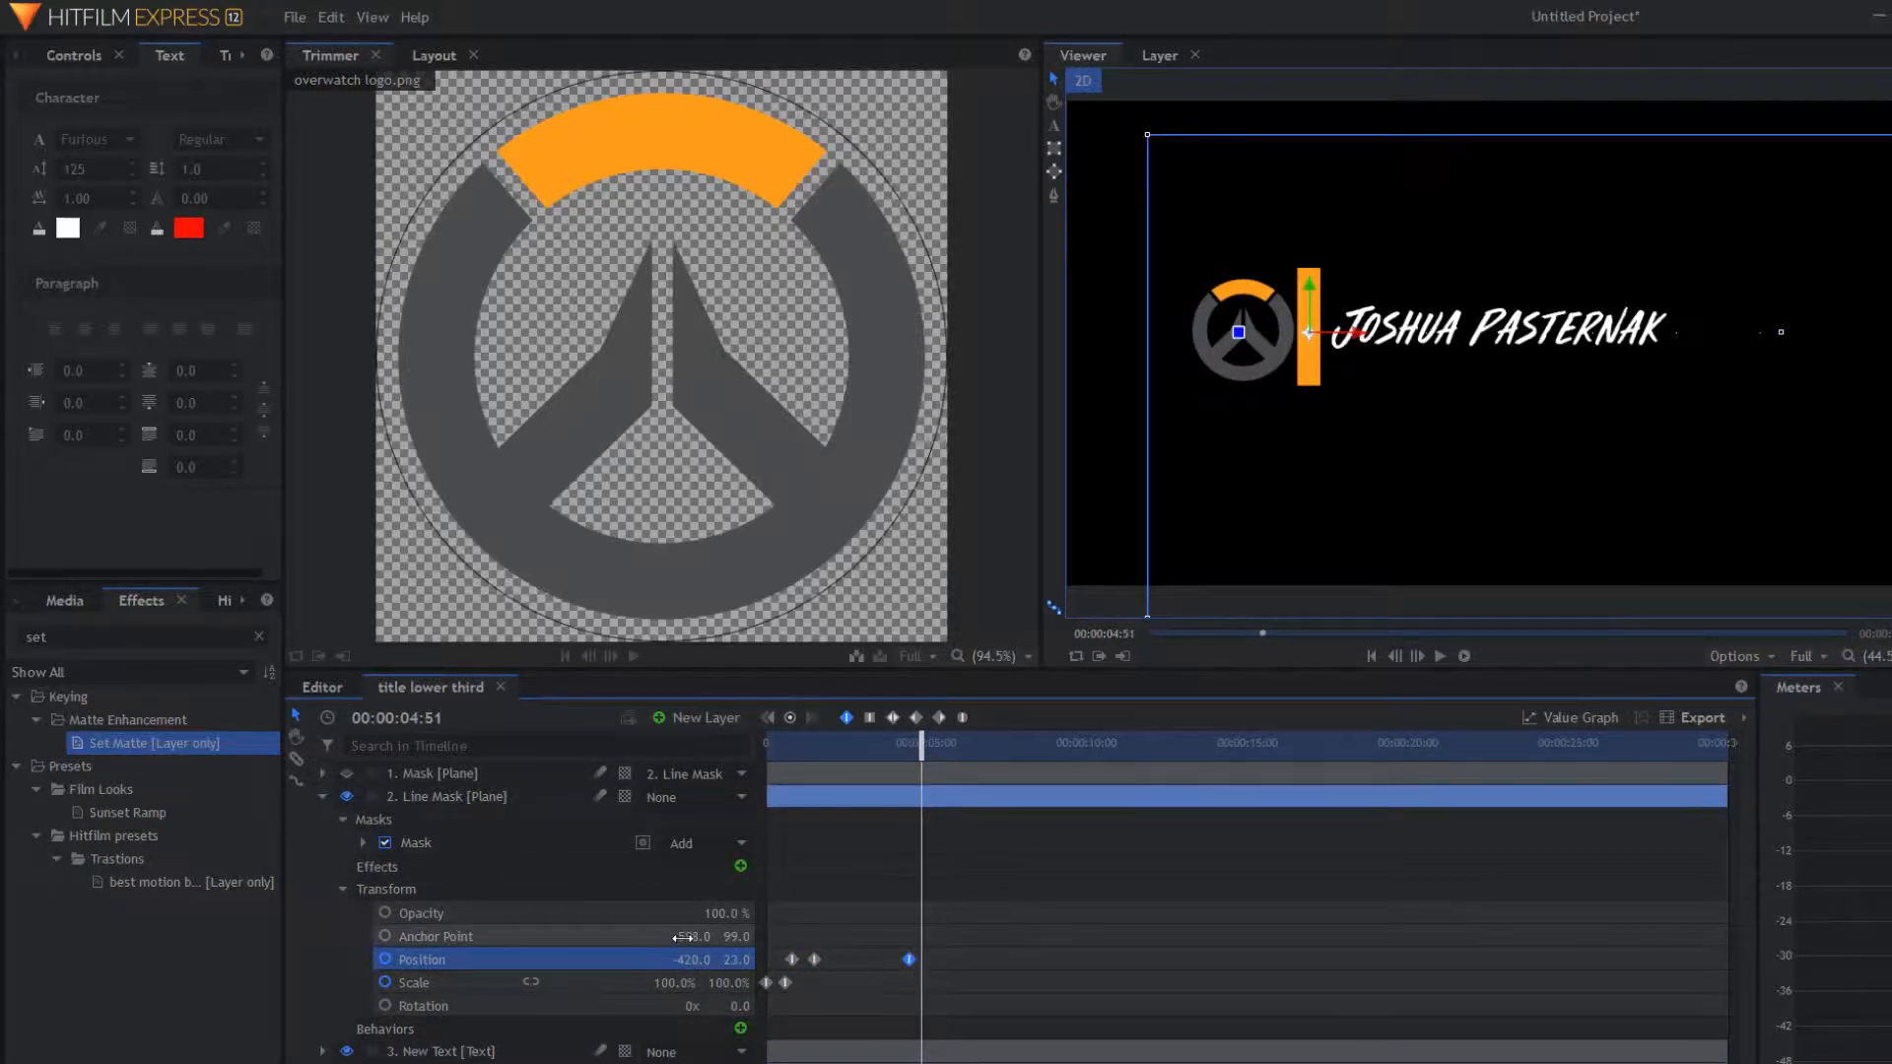
{"action": "left_click_drag", "start_coordinate": [689, 959], "coordinate": [776, 959]}
{"action": "left_click_drag", "start_coordinate": [1364, 317], "coordinate": [1788, 317]}
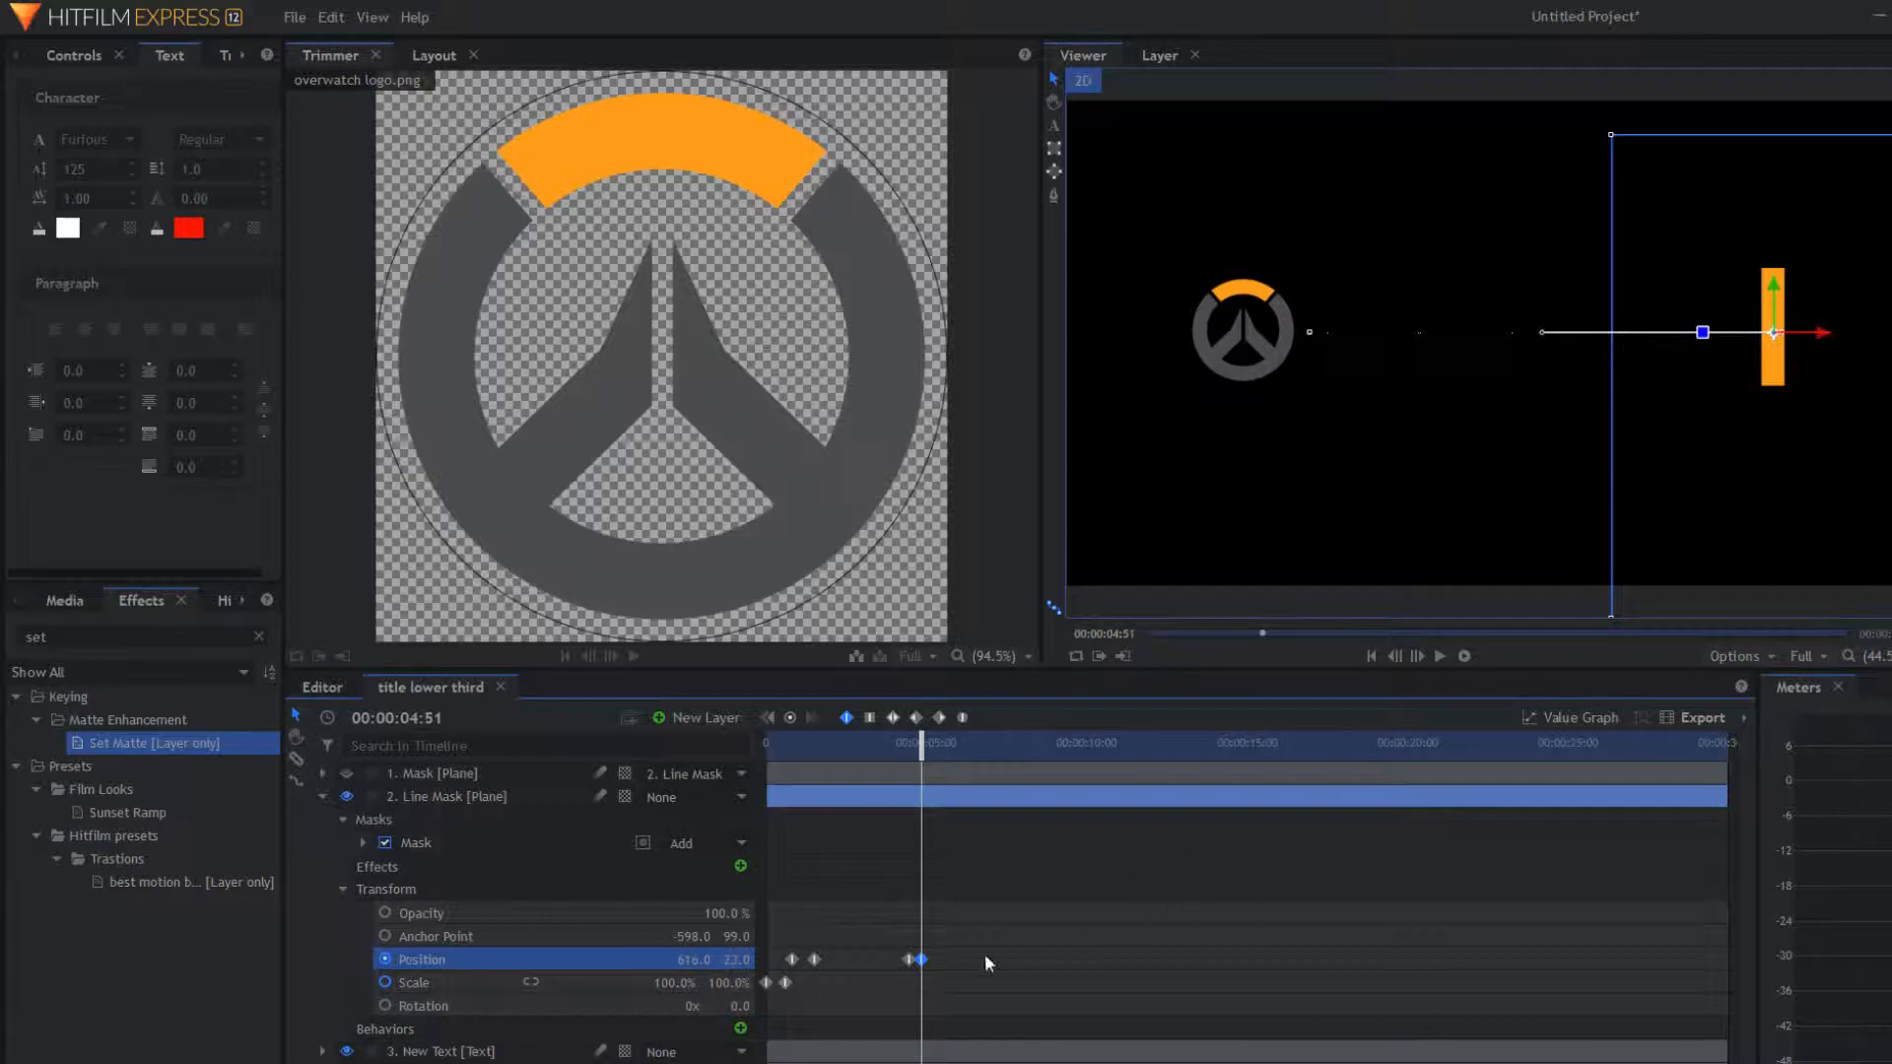
{"action": "left_click_drag", "start_coordinate": [920, 959], "coordinate": [944, 959]}
{"action": "left_click_drag", "start_coordinate": [919, 742], "coordinate": [808, 749]}
{"action": "key", "text": "space"}
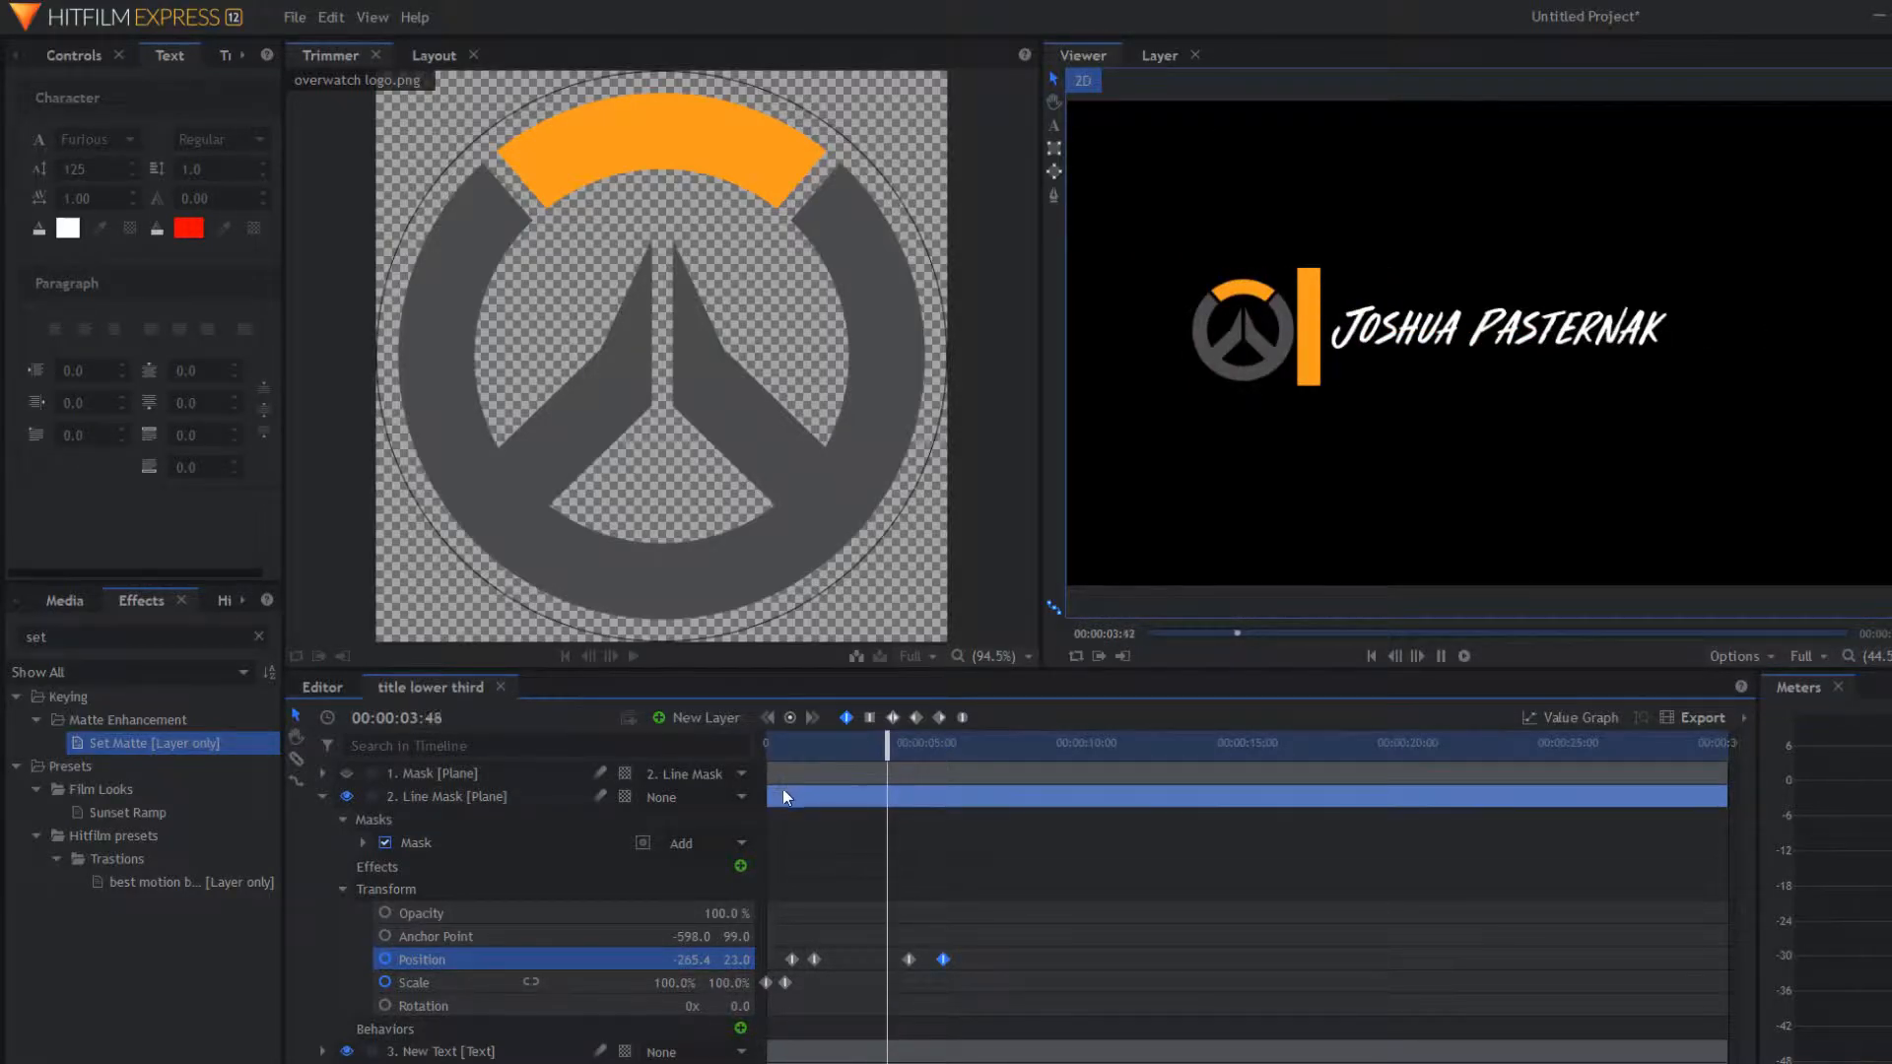
{"action": "key", "text": "space"}
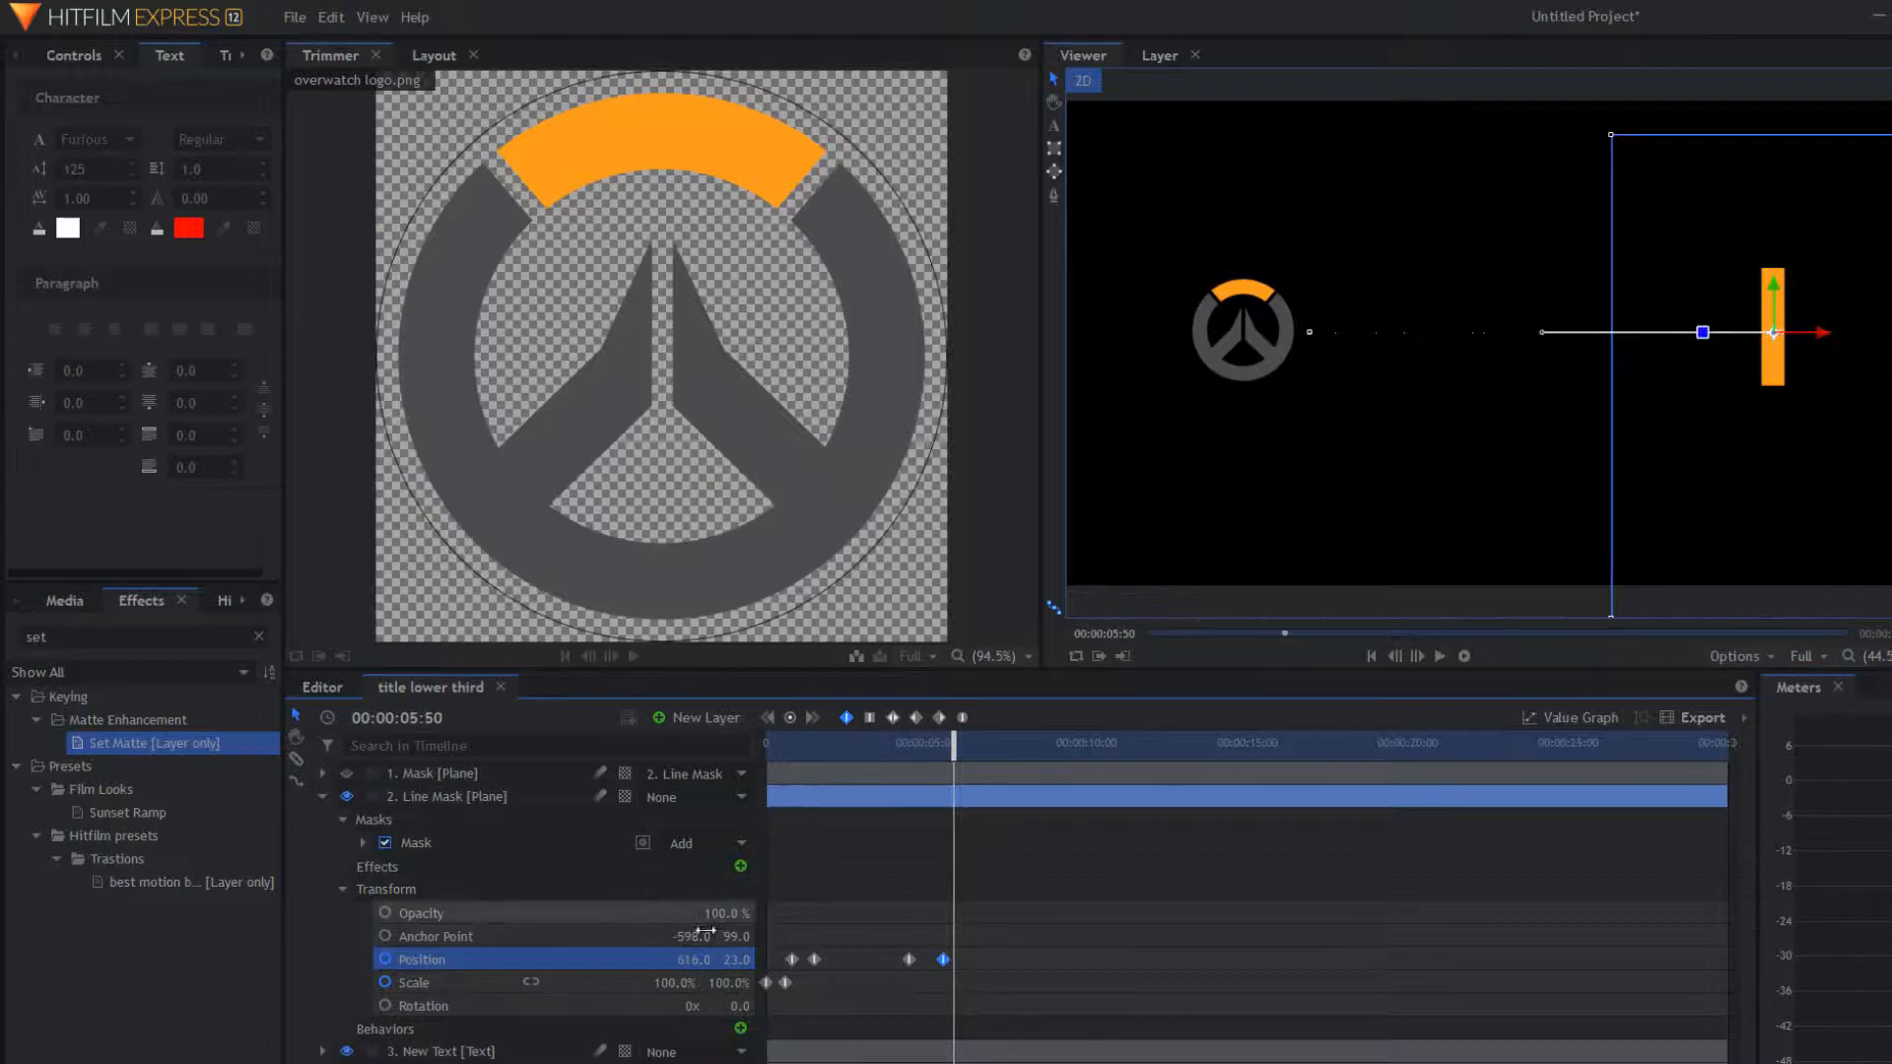
Step: Add a Scale keyframe at 00:00:04:25 and flatten the bar to 0% height later
{"action": "left_click", "coordinate": [447, 974]}
{"action": "mouse_move", "coordinate": [949, 735]}
{"action": "left_mouse_down"}
{"action": "mouse_move", "coordinate": [905, 761]}
{"action": "mouse_move", "coordinate": [943, 755]}
{"action": "left_mouse_up"}
{"action": "left_click", "coordinate": [790, 717]}
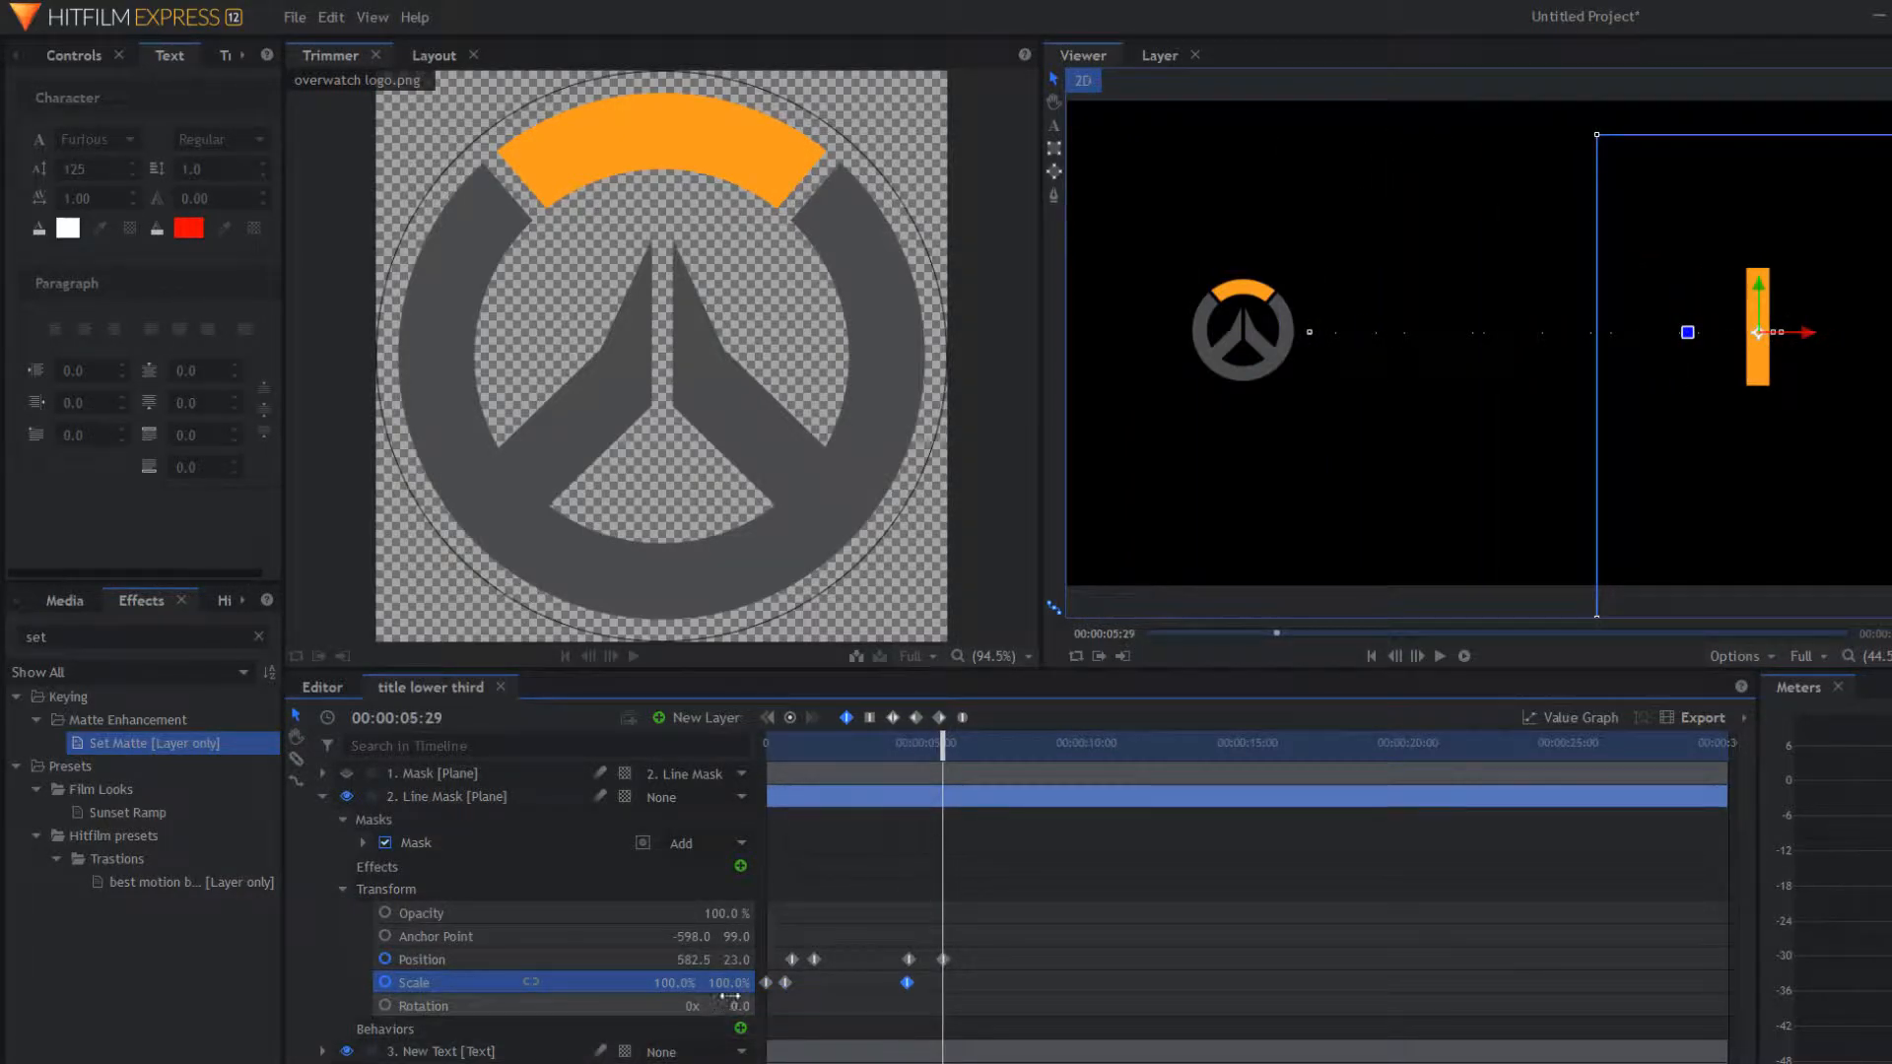
{"action": "key", "text": "Return"}
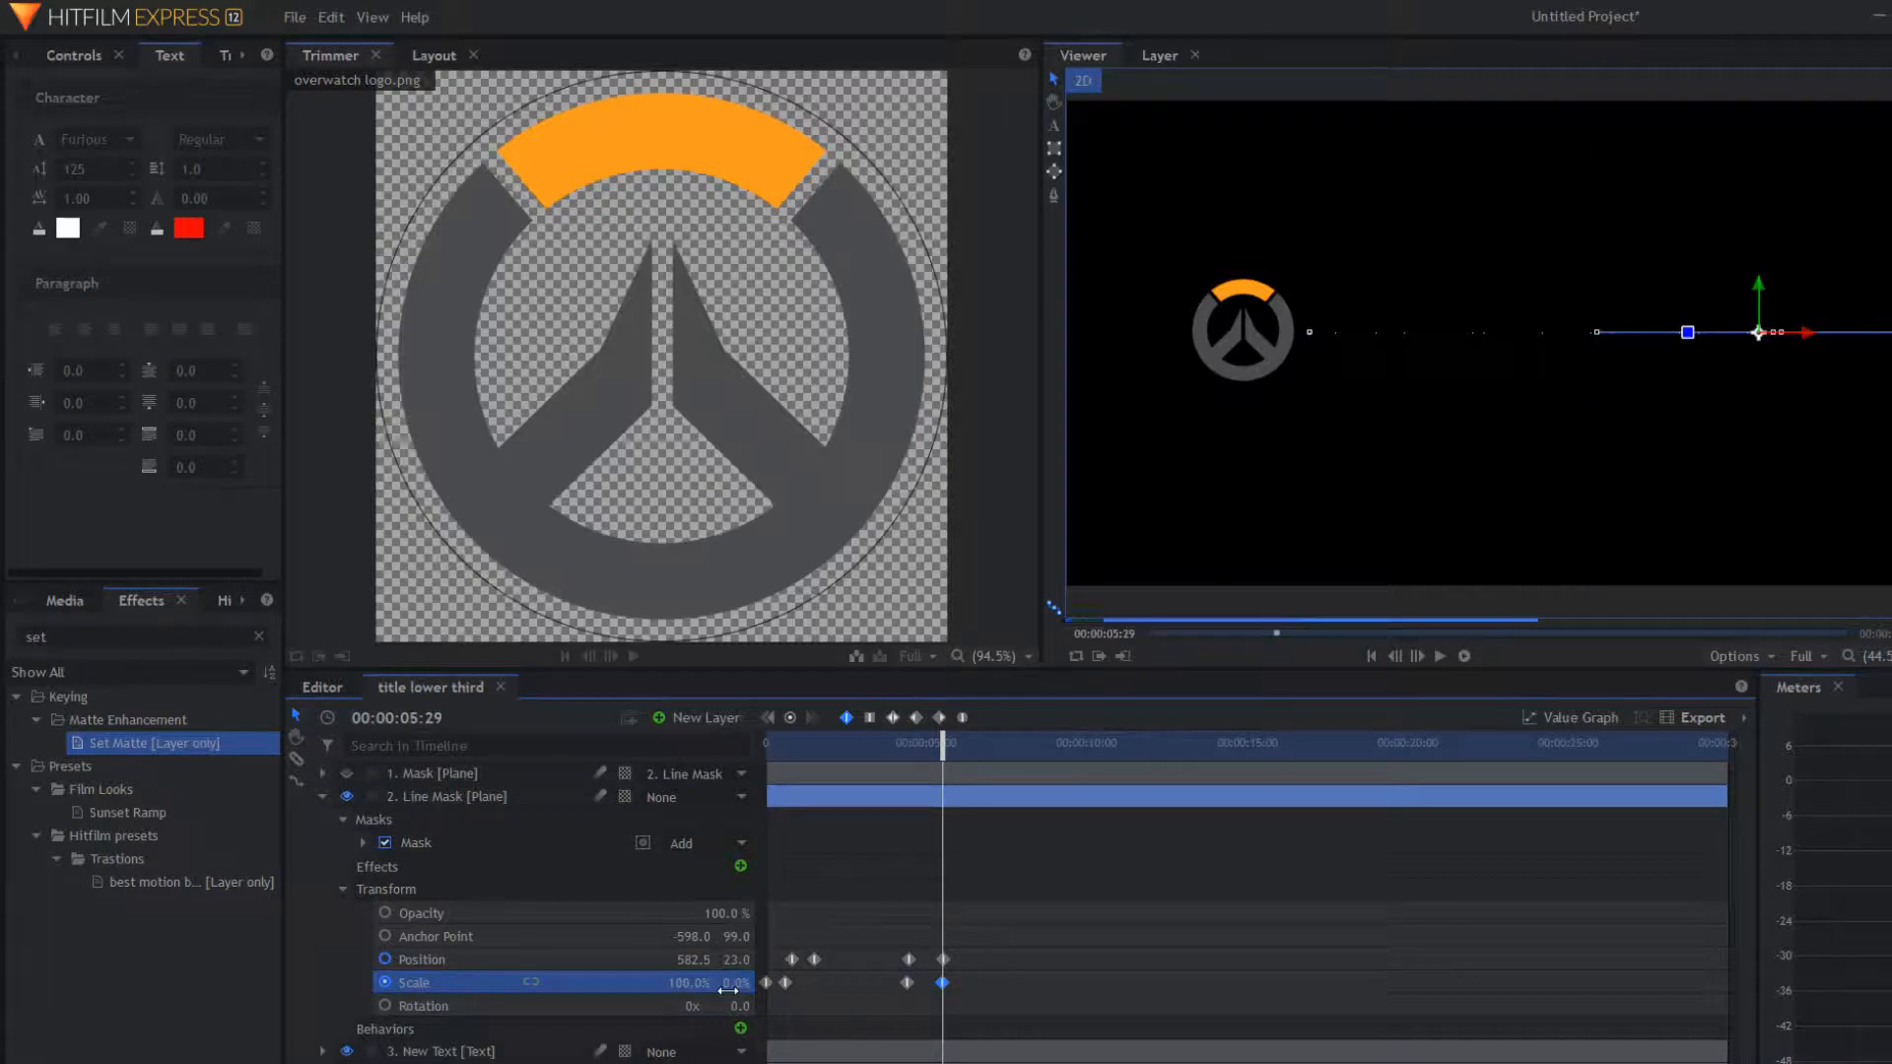
{"action": "left_click_drag", "start_coordinate": [940, 751], "coordinate": [552, 795]}
{"action": "key", "text": "space"}
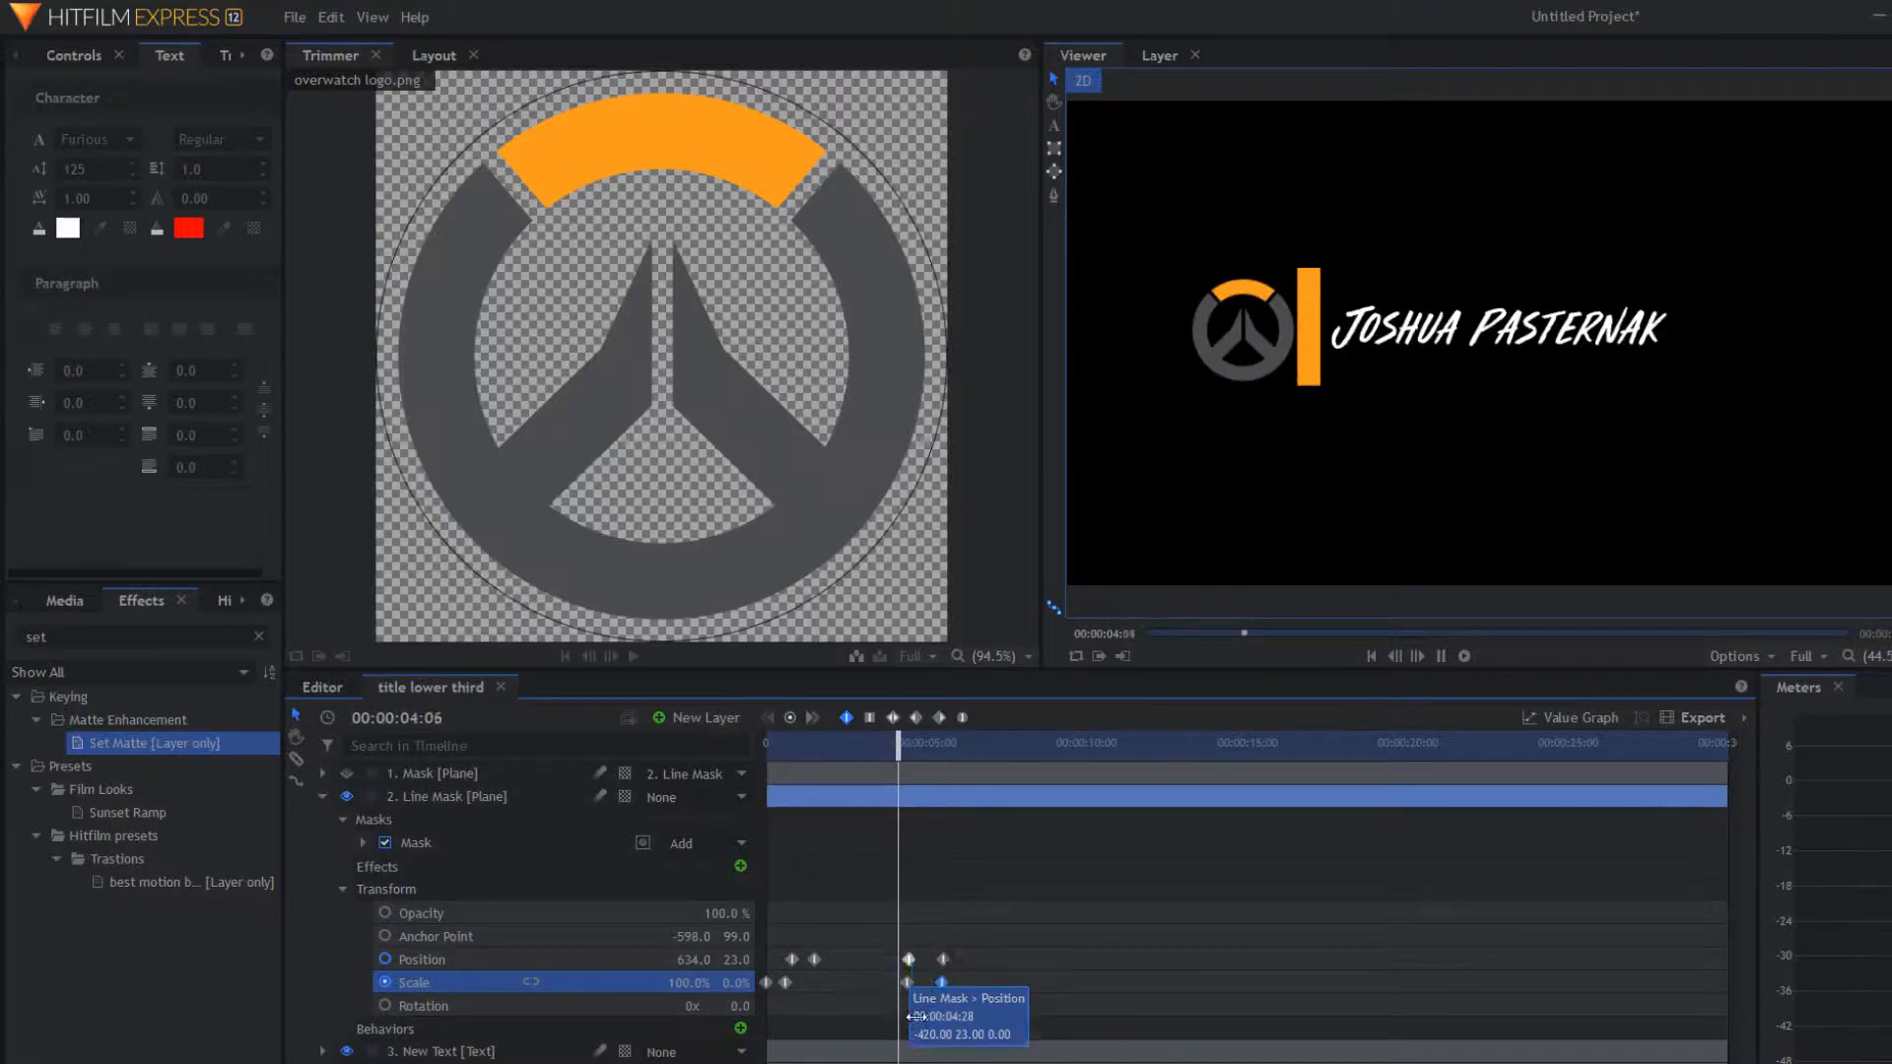
{"action": "key", "text": "space"}
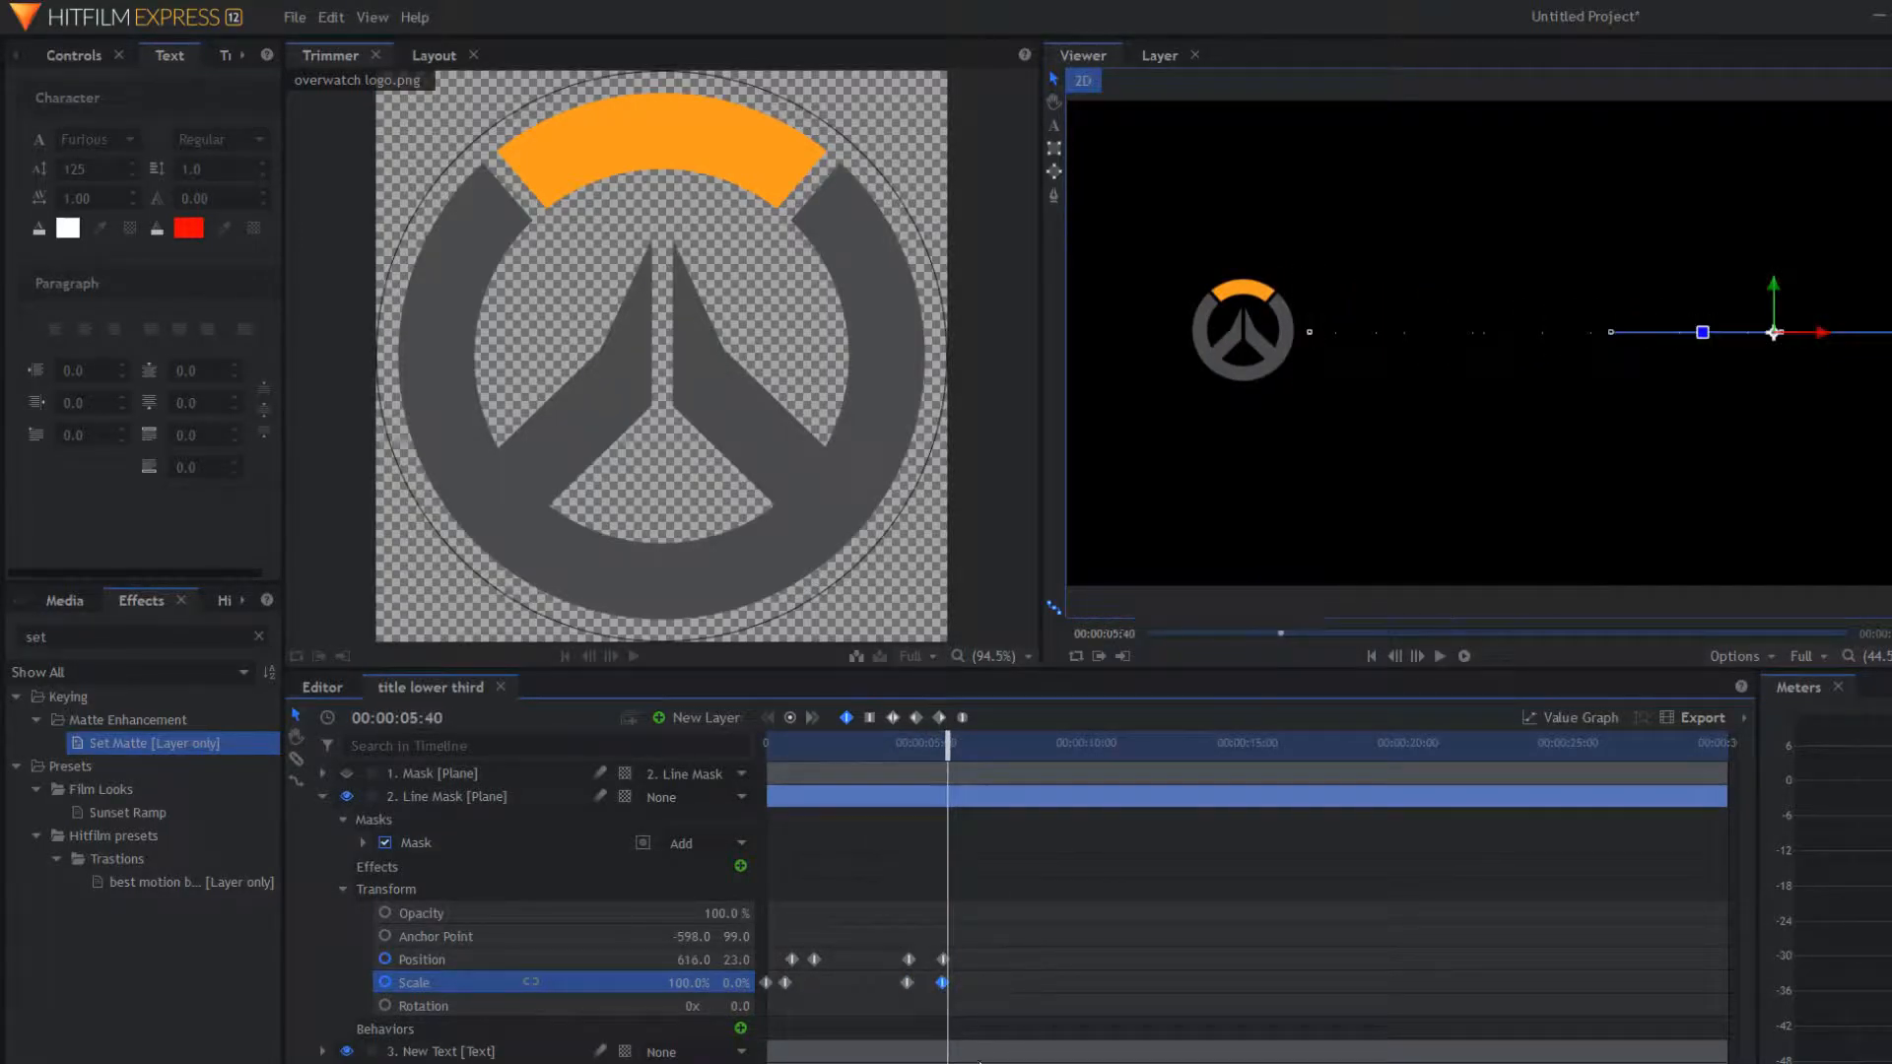
Step: Nudge the earlier Scale keyframe's timing and replay the outro from the start
{"action": "left_click", "coordinate": [907, 983]}
{"action": "left_click_drag", "start_coordinate": [907, 982], "coordinate": [906, 978]}
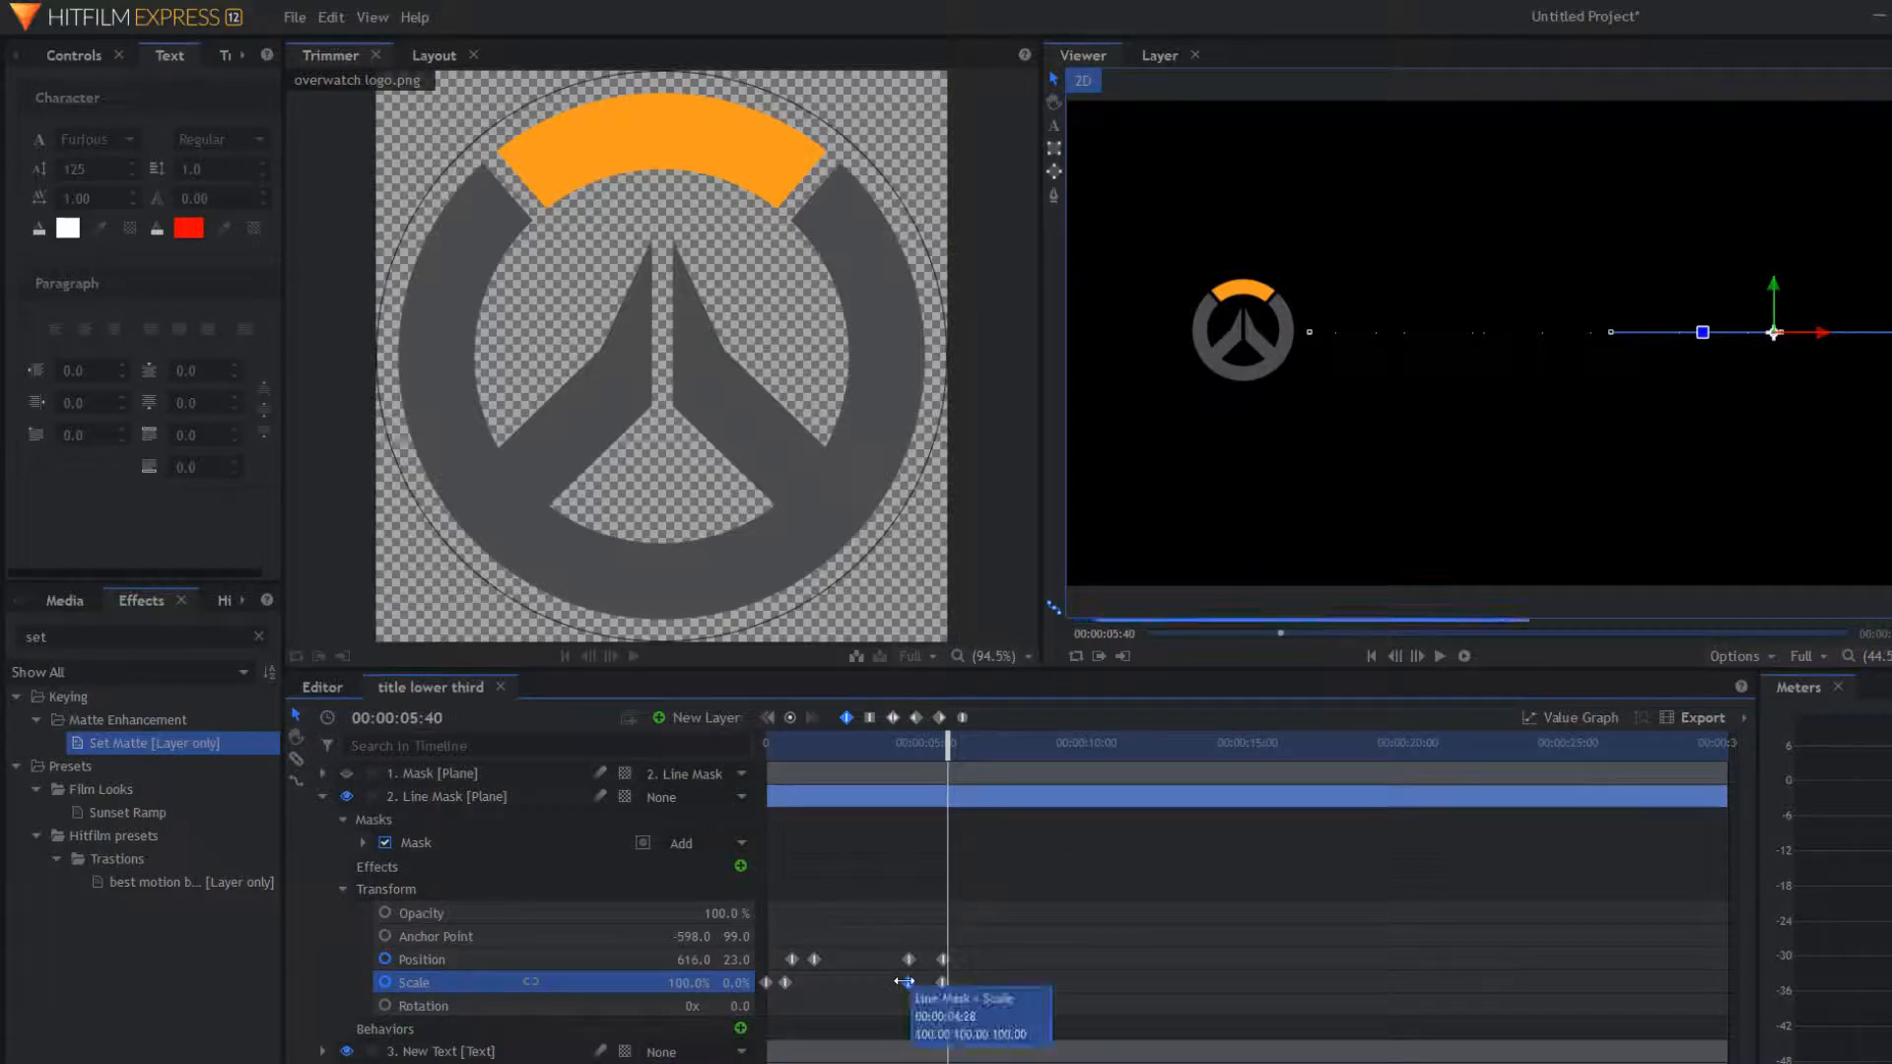
{"action": "key", "text": "Home"}
{"action": "key", "text": "space"}
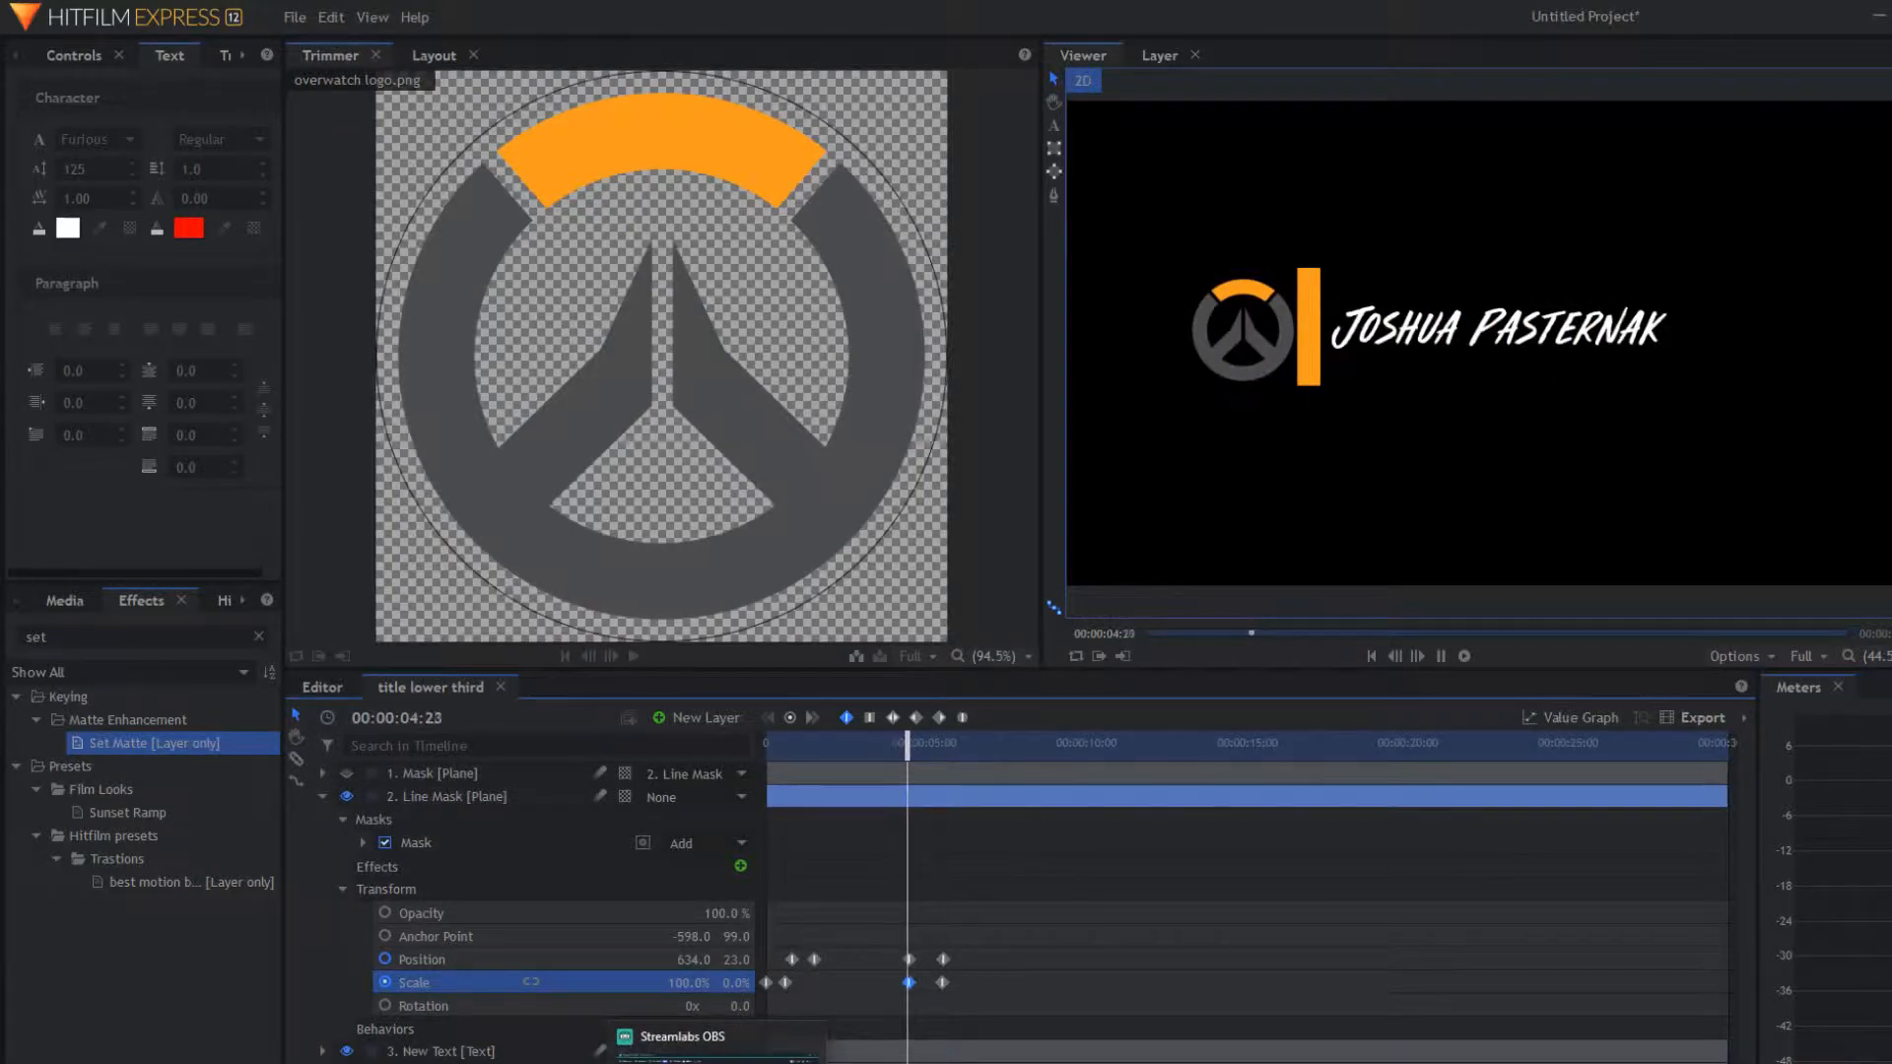
{"action": "key", "text": "space"}
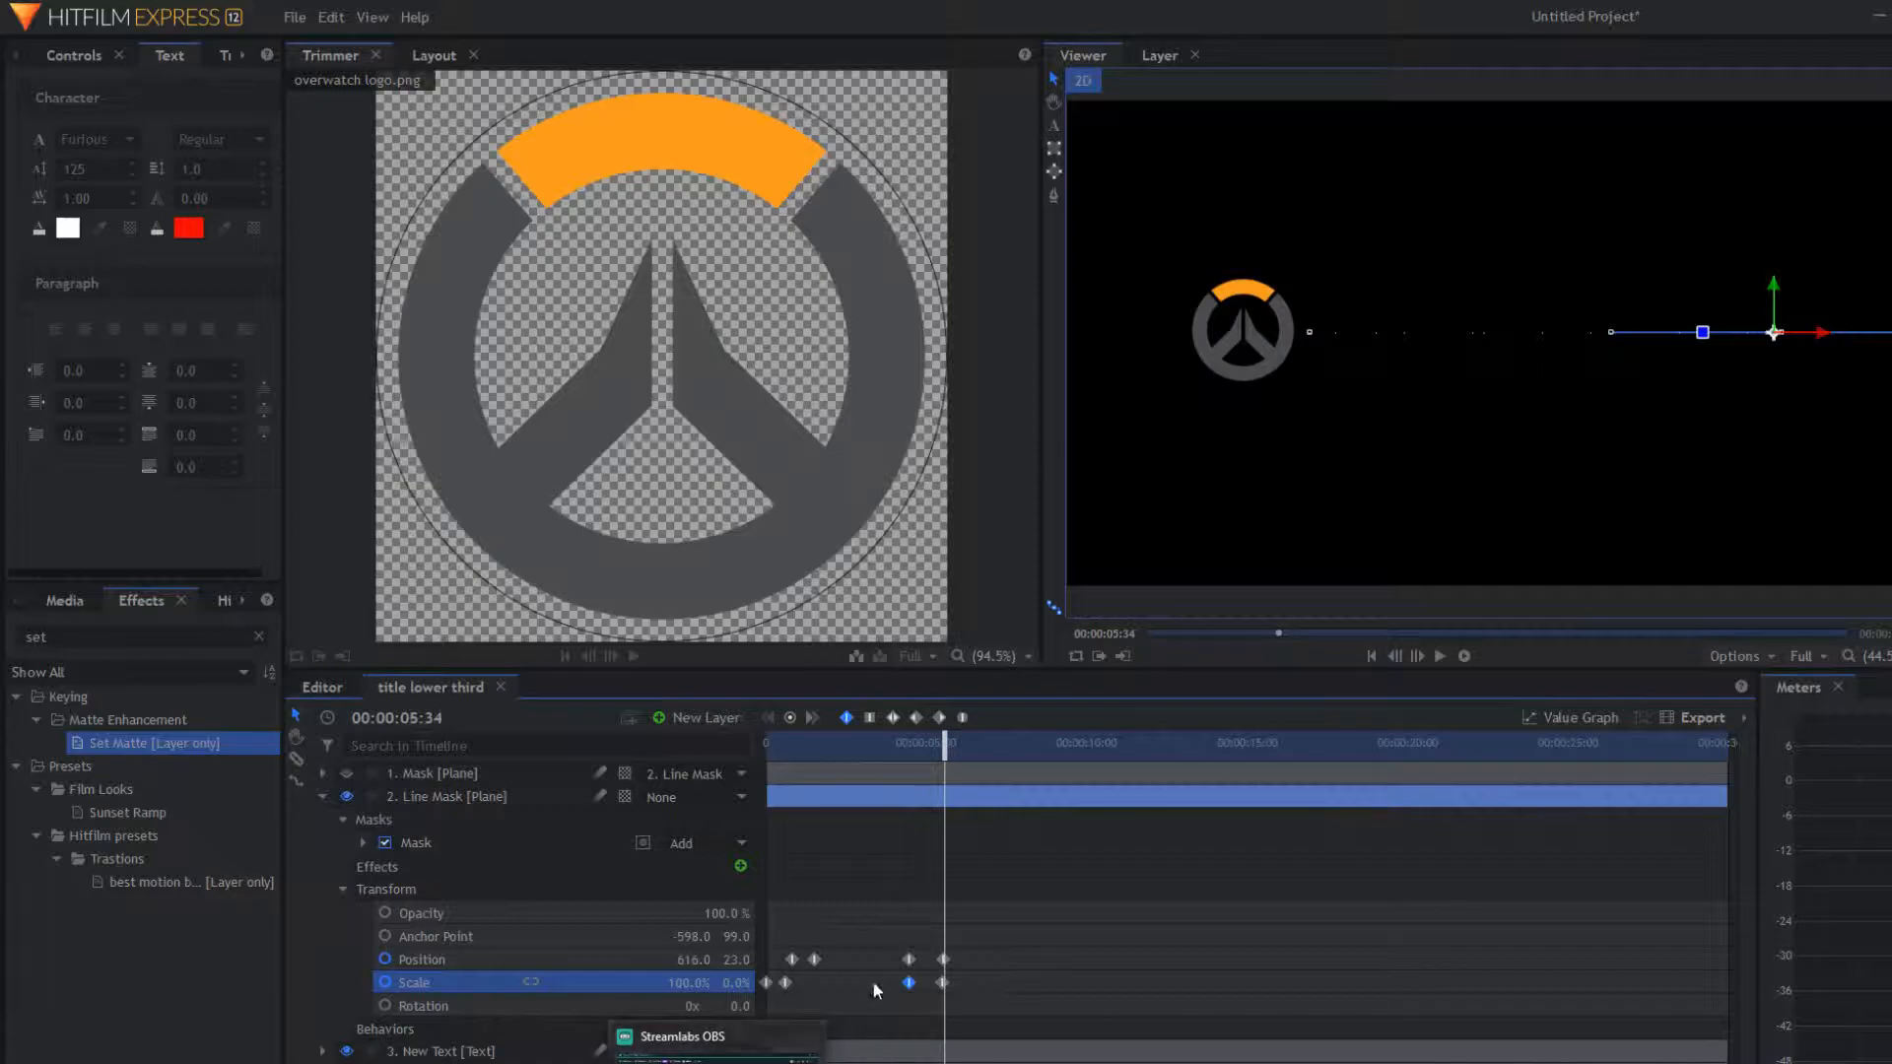
Step: Swap the Line Mask's properties for the overwatch logo's Transform and scrub through the animation
{"action": "left_click", "coordinate": [323, 797]}
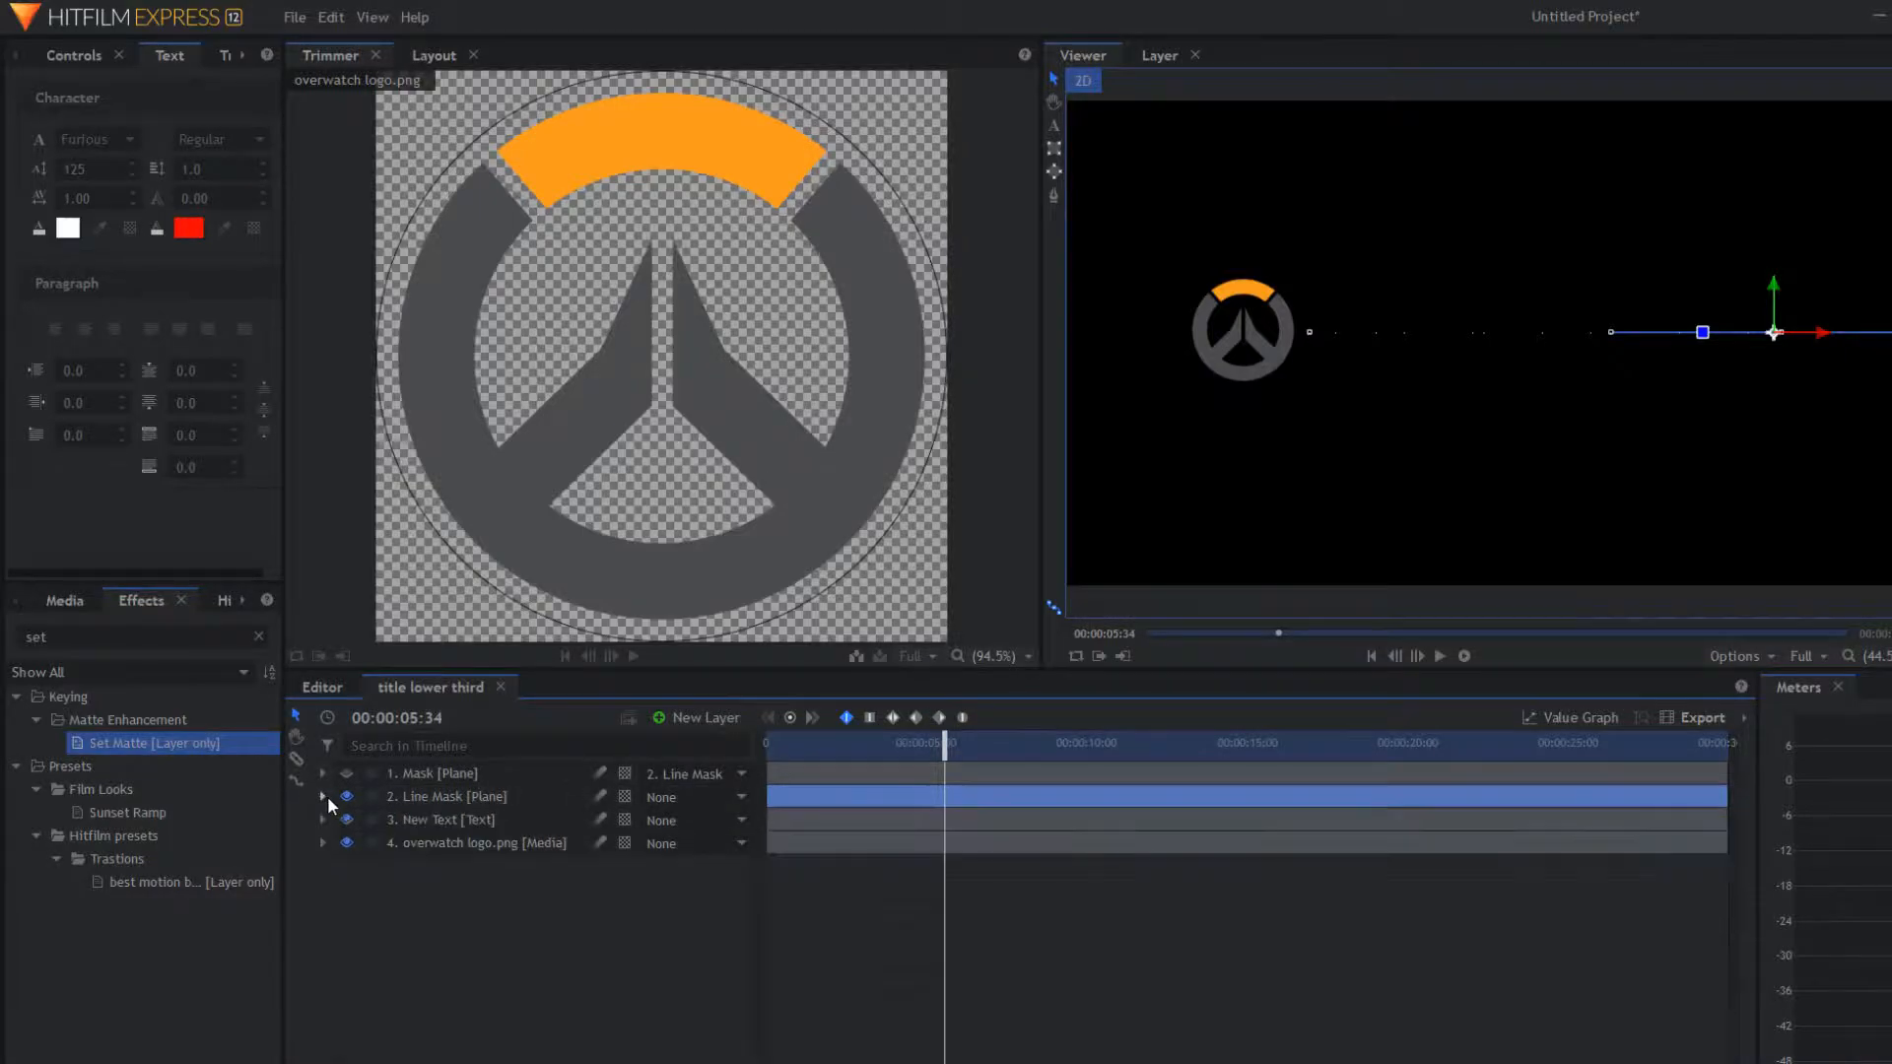
{"action": "left_click", "coordinate": [322, 844]}
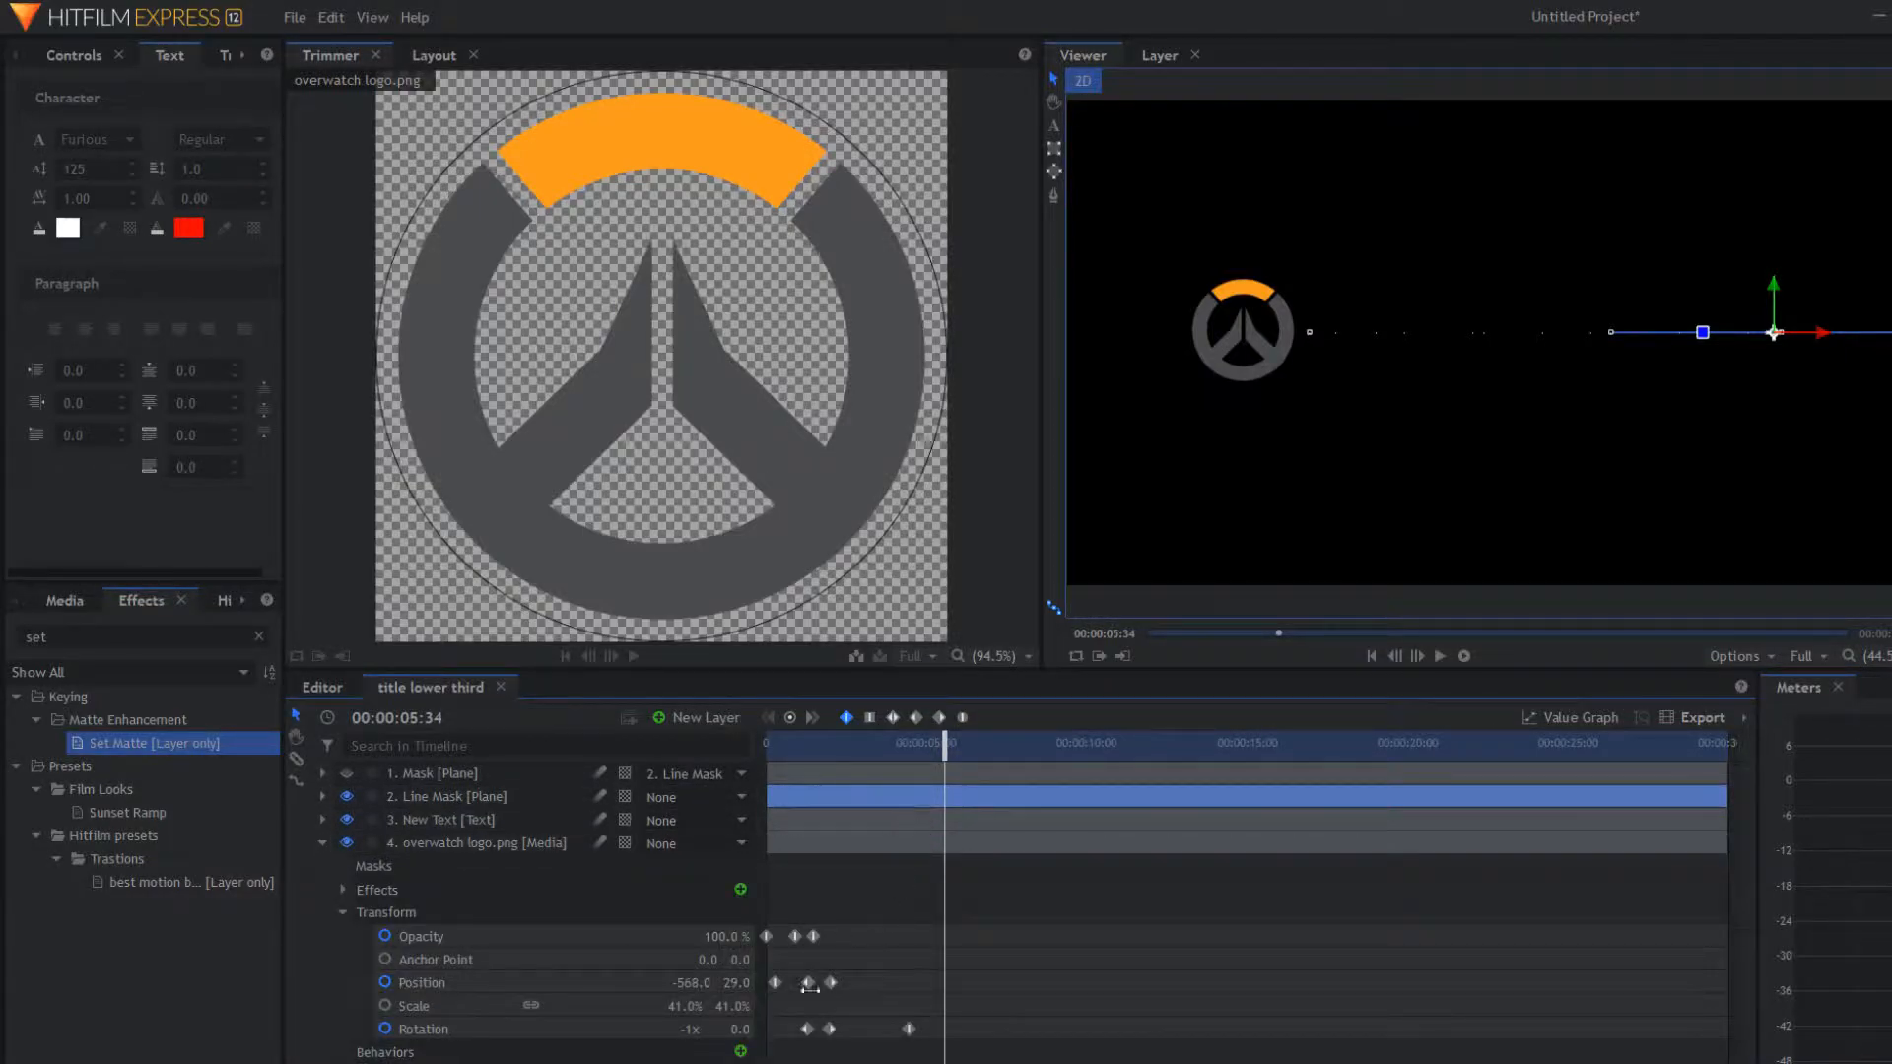
{"action": "mouse_move", "coordinate": [948, 738]}
{"action": "left_mouse_down"}
{"action": "mouse_move", "coordinate": [902, 734]}
{"action": "mouse_move", "coordinate": [919, 730]}
{"action": "left_mouse_up"}
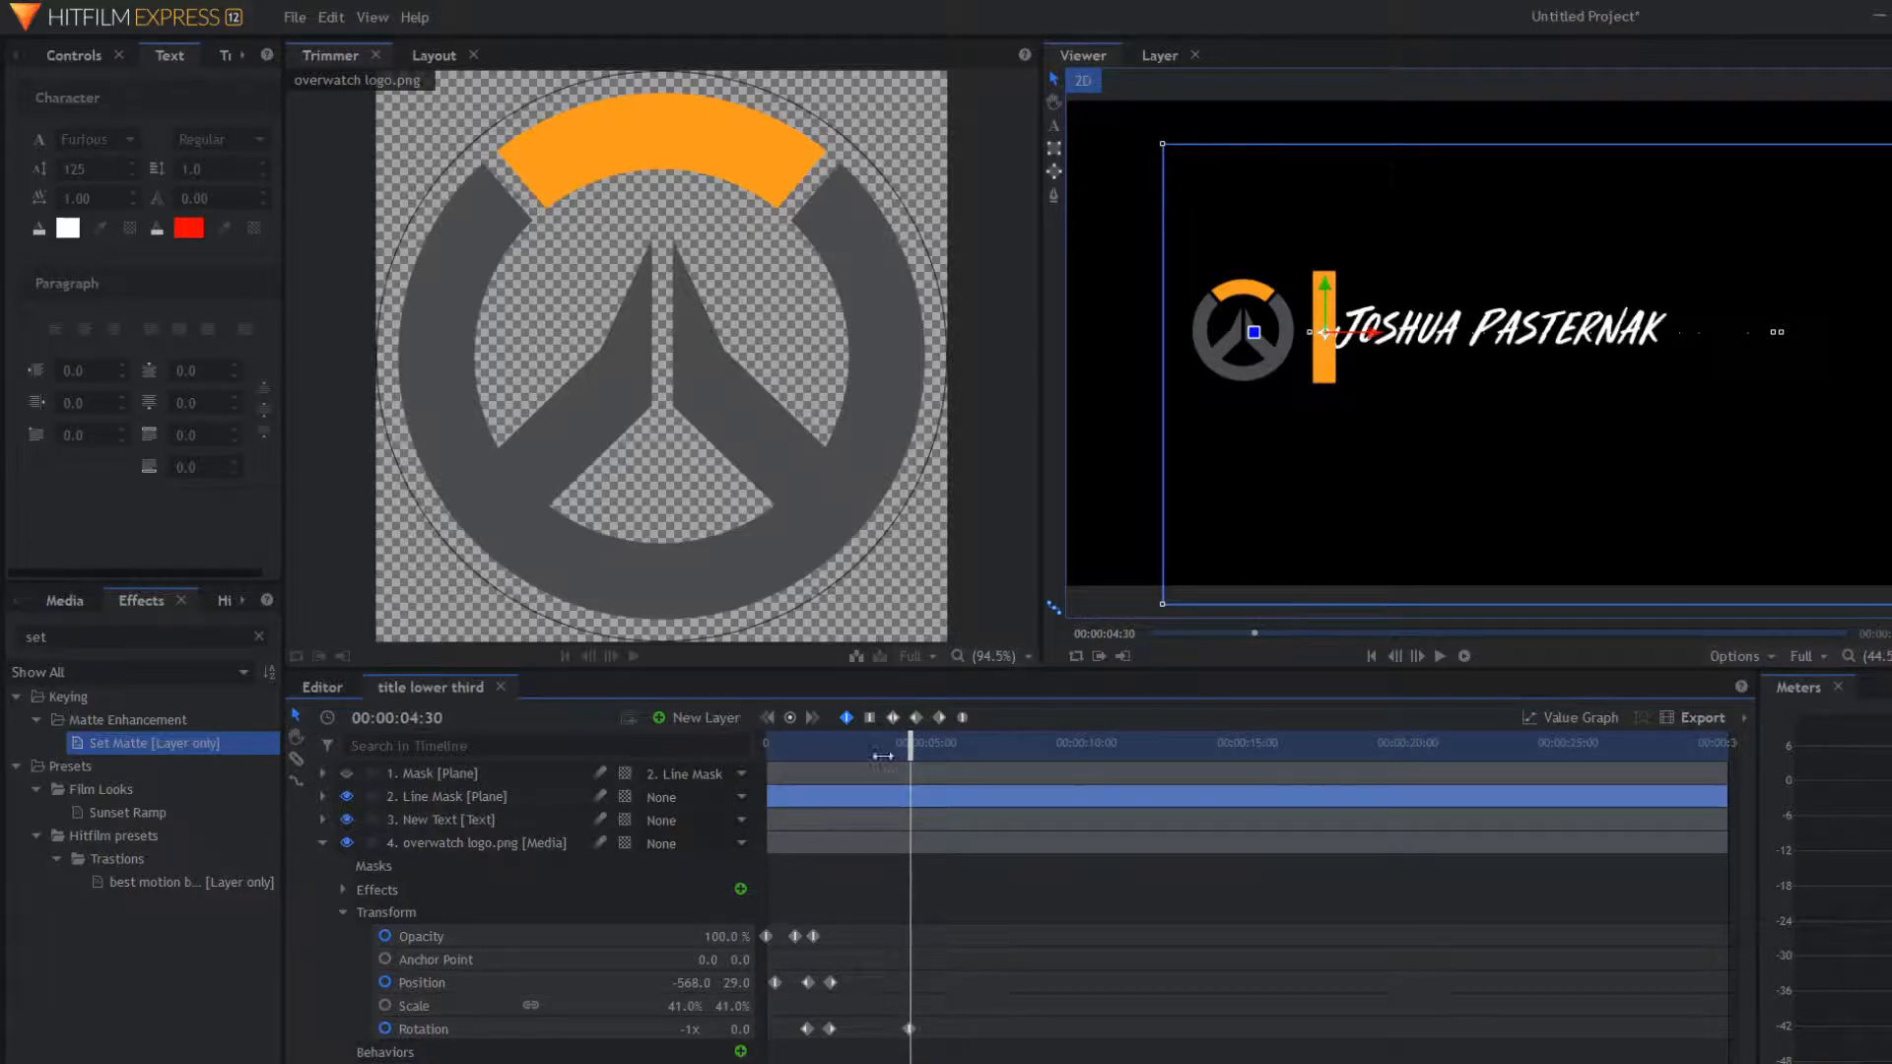
{"action": "left_click_drag", "start_coordinate": [897, 752], "coordinate": [764, 752]}
{"action": "key", "text": "space"}
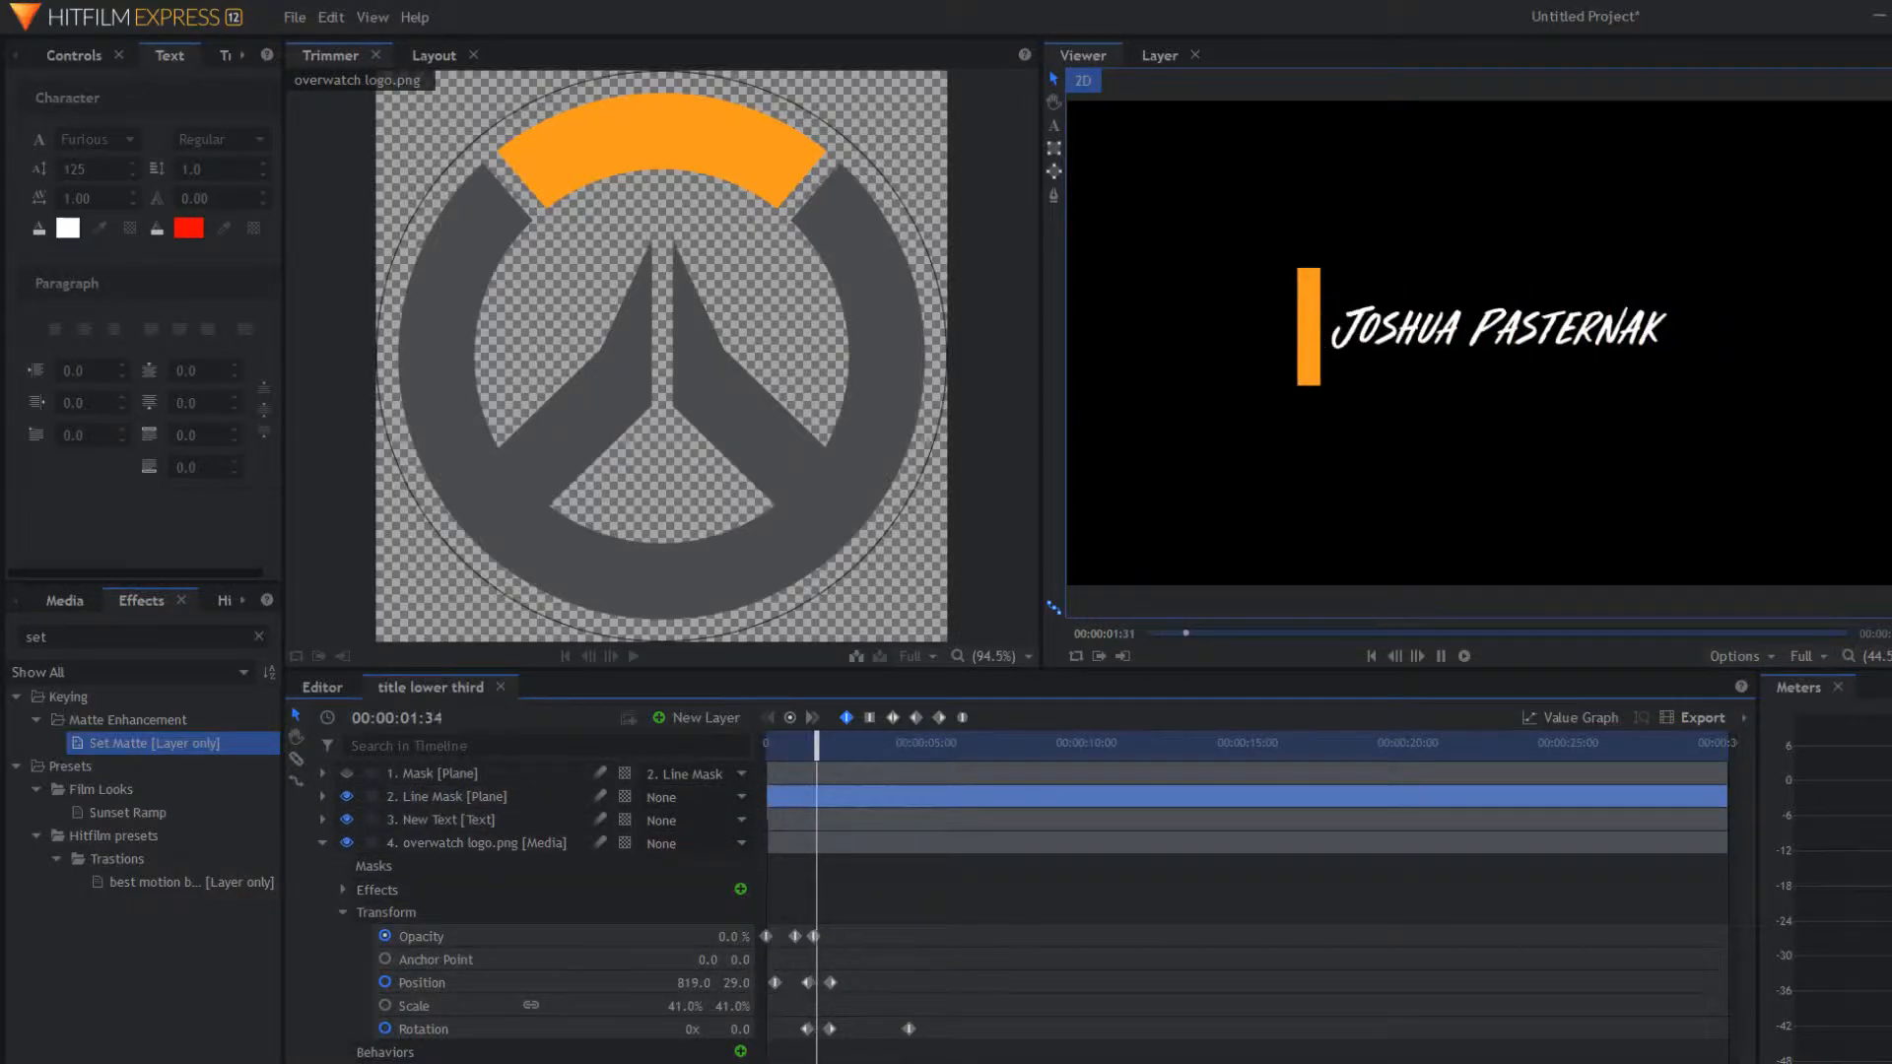
{"action": "left_click", "coordinate": [910, 1028]}
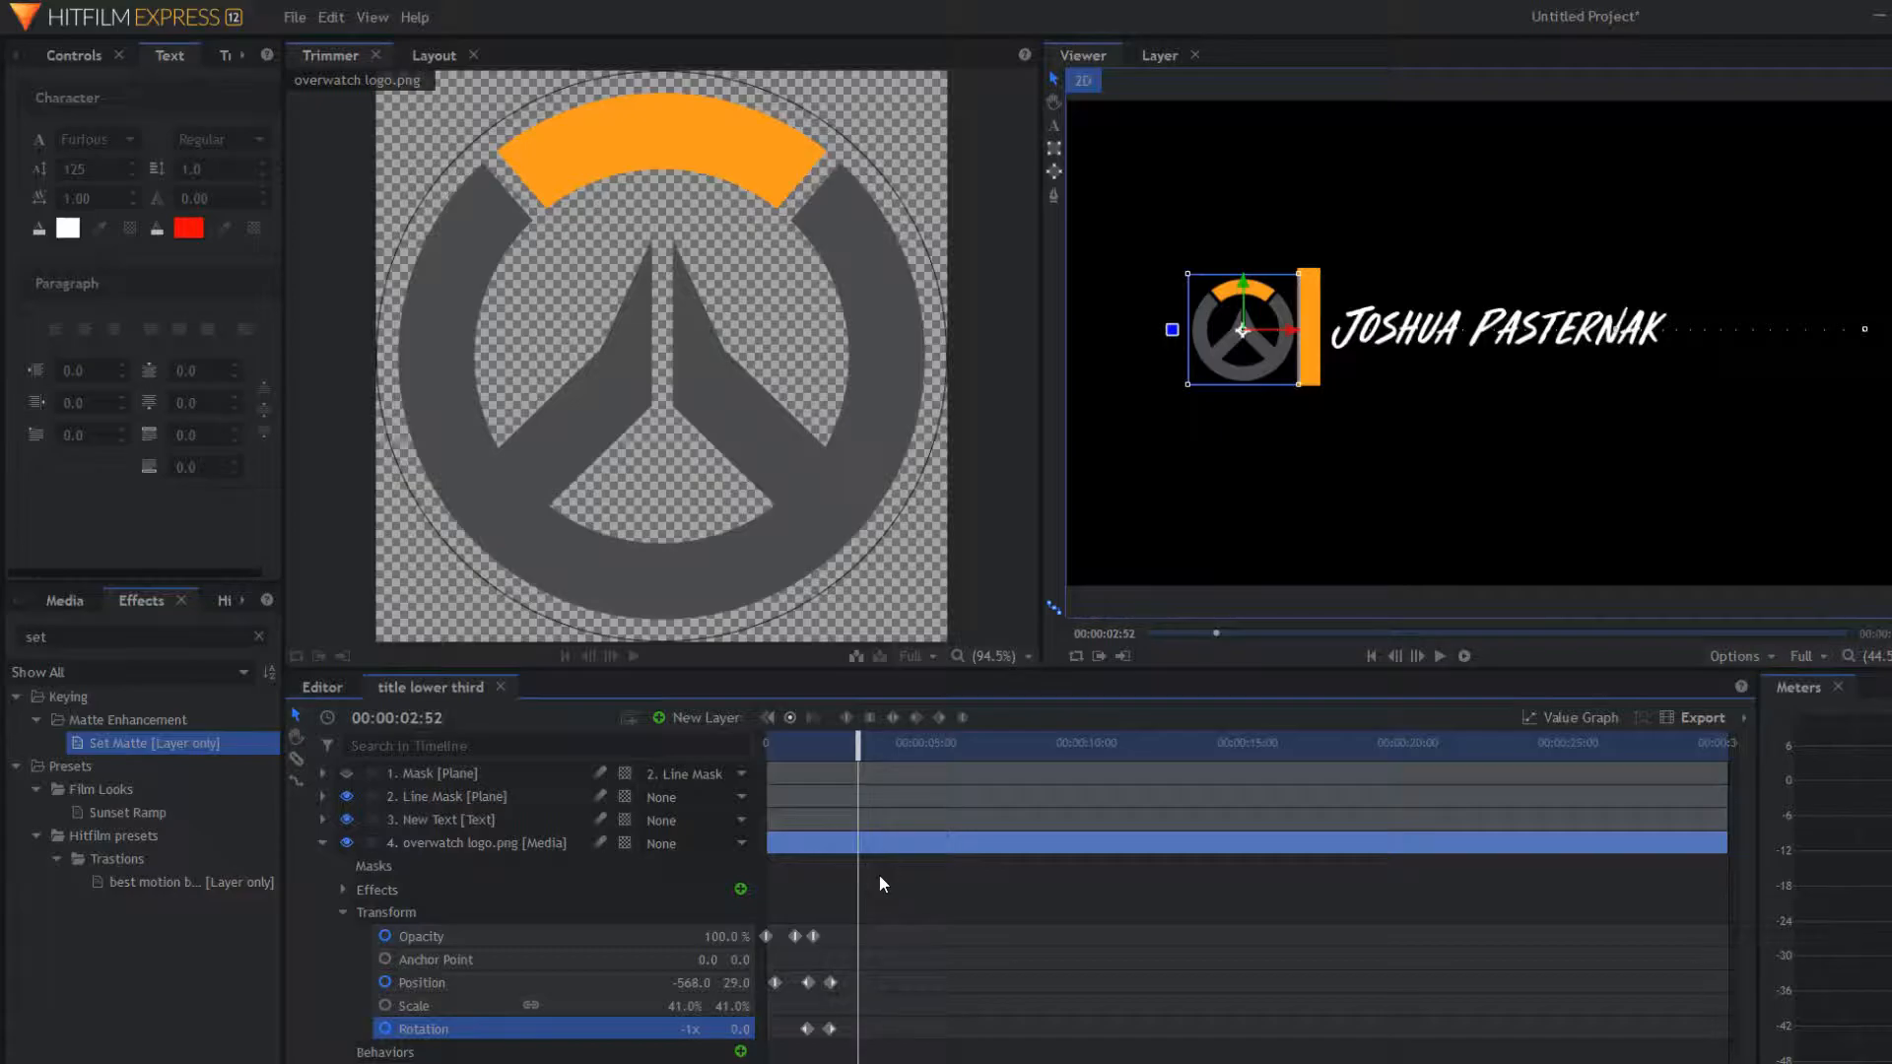
{"action": "left_click_drag", "start_coordinate": [858, 751], "coordinate": [702, 775]}
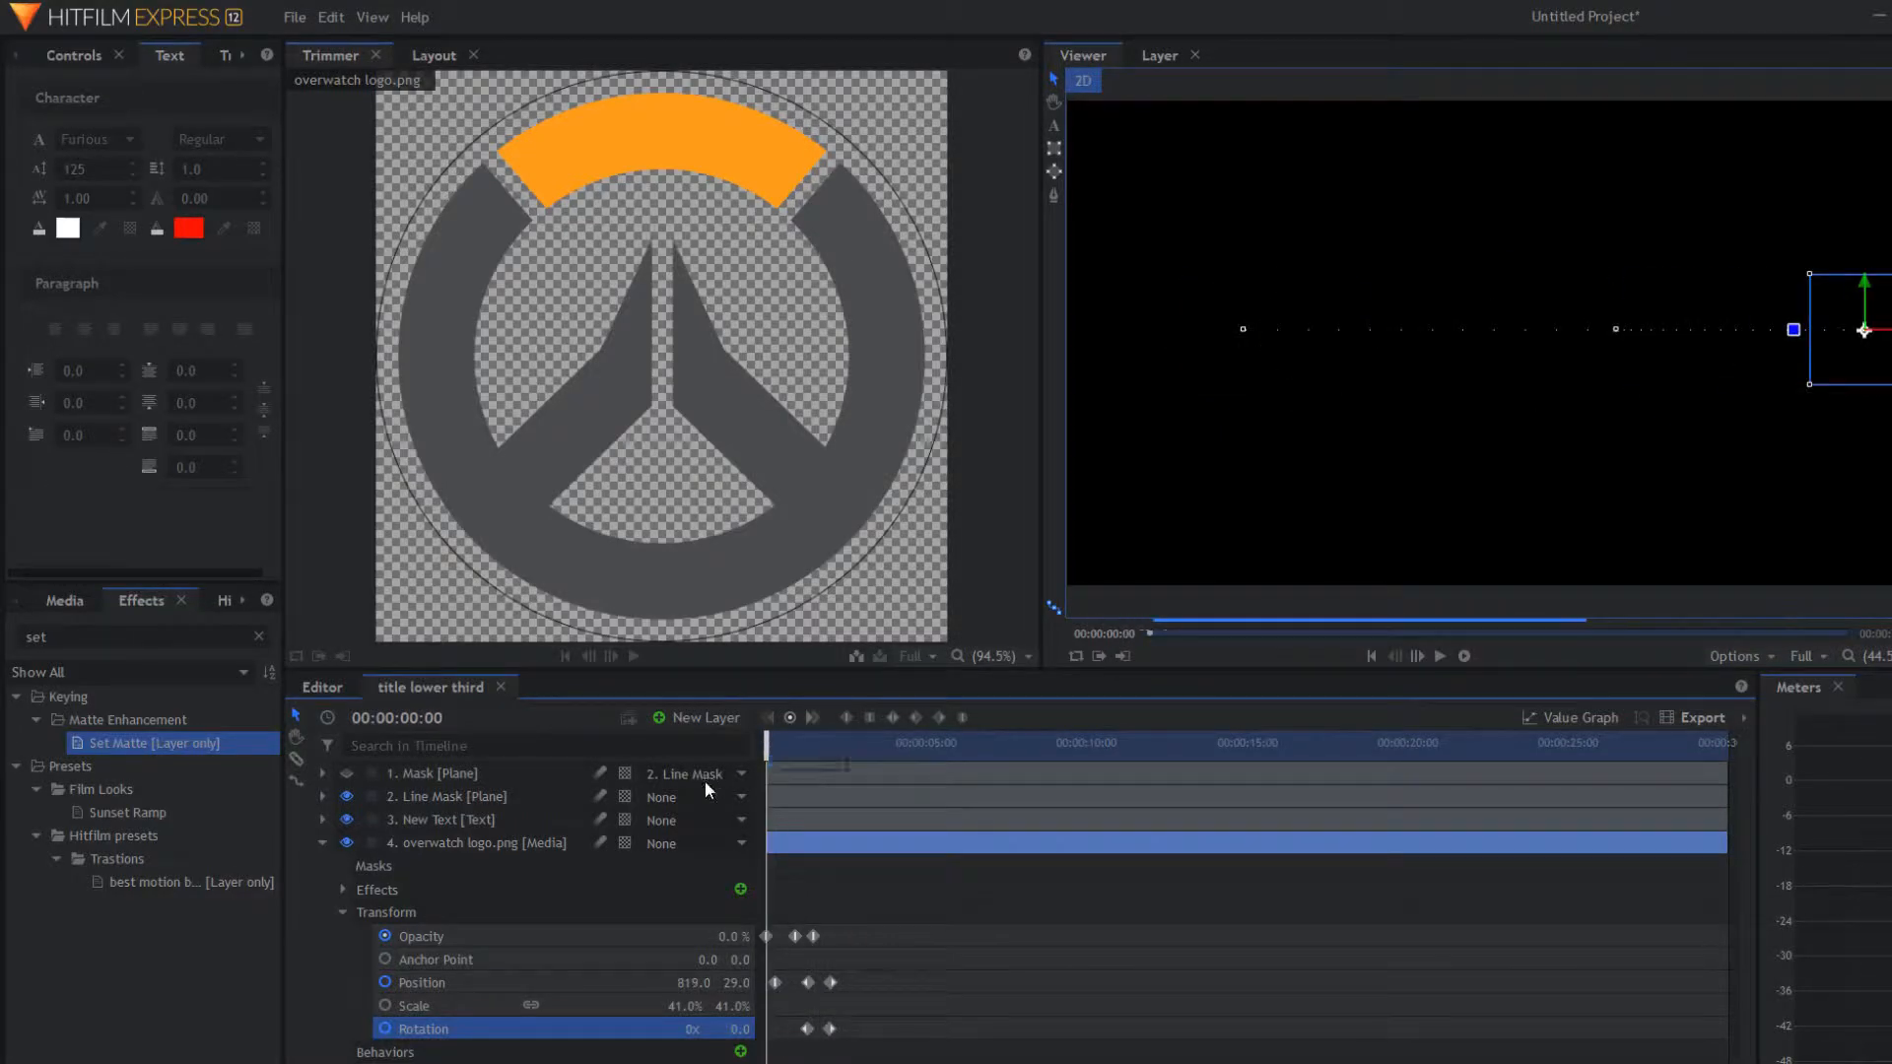
{"action": "key", "text": "space"}
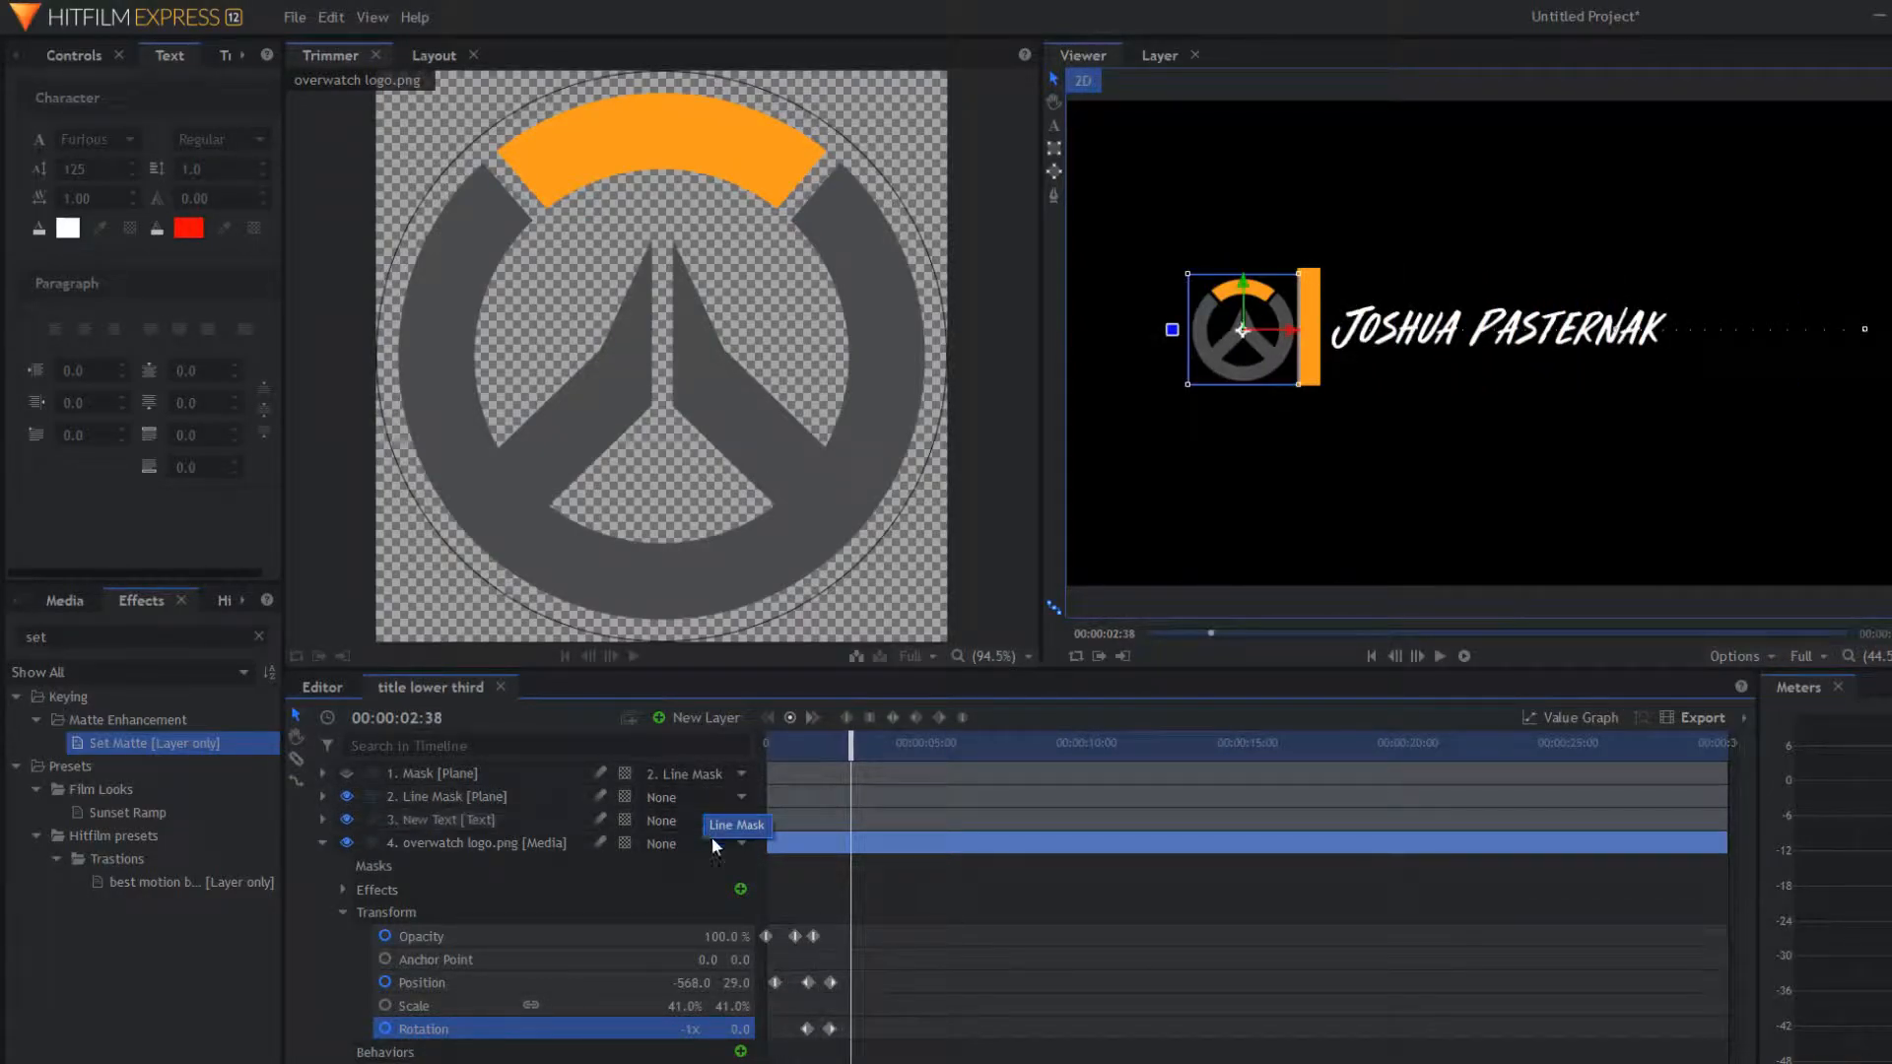
{"action": "left_click_drag", "start_coordinate": [844, 749], "coordinate": [917, 774]}
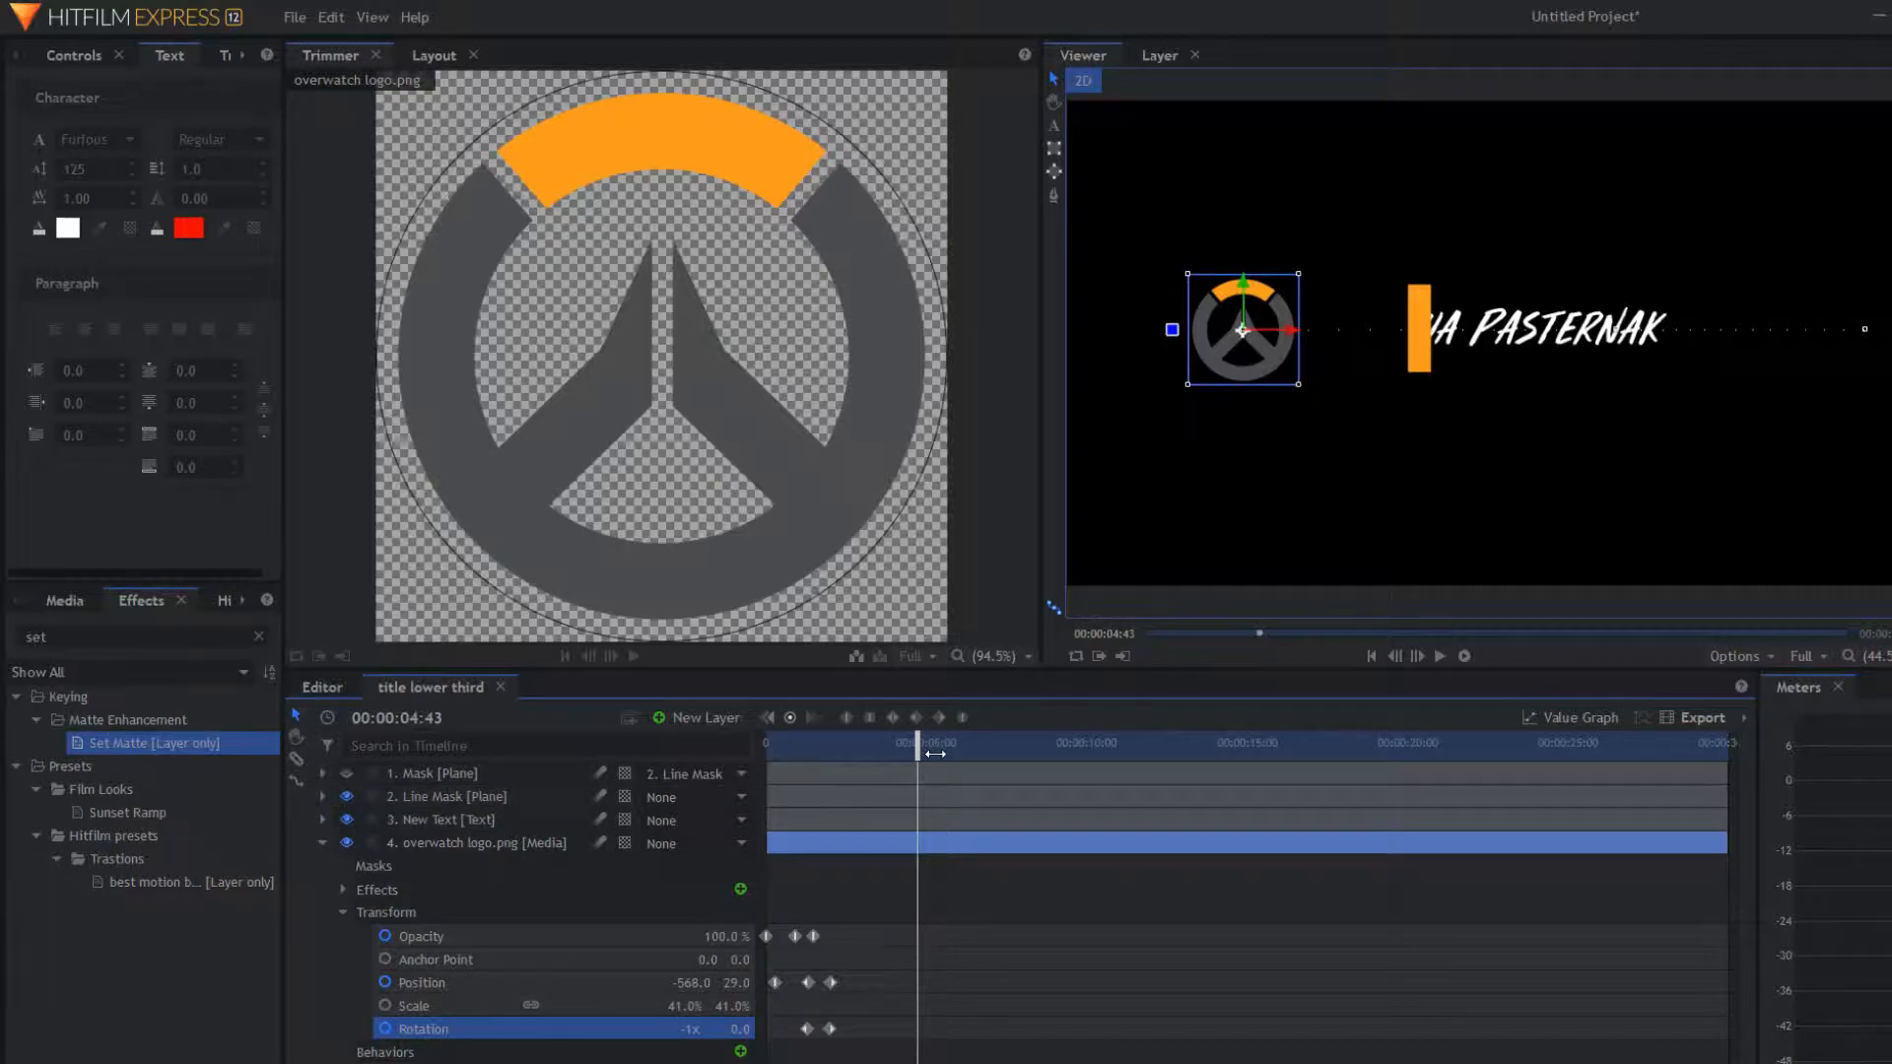
{"action": "left_click_drag", "start_coordinate": [920, 752], "coordinate": [912, 755]}
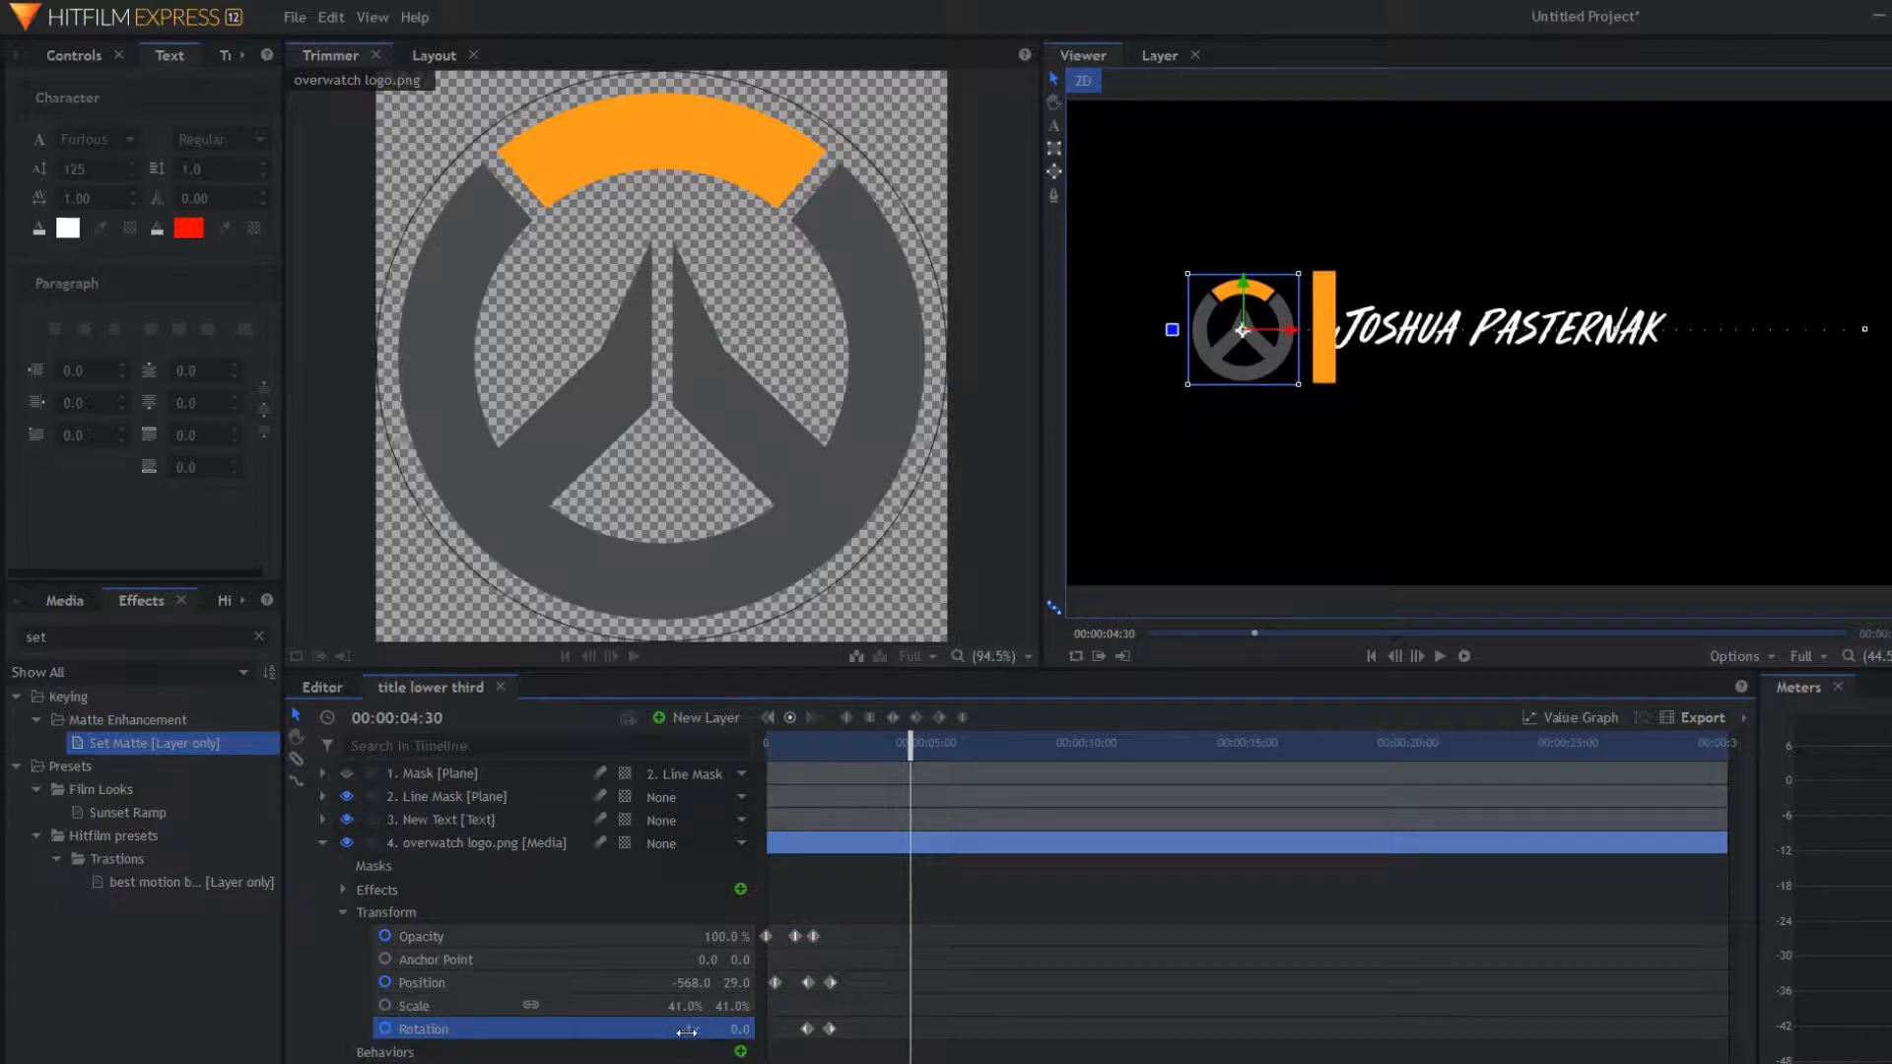
Step: Keyframe the logo's Position and slide it right to X 721 by 00:00:04:30
{"action": "left_click", "coordinate": [534, 983]}
{"action": "left_click", "coordinate": [789, 717]}
{"action": "left_click_drag", "start_coordinate": [908, 982], "coordinate": [897, 982]}
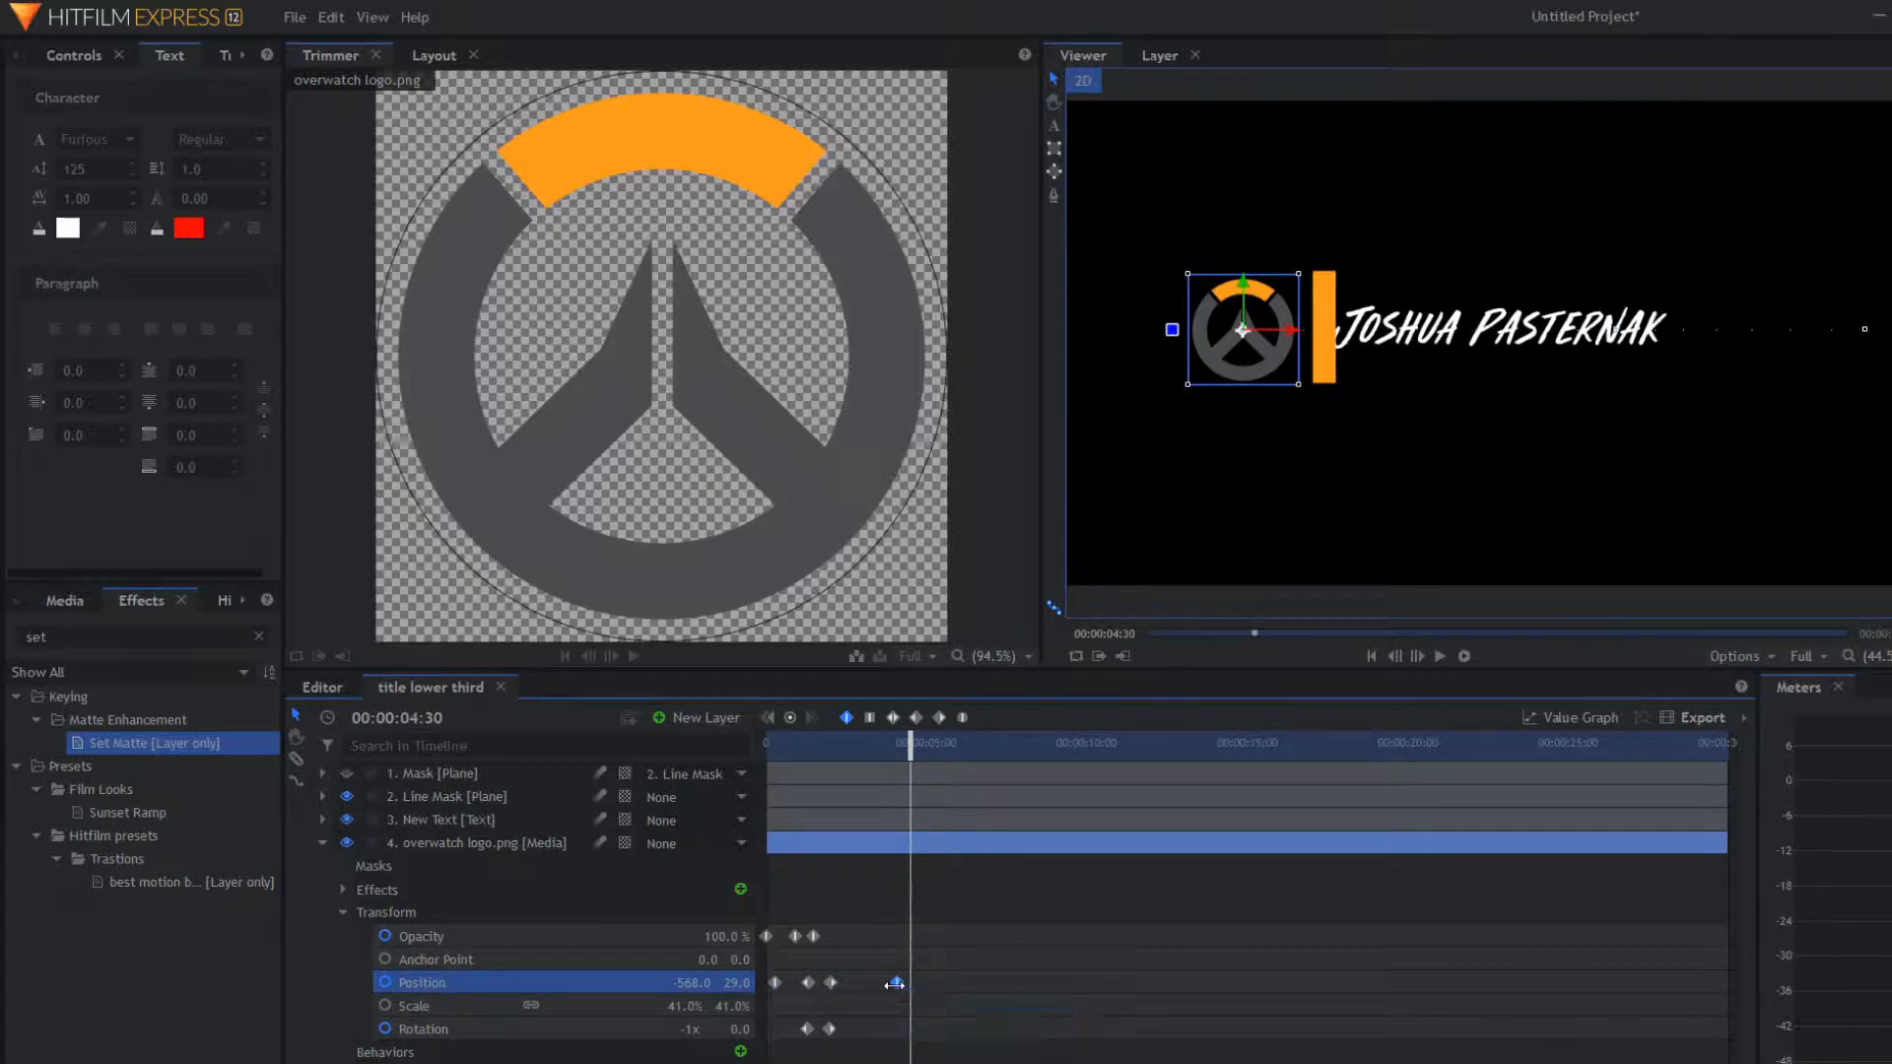
{"action": "left_click_drag", "start_coordinate": [693, 984], "coordinate": [1490, 984]}
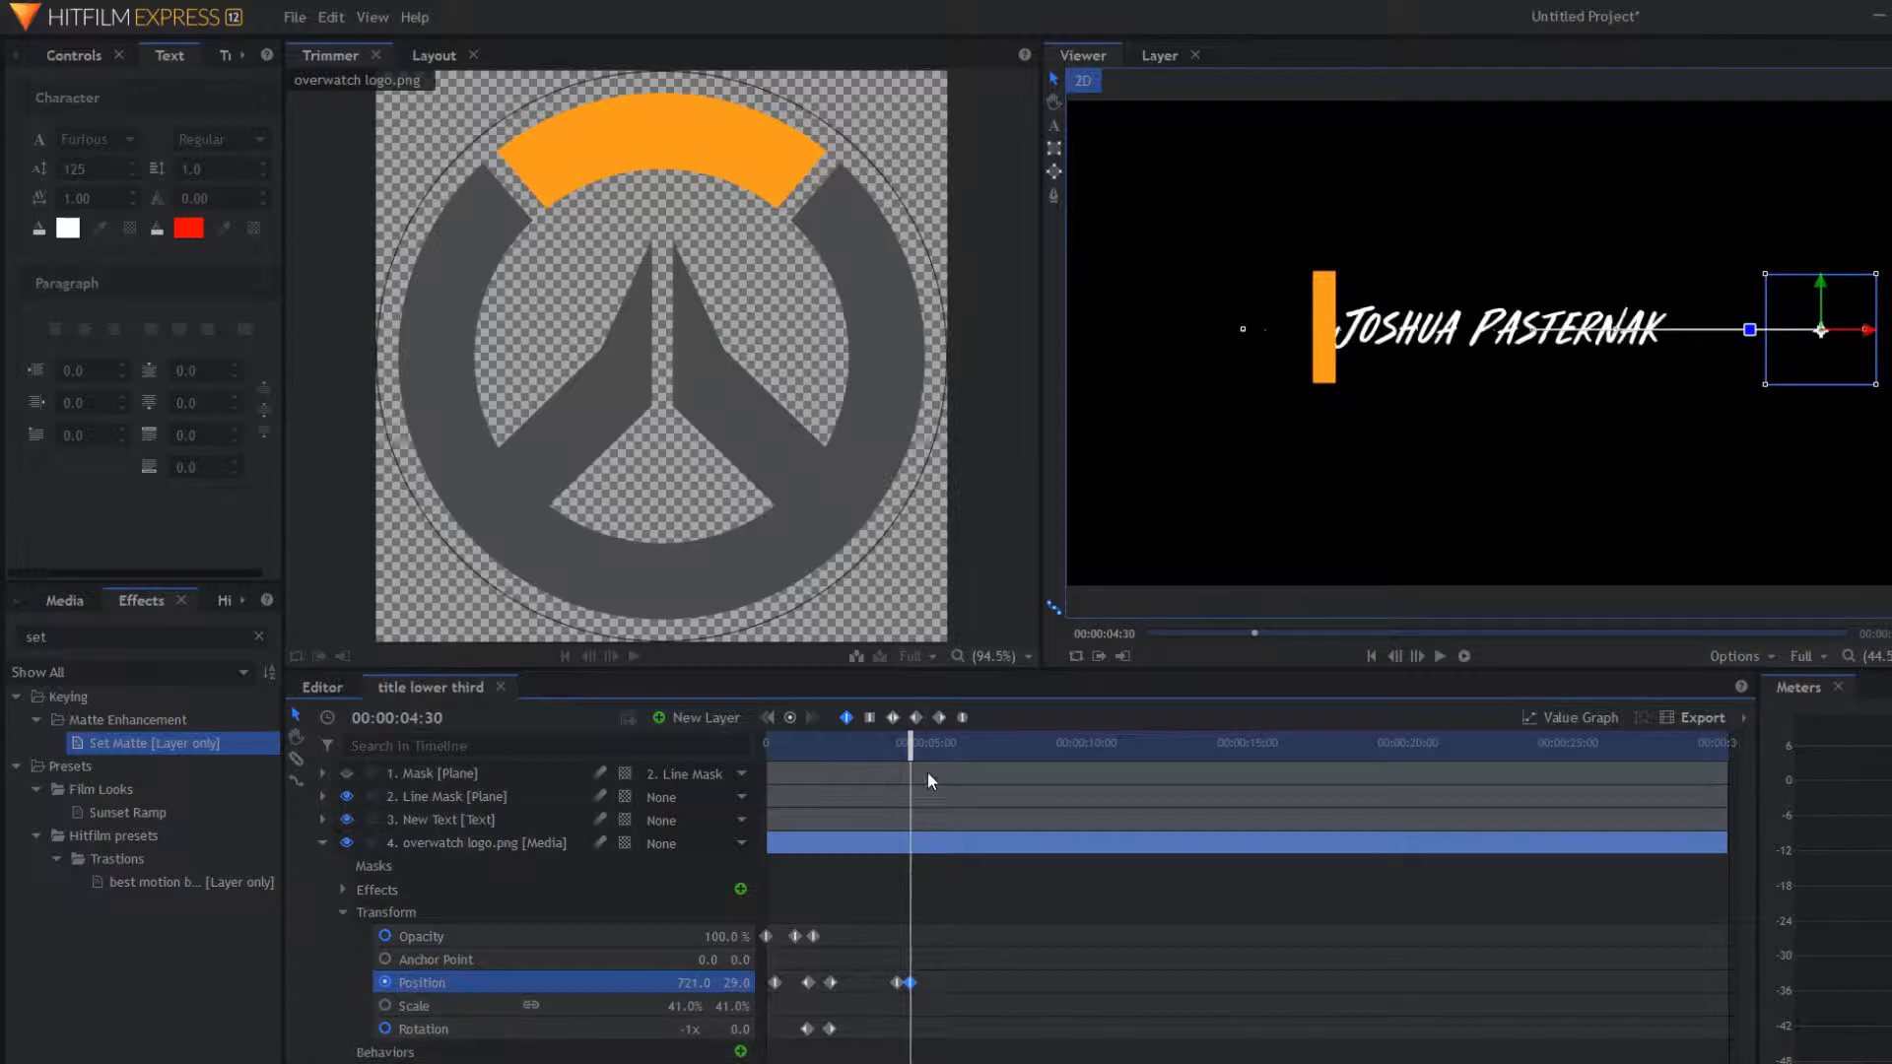
Step: Add a Rotation keyframe on the logo at 00:00:04:05
{"action": "left_click_drag", "start_coordinate": [910, 746], "coordinate": [897, 752]}
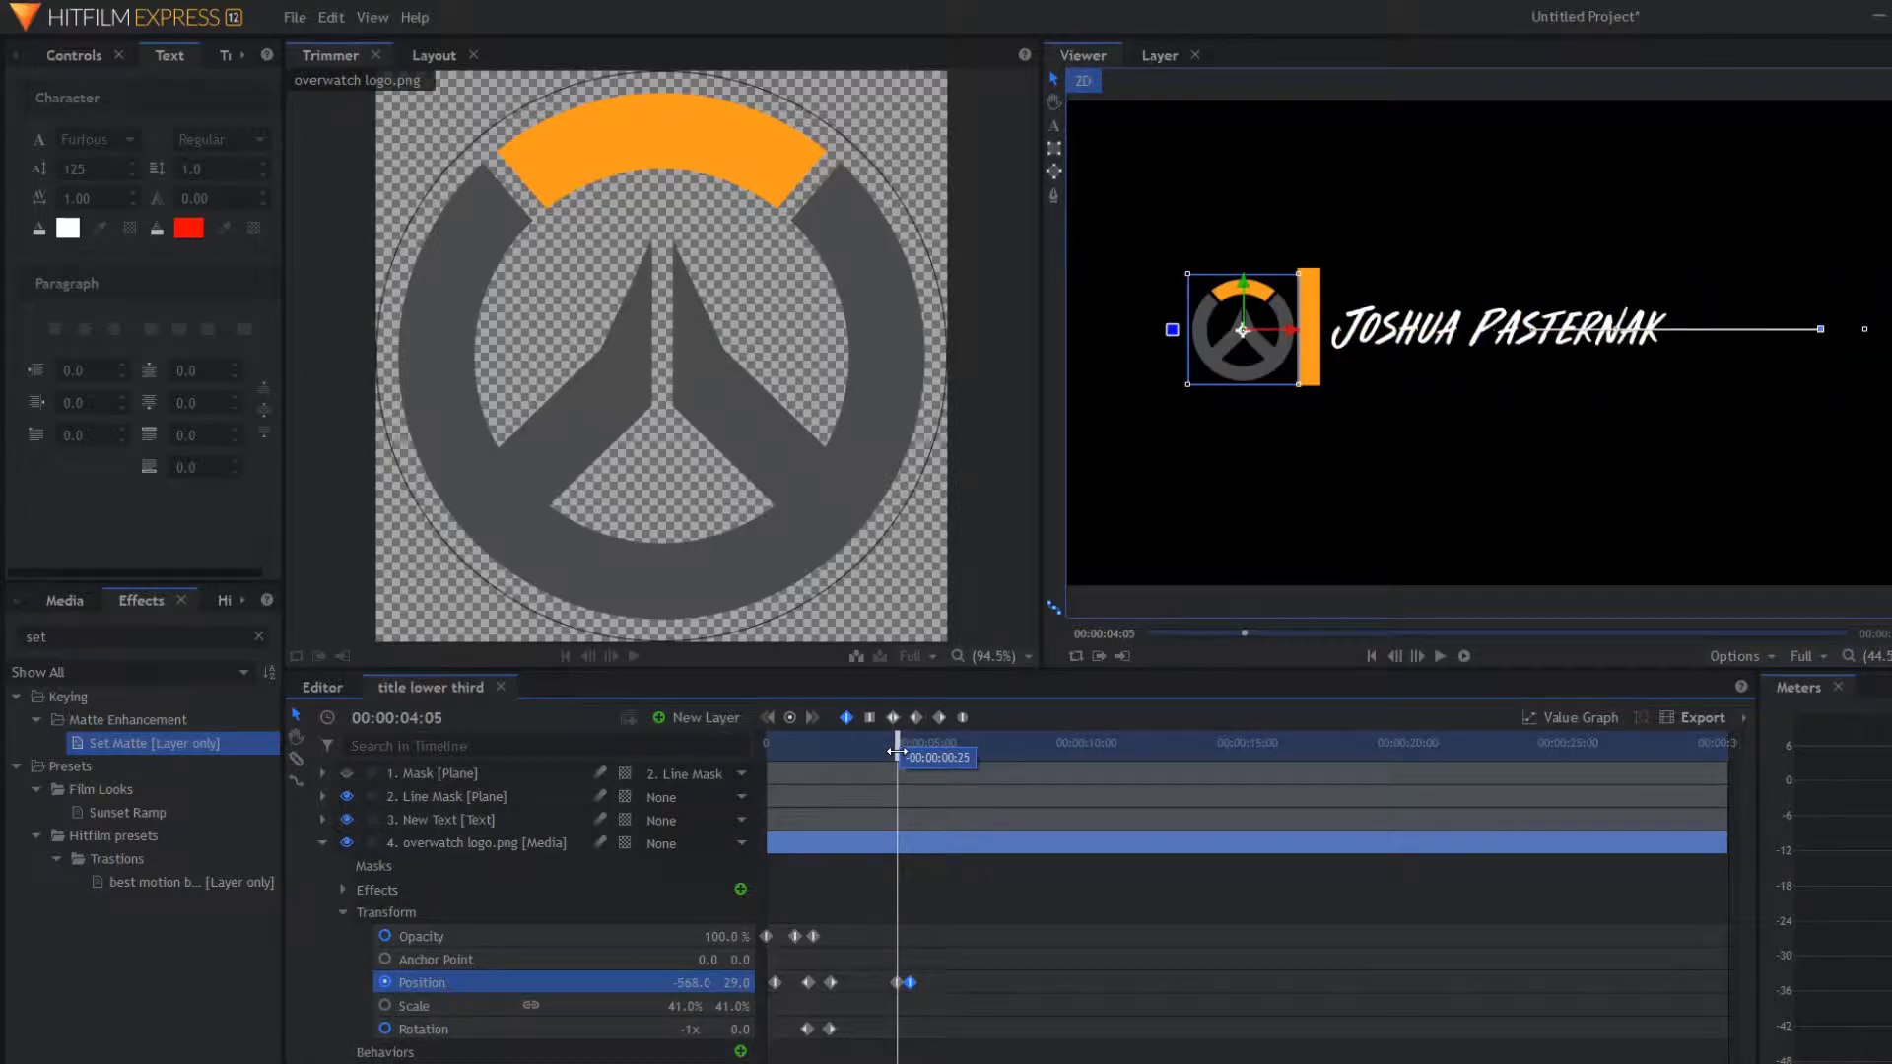
{"action": "left_click", "coordinate": [406, 1030]}
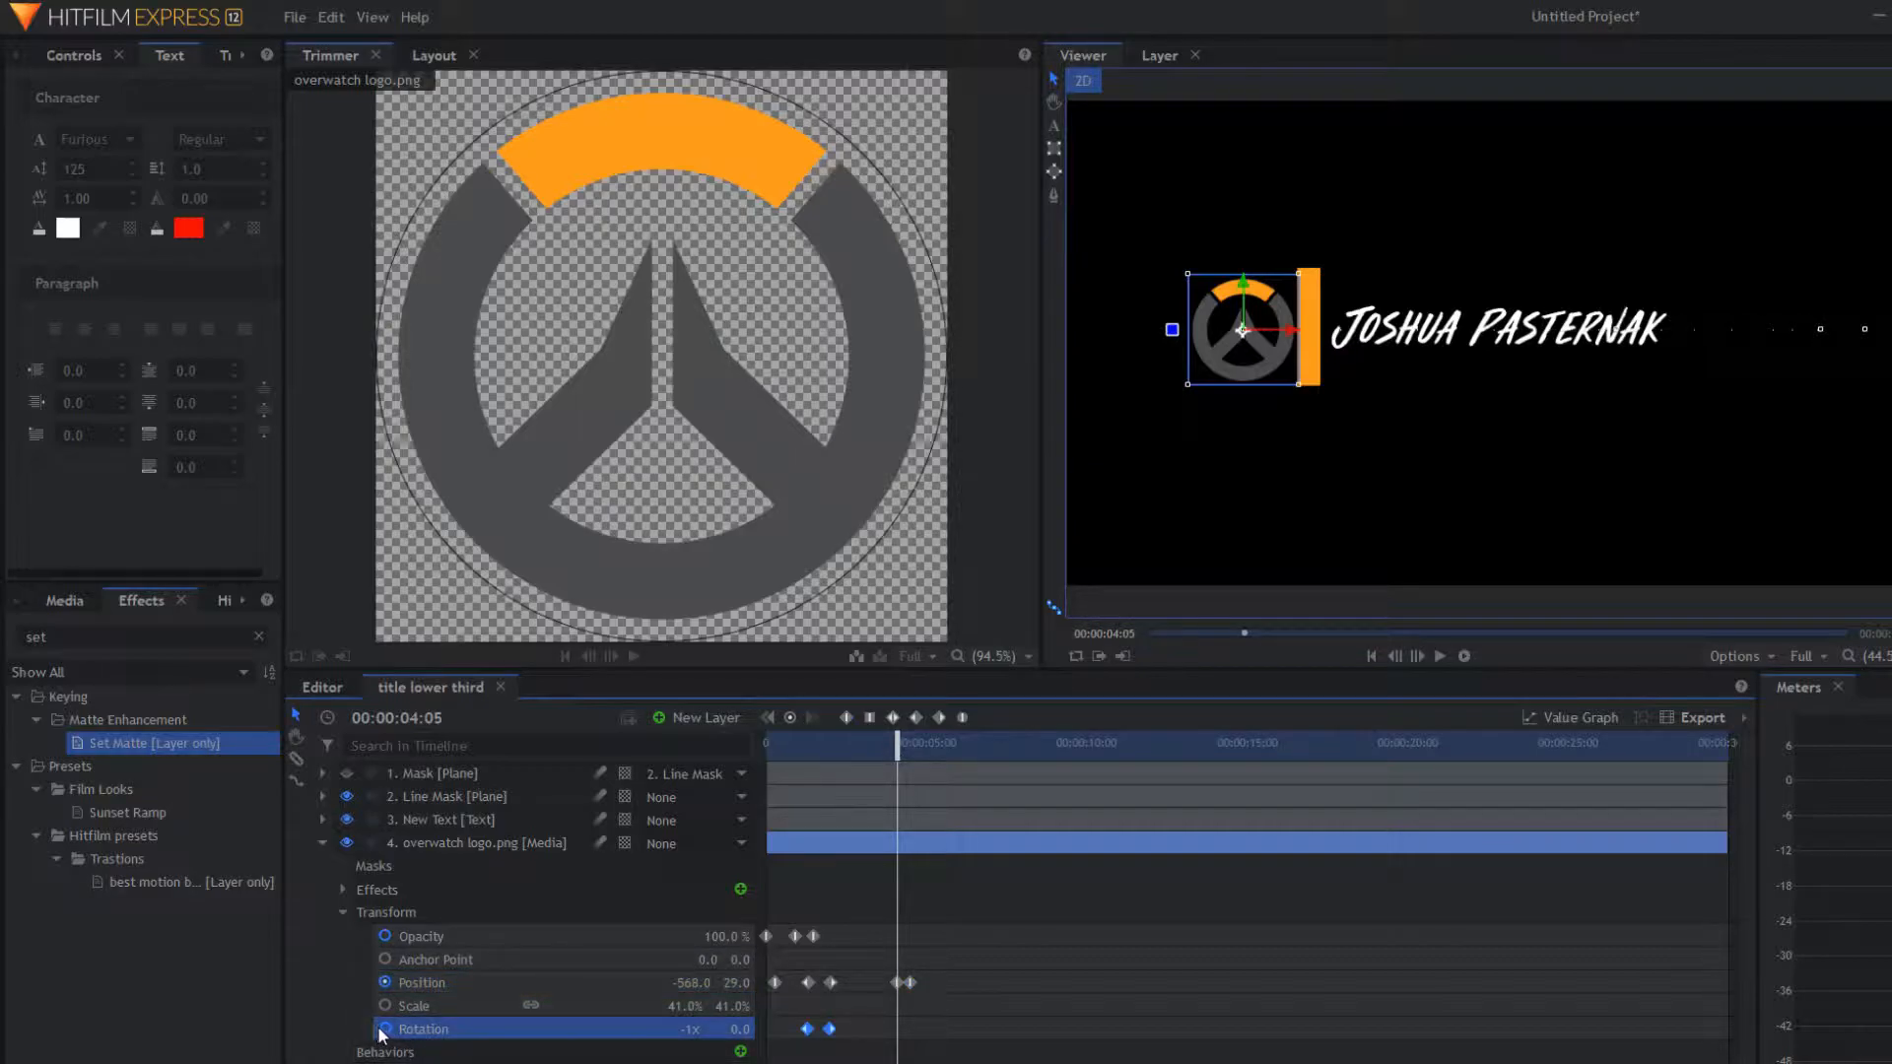
{"action": "left_click", "coordinate": [789, 718]}
{"action": "left_click_drag", "start_coordinate": [890, 743], "coordinate": [908, 753]}
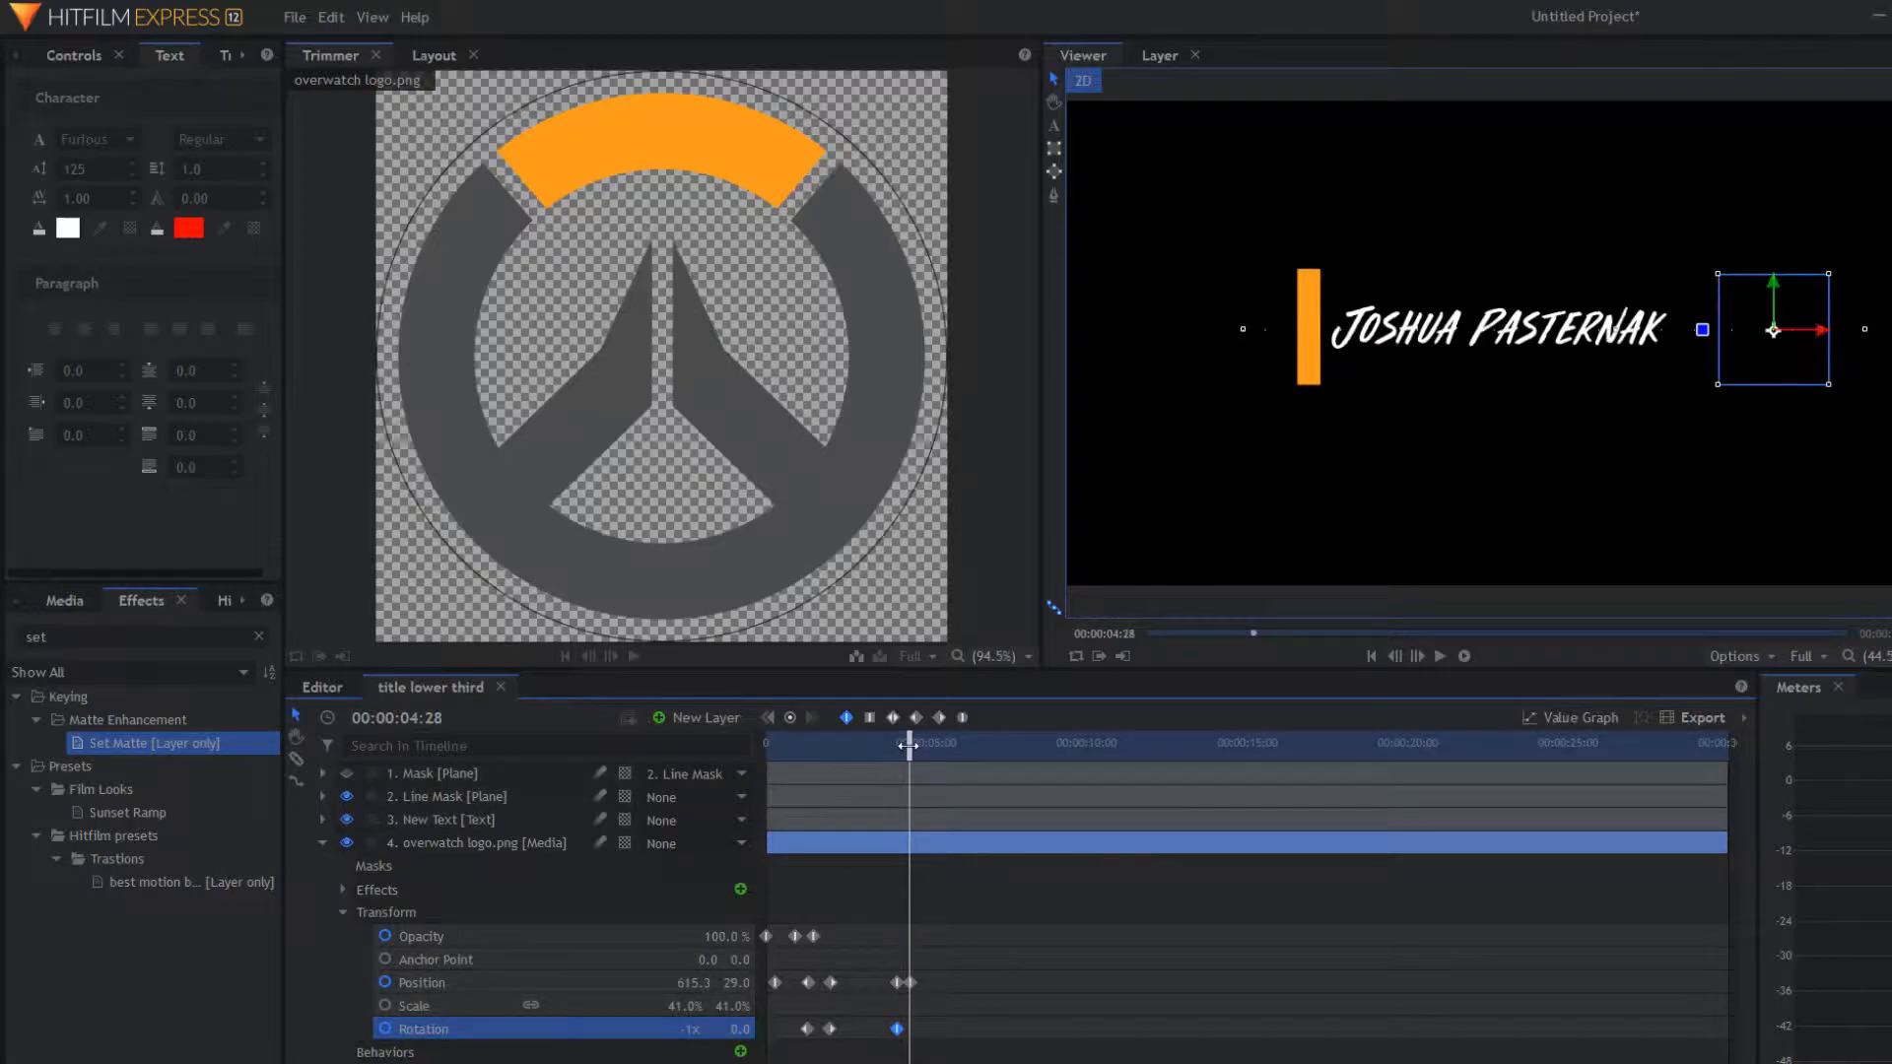
{"action": "mouse_move", "coordinate": [907, 746]}
{"action": "left_mouse_down"}
{"action": "mouse_move", "coordinate": [801, 754]}
{"action": "mouse_move", "coordinate": [831, 735]}
{"action": "mouse_move", "coordinate": [912, 745]}
{"action": "left_mouse_up"}
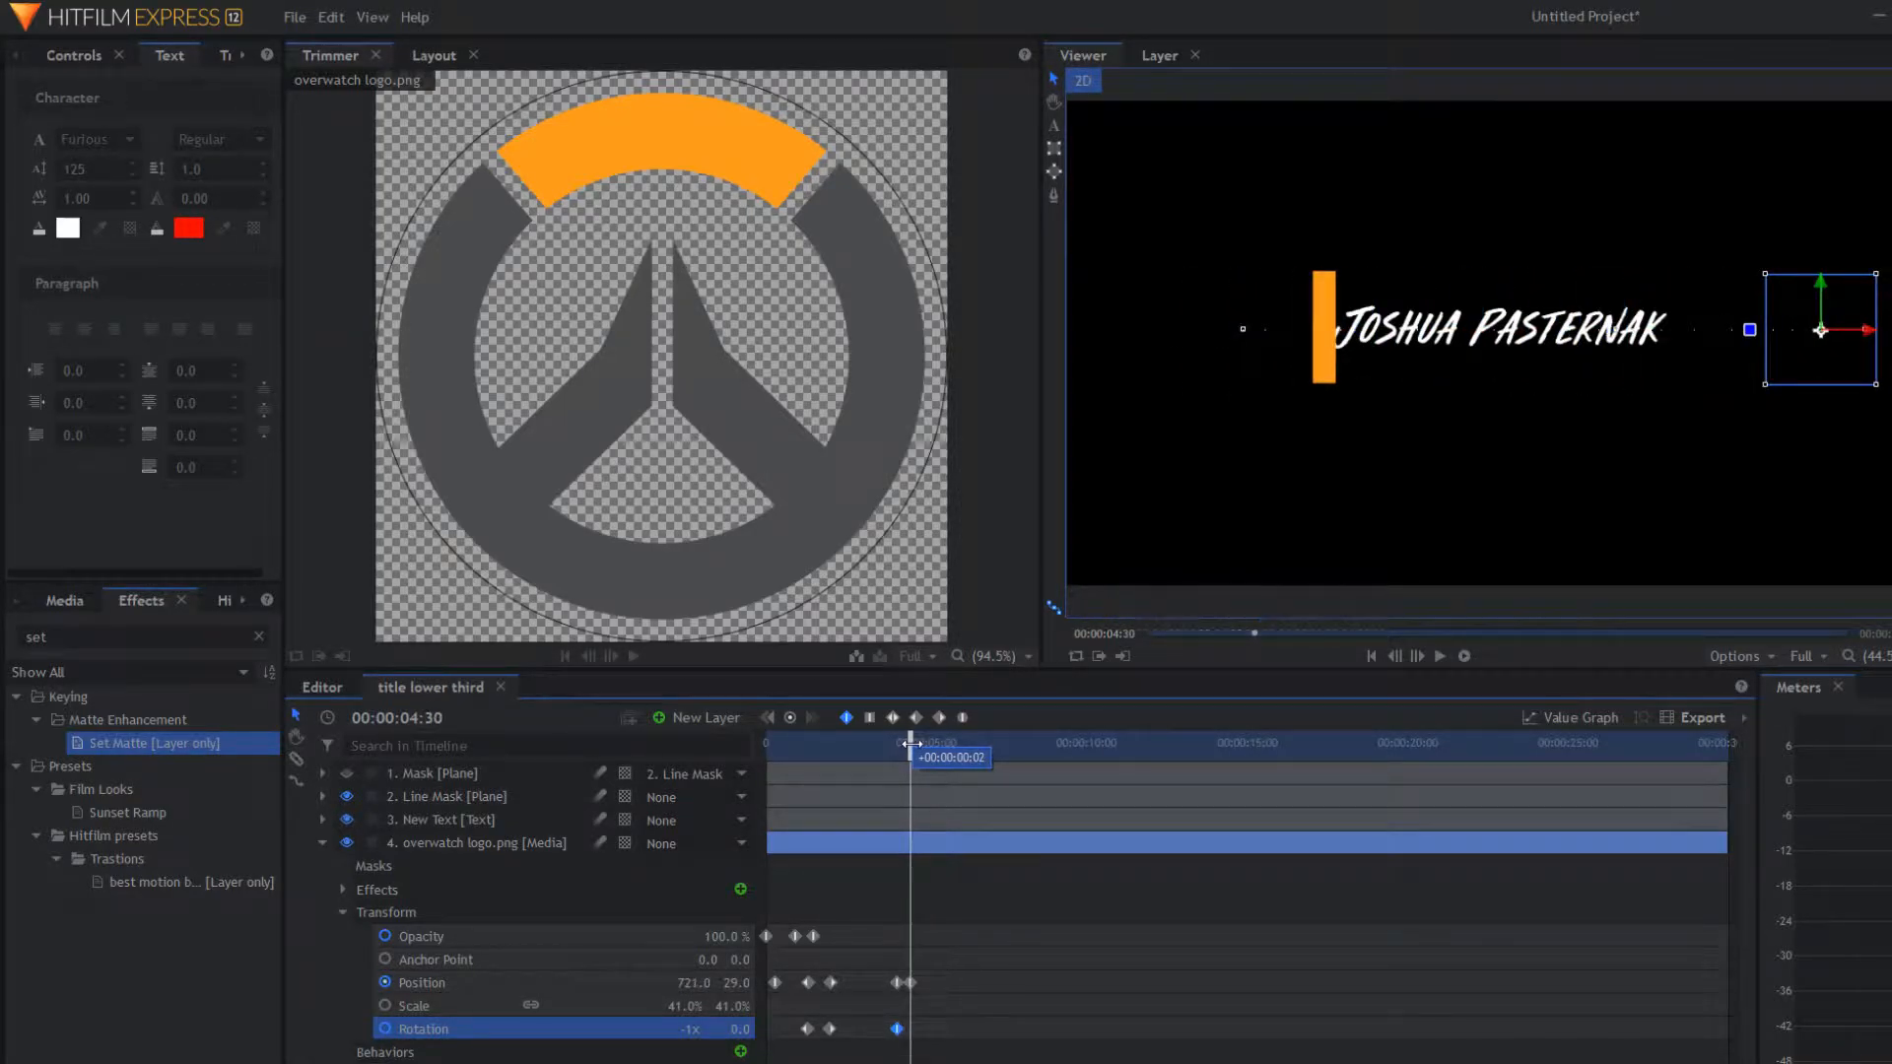
Step: Rotate the logo to 358° at 00:00:04:28 to add its exit spin keyframe
{"action": "left_click", "coordinate": [347, 774]}
{"action": "left_click", "coordinate": [347, 774]}
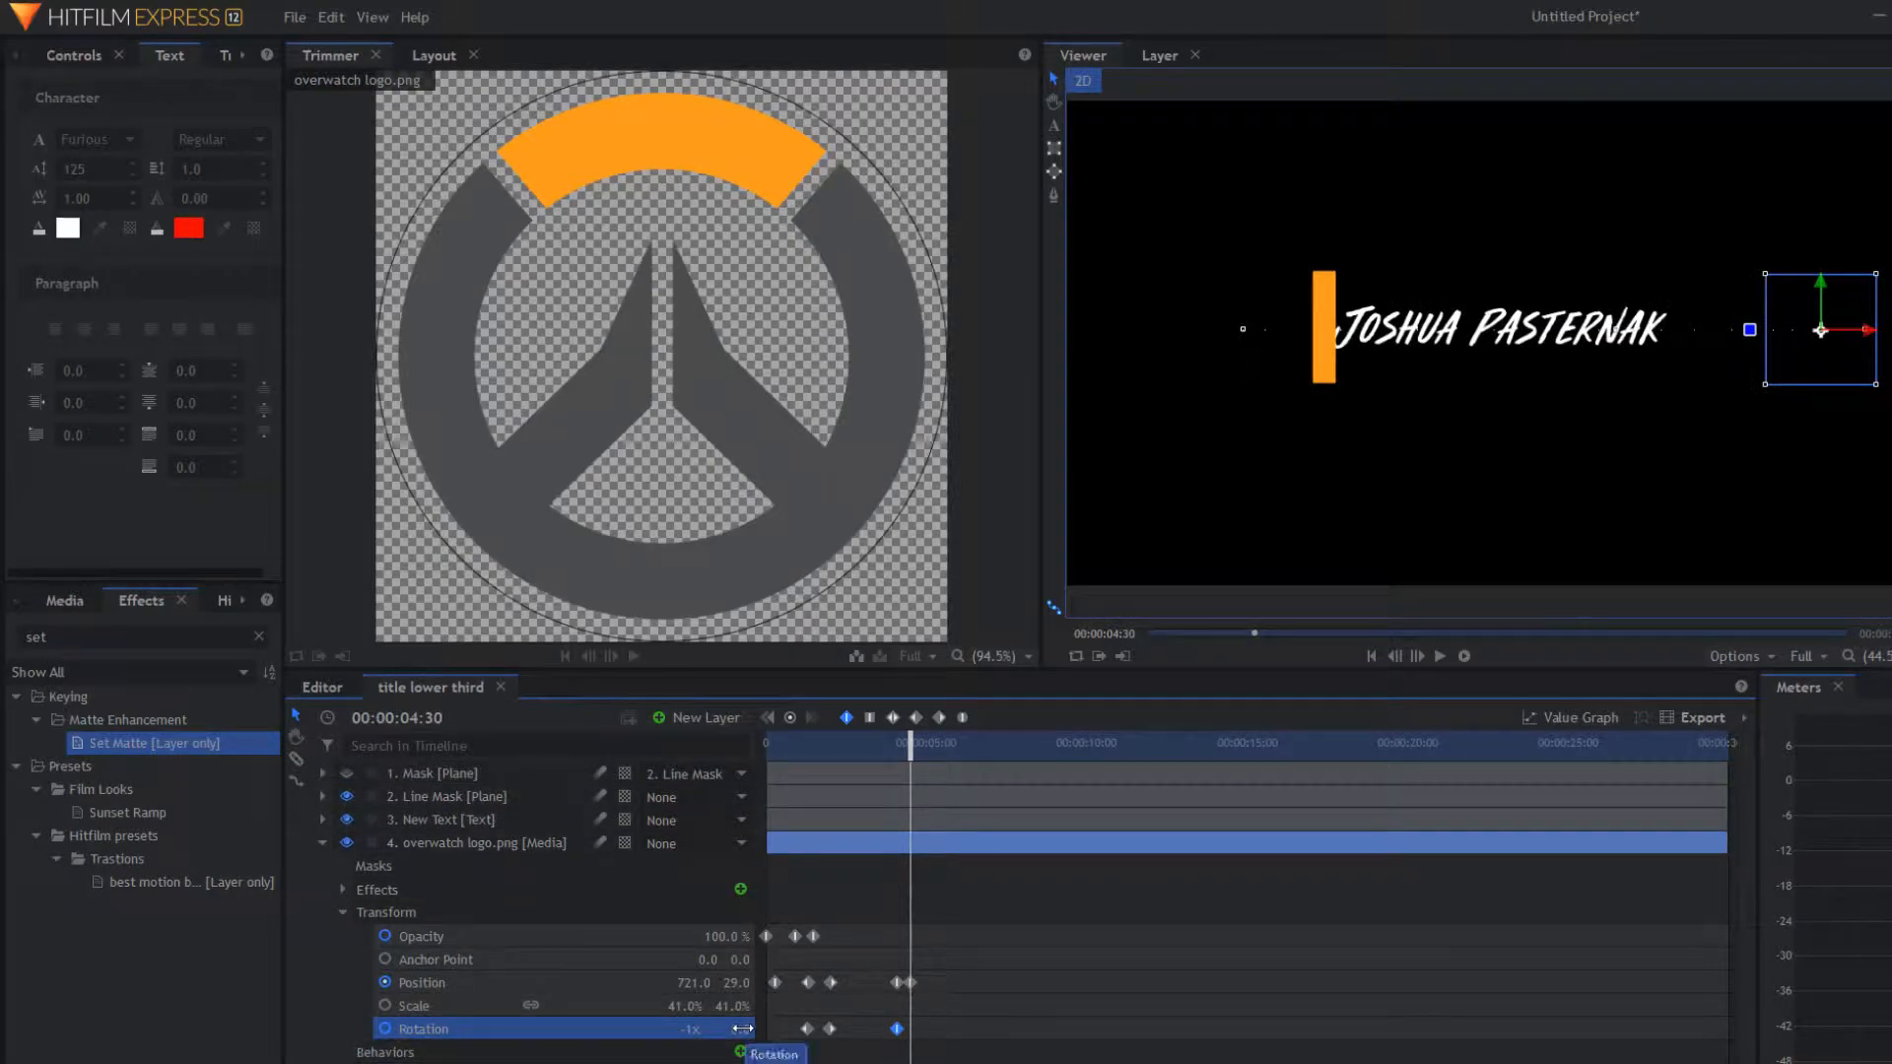
{"action": "mouse_move", "coordinate": [740, 1029]}
{"action": "left_mouse_down"}
{"action": "mouse_move", "coordinate": [713, 1029]}
{"action": "mouse_move", "coordinate": [739, 1028]}
{"action": "left_mouse_up"}
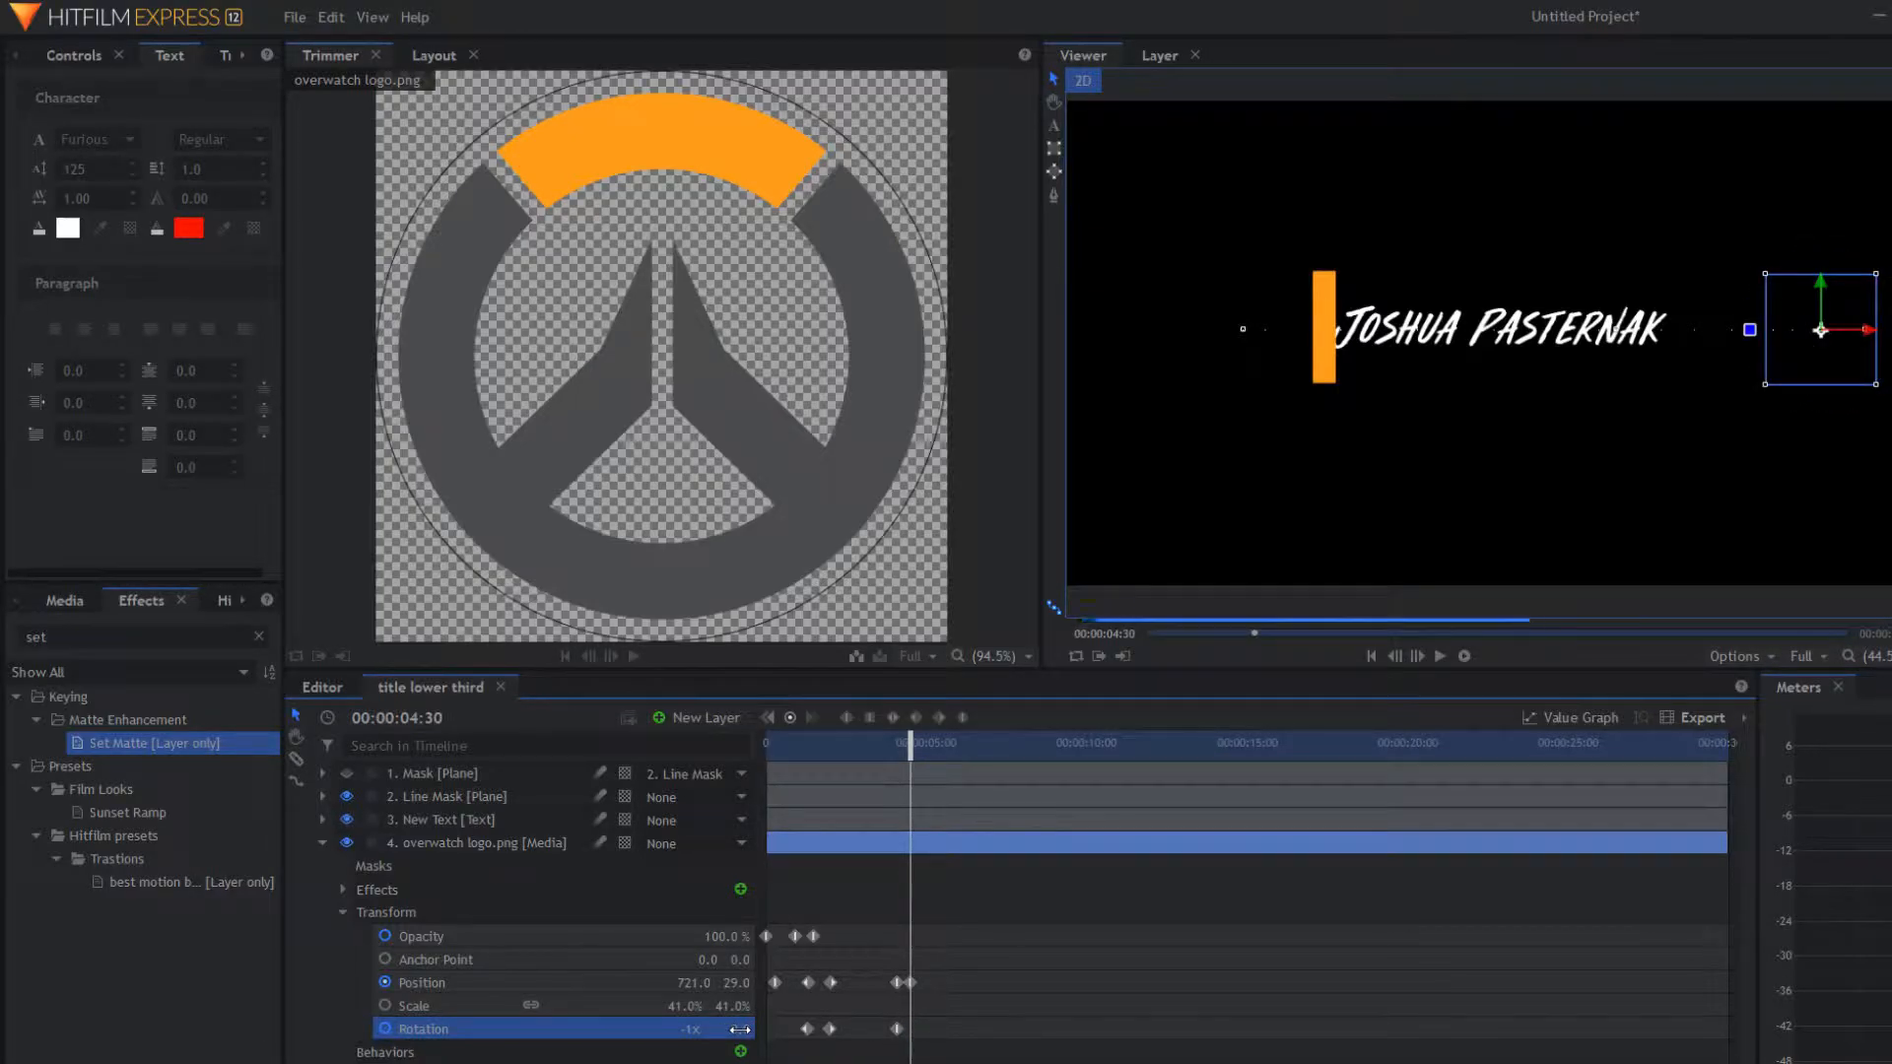
{"action": "left_click_drag", "start_coordinate": [909, 743], "coordinate": [908, 785]}
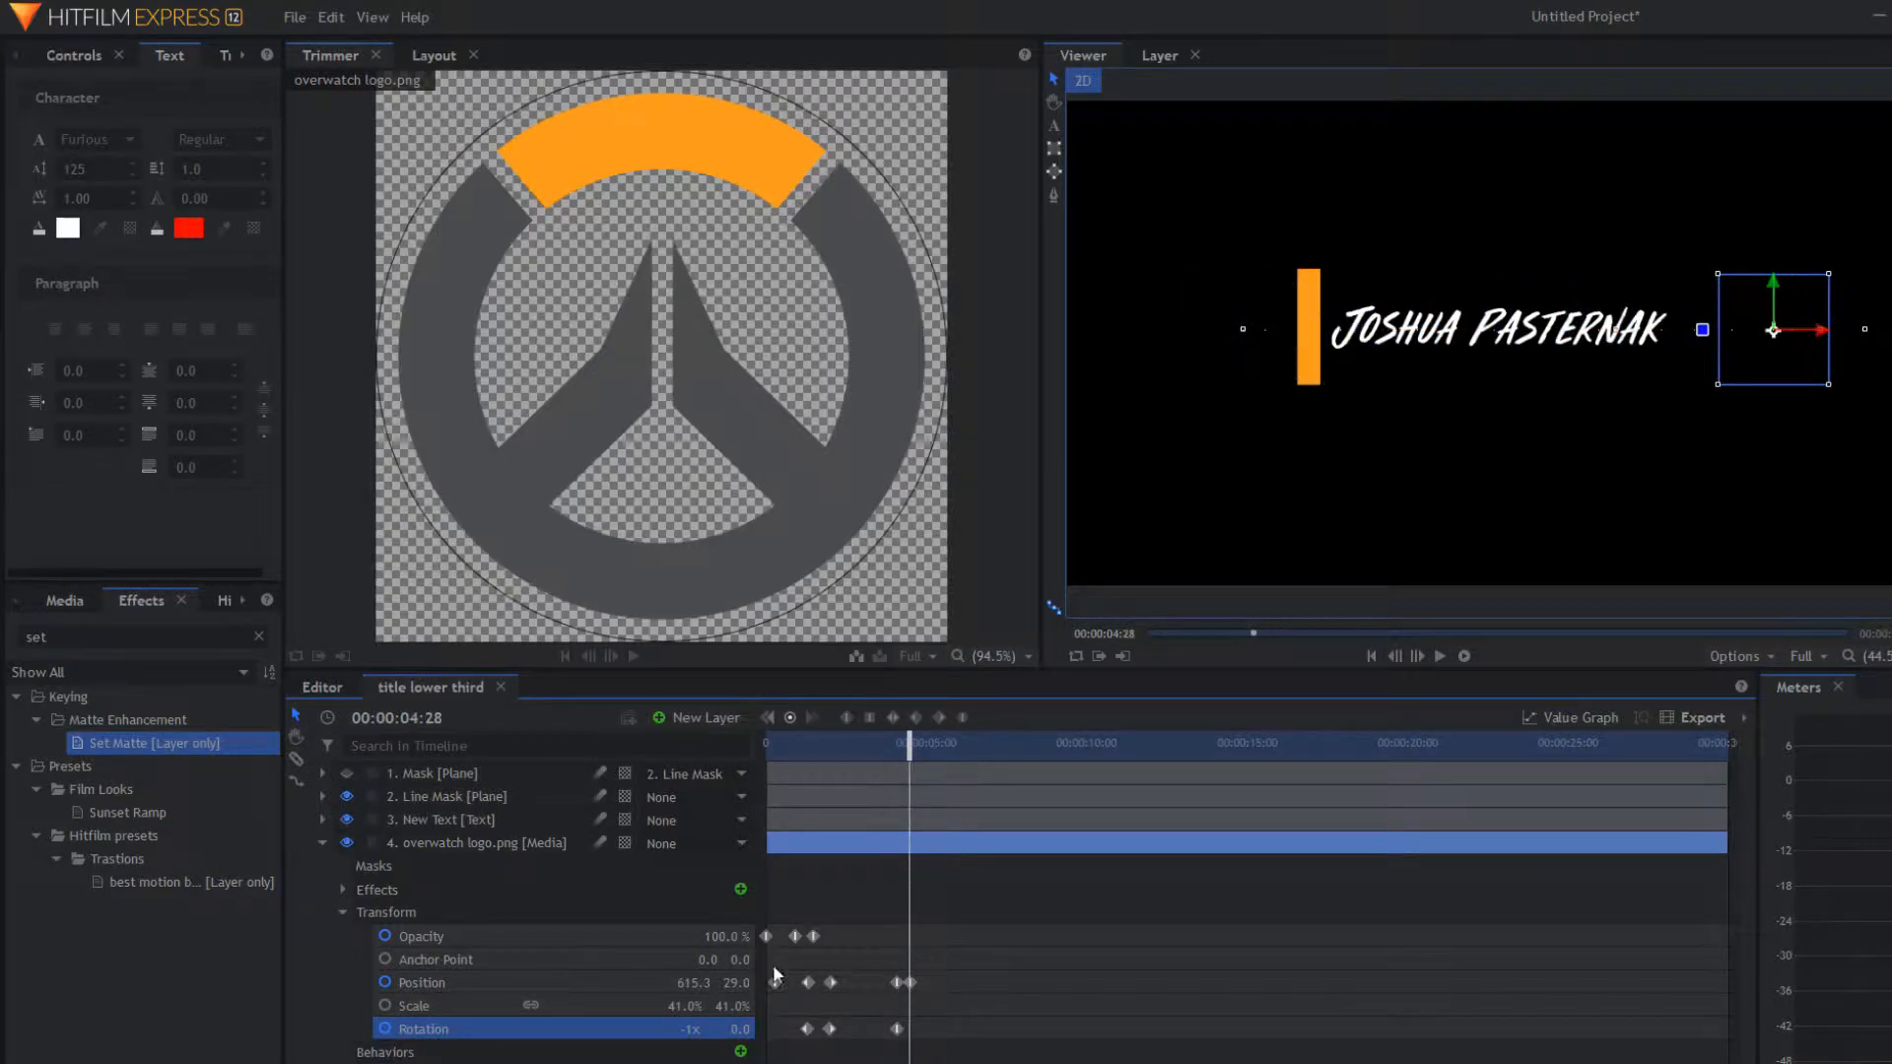
{"action": "mouse_move", "coordinate": [1703, 329]}
{"action": "left_mouse_down"}
{"action": "mouse_move", "coordinate": [1737, 393]}
{"action": "mouse_move", "coordinate": [1825, 377]}
{"action": "mouse_move", "coordinate": [1843, 295]}
{"action": "mouse_move", "coordinate": [1782, 258]}
{"action": "mouse_move", "coordinate": [1842, 309]}
{"action": "mouse_move", "coordinate": [1744, 388]}
{"action": "mouse_move", "coordinate": [1703, 332]}
{"action": "left_mouse_up"}
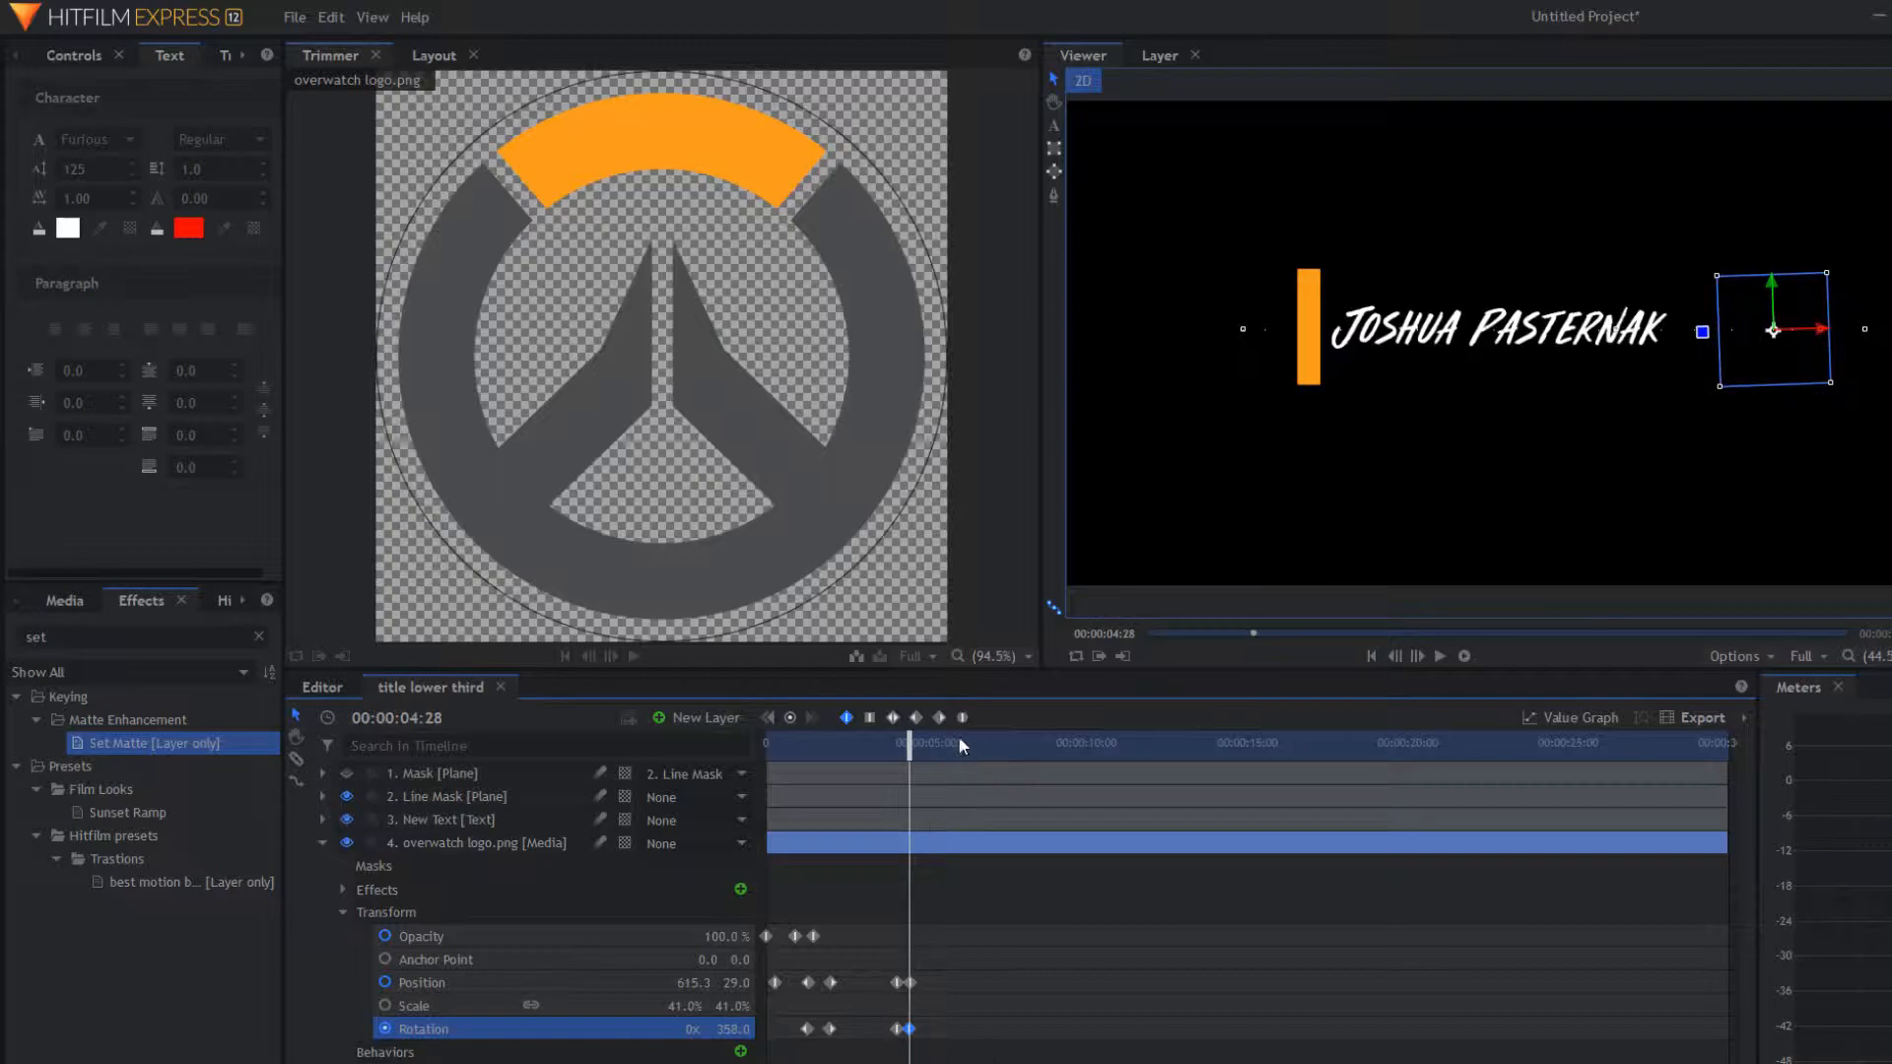
Step: Preview the animation from the start to check the spinning exit
{"action": "key", "text": "Home"}
{"action": "key", "text": "space"}
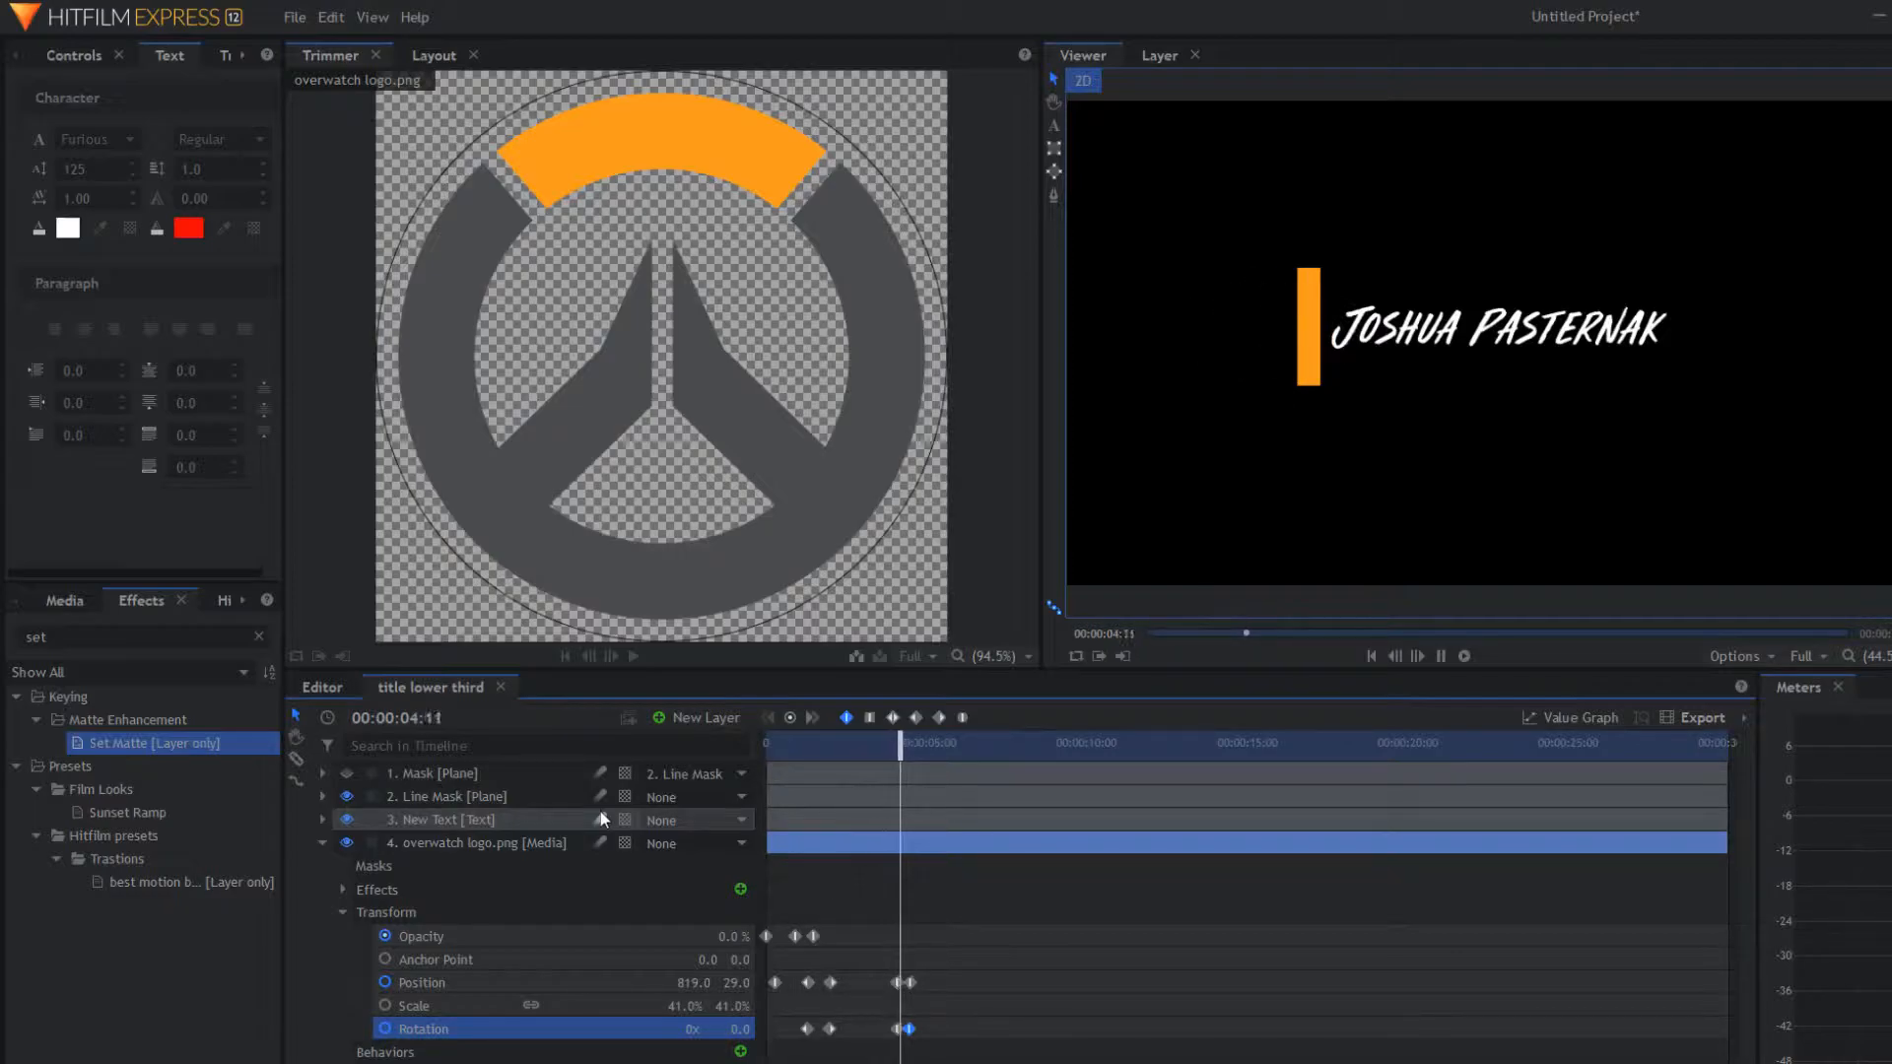
{"action": "key", "text": "space"}
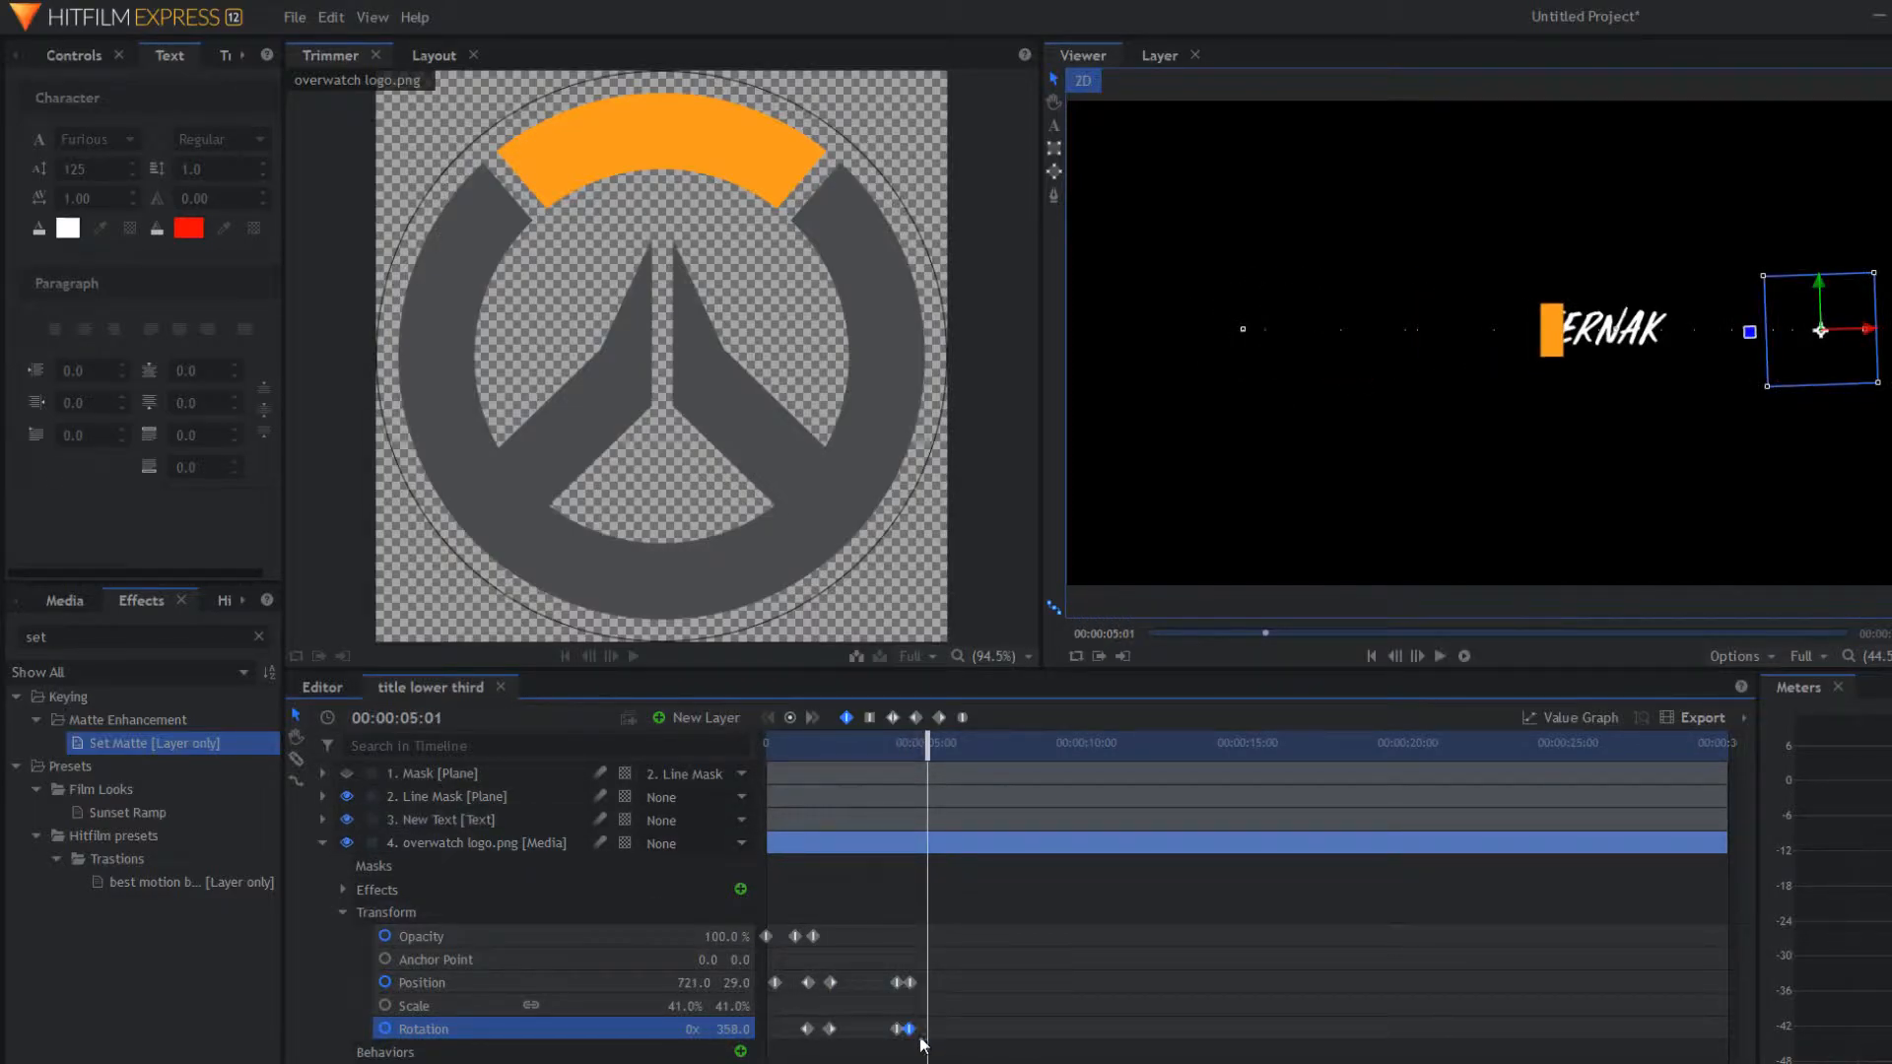
Step: Push the final Rotation keyframe later in two nudges, replaying to check the exit timing
{"action": "left_click_drag", "start_coordinate": [909, 1029], "coordinate": [933, 1029]}
{"action": "key", "text": "Home"}
{"action": "key", "text": "space"}
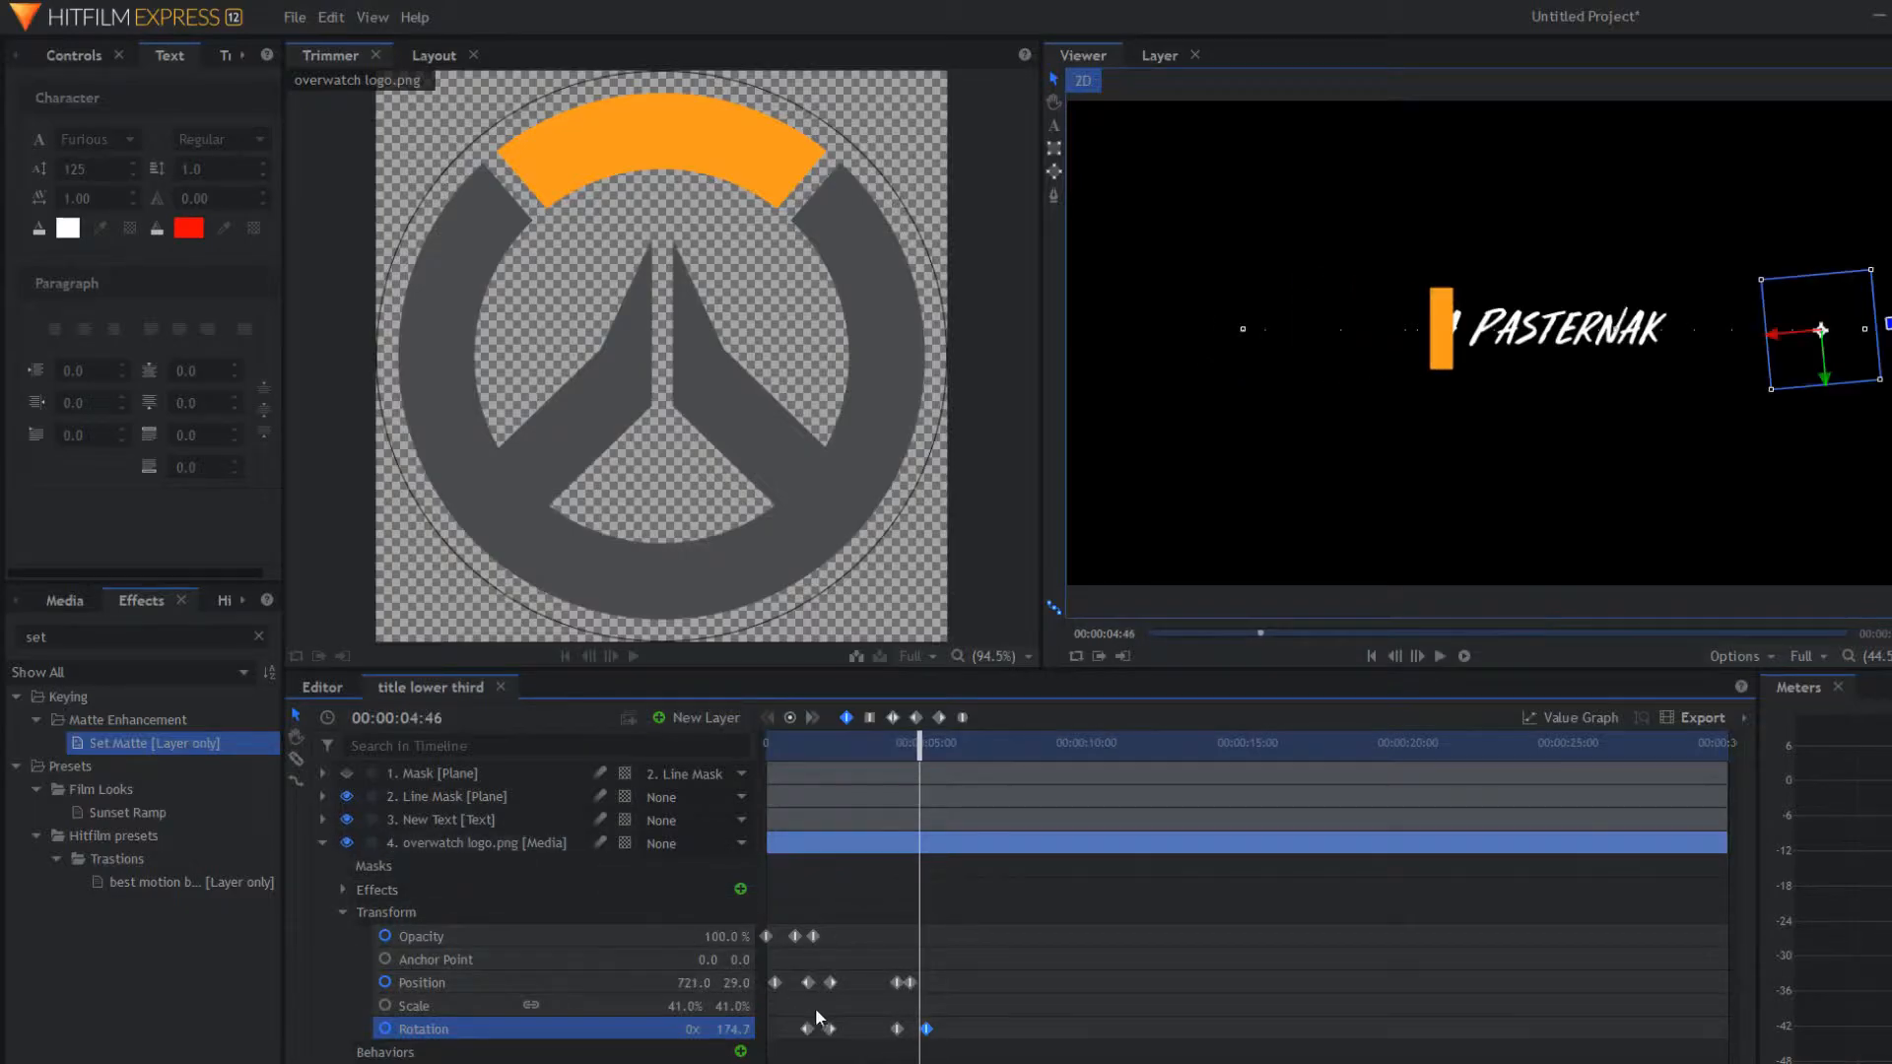
{"action": "left_click_drag", "start_coordinate": [927, 1029], "coordinate": [940, 981]}
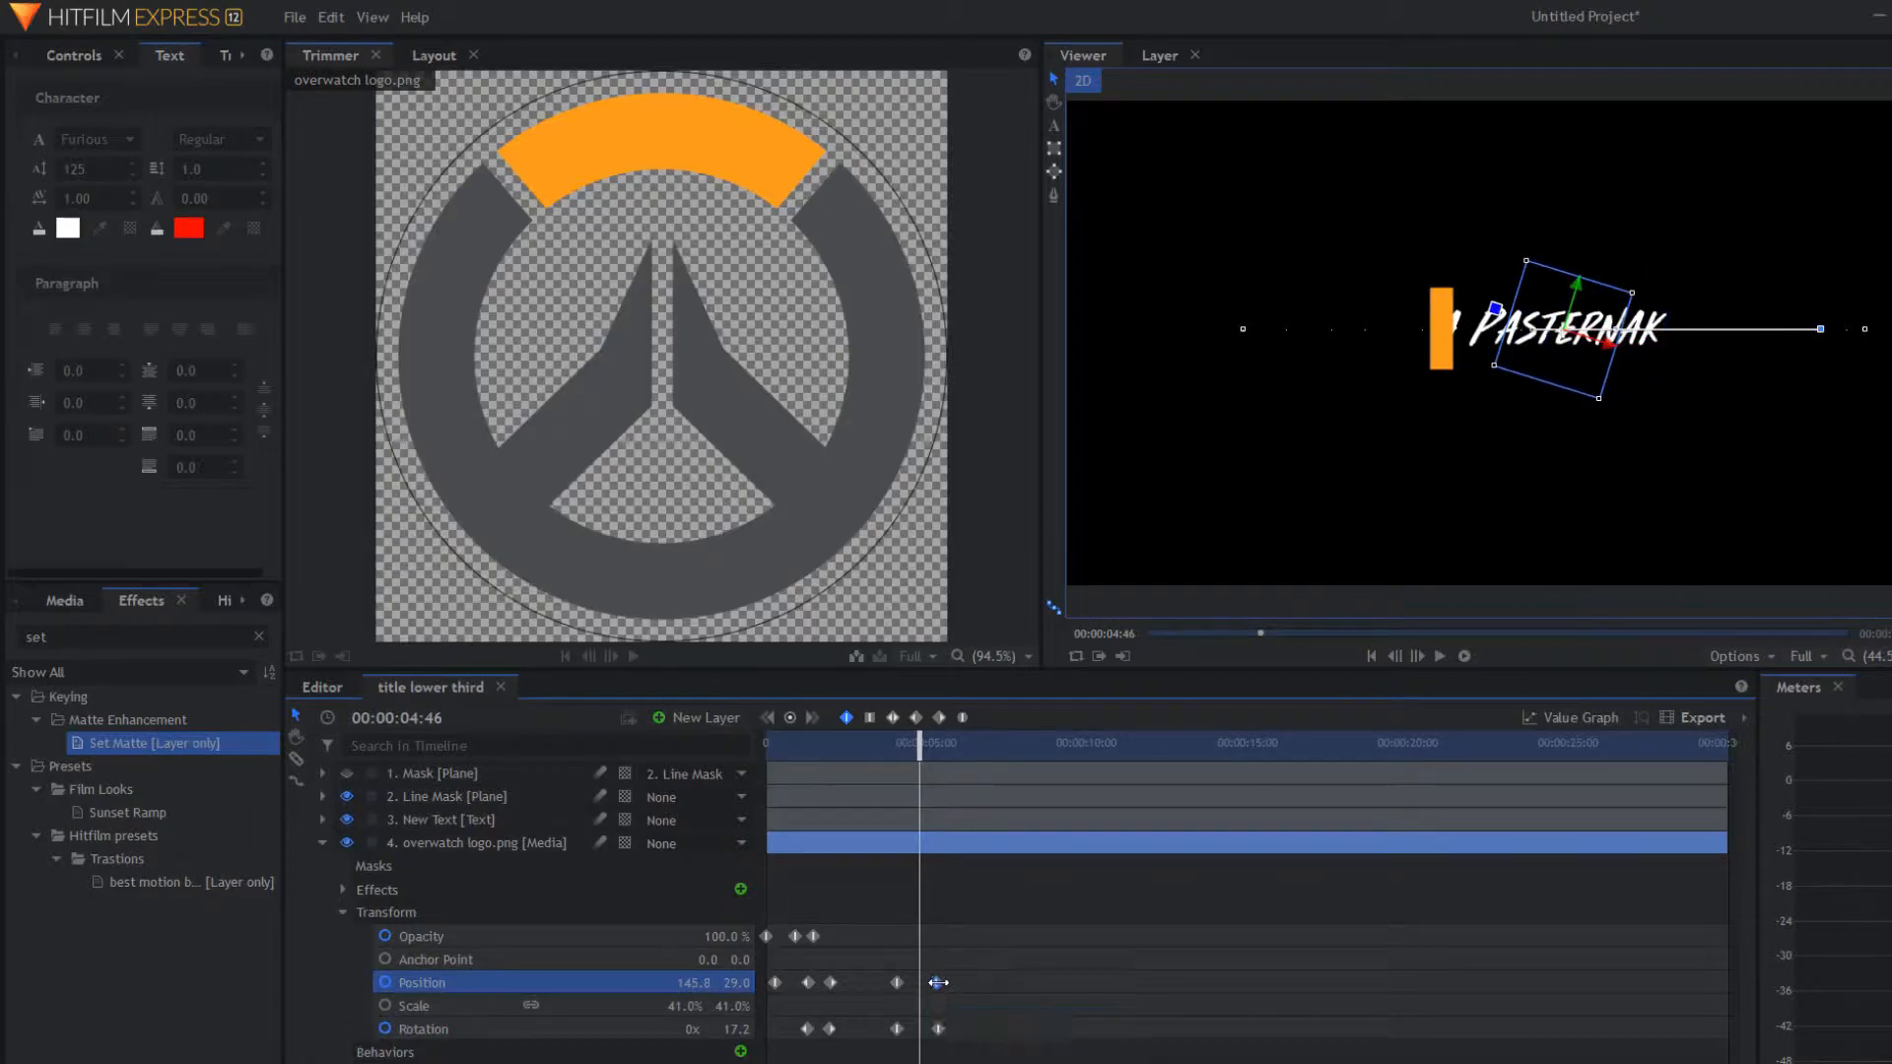
{"action": "left_click_drag", "start_coordinate": [923, 740], "coordinate": [767, 745]}
{"action": "key", "text": "space"}
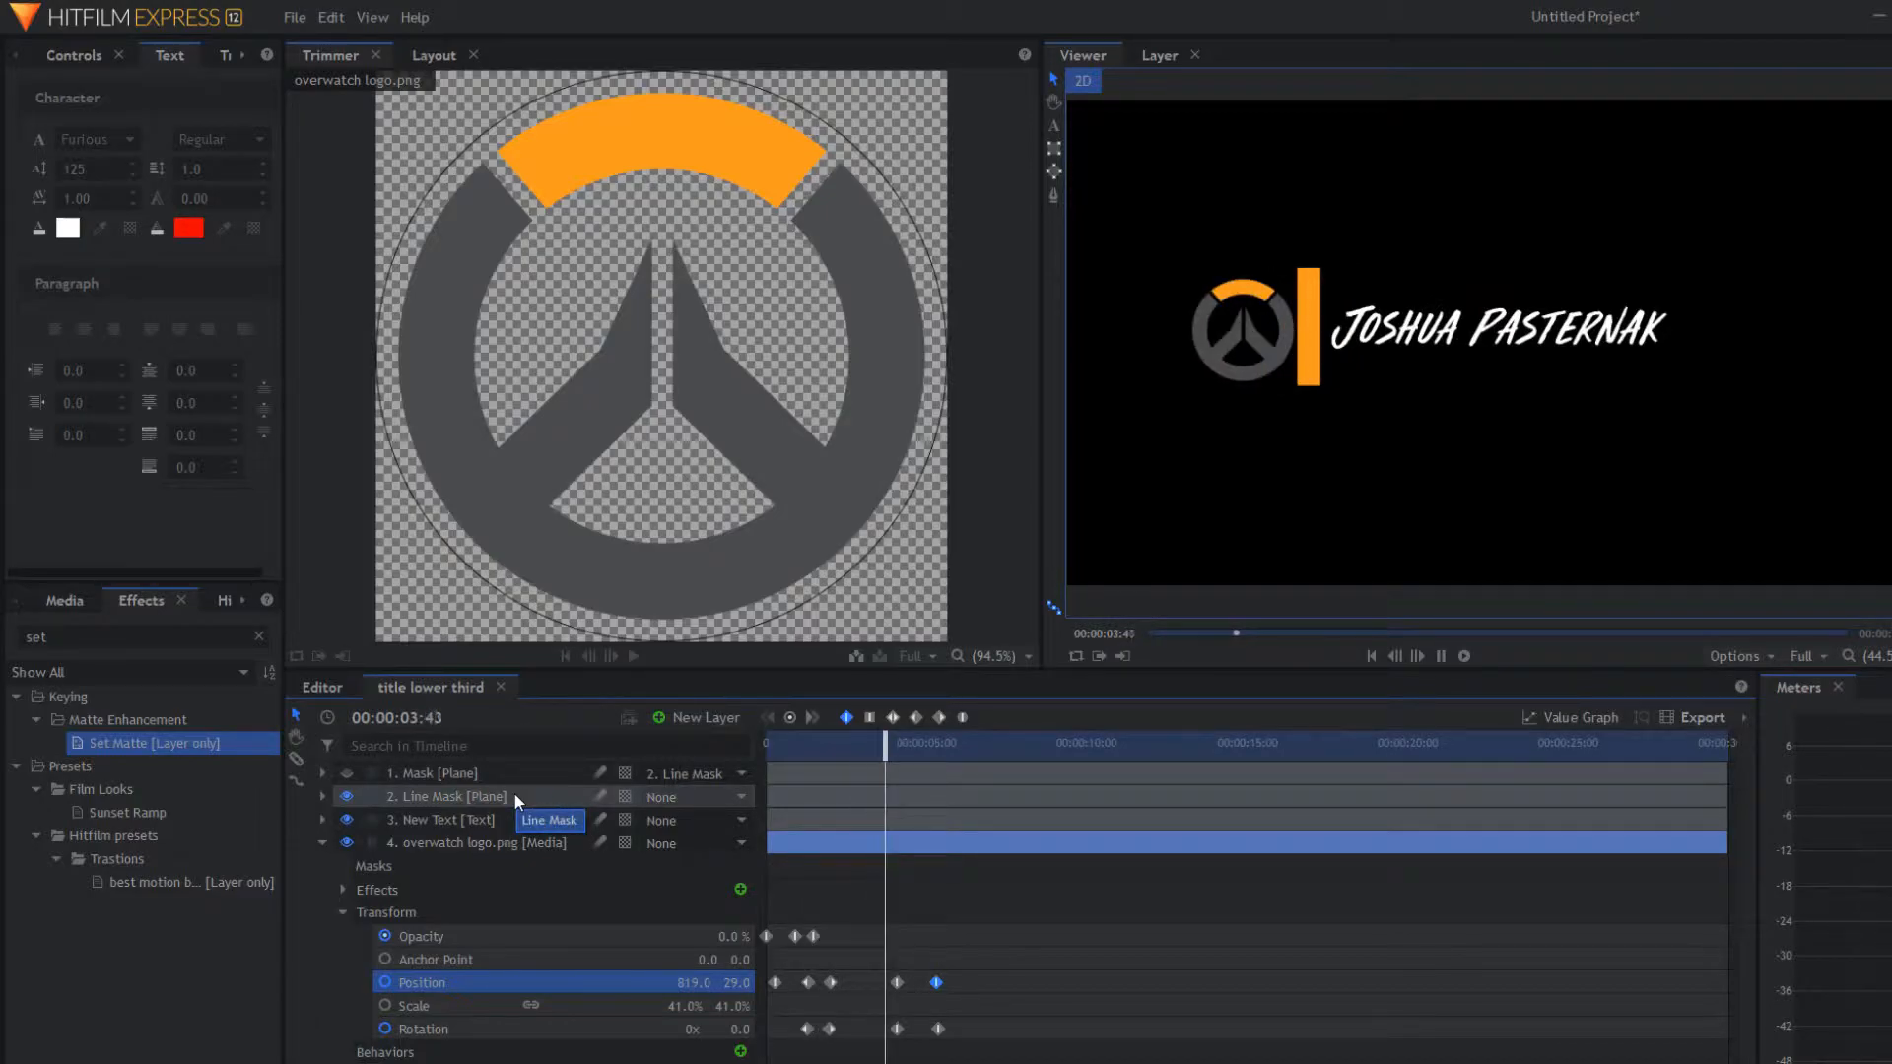
{"action": "key", "text": "space"}
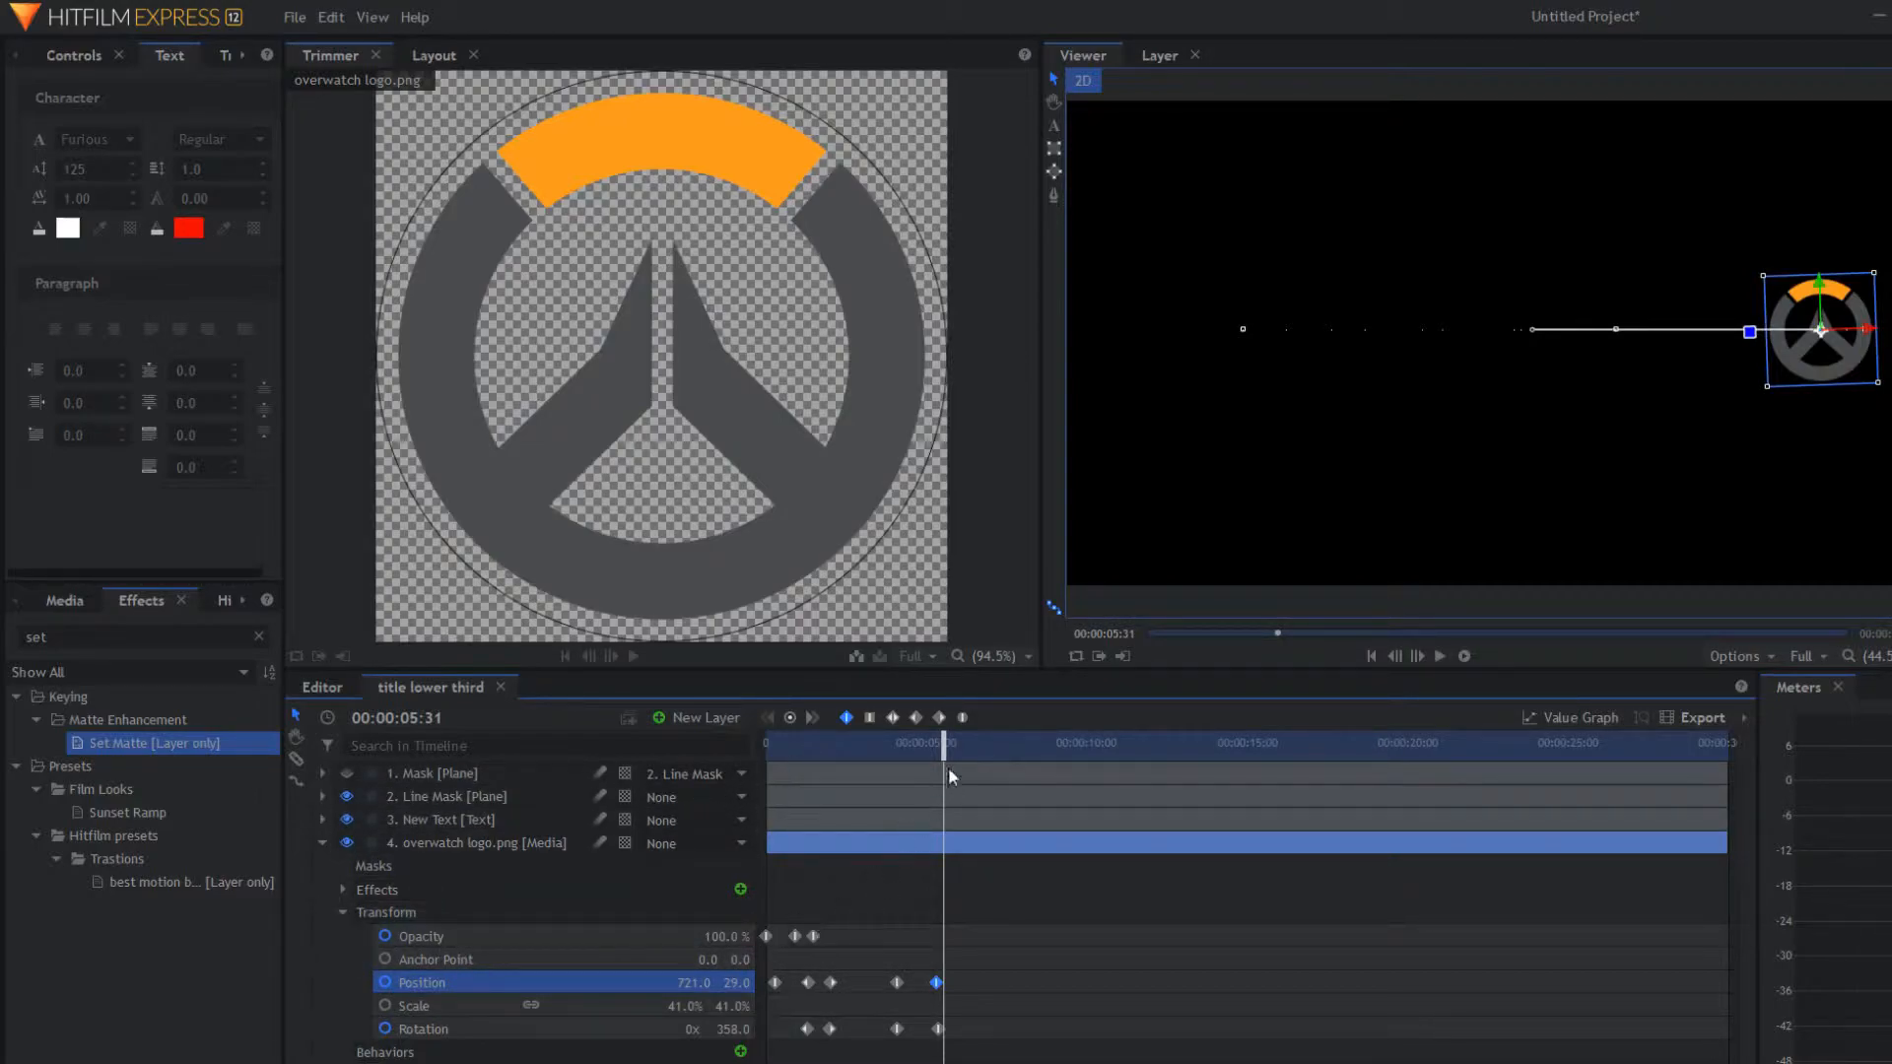
{"action": "left_click_drag", "start_coordinate": [944, 749], "coordinate": [908, 760]}
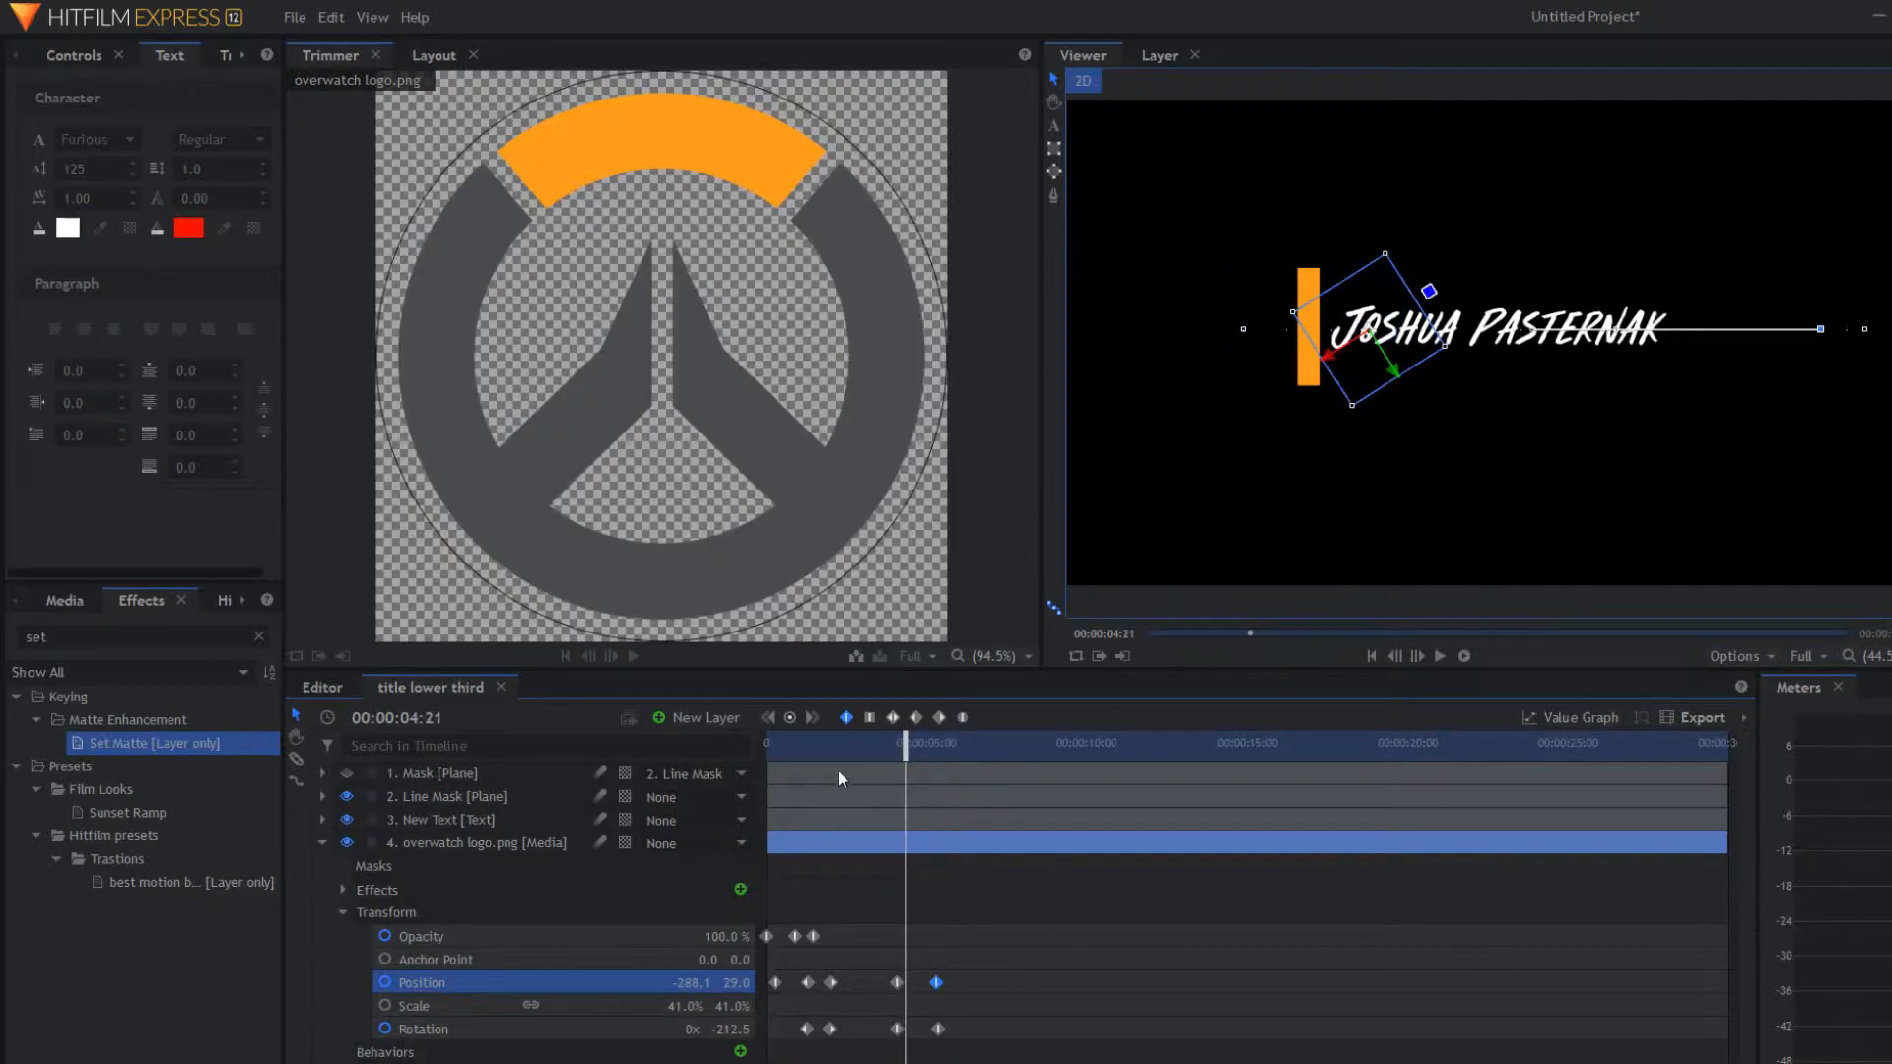
Step: Keyframe the logo's Opacity at 100% at 04:21 and 0% at 04:49
{"action": "left_click", "coordinate": [574, 937]}
{"action": "left_click", "coordinate": [790, 718]}
{"action": "left_click_drag", "start_coordinate": [905, 755], "coordinate": [754, 746]}
{"action": "type", "text": "0"}
{"action": "key", "text": "Return"}
Step: Replay the animation twice to check the logo's fade-out
{"action": "key", "text": "space"}
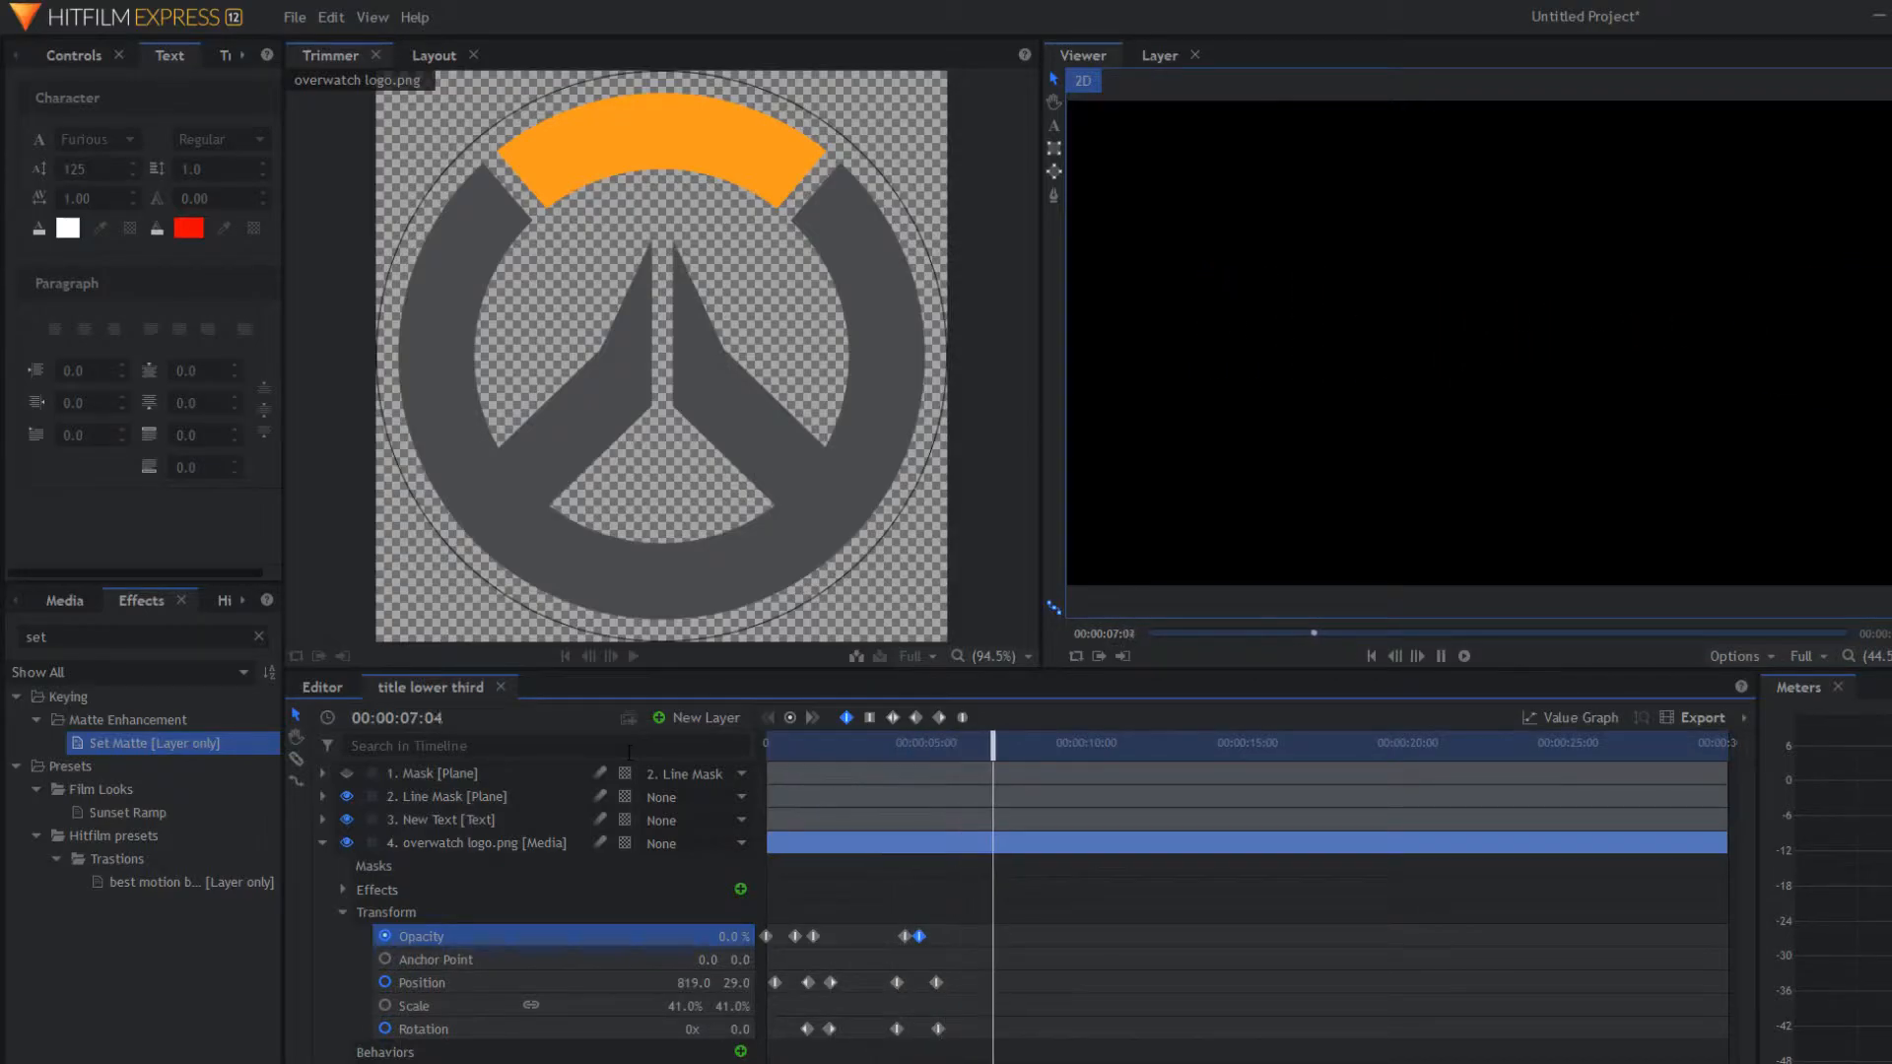
{"action": "key", "text": "space"}
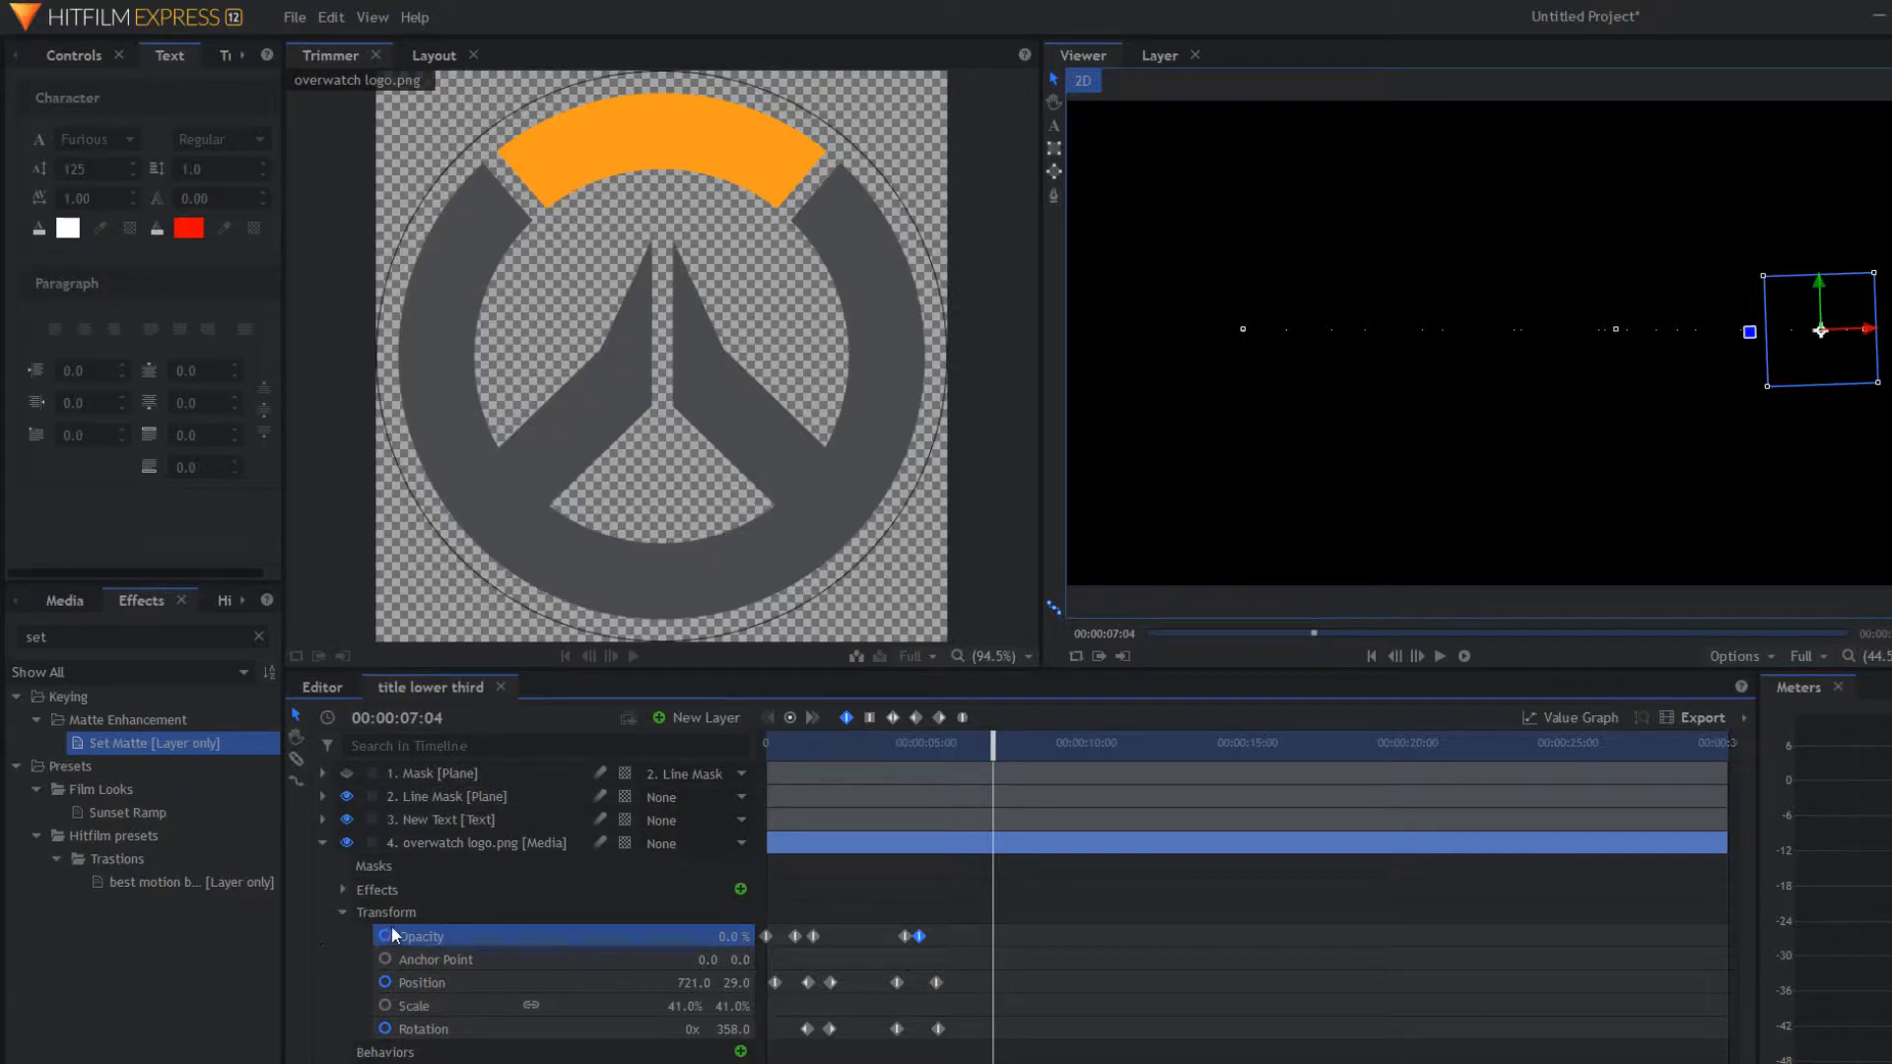
{"action": "left_click_drag", "start_coordinate": [992, 751], "coordinate": [656, 741]}
{"action": "key", "text": "space"}
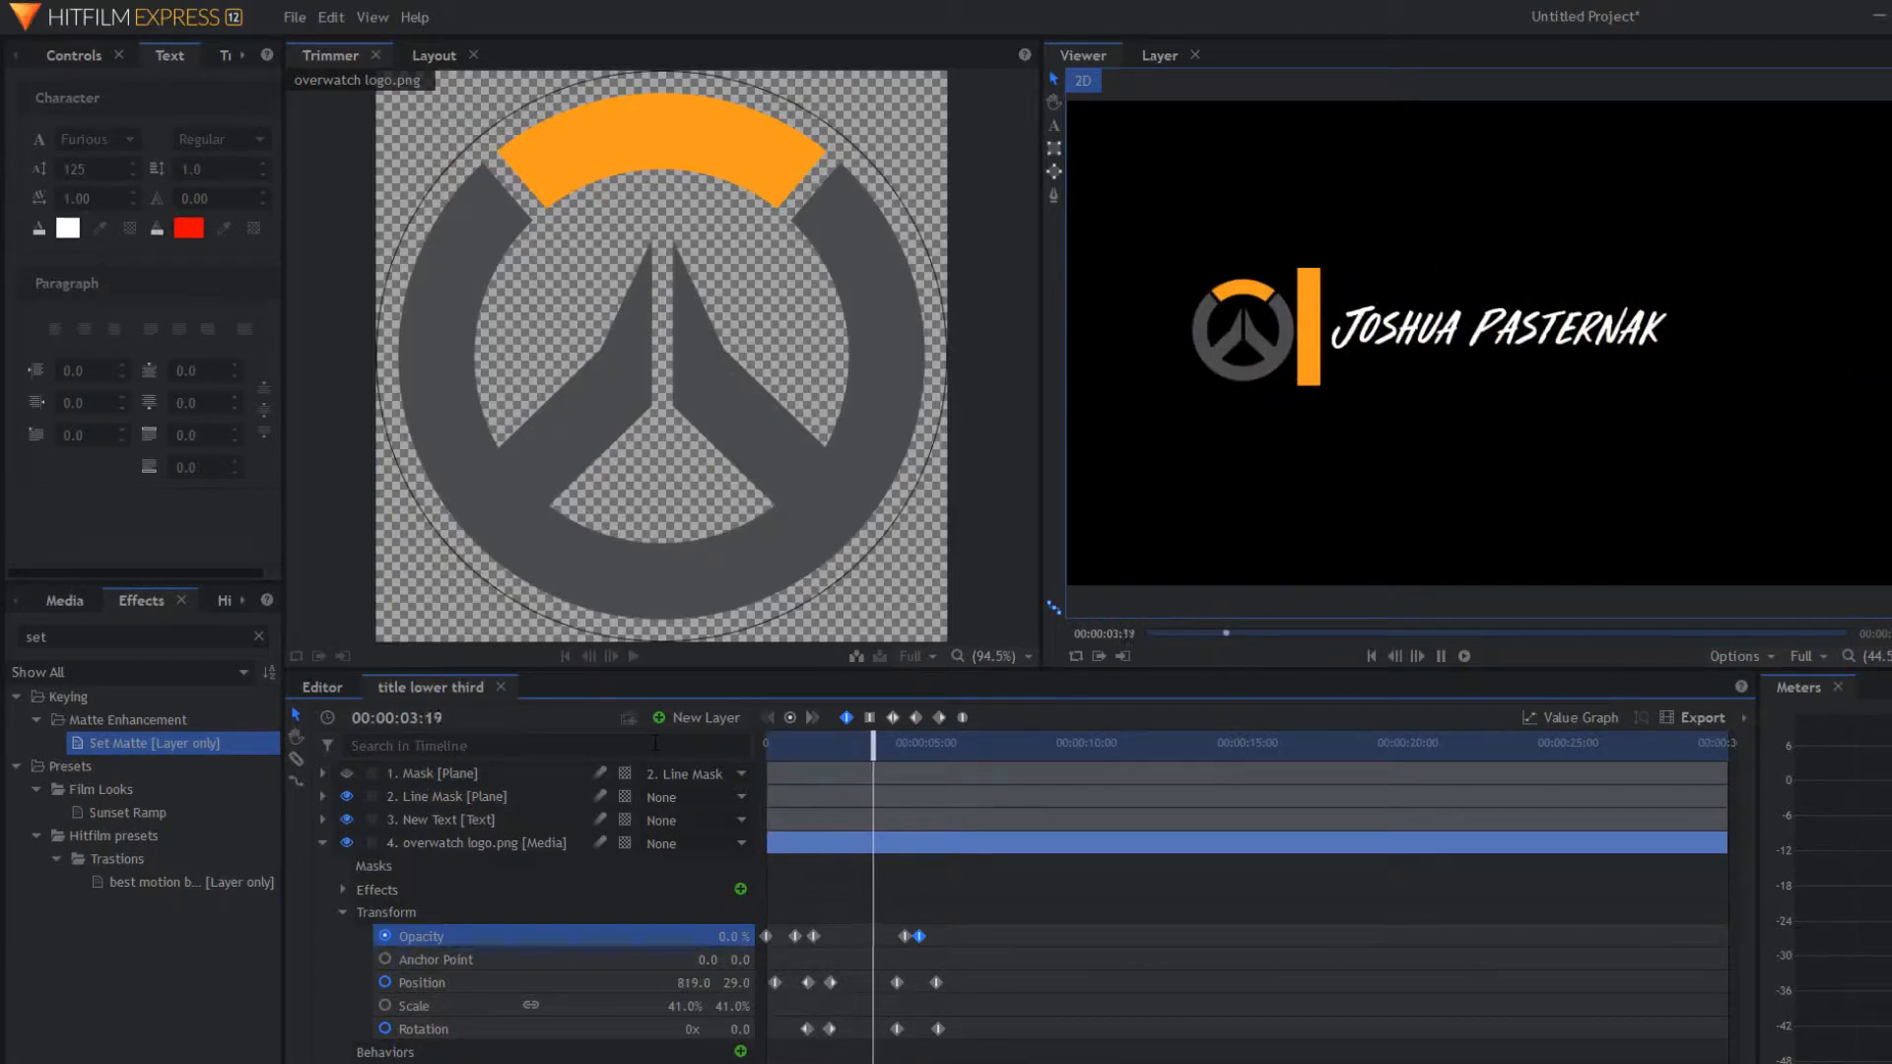
{"action": "key", "text": "space"}
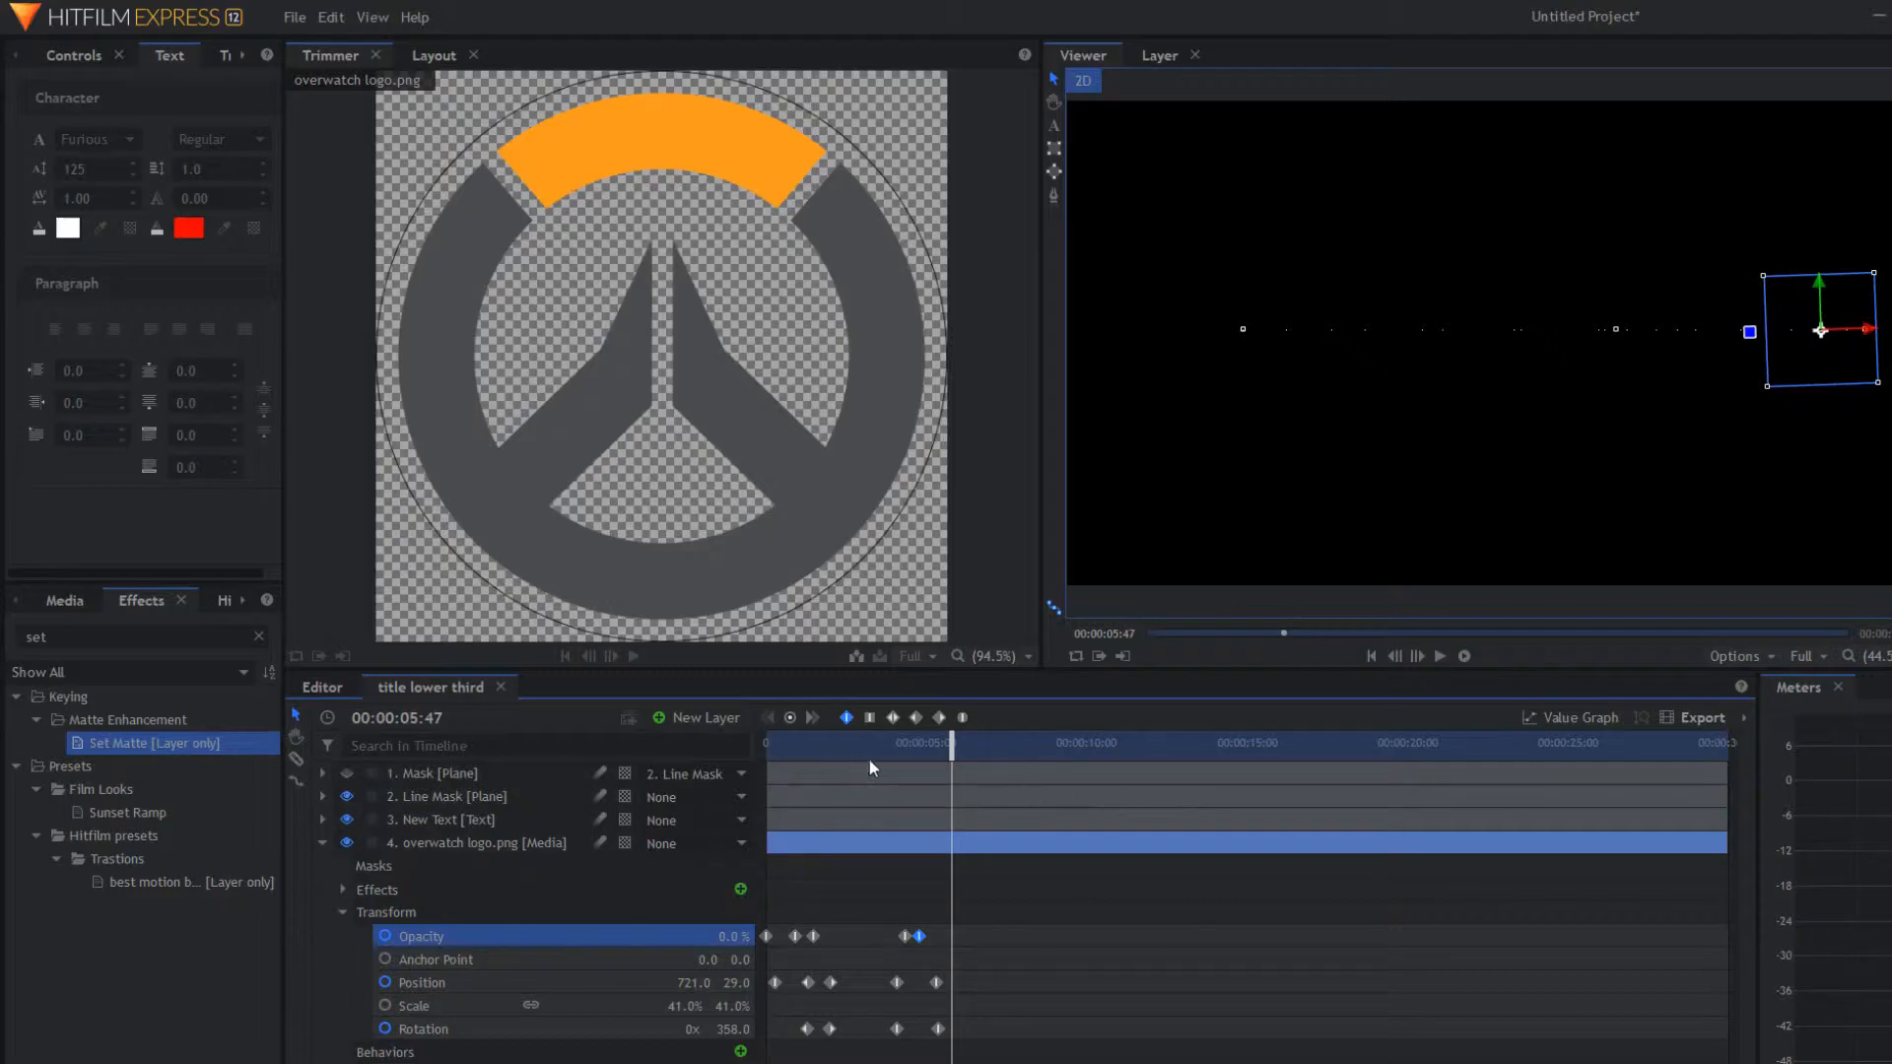
{"action": "left_click_drag", "start_coordinate": [943, 755], "coordinate": [849, 737]}
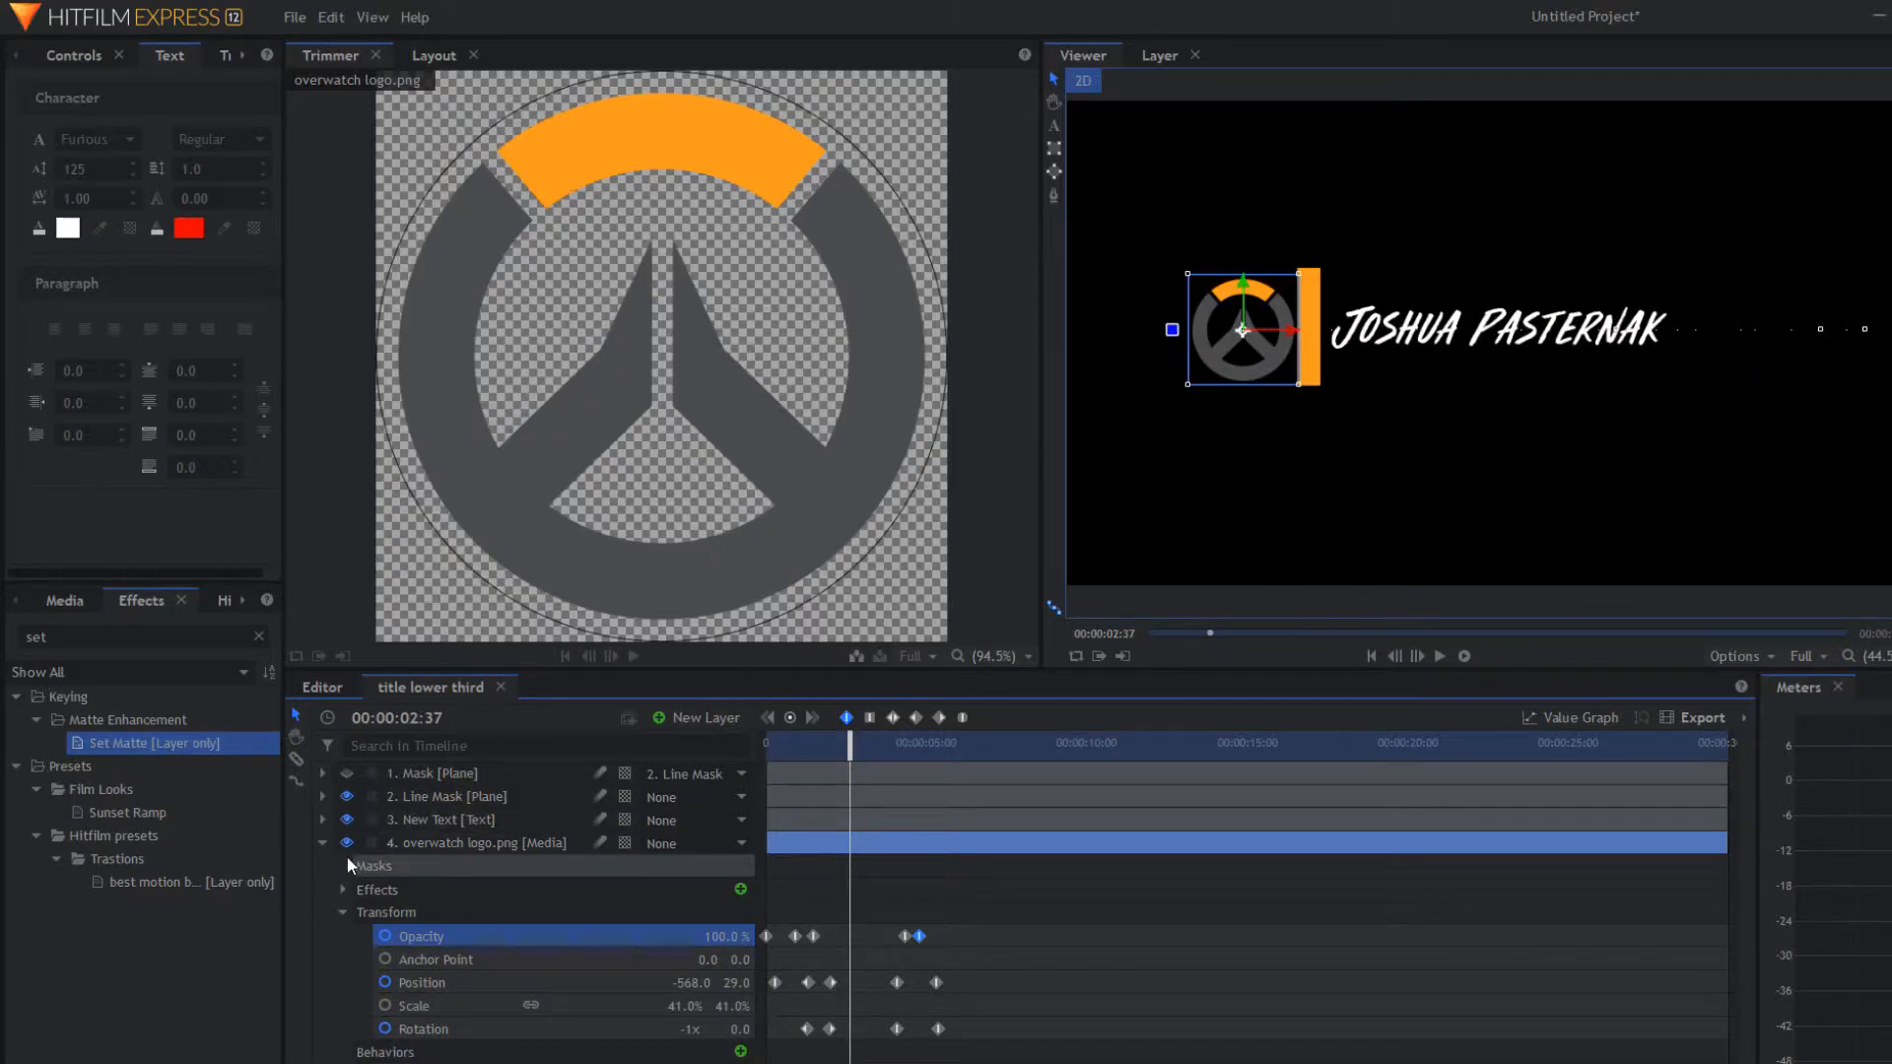
Step: Nudge the final Position keyframe later and change the final Opacity keyframe's interpolation
{"action": "left_click", "coordinate": [322, 843]}
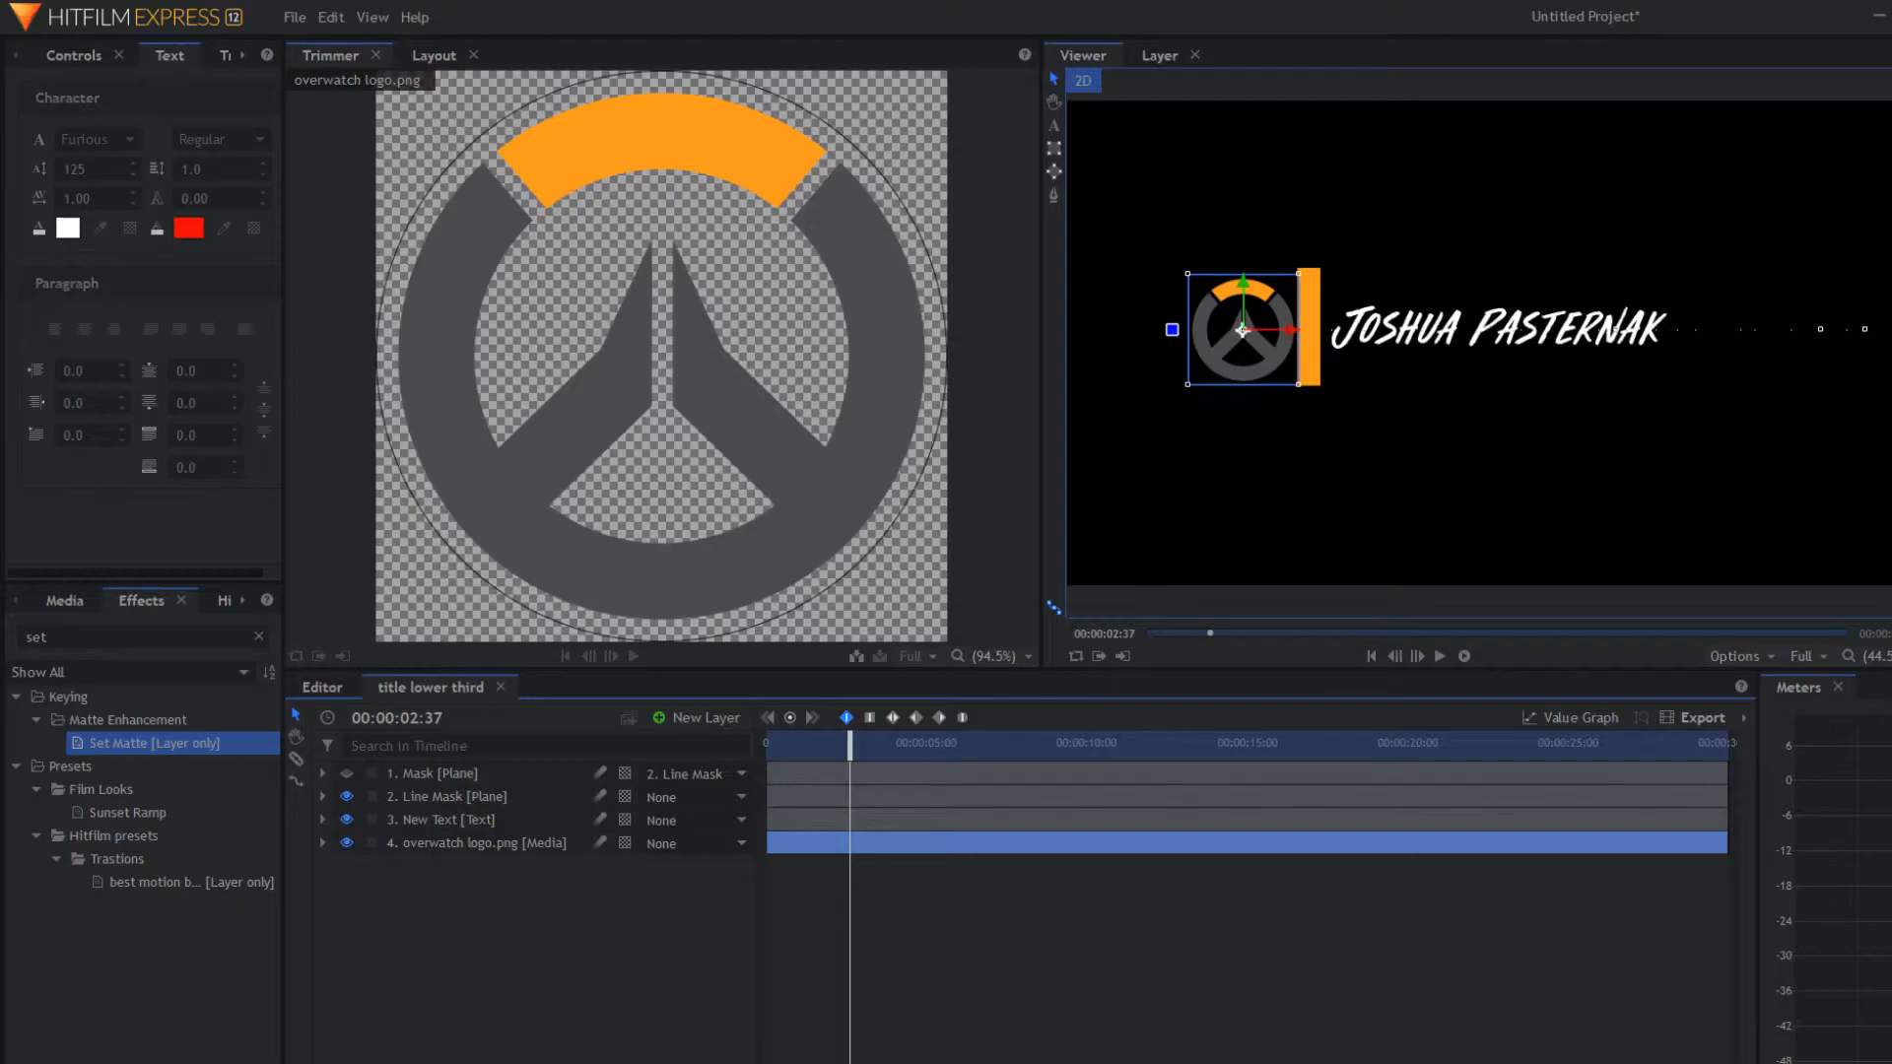
{"action": "left_click", "coordinate": [321, 843]}
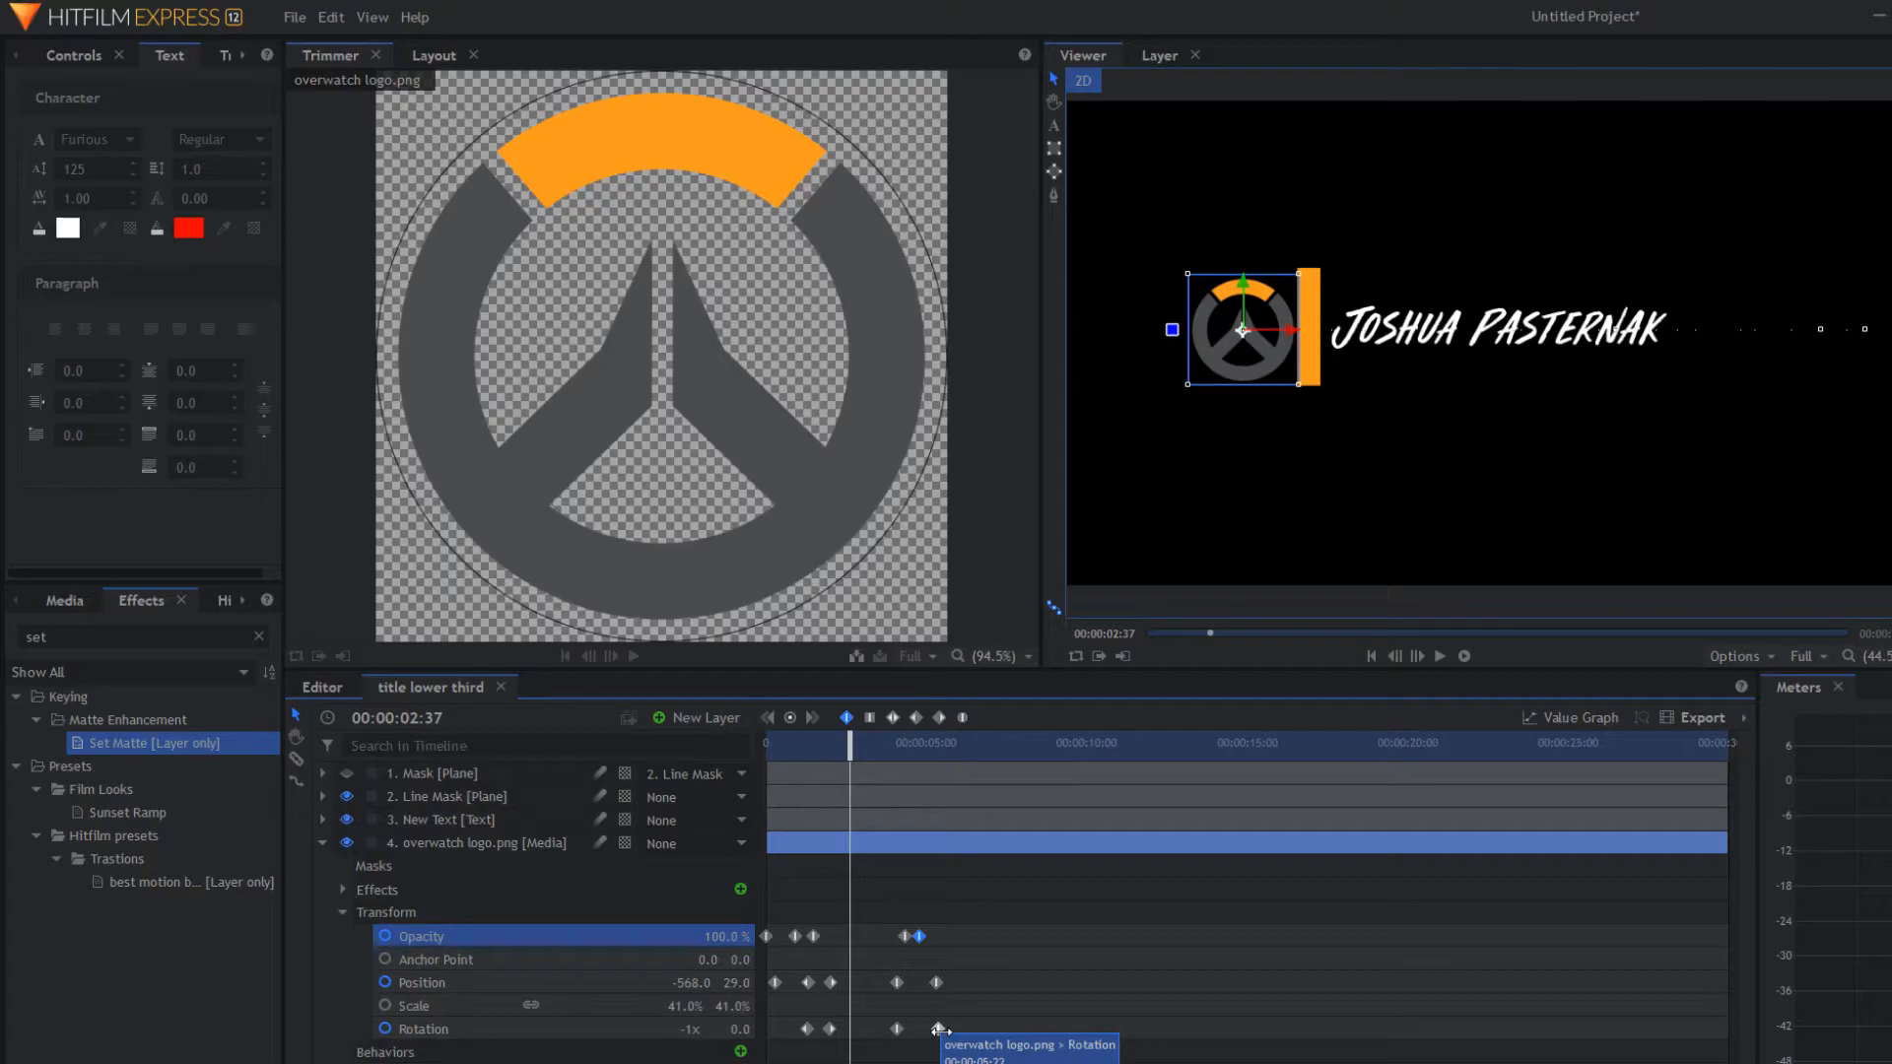
{"action": "left_click", "coordinate": [940, 1029]}
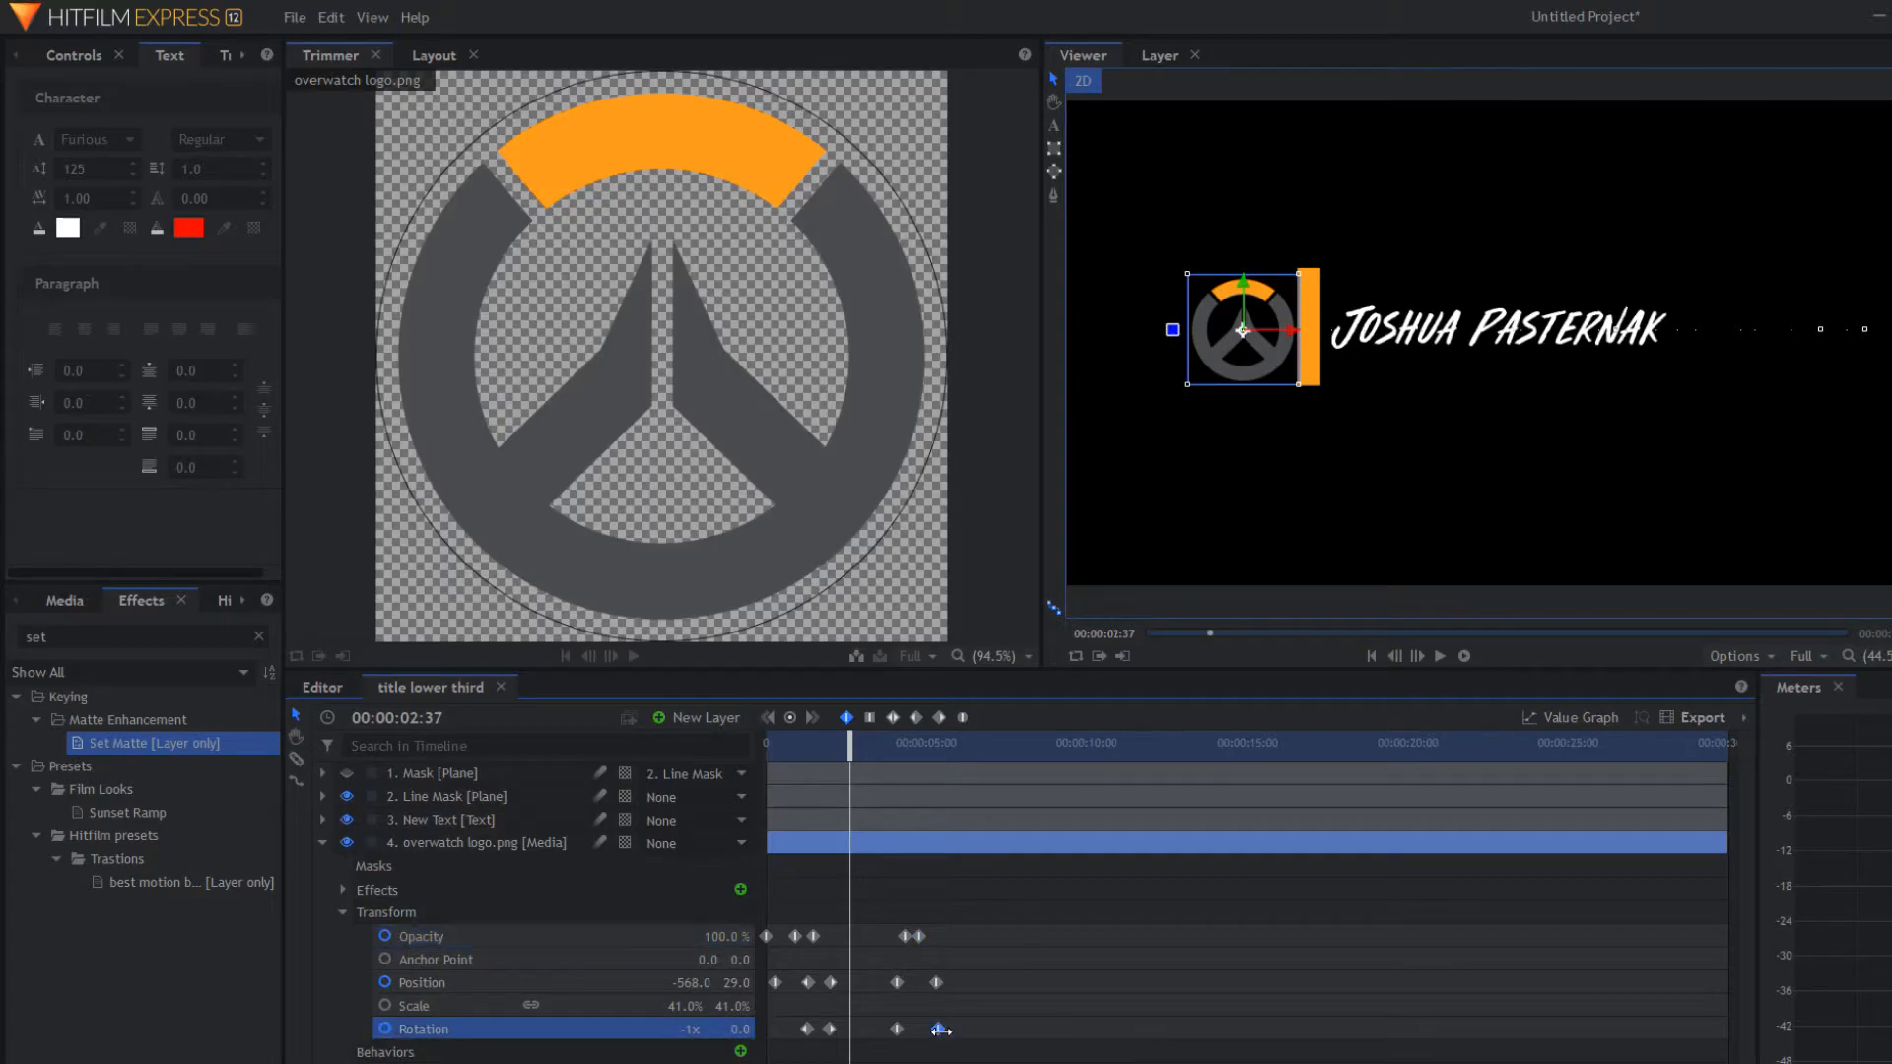
{"action": "left_click", "coordinate": [934, 982]}
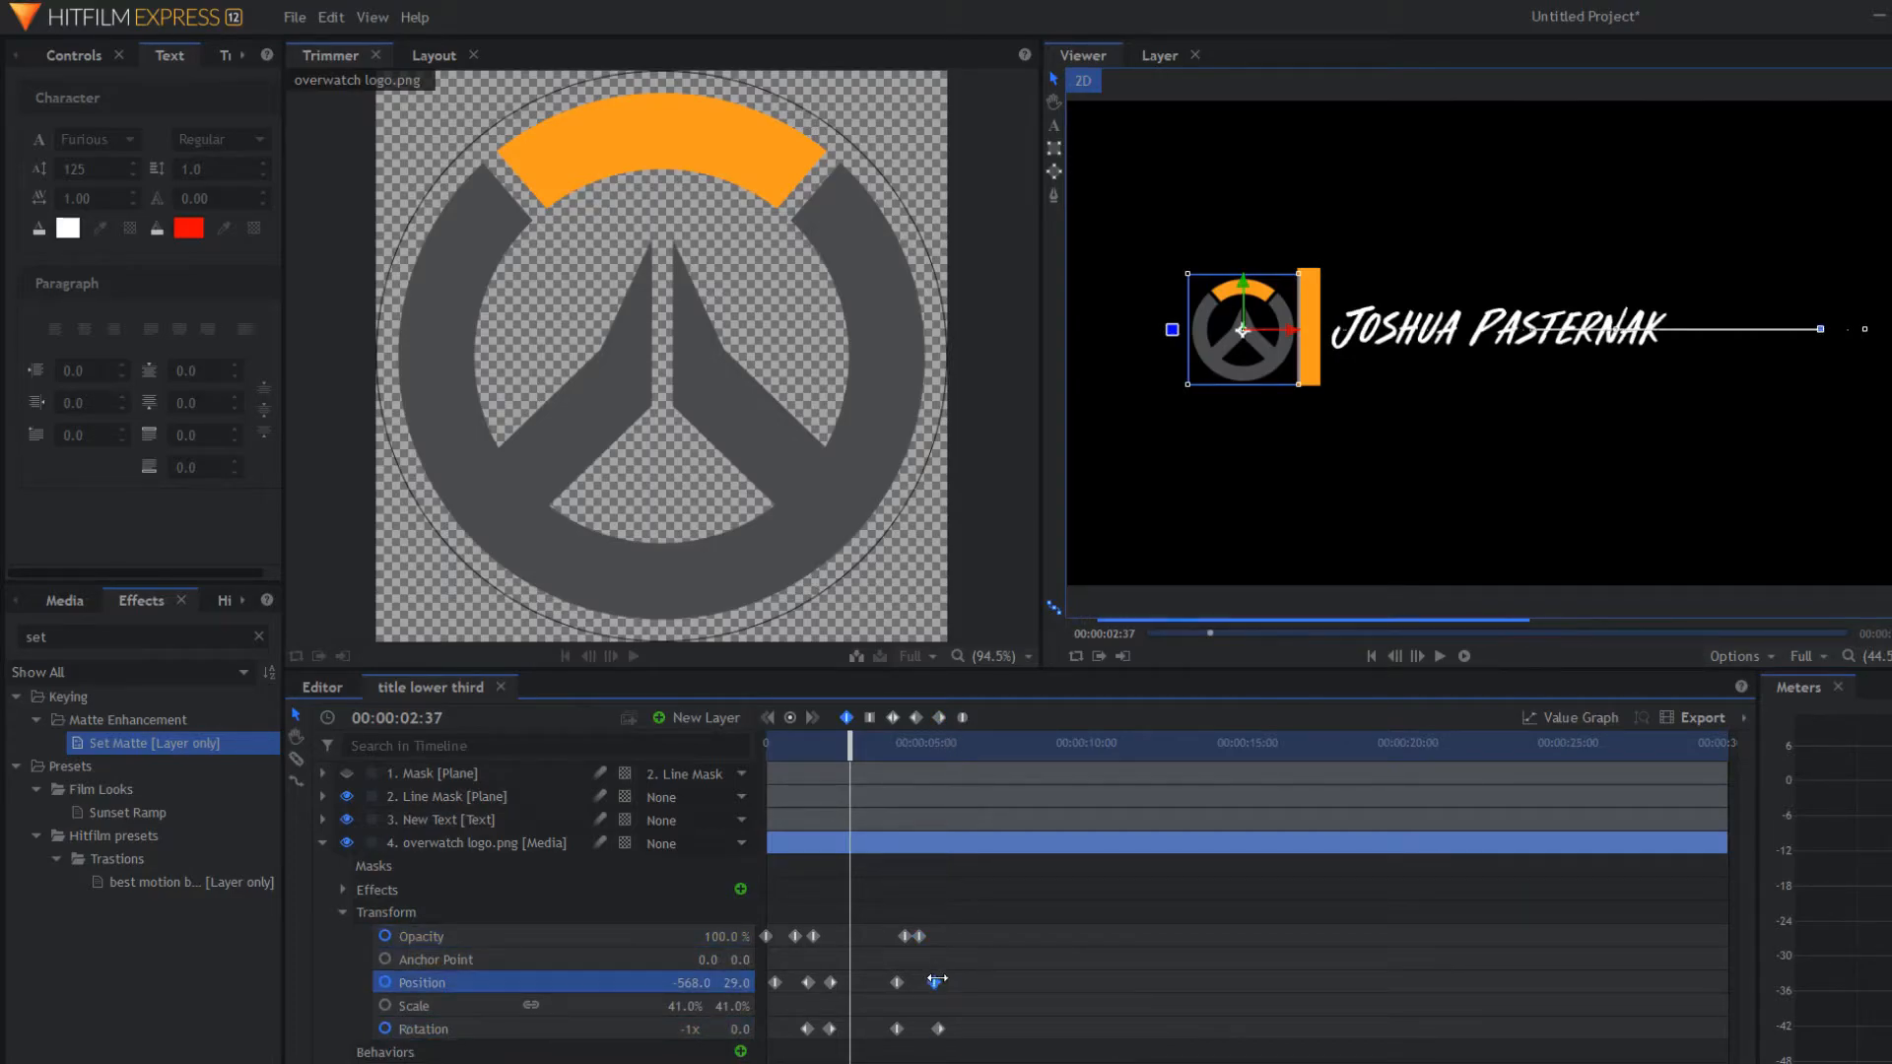
{"action": "left_click_drag", "start_coordinate": [934, 982], "coordinate": [936, 983]}
{"action": "left_click", "coordinate": [919, 936]}
{"action": "left_click", "coordinate": [939, 718]}
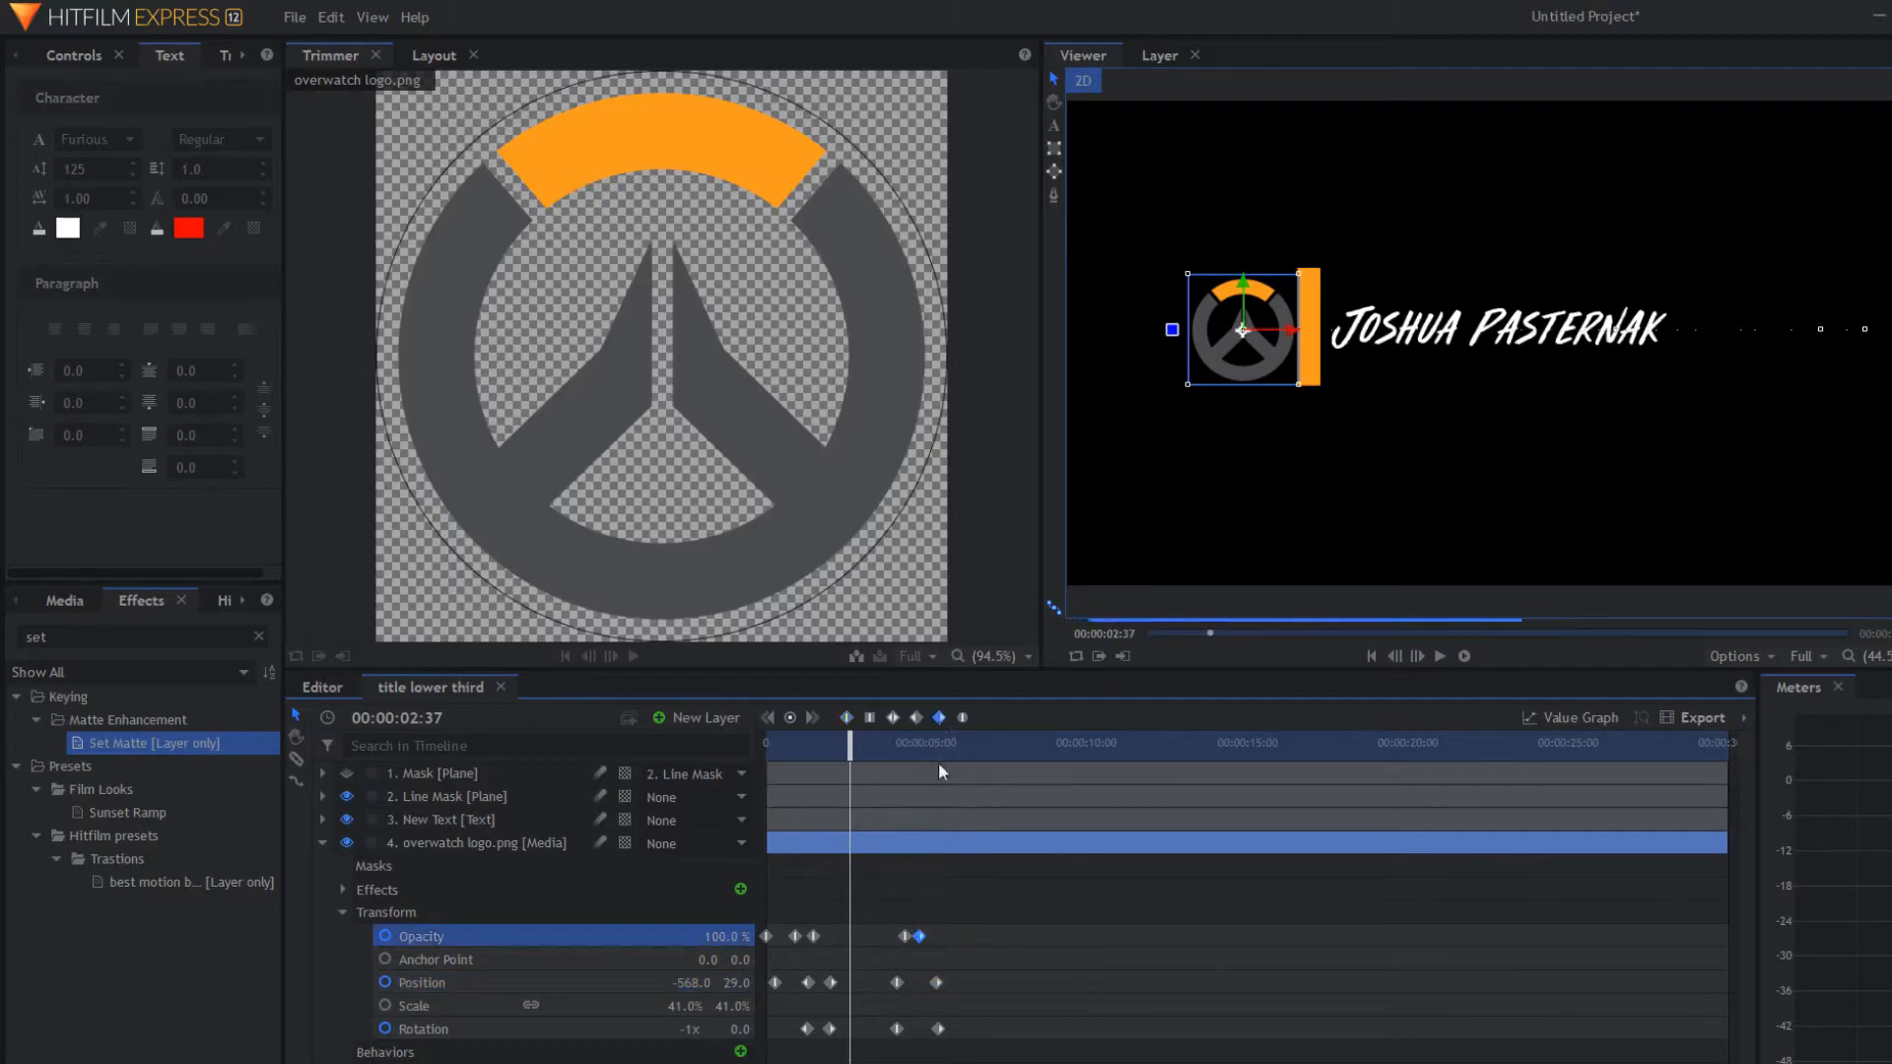
Step: Change the exit-start keyframes' interpolation, preview the exit, and collapse the logo layer
{"action": "left_click_drag", "start_coordinate": [901, 907], "coordinate": [877, 1060]}
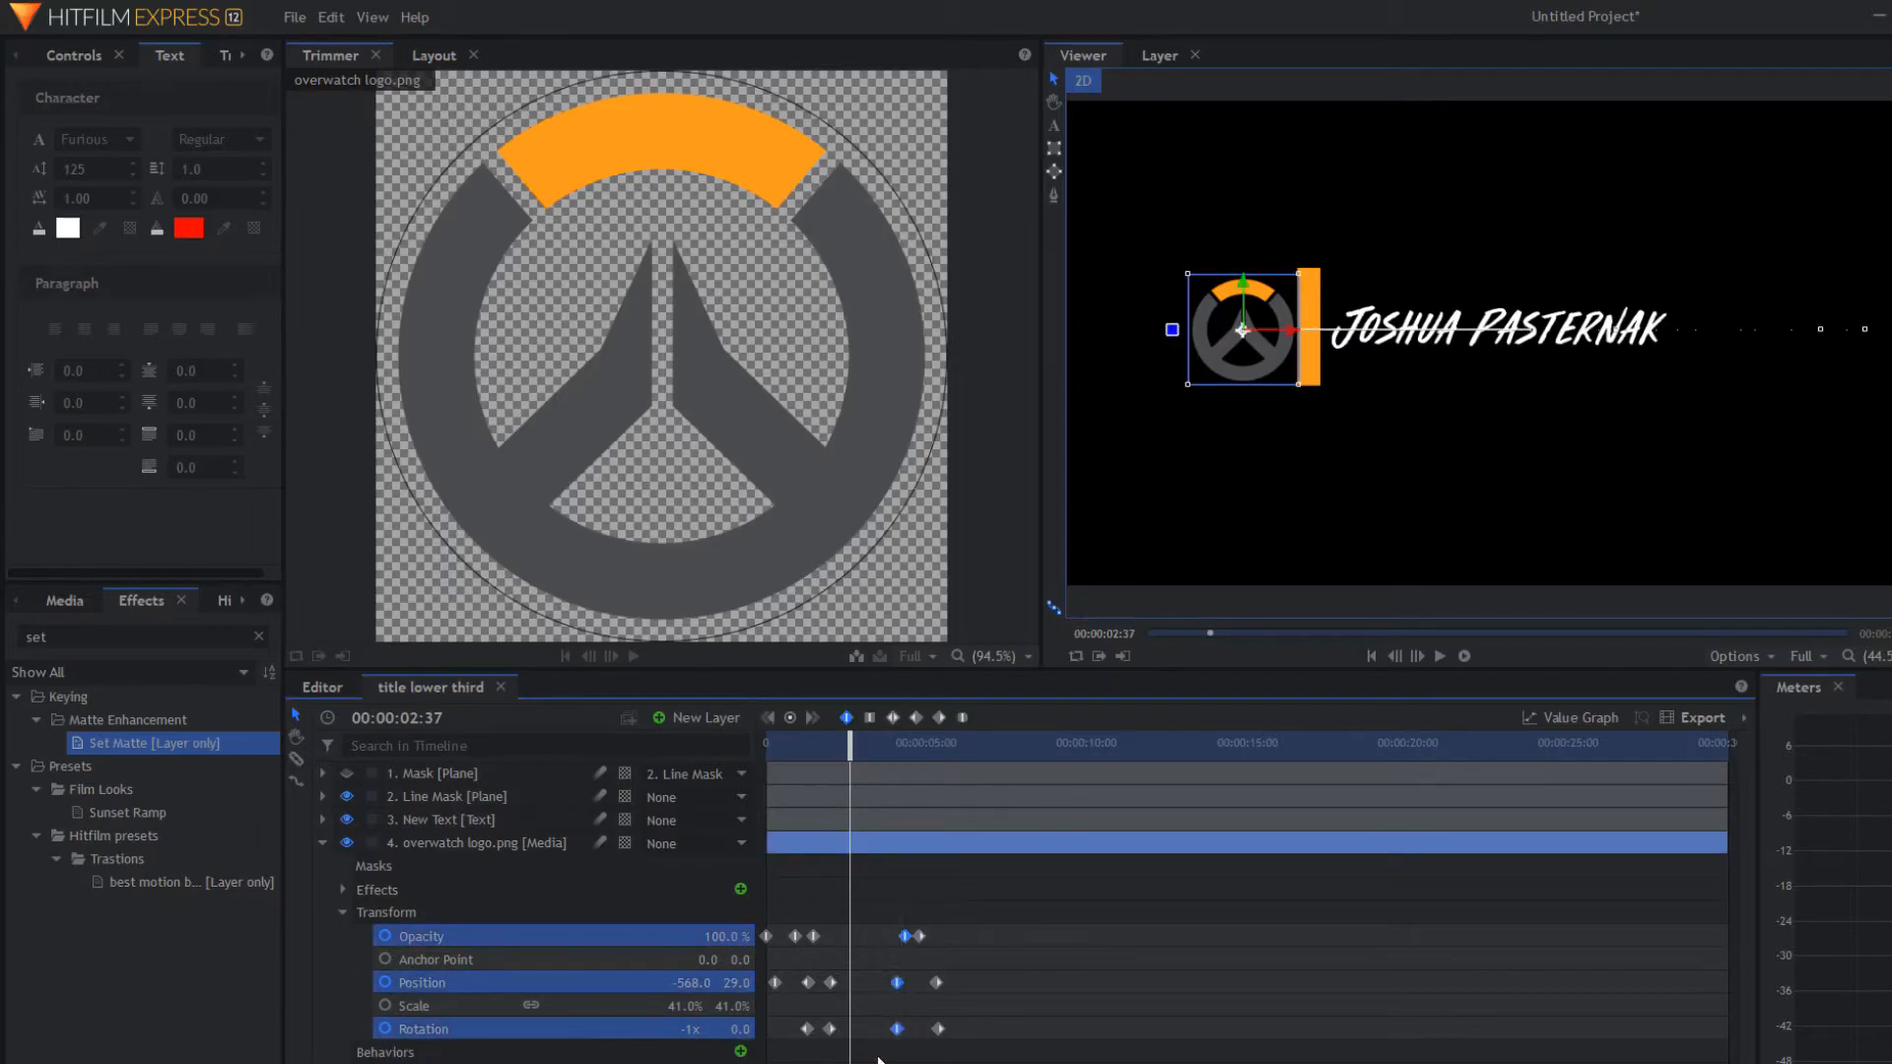
{"action": "left_click", "coordinate": [916, 718]}
{"action": "key", "text": "space"}
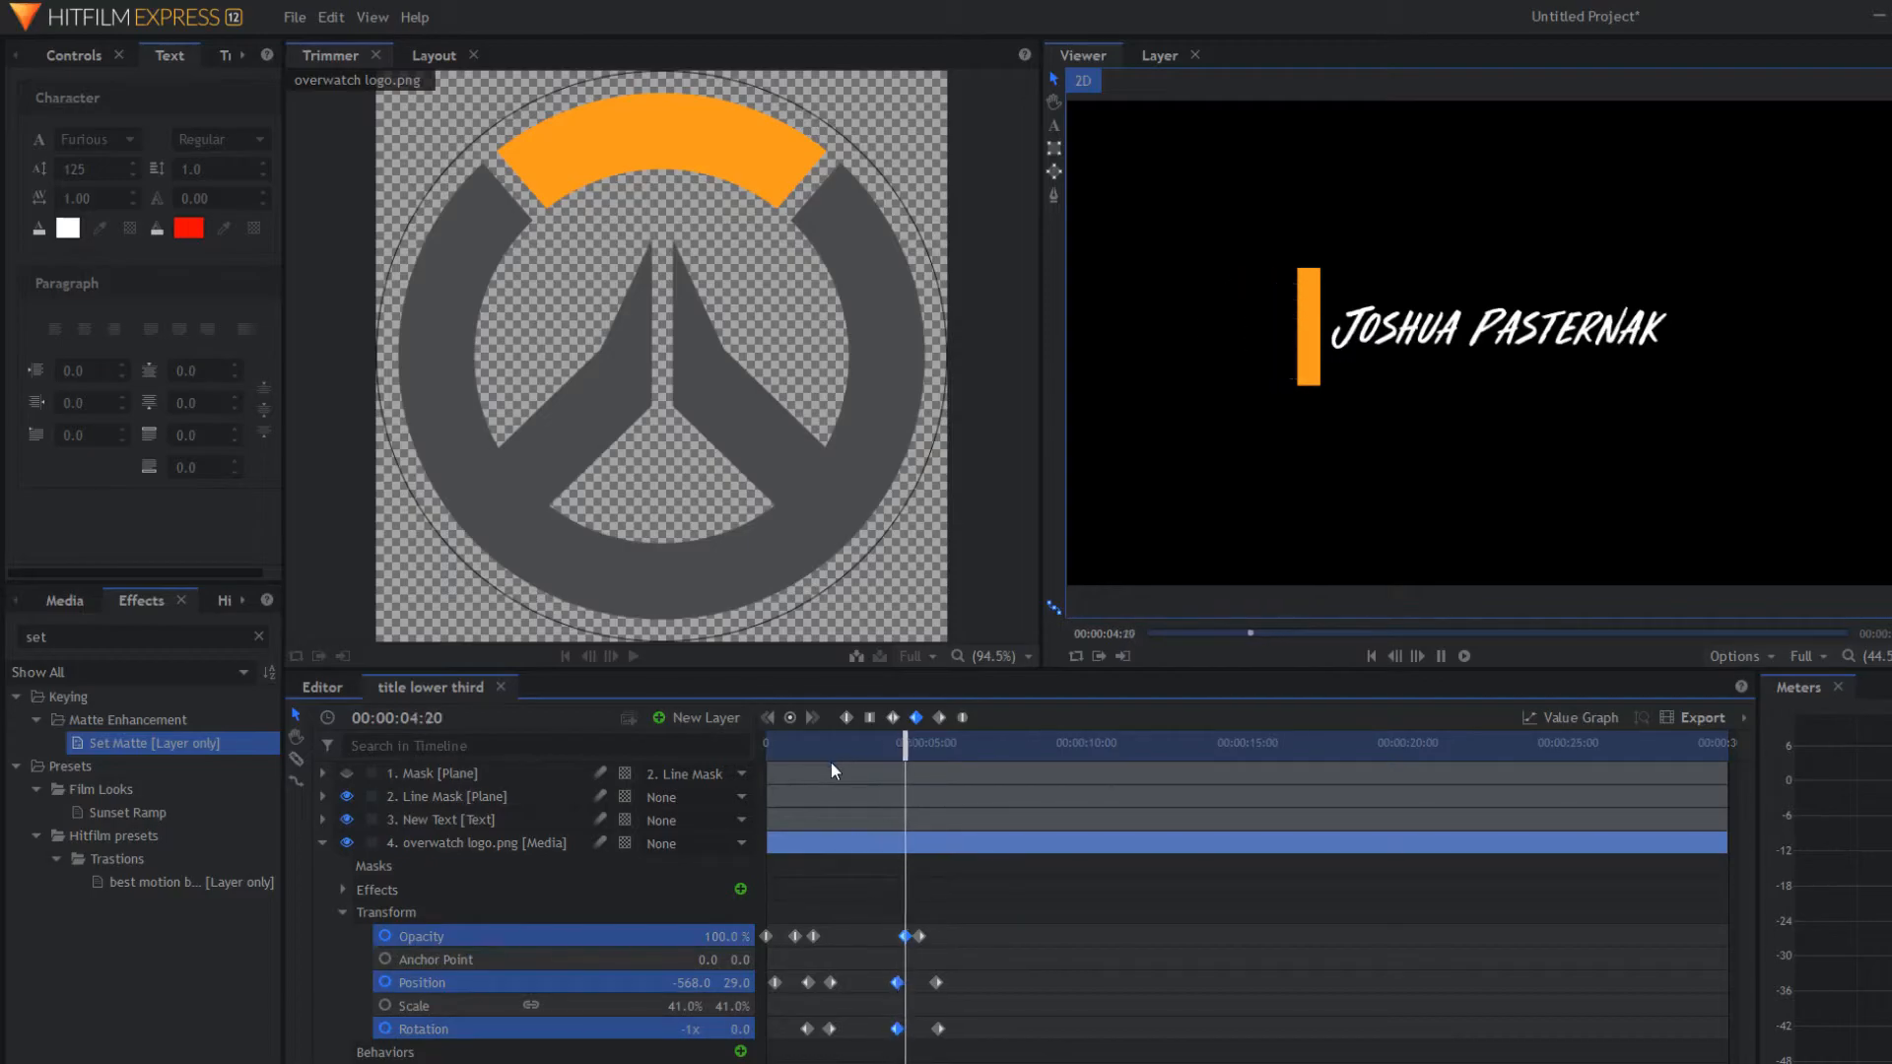
{"action": "key", "text": "space"}
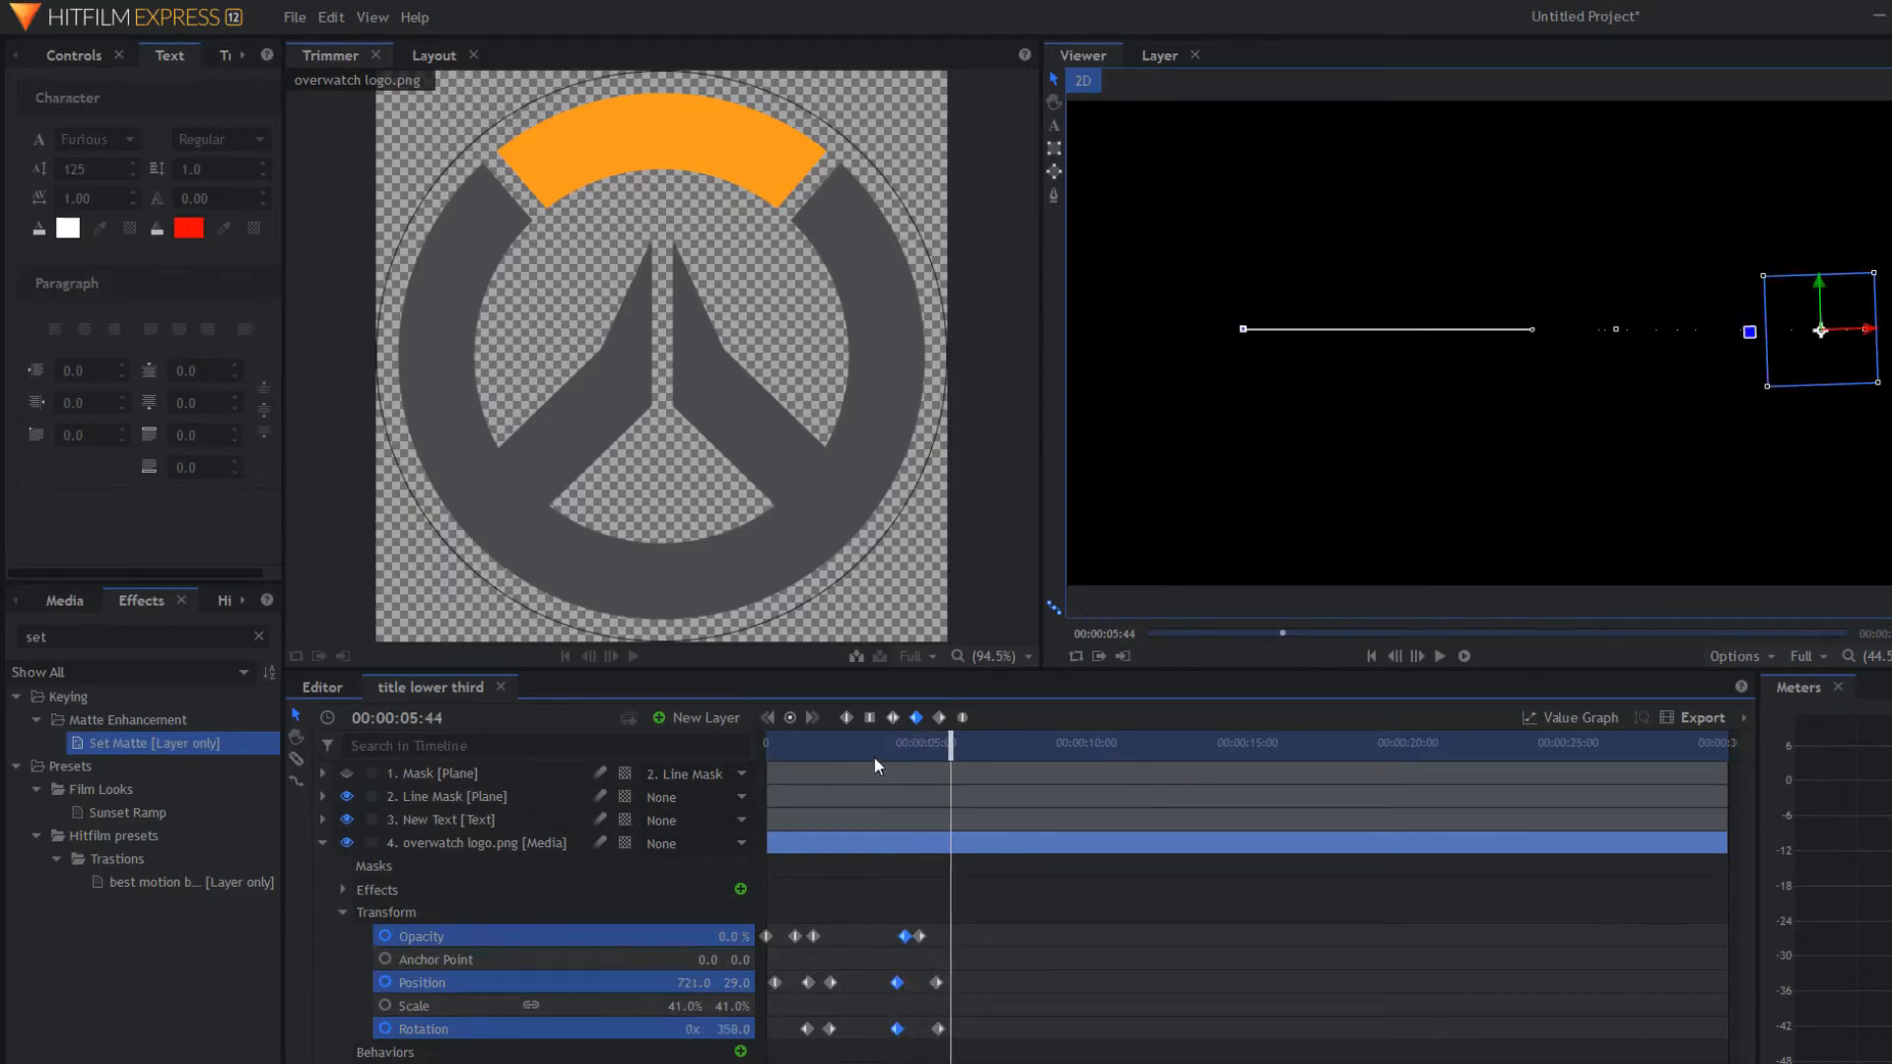
{"action": "mouse_move", "coordinate": [951, 753]}
{"action": "left_mouse_down"}
{"action": "mouse_move", "coordinate": [917, 756]}
{"action": "mouse_move", "coordinate": [946, 759]}
{"action": "left_mouse_up"}
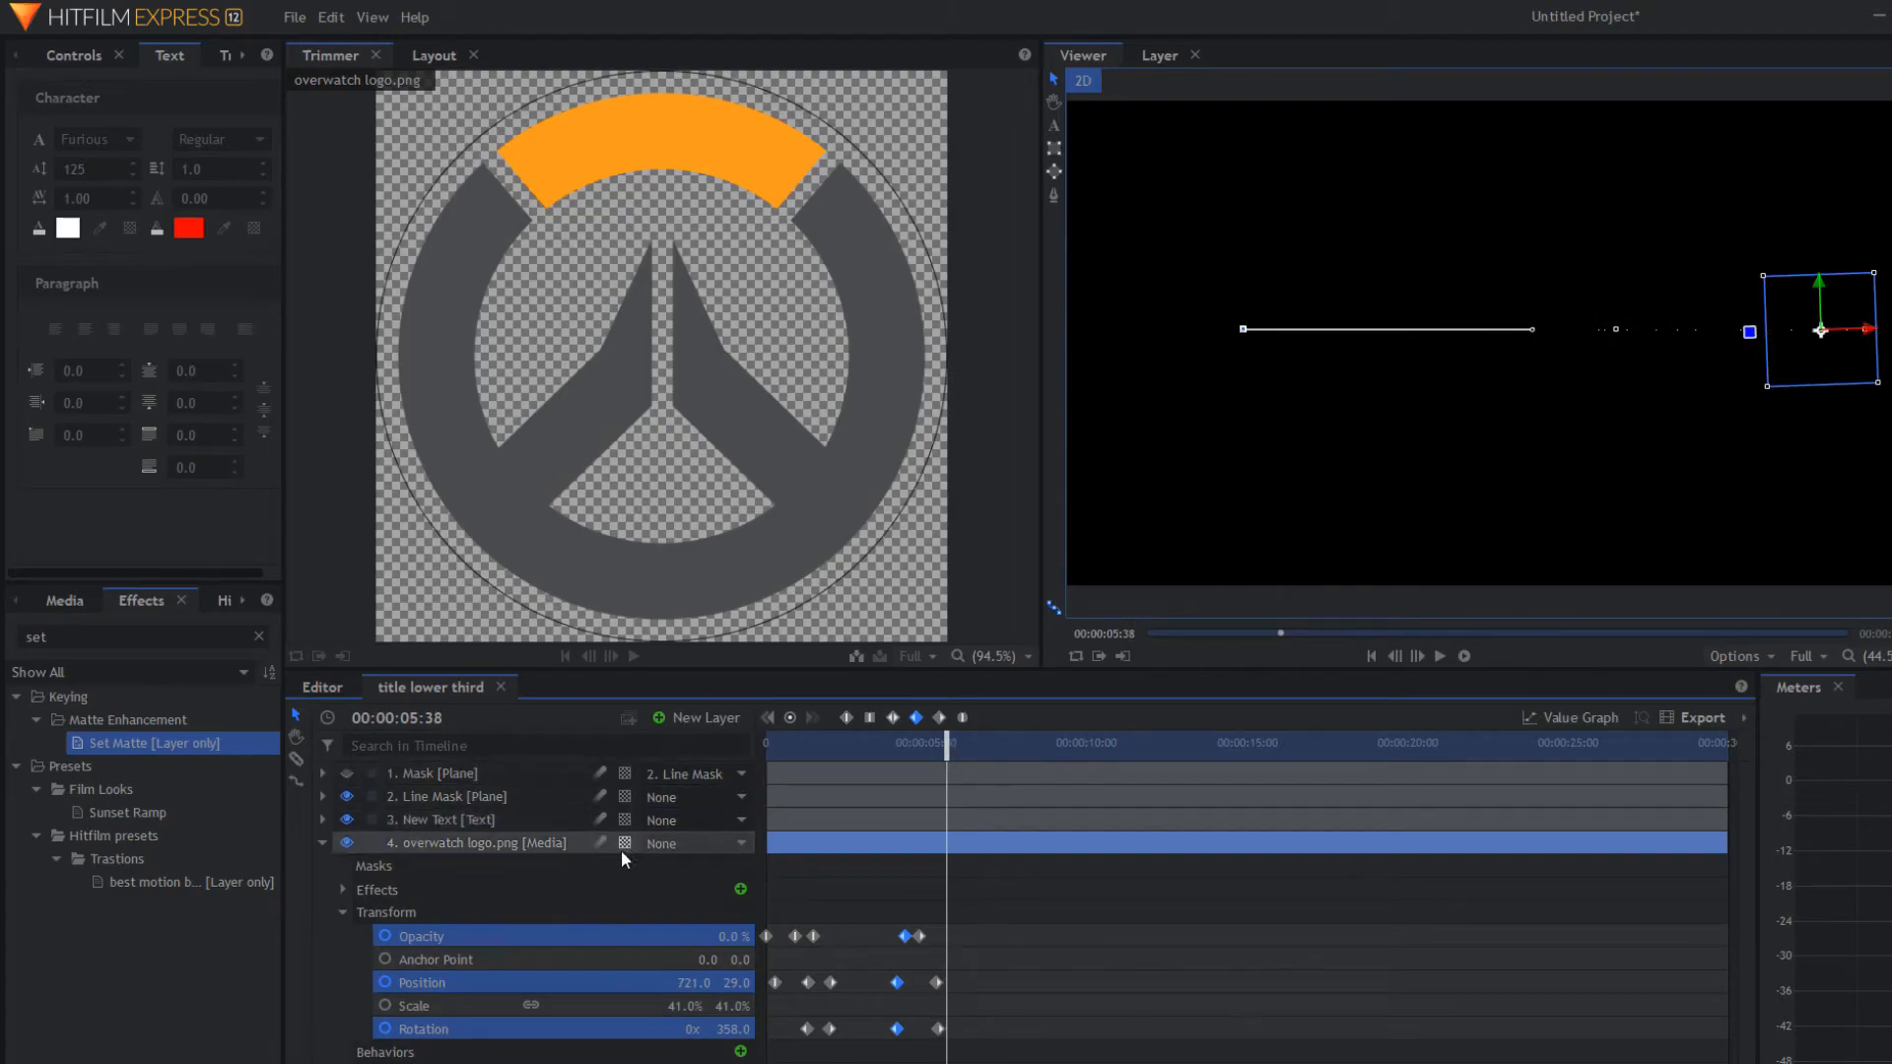
{"action": "left_click", "coordinate": [323, 842]}
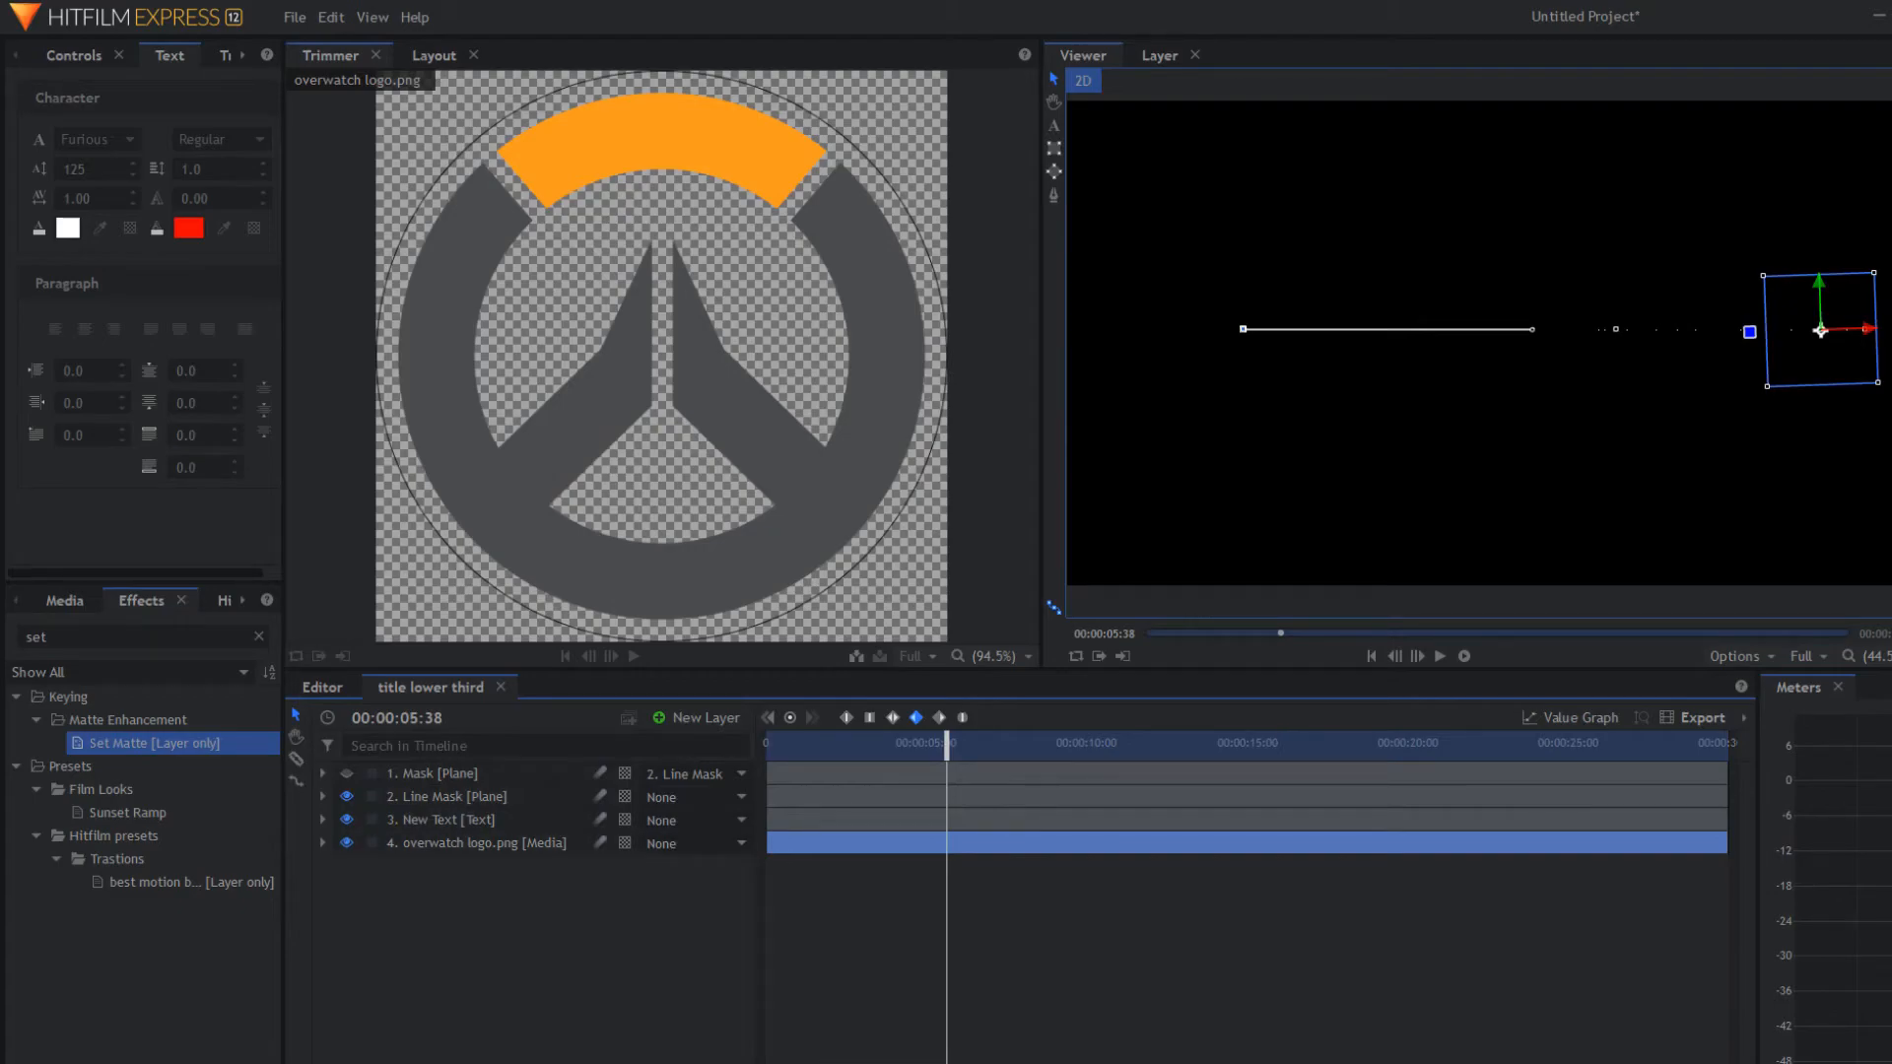